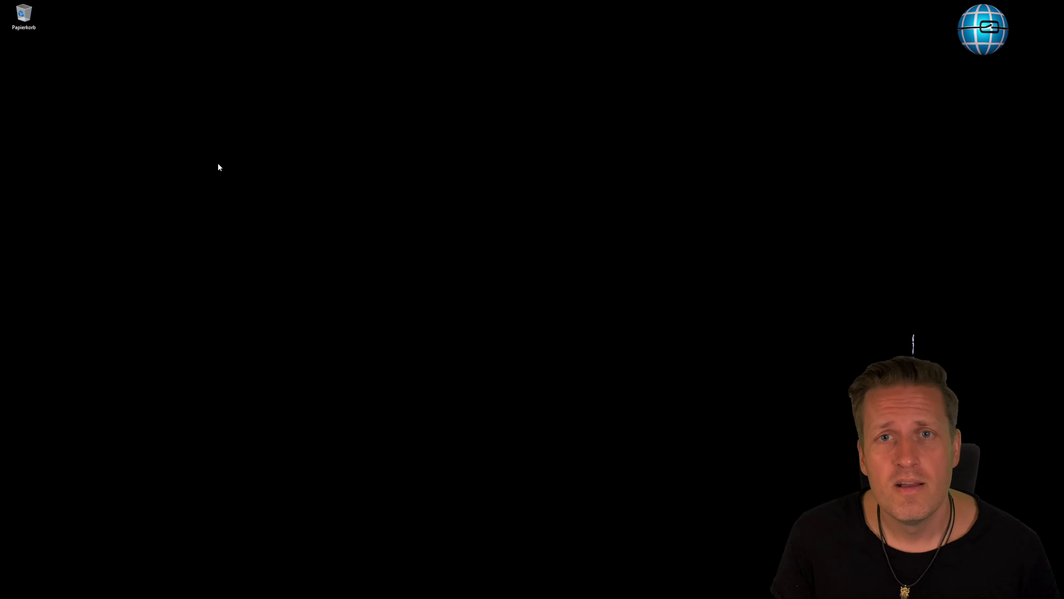
Step: Run the RelaySimTest update check and close it once it finishes
{"action": "left_click", "coordinate": [77, 590]}
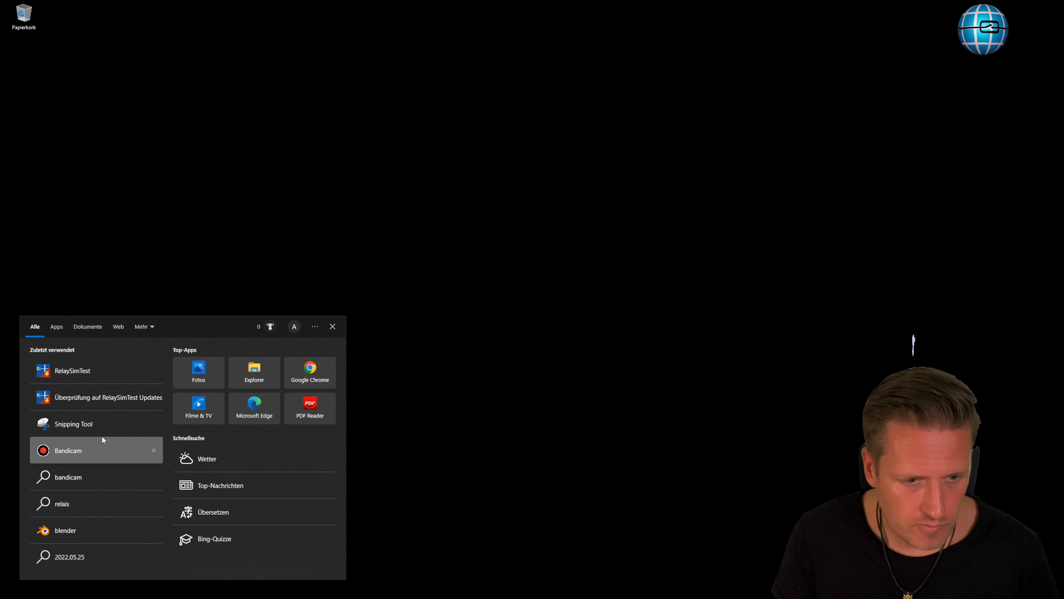
{"action": "left_click", "coordinate": [108, 398]}
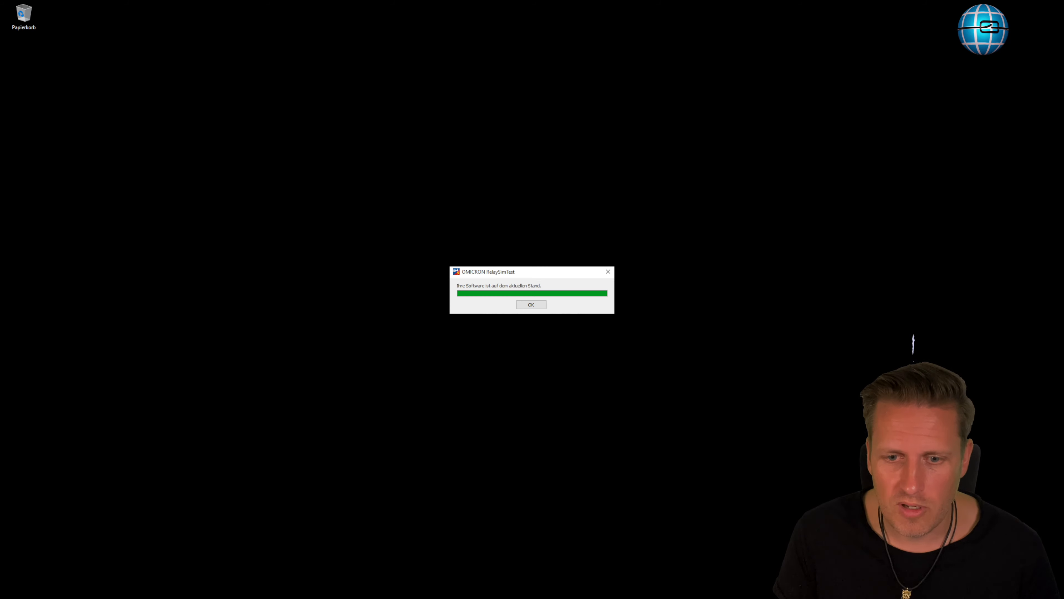
{"action": "left_click", "coordinate": [531, 306]}
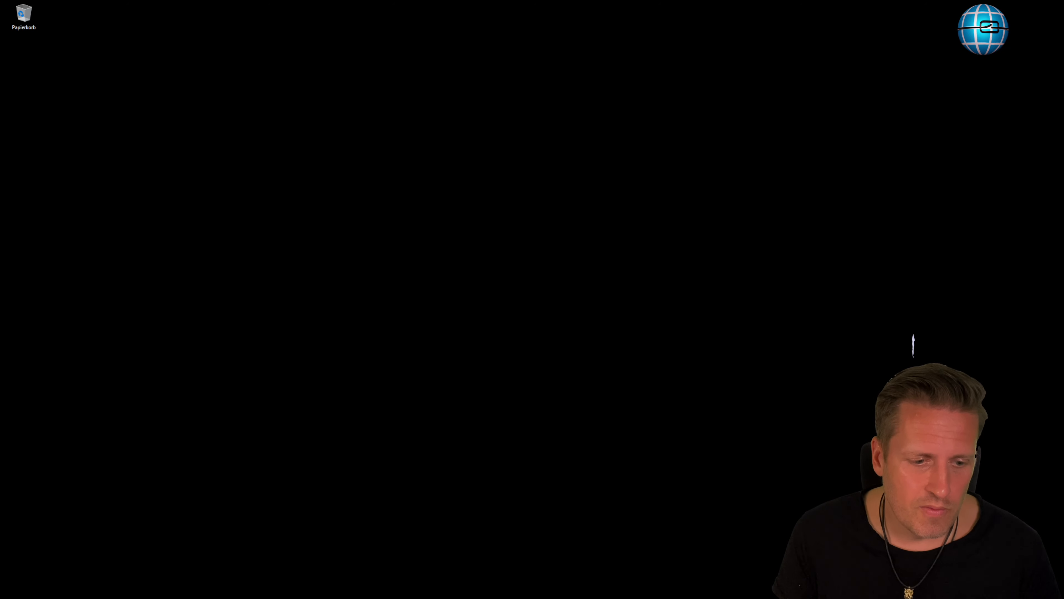
Step: Launch RelaySimTest, set the program language to English, and apply it with a restart
{"action": "key", "text": "super"}
{"action": "left_click", "coordinate": [81, 373]}
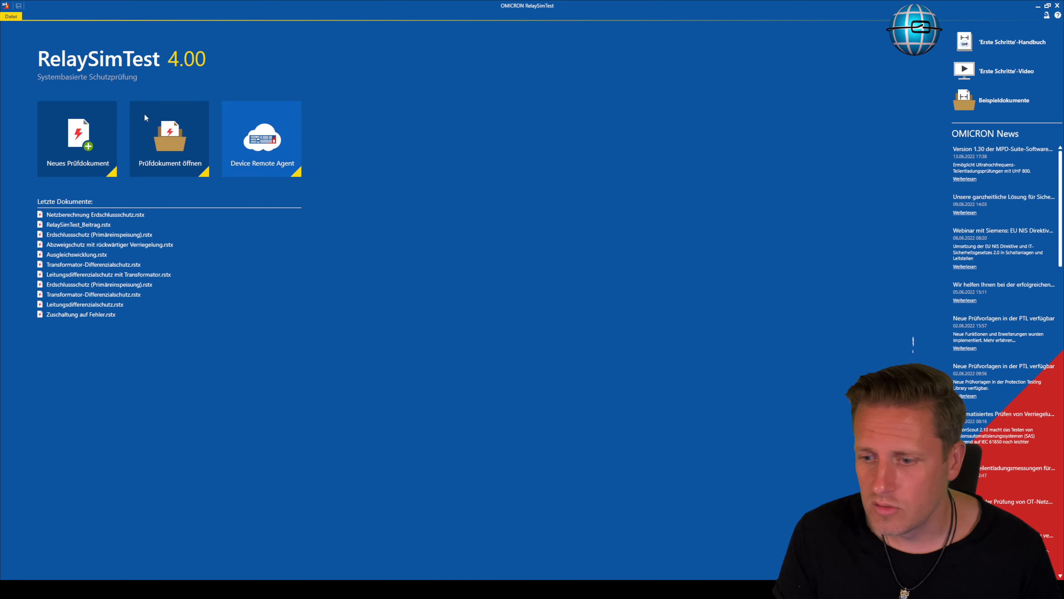
{"action": "left_click", "coordinate": [16, 16]}
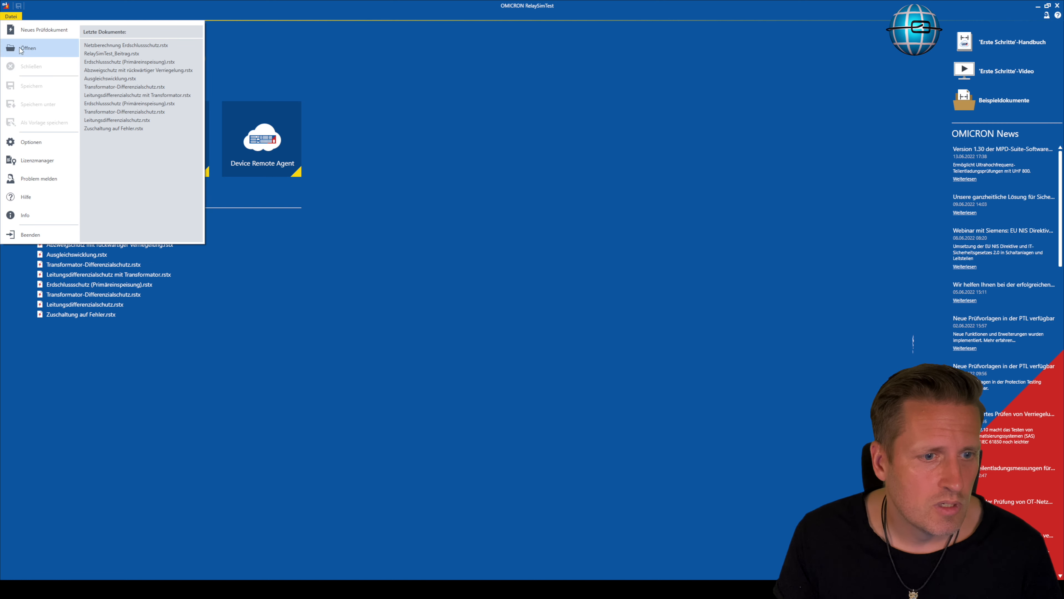
{"action": "left_click", "coordinate": [31, 142]}
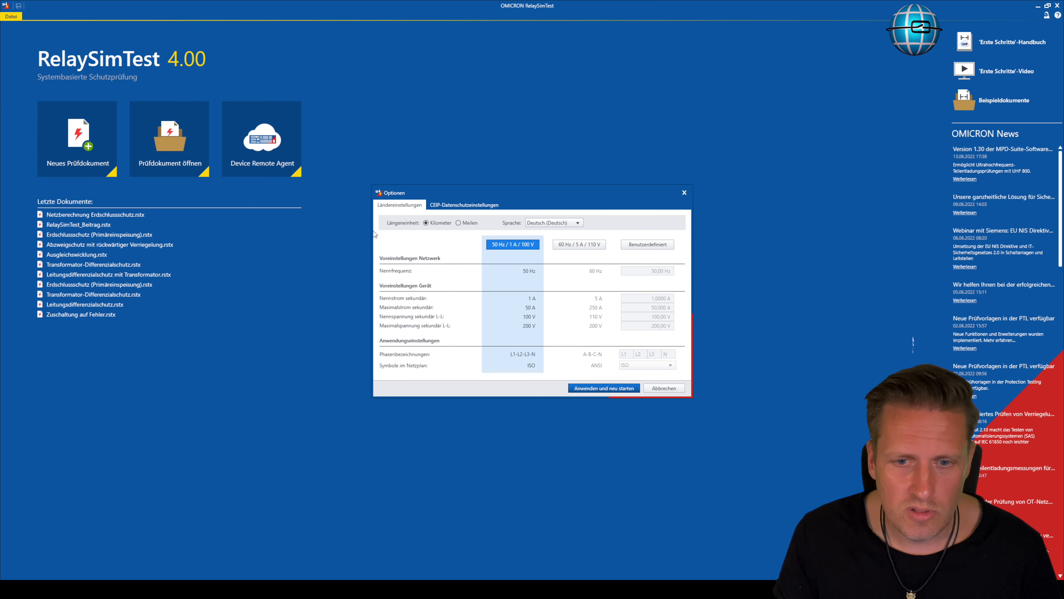
{"action": "left_click", "coordinate": [562, 223]}
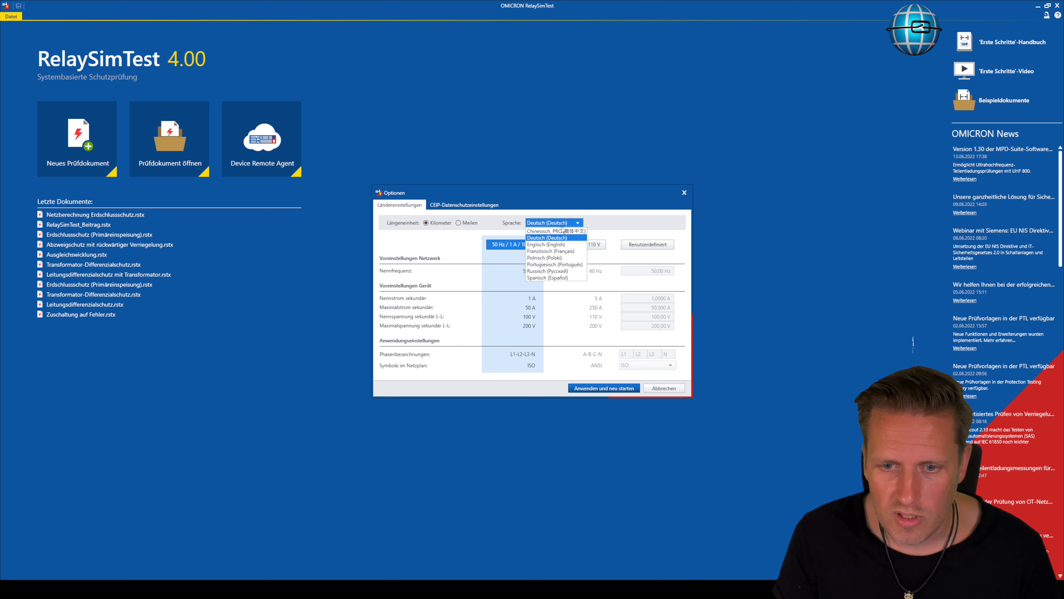
{"action": "left_click", "coordinate": [563, 244]}
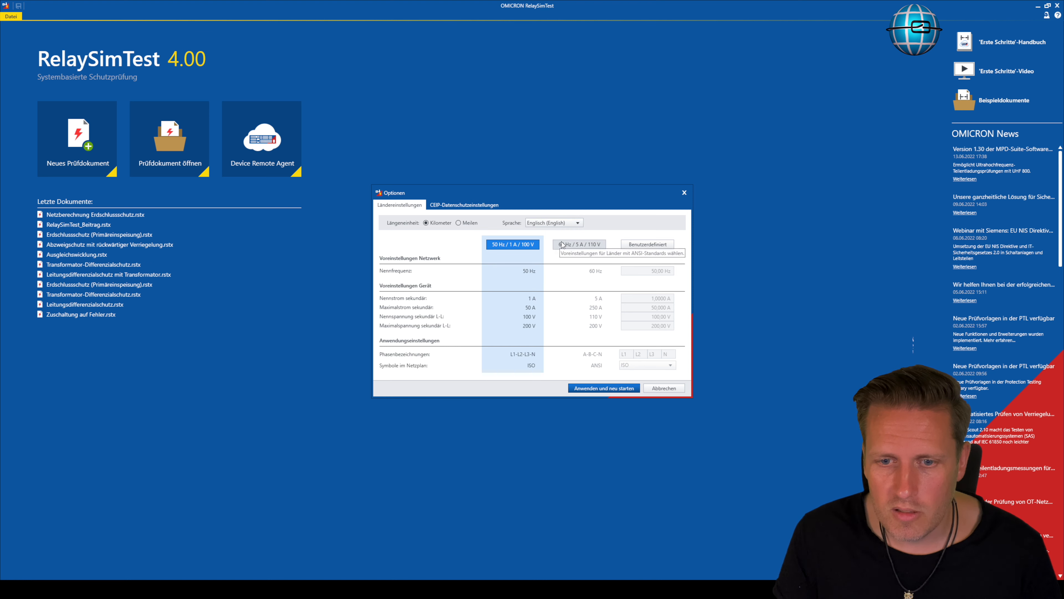
{"action": "left_click", "coordinate": [600, 389]}
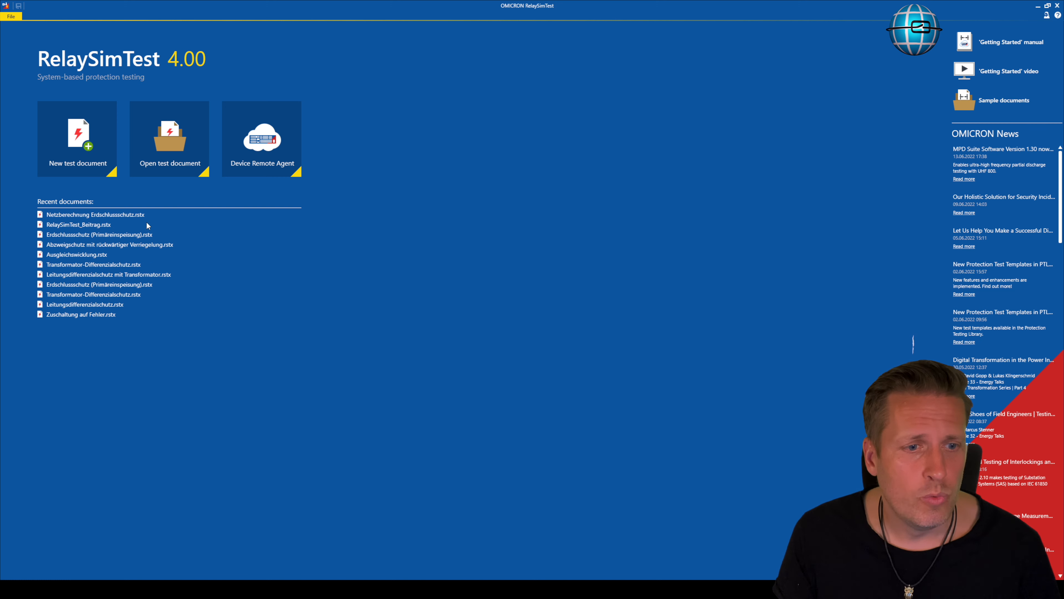
Step: Examine the starting options for a new test document and the supplied Line Protection sample documents
{"action": "left_click", "coordinate": [80, 142]}
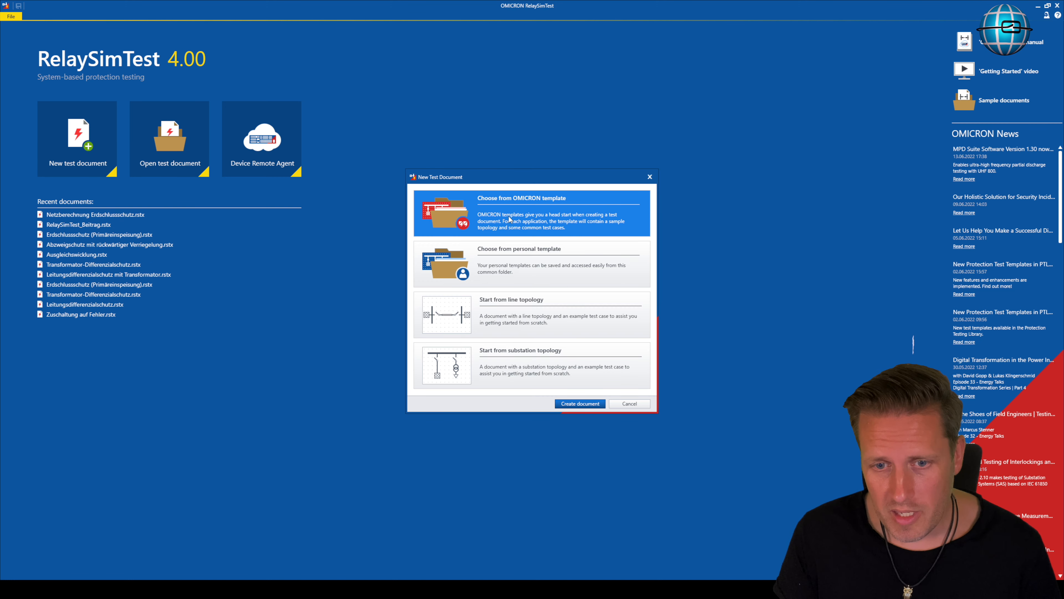
{"action": "left_click", "coordinate": [522, 265]}
{"action": "left_click", "coordinate": [526, 314]}
{"action": "left_click", "coordinate": [529, 359]}
{"action": "left_click", "coordinate": [538, 215]}
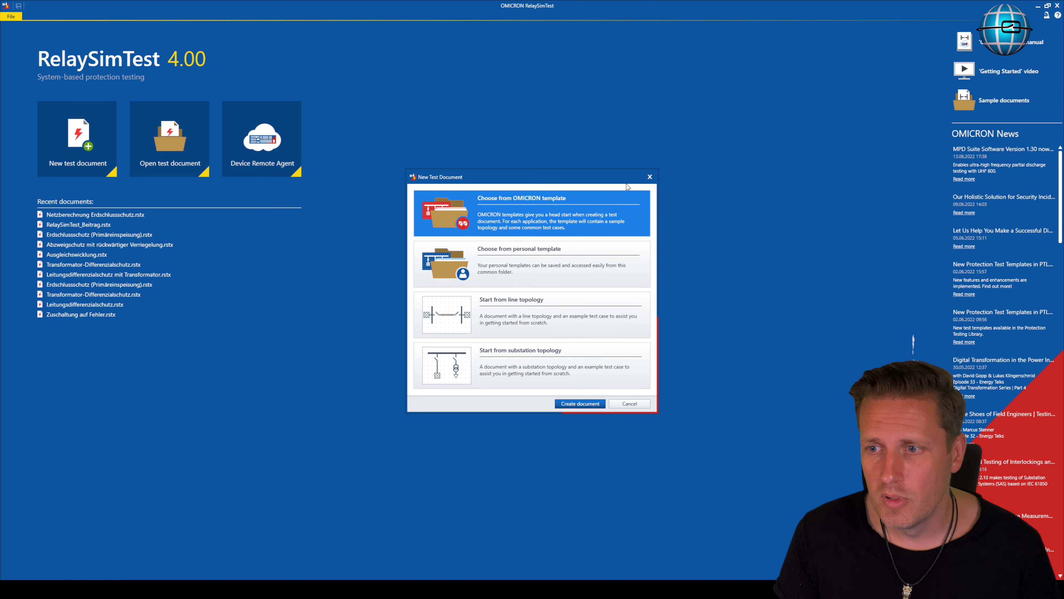
{"action": "left_click", "coordinate": [650, 176]}
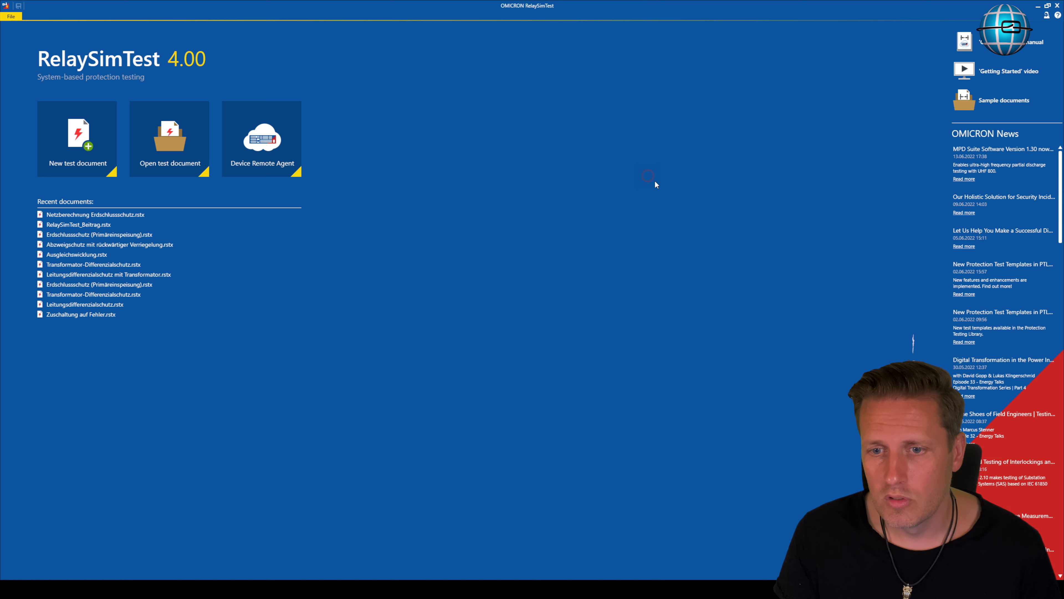
{"action": "left_click", "coordinate": [965, 96]}
{"action": "double_click", "coordinate": [394, 211]}
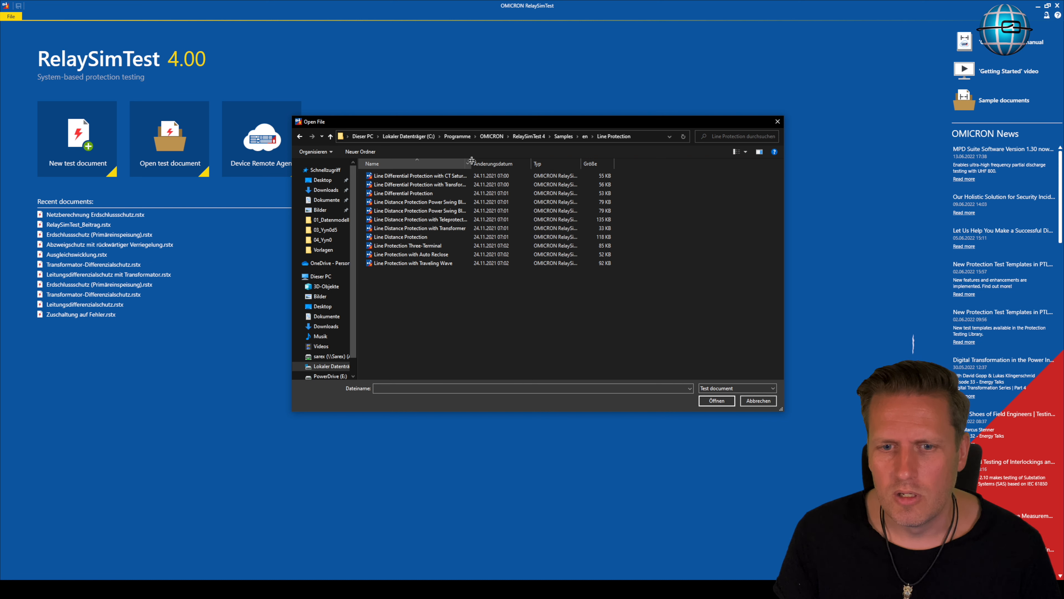
{"action": "left_click_drag", "start_coordinate": [472, 160], "coordinate": [524, 160]}
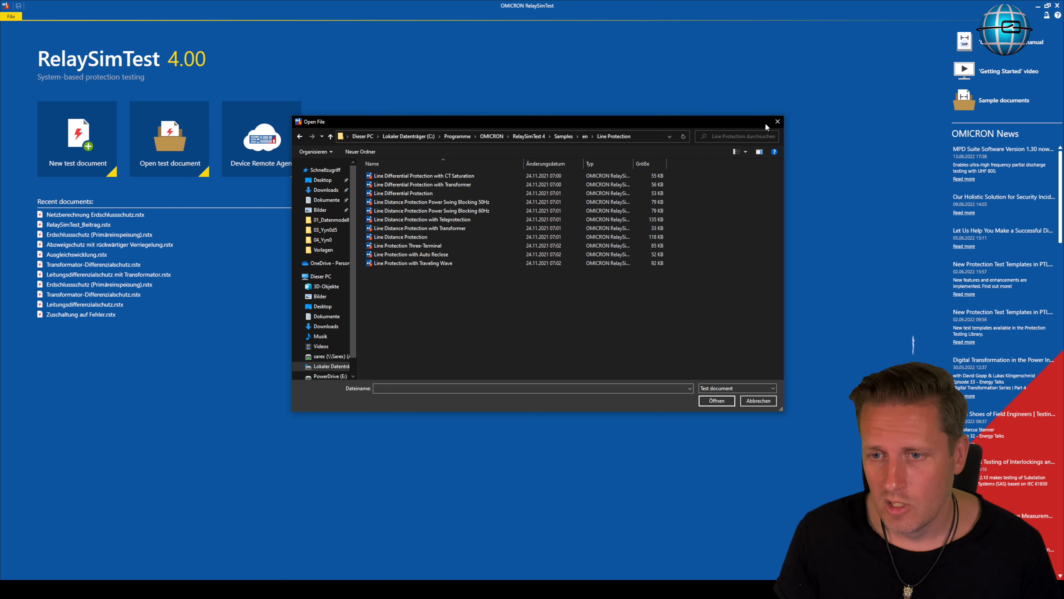
{"action": "left_click", "coordinate": [777, 122]}
Step: Create a new test document starting from the line topology
{"action": "left_click", "coordinate": [92, 131]}
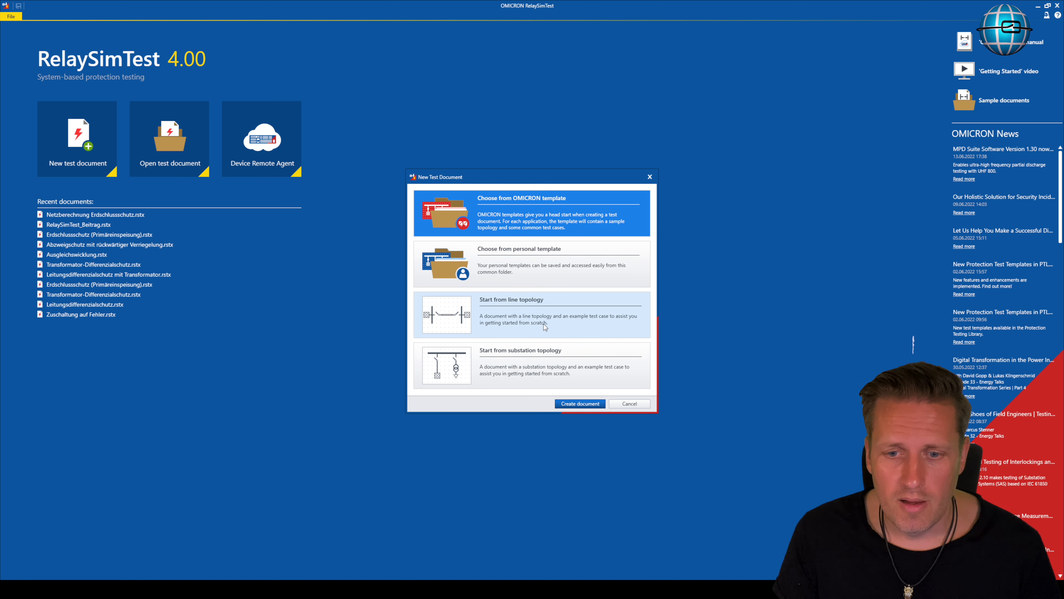
{"action": "left_click", "coordinate": [552, 270]}
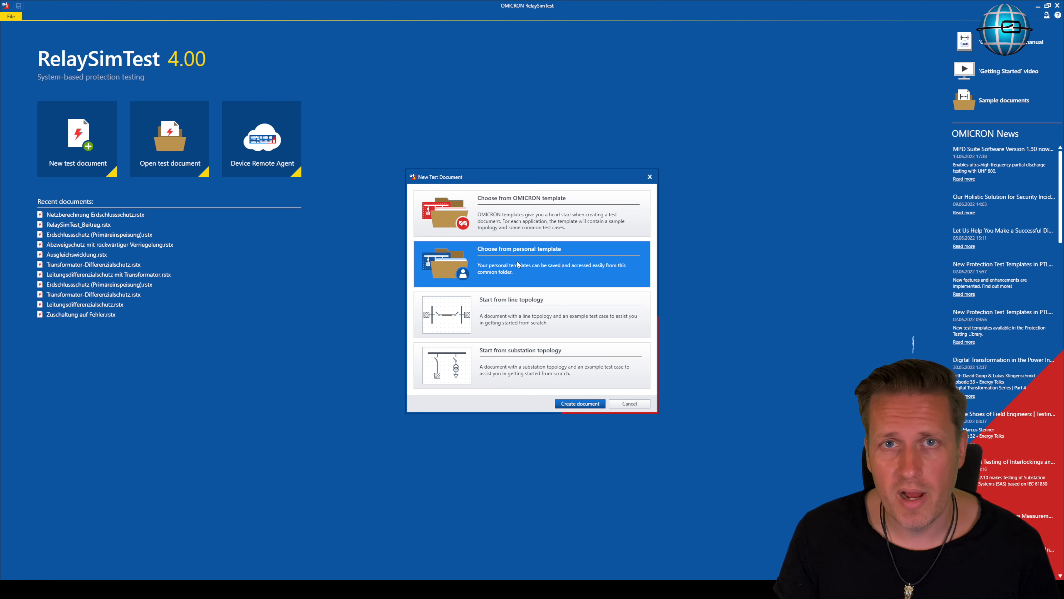
{"action": "left_click", "coordinate": [523, 309]}
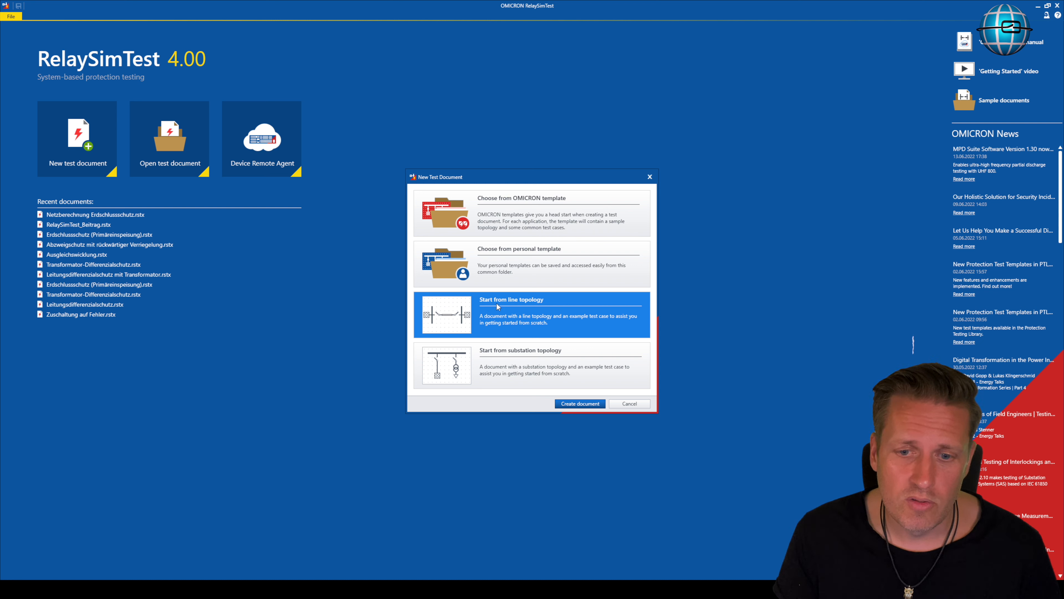
{"action": "left_click", "coordinate": [528, 367]}
{"action": "left_click", "coordinate": [535, 320]}
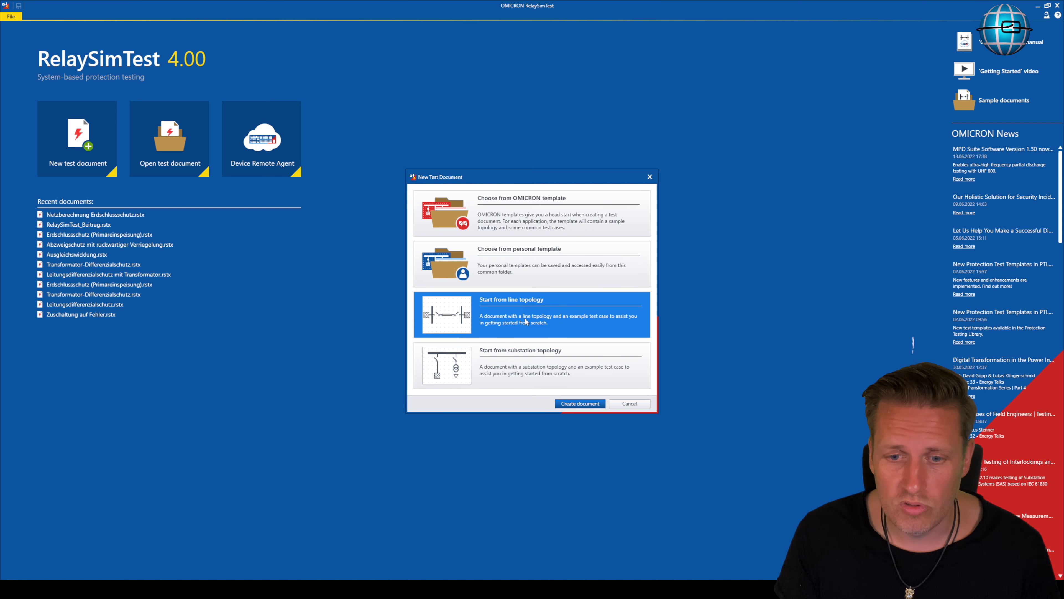
{"action": "double_click", "coordinate": [524, 318]}
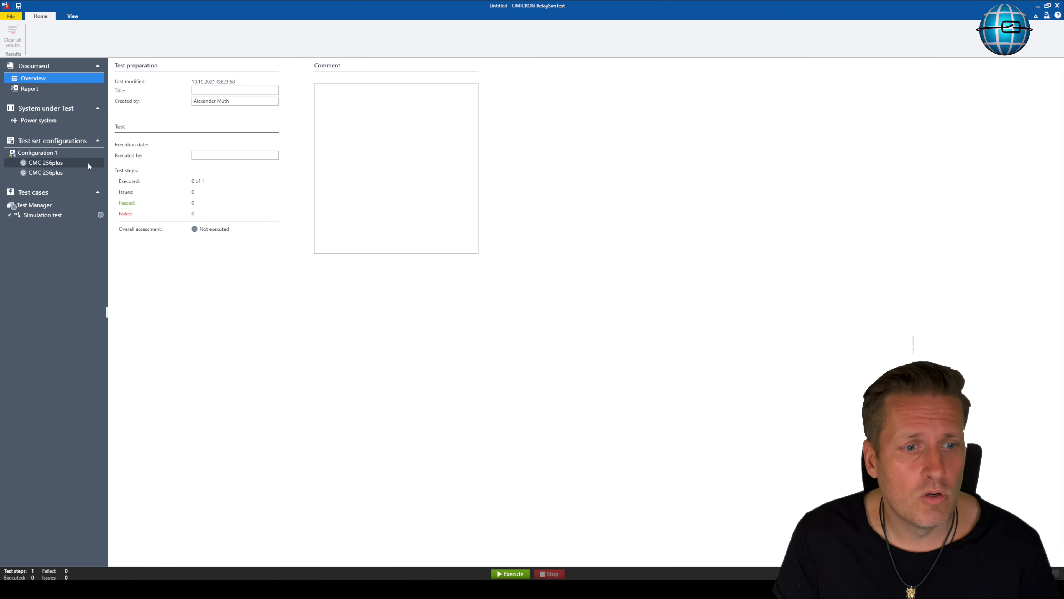
Step: Delete all elements of the predefined line topology from the power system and confirm the deletion
{"action": "left_click", "coordinate": [51, 120]}
{"action": "left_click_drag", "start_coordinate": [540, 194], "coordinate": [117, 68]}
{"action": "key", "text": "Delete"}
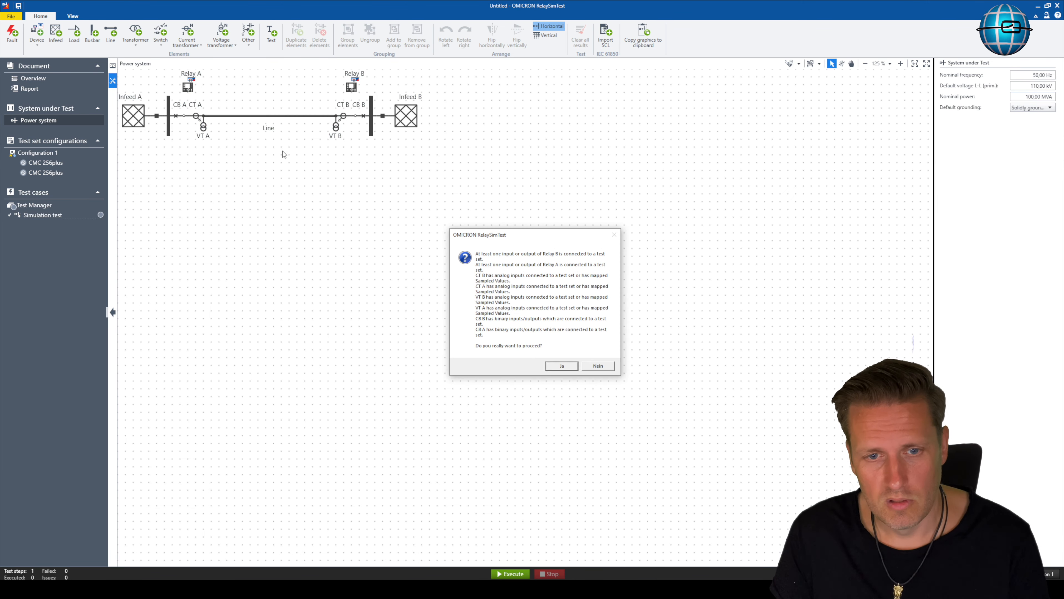
{"action": "left_click", "coordinate": [567, 363]}
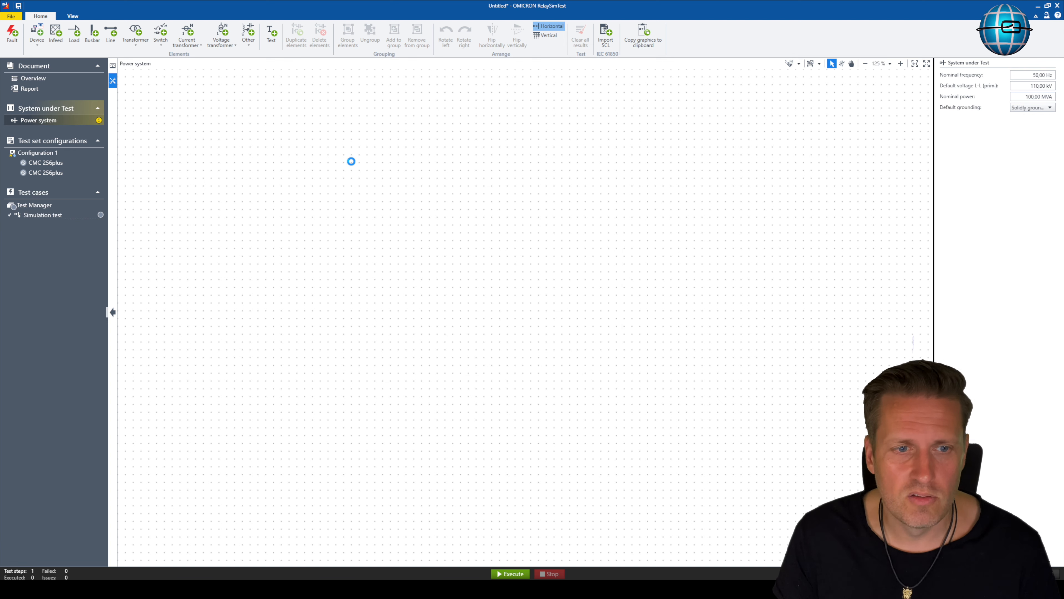
Step: Delete the second CMC 256plus from Configuration 1 and change the remaining test set to a CMC 356
{"action": "left_click", "coordinate": [55, 173]}
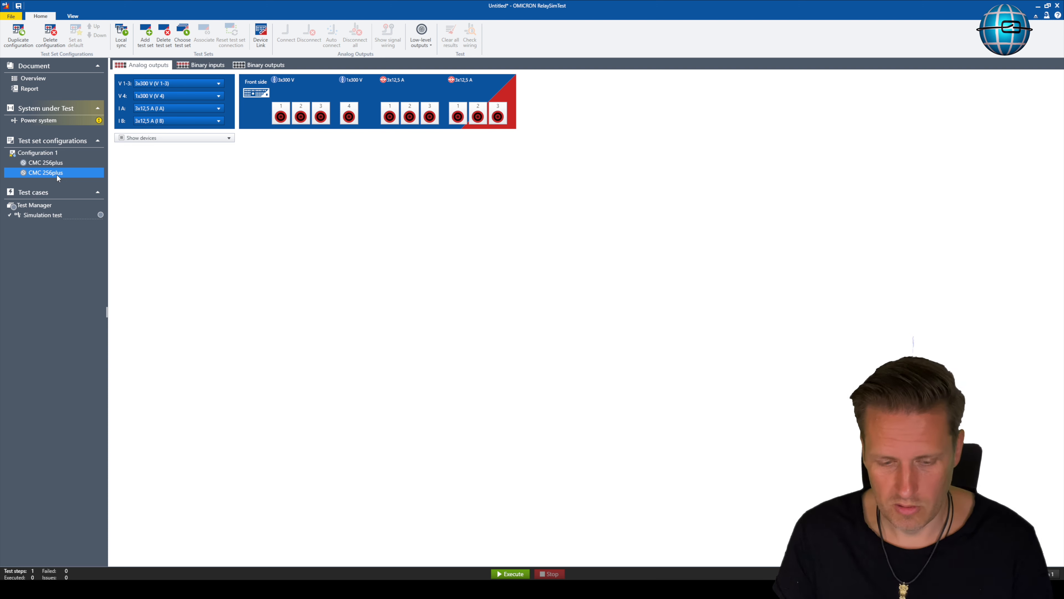
{"action": "key", "text": "Delete"}
{"action": "key", "text": "Return"}
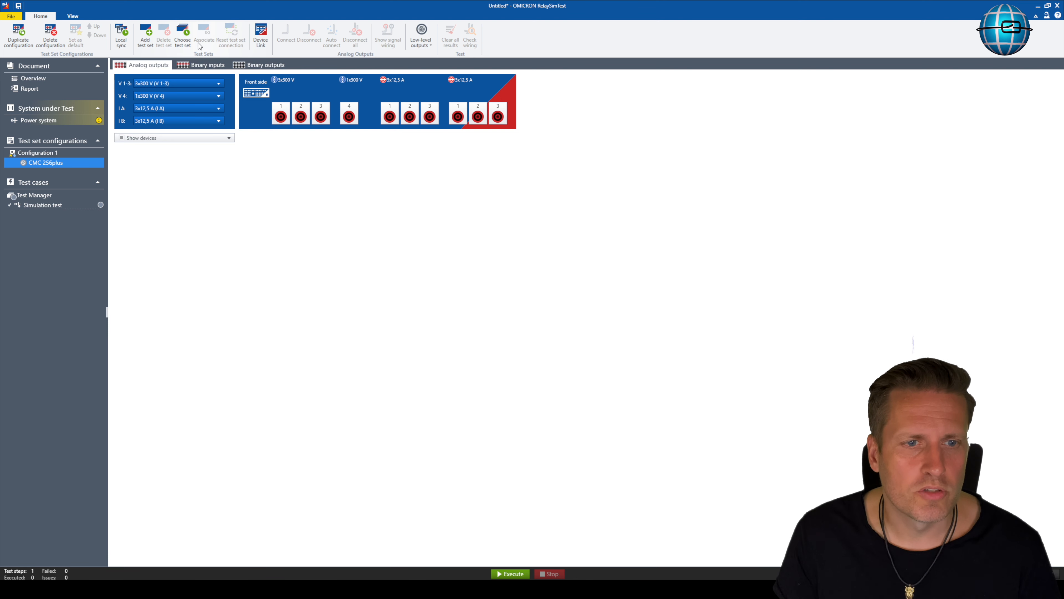
{"action": "left_click", "coordinate": [183, 36]}
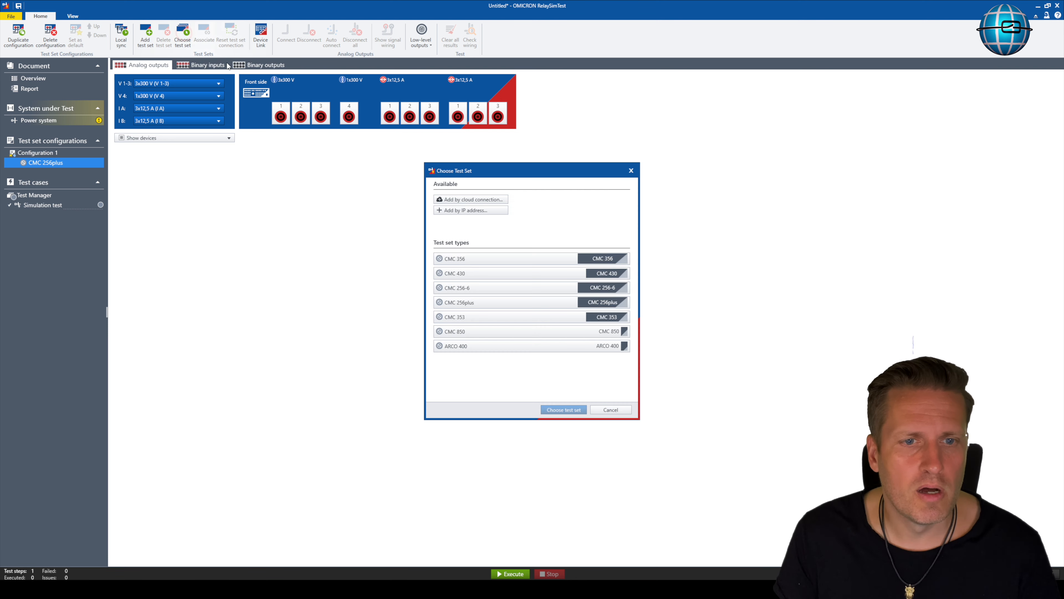
{"action": "left_click", "coordinate": [537, 259]}
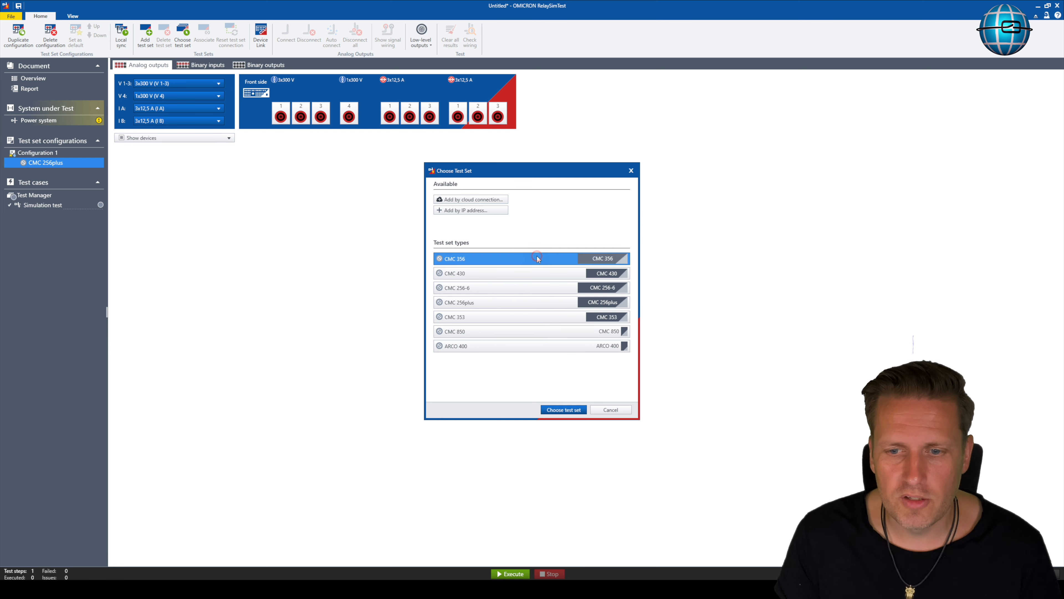
{"action": "left_click", "coordinate": [553, 409]}
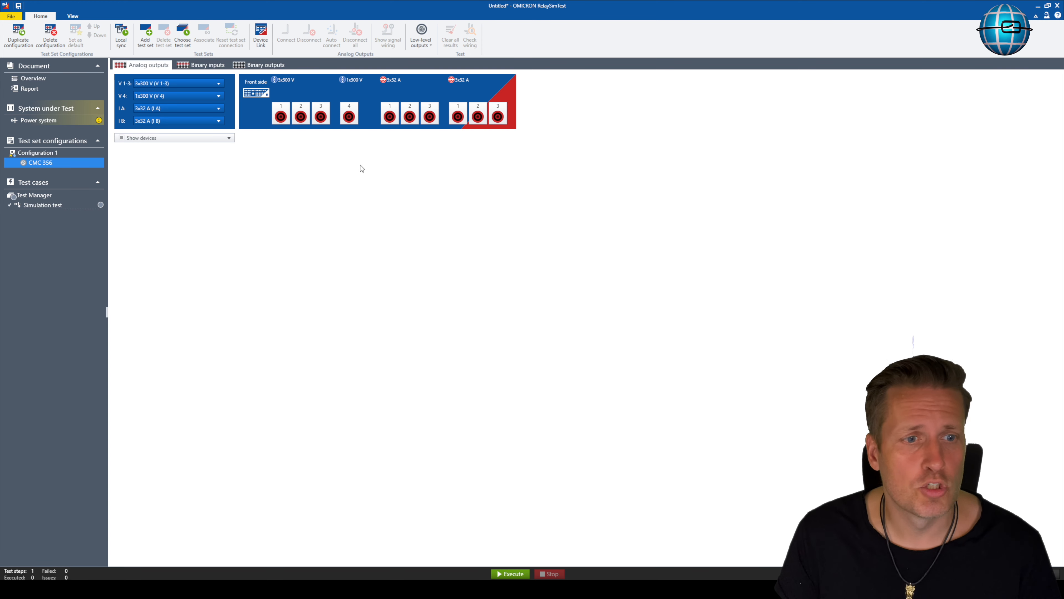
Step: Delete the predefined Simulation test case and return to the power system editor
{"action": "left_click", "coordinate": [66, 201]}
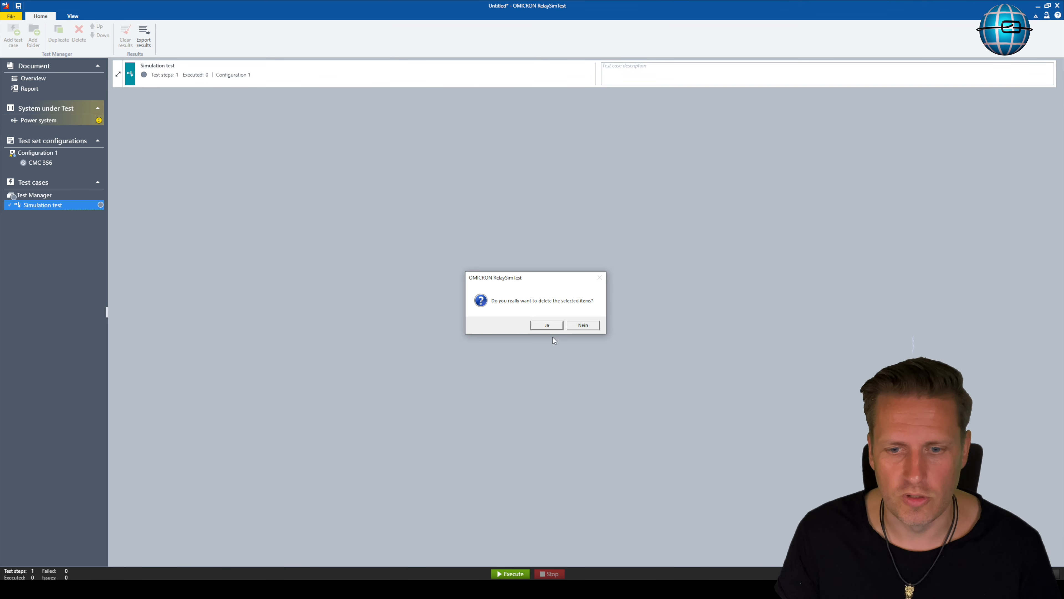
{"action": "left_click", "coordinate": [553, 324]}
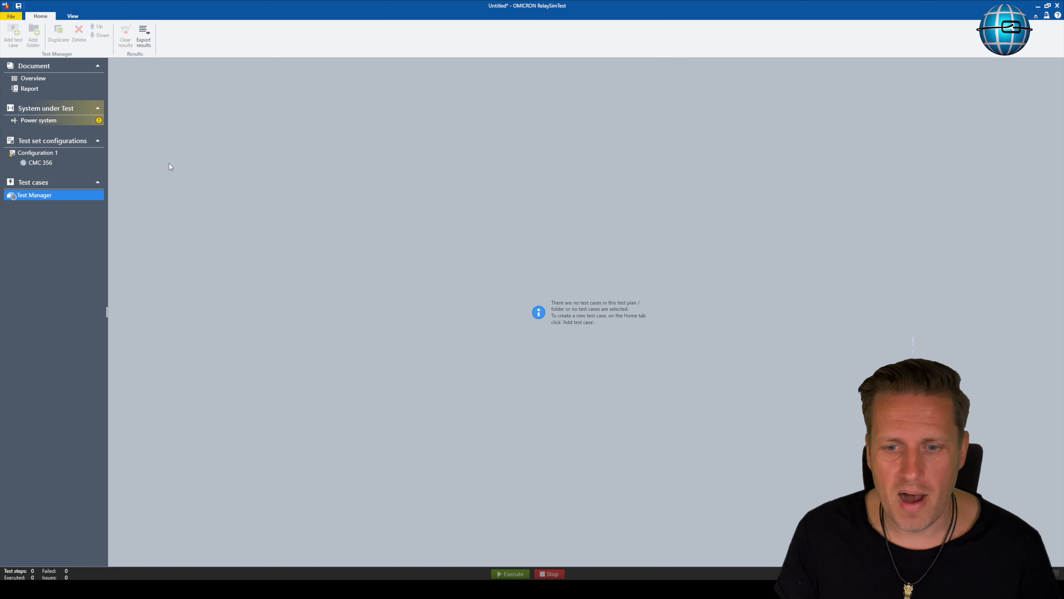
{"action": "left_click", "coordinate": [67, 121]}
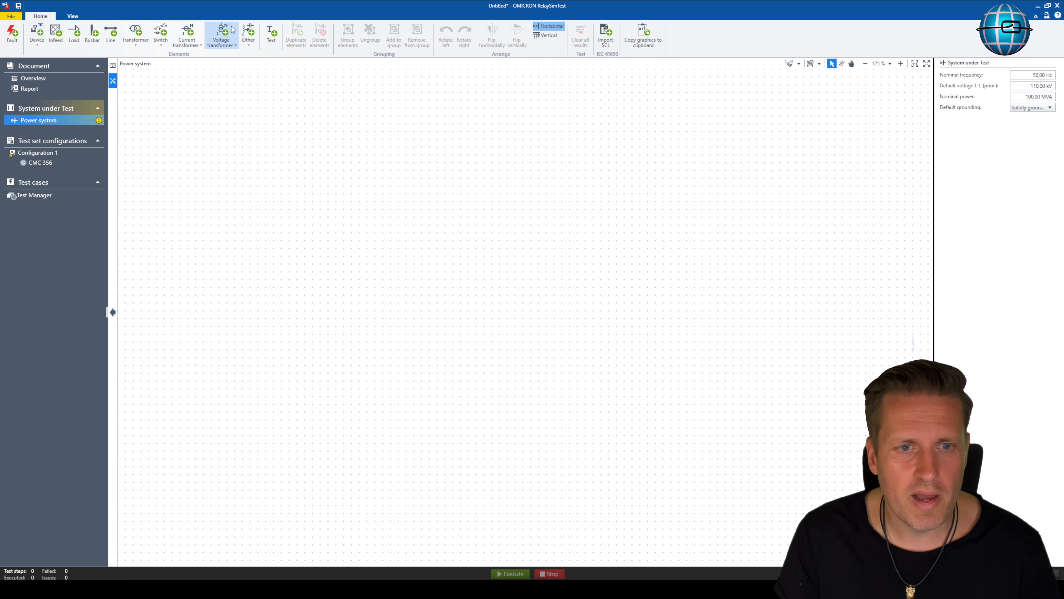
{"action": "left_click", "coordinate": [50, 36]}
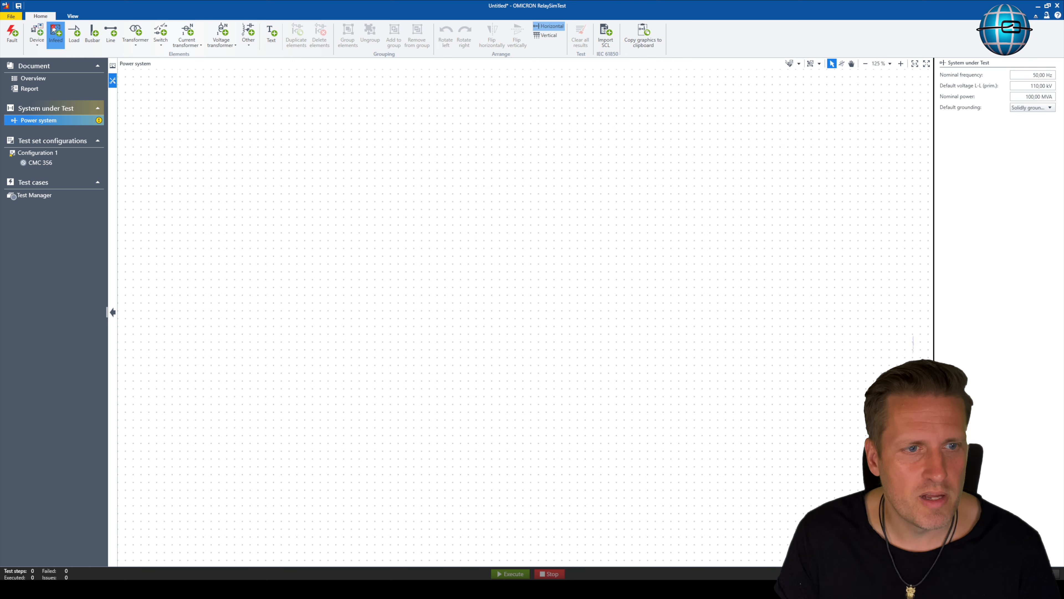
{"action": "left_click", "coordinate": [206, 95]}
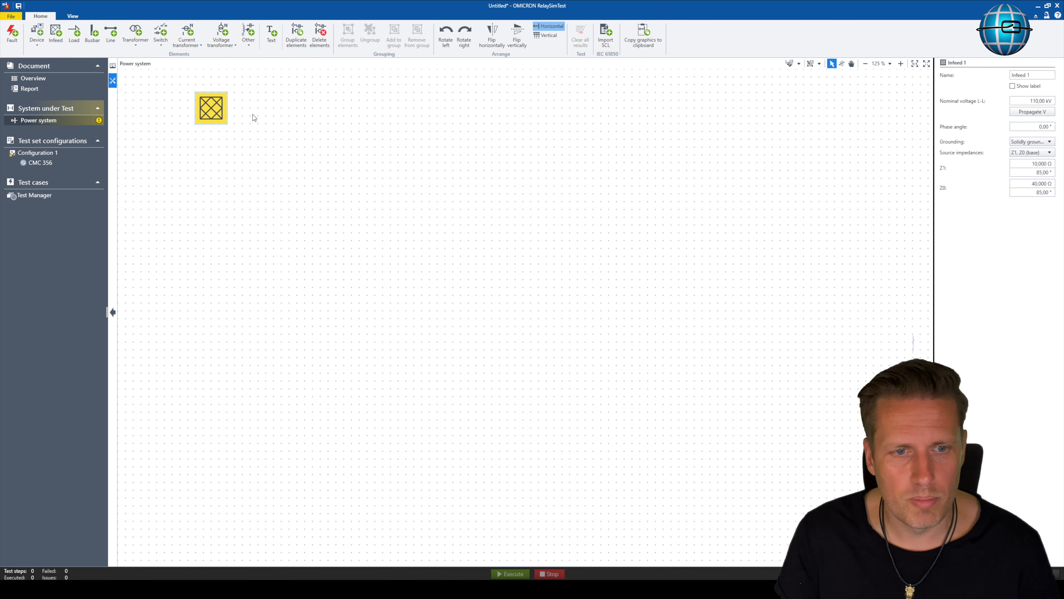
{"action": "key", "text": "Delete"}
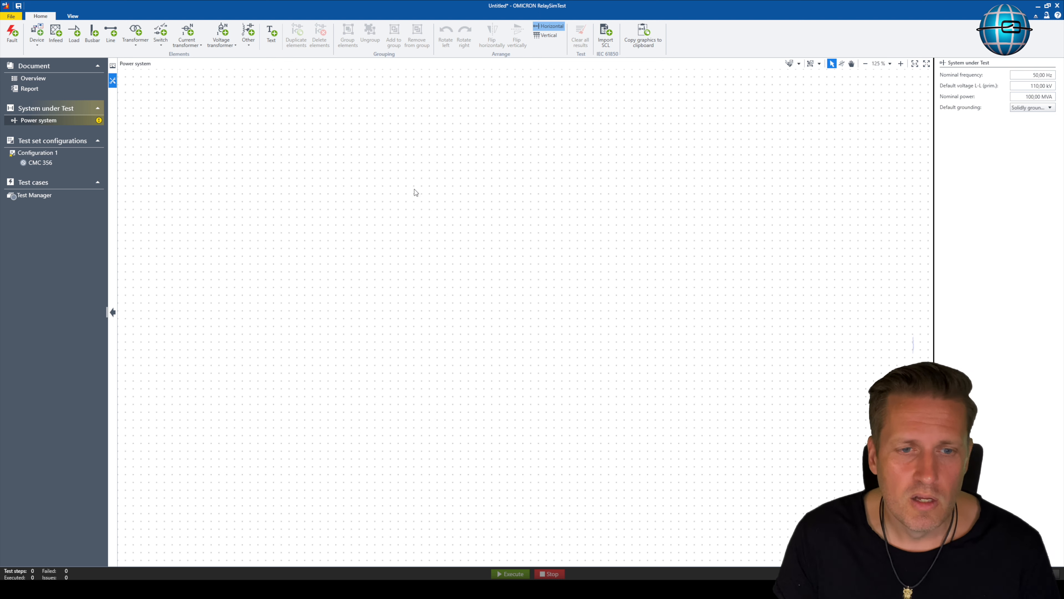
Step: Place an infeed in the empty power system and move it to the upper-left area of the drawing grid
{"action": "right_click", "coordinate": [383, 149]}
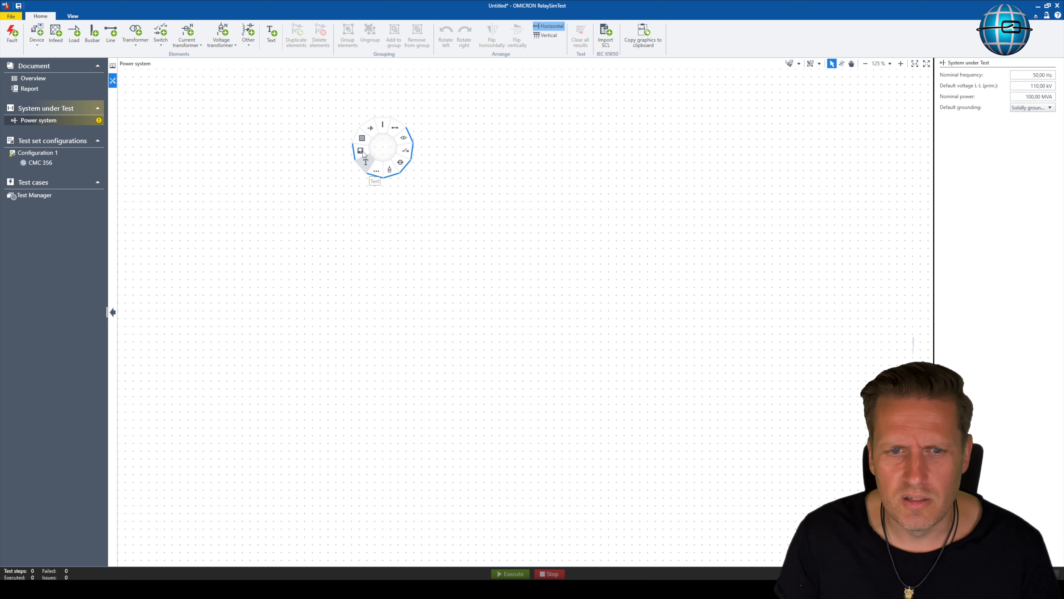
{"action": "left_click", "coordinate": [365, 141]}
{"action": "left_click_drag", "start_coordinate": [382, 151], "coordinate": [231, 98]}
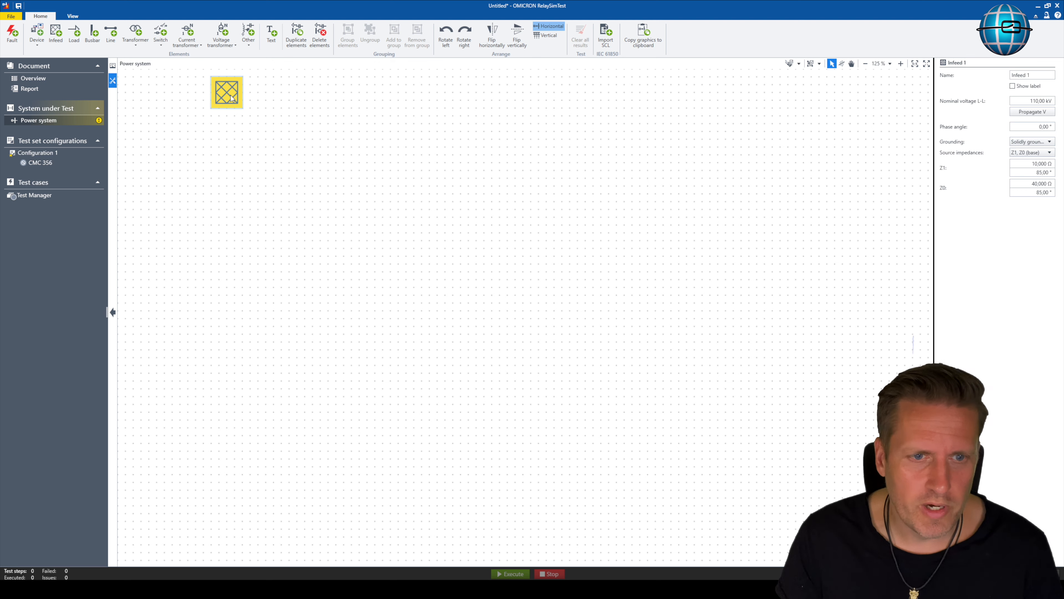
Step: Rename the infeed as "Substation A" and show its label in the diagram
{"action": "double_click", "coordinate": [1021, 74]}
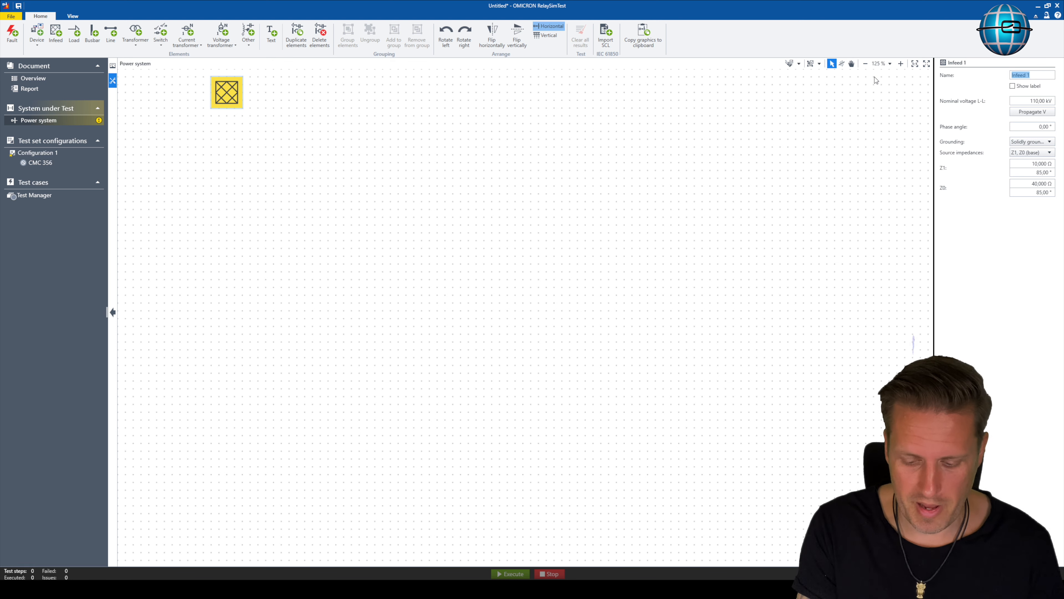
{"action": "type", "text": "Subs"}
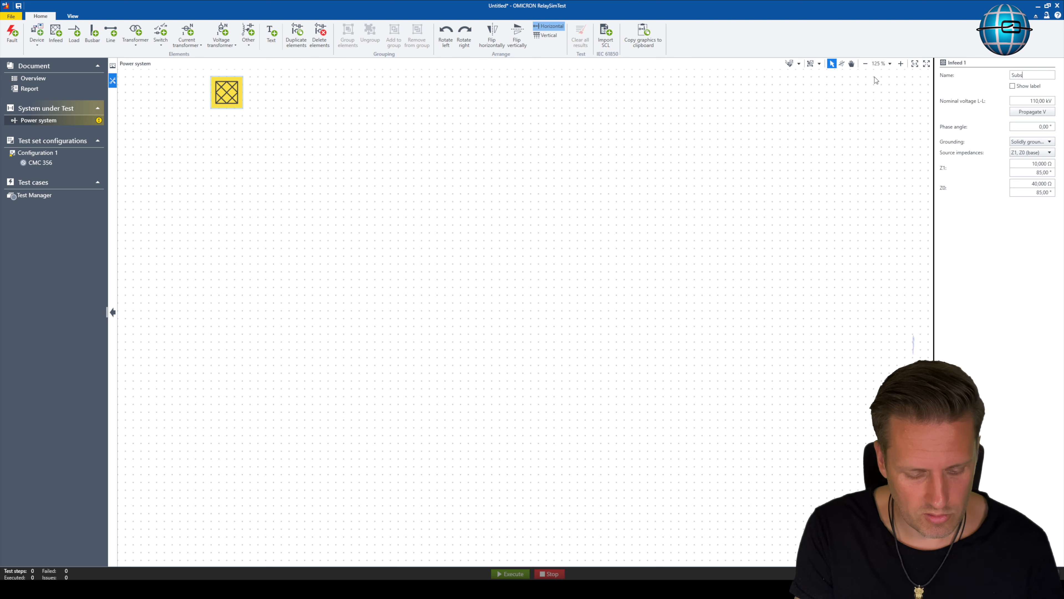
{"action": "type", "text": "tation A"}
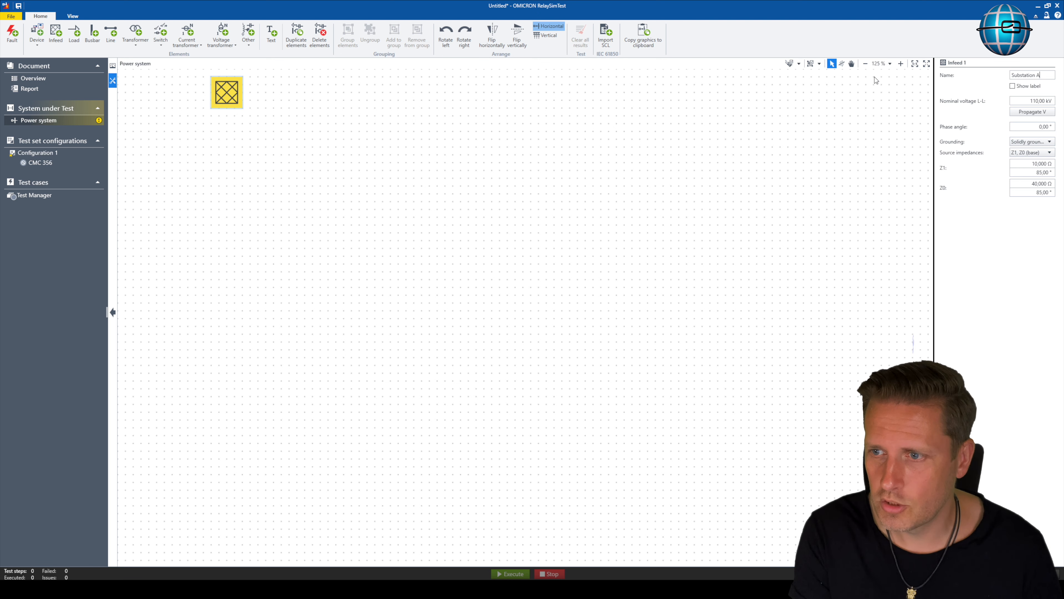
{"action": "left_click", "coordinate": [1012, 86]}
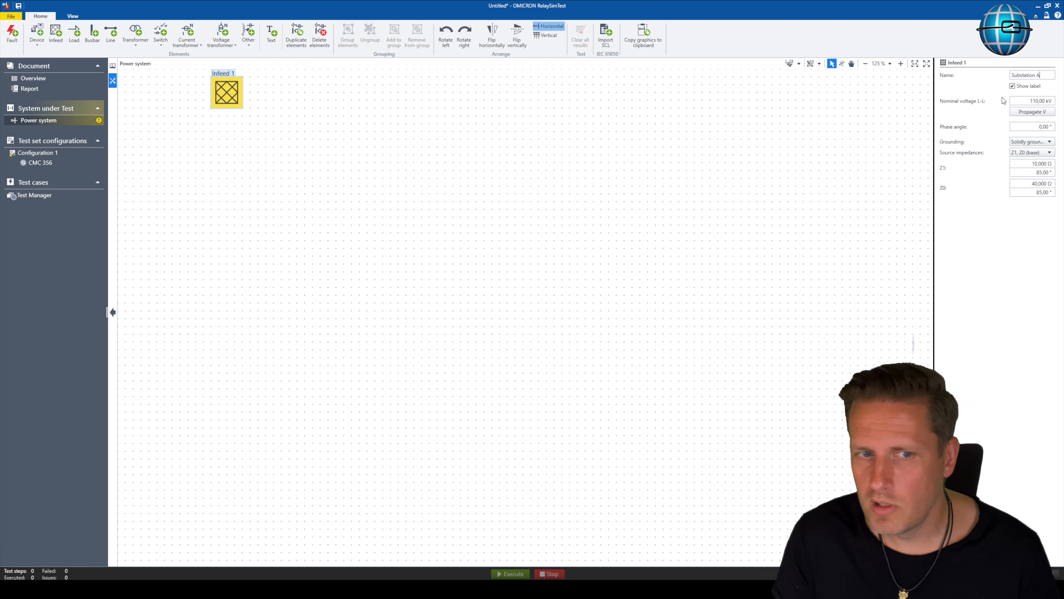
{"action": "key", "text": "Return"}
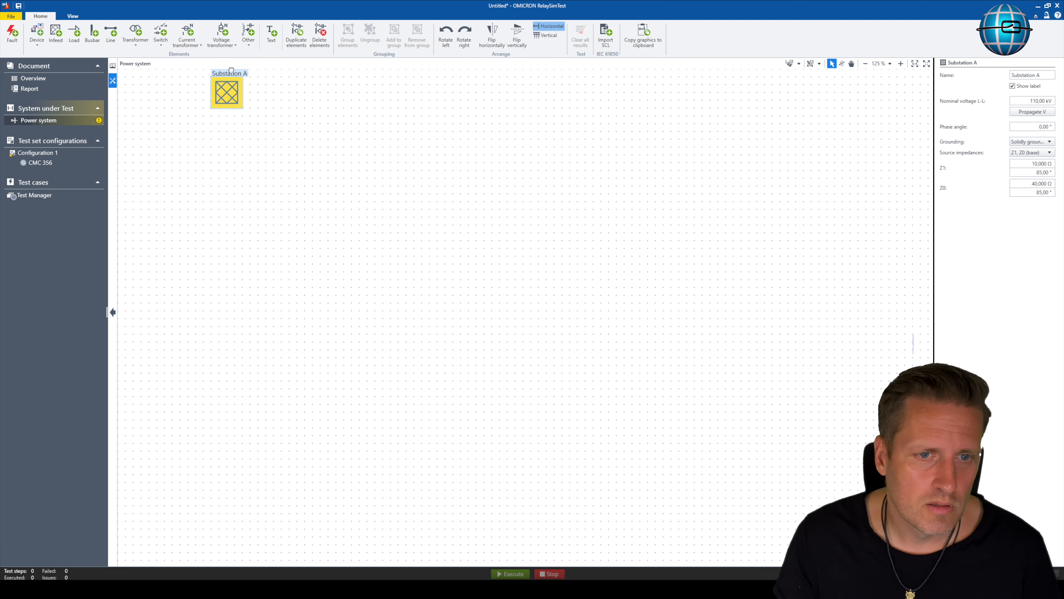
Step: Set the Substation A infeed's nominal line-to-line voltage to 20 kV and its grounding to Insulated
{"action": "left_click", "coordinate": [268, 111]}
{"action": "left_click", "coordinate": [231, 95]}
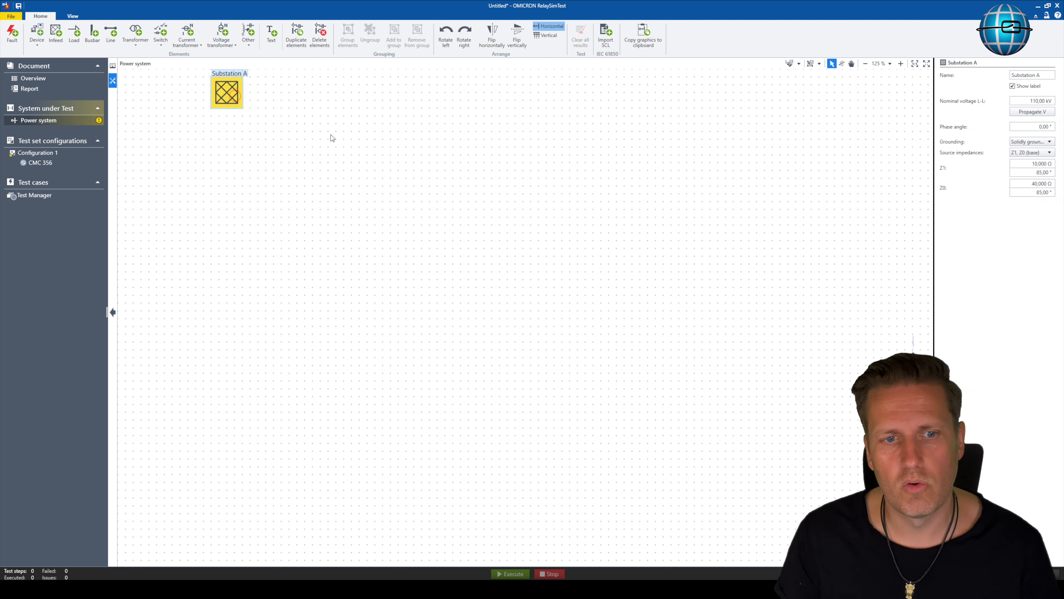
{"action": "double_click", "coordinate": [1038, 101]}
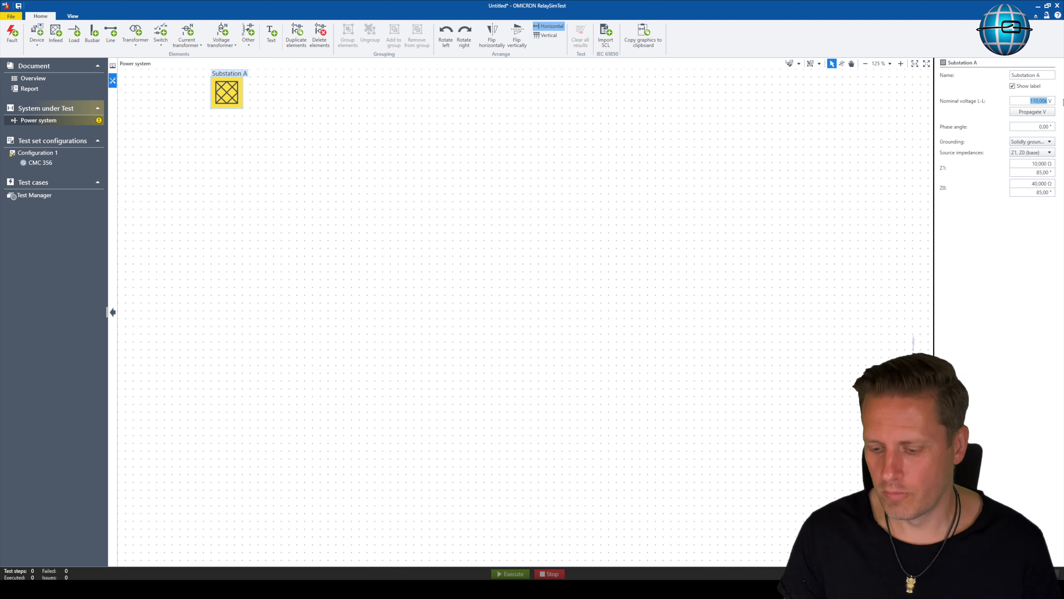
{"action": "type", "text": "20kV"}
{"action": "key", "text": "Return"}
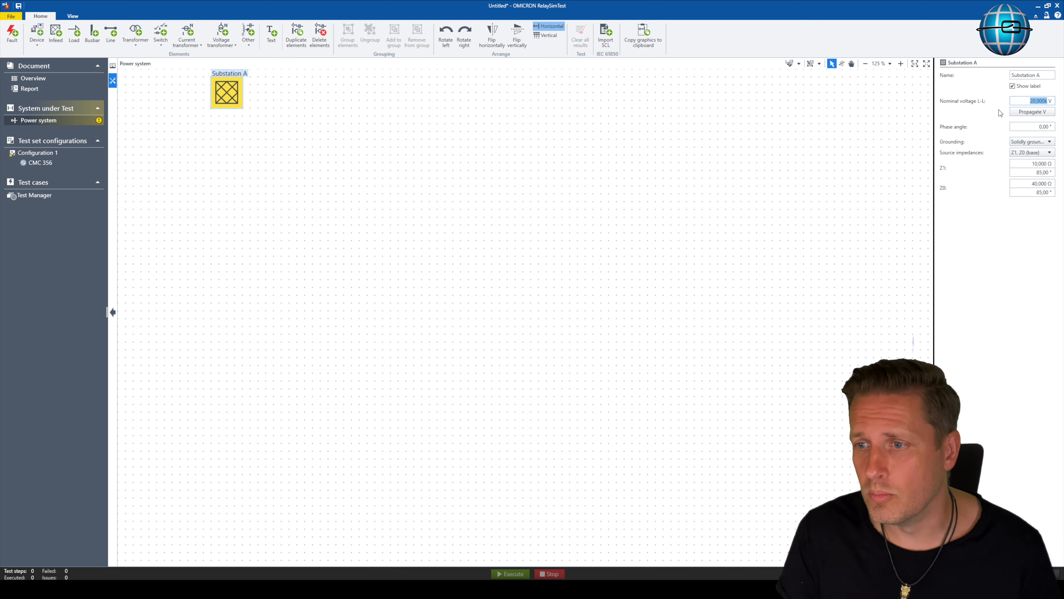
{"action": "left_click", "coordinate": [1050, 143]}
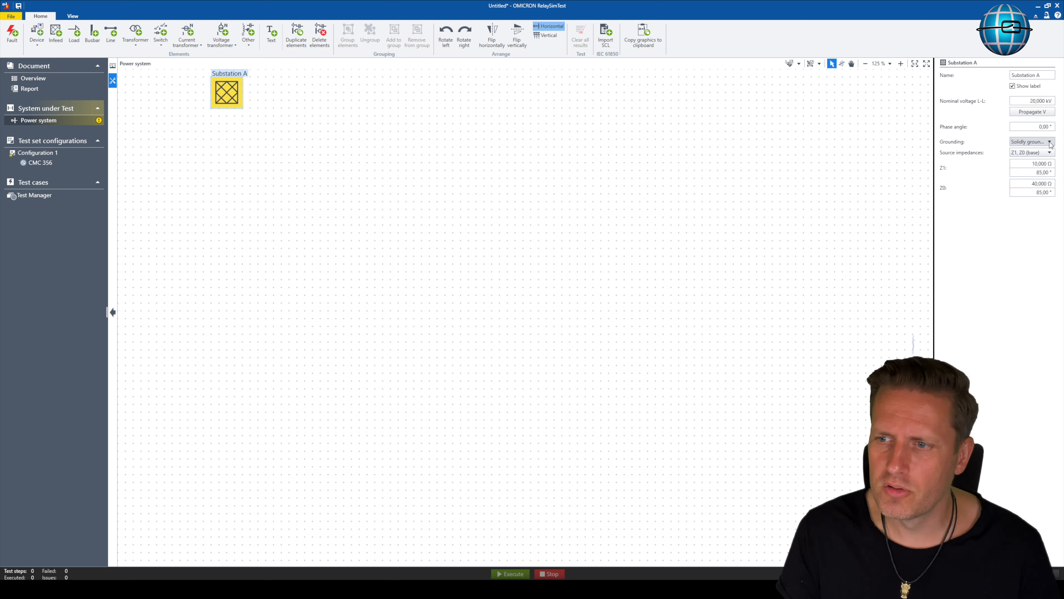
{"action": "left_click", "coordinate": [1050, 143]}
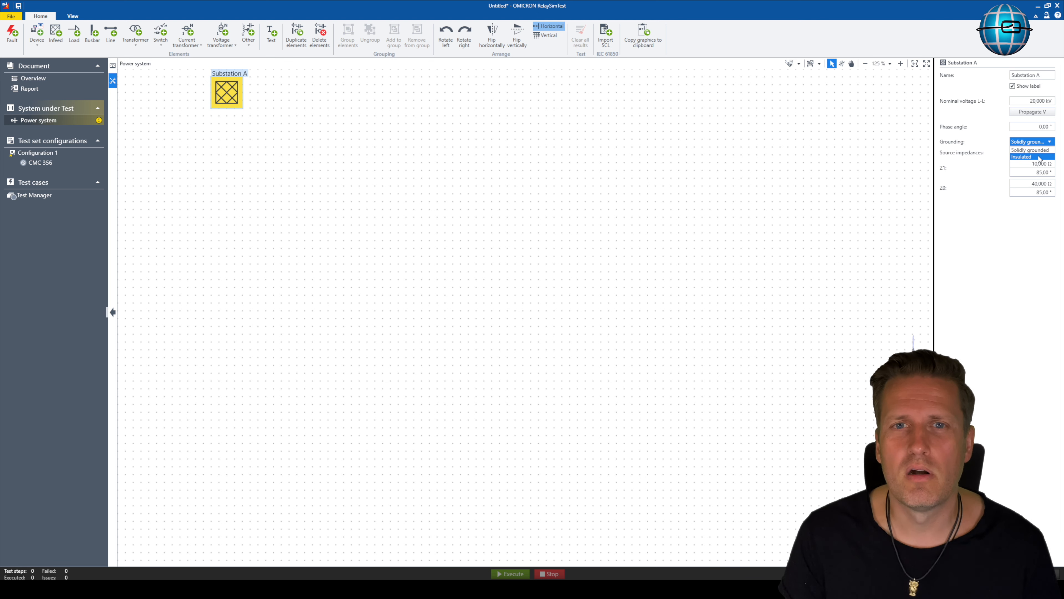
{"action": "left_click", "coordinate": [1039, 157]}
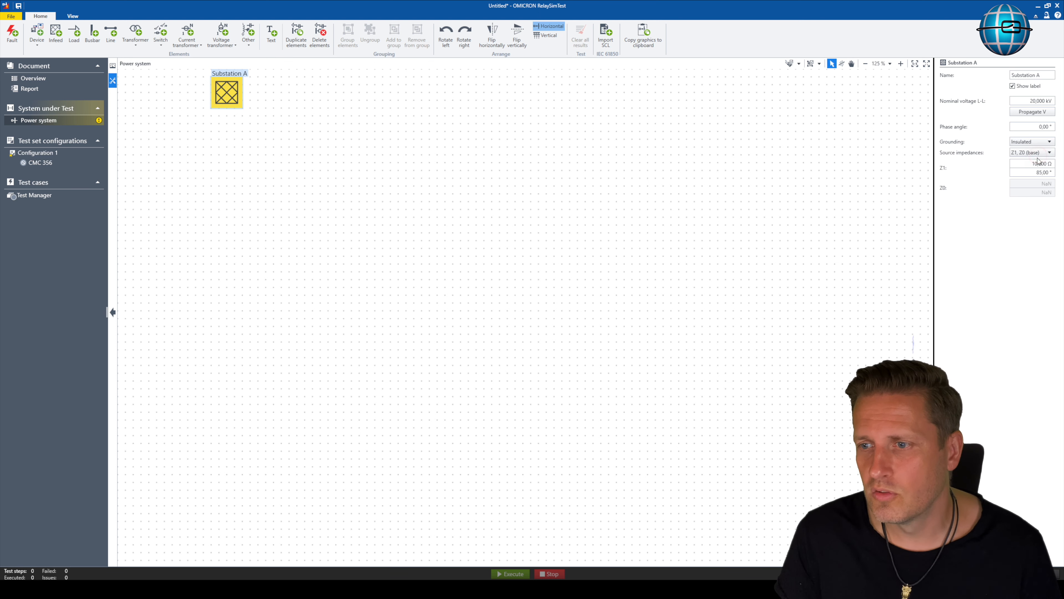
Step: Define the infeed's source impedances by Isc max and set the Isc LLL magnitude to 25,000 kA (decimal comma)
{"action": "left_click", "coordinate": [1043, 153]}
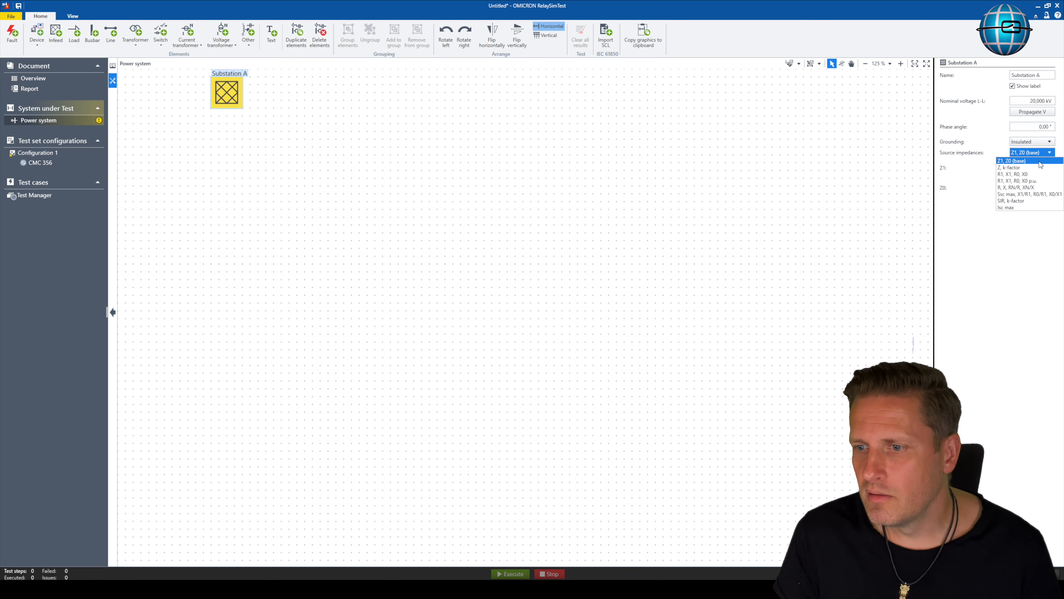
{"action": "left_click", "coordinate": [1024, 208]}
{"action": "left_click", "coordinate": [1025, 166]}
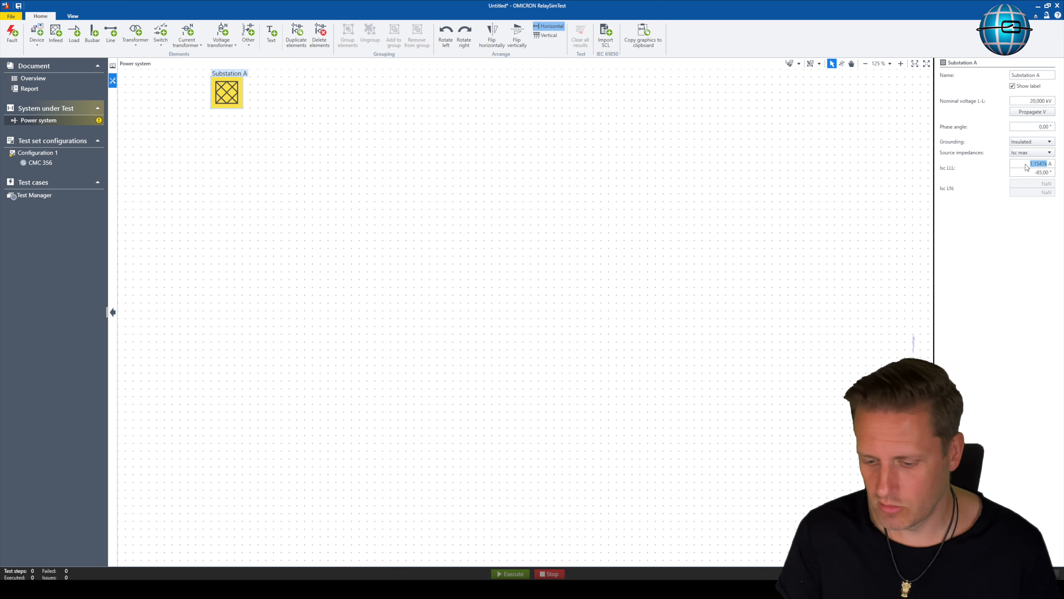
{"action": "type", "text": "25k"}
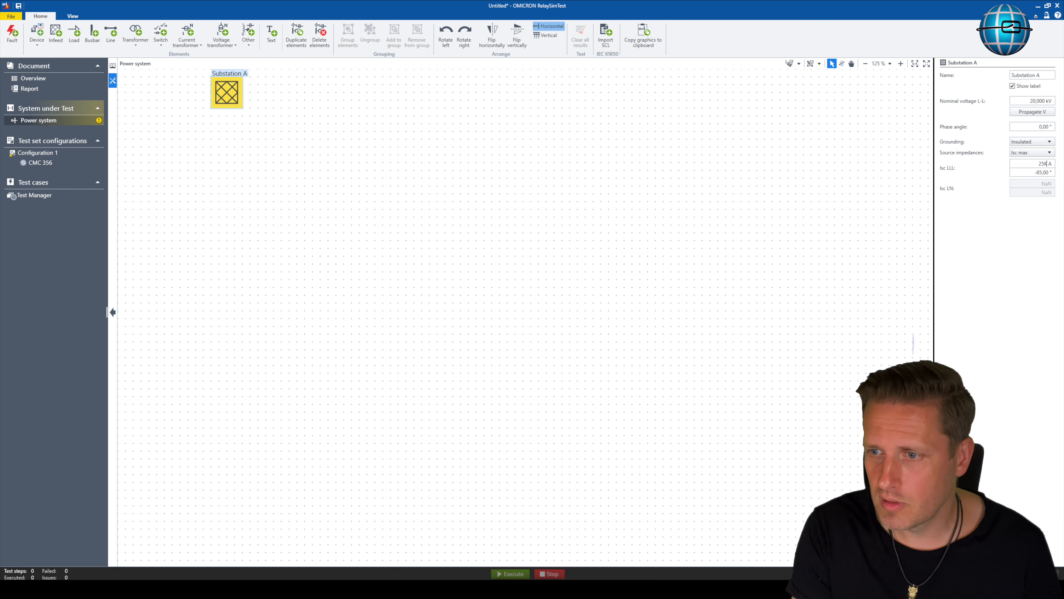
{"action": "key", "text": "Return"}
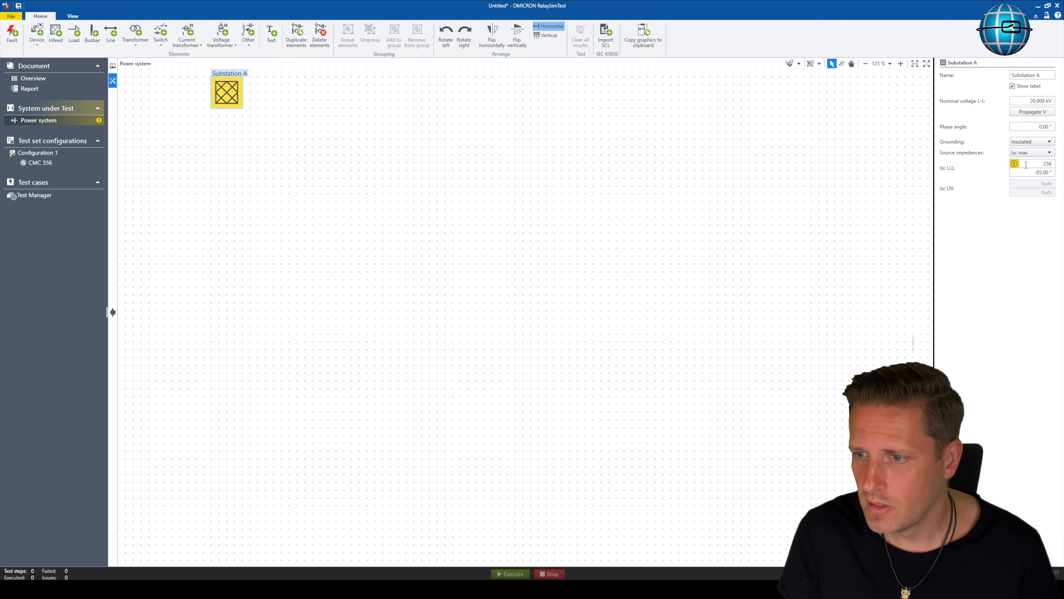
{"action": "left_click_drag", "start_coordinate": [1026, 165], "coordinate": [1056, 168]}
{"action": "type", "text": "25"}
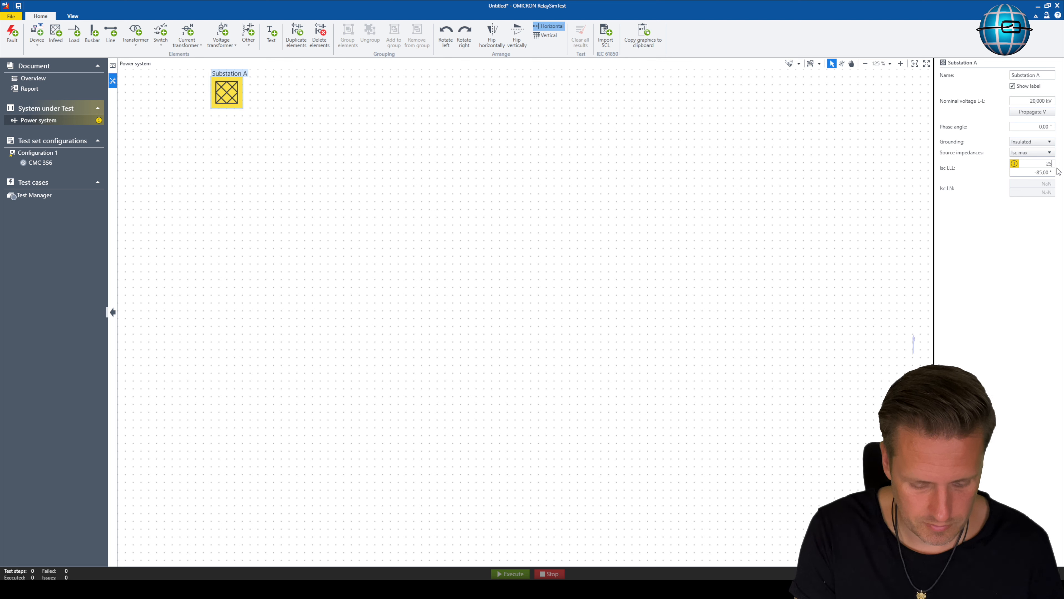
{"action": "type", "text": ",000kA"}
{"action": "key", "text": "Return"}
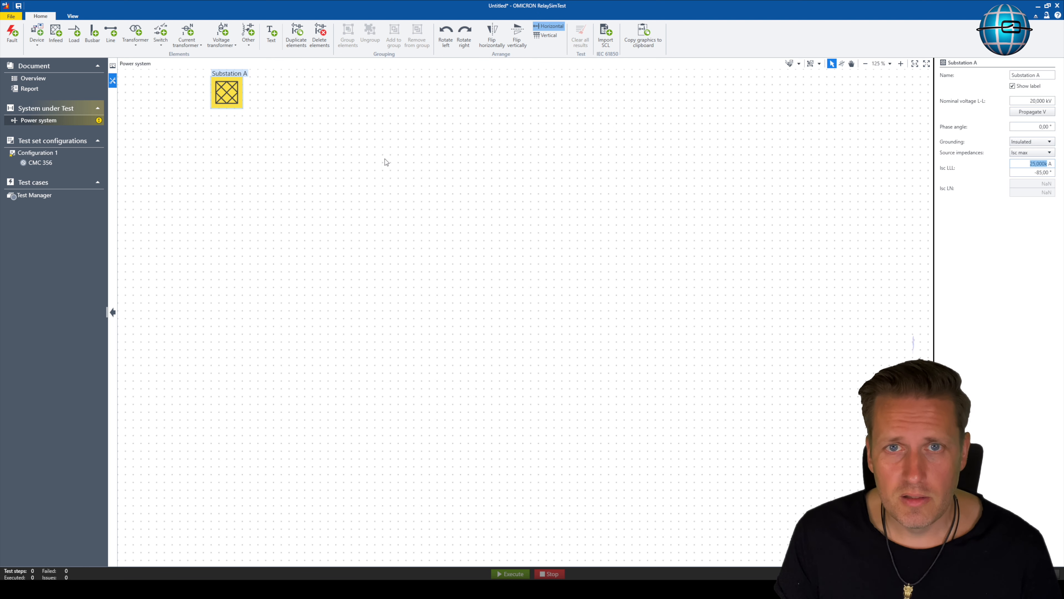
Step: Set the power system's default primary line-to-line voltage to 20 kV and its default grounding to Insulated
{"action": "left_click", "coordinate": [461, 182]}
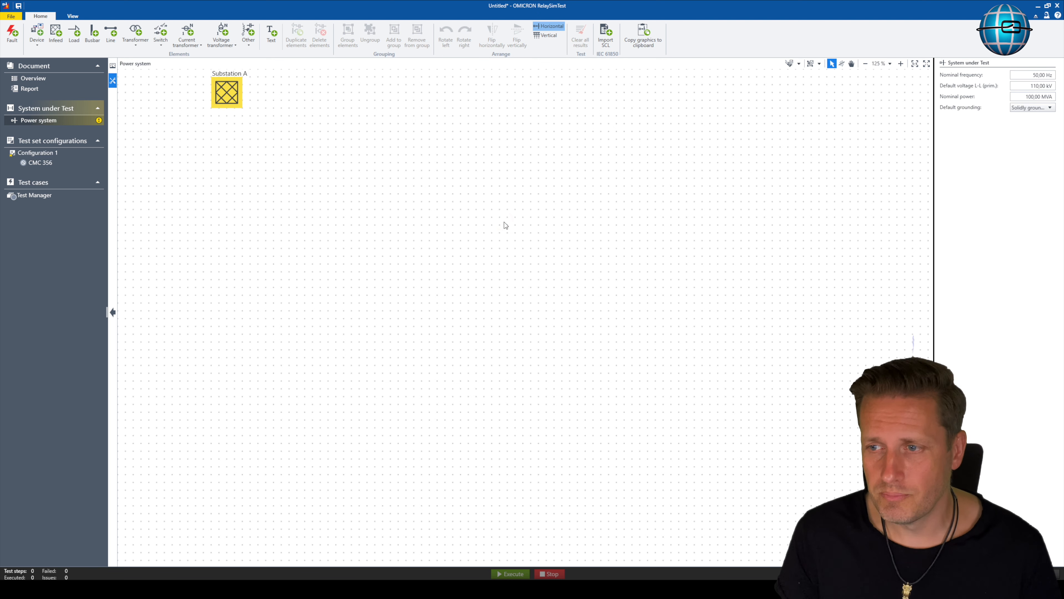
{"action": "left_click", "coordinate": [1024, 86]}
{"action": "type", "text": "20k V"}
{"action": "key", "text": "Return"}
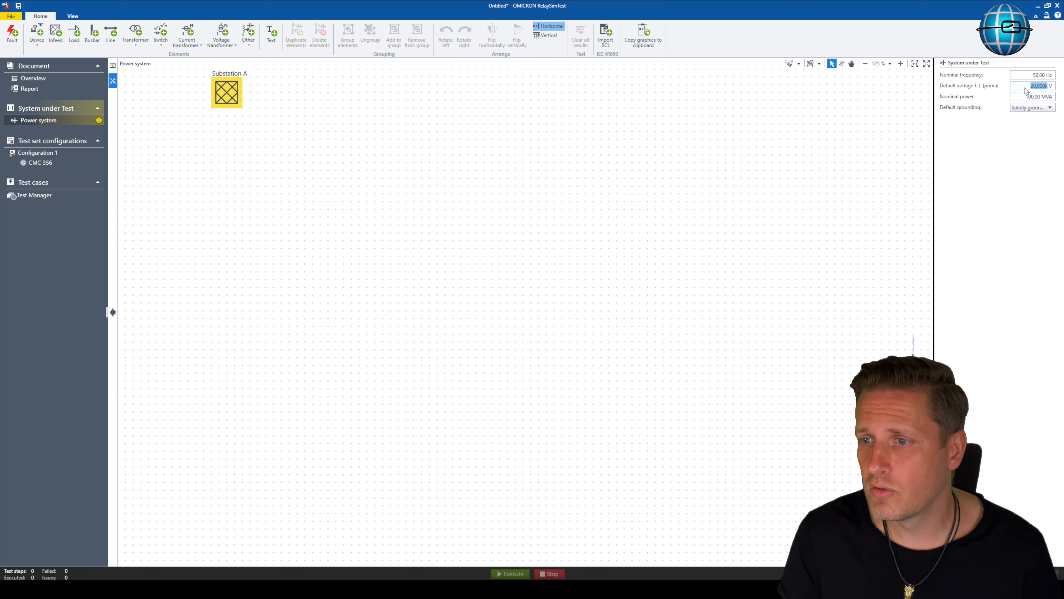
{"action": "left_click", "coordinate": [1041, 109]}
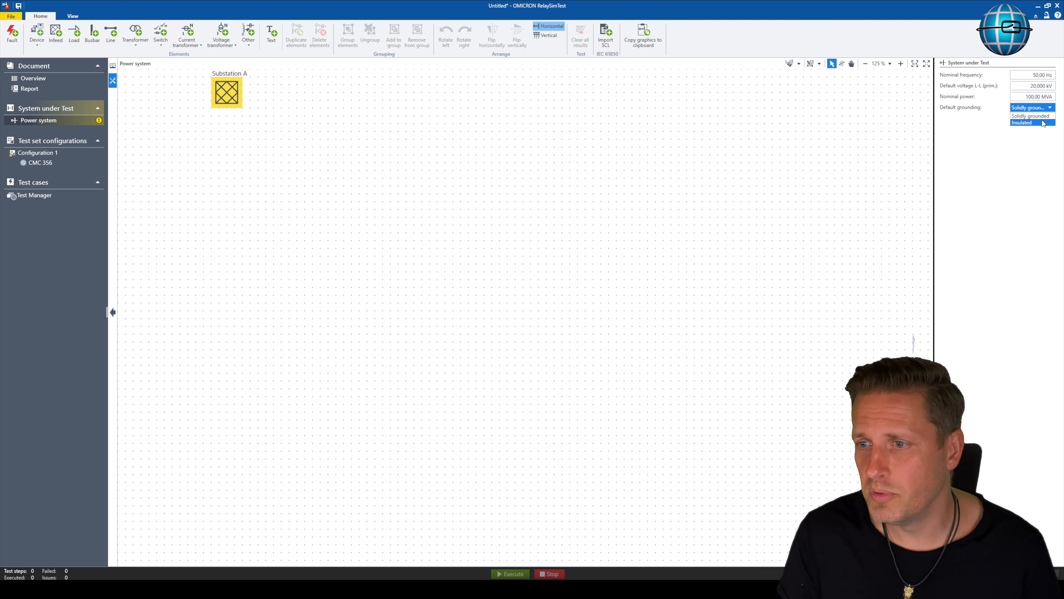
{"action": "left_click", "coordinate": [1033, 122]}
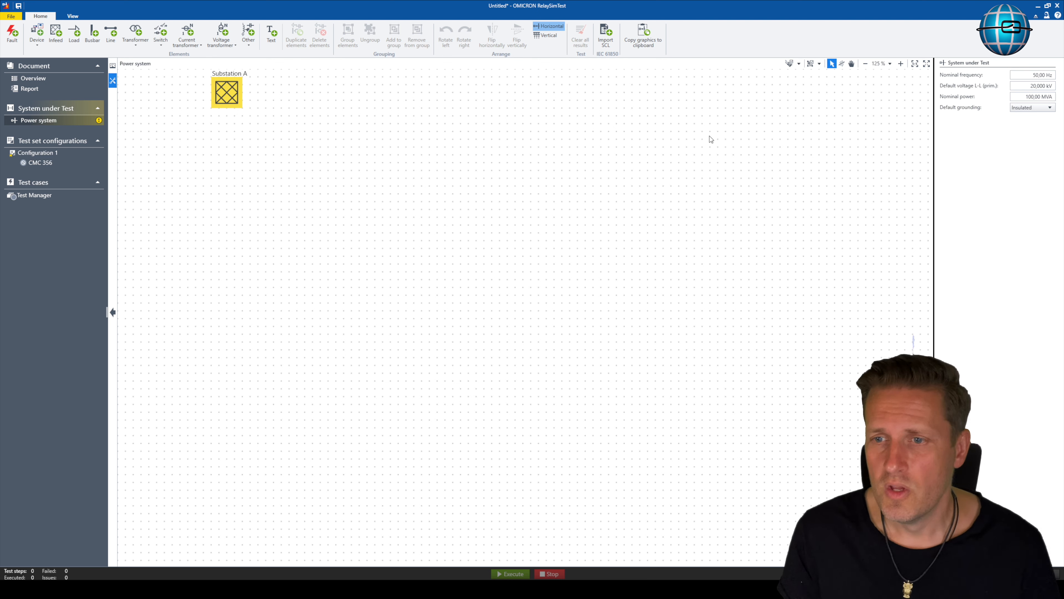
{"action": "left_click", "coordinate": [240, 127]}
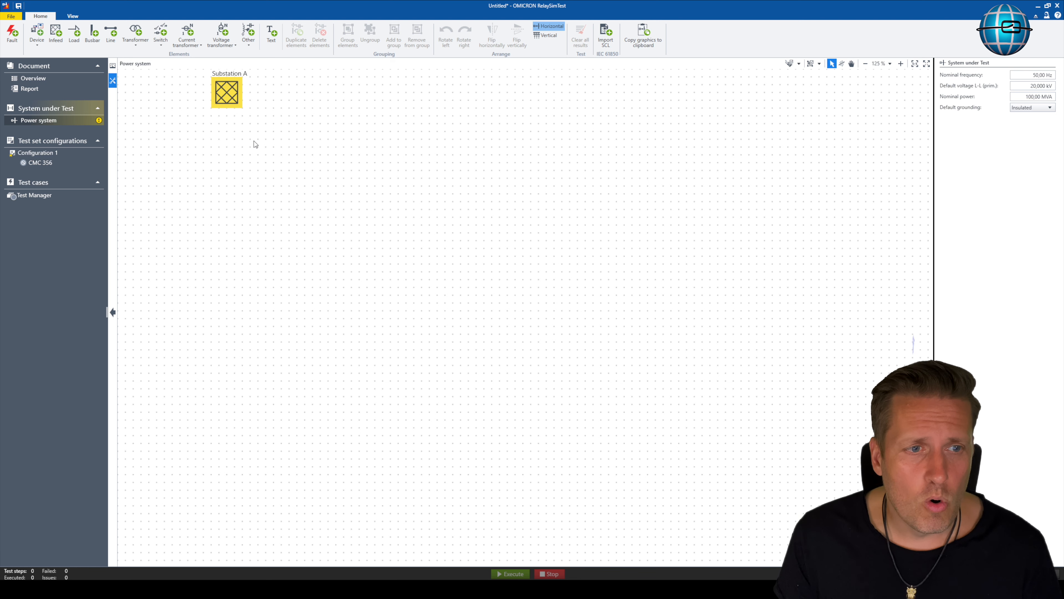
{"action": "left_click", "coordinate": [92, 34]}
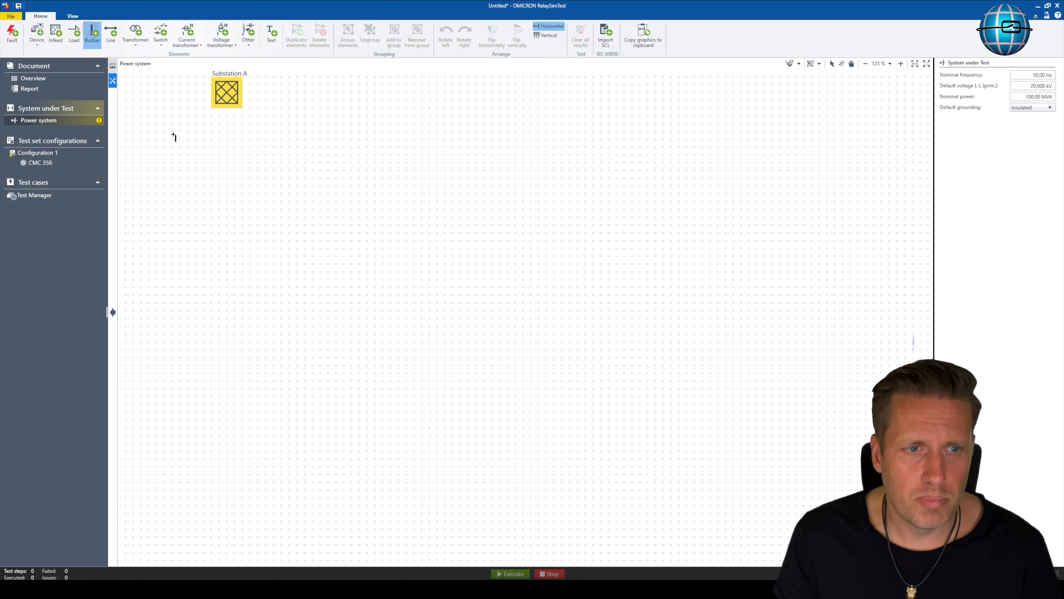
{"action": "key", "text": "Escape"}
{"action": "left_click", "coordinate": [353, 160]}
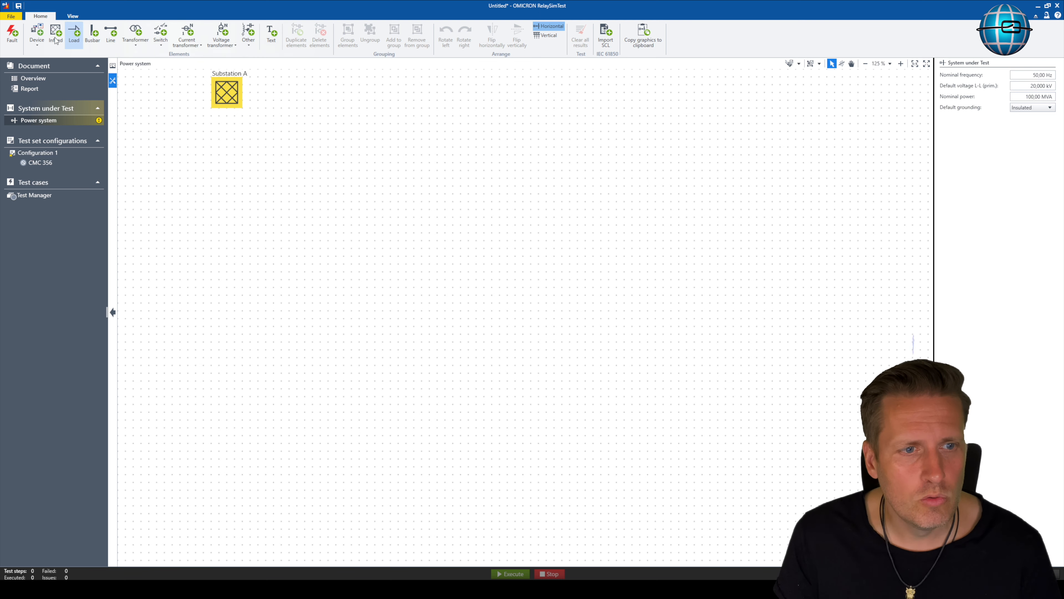
Step: Add a busbar to the power system, rotated to horizontal and placed directly below the Substation A infeed
{"action": "right_click", "coordinate": [347, 119]}
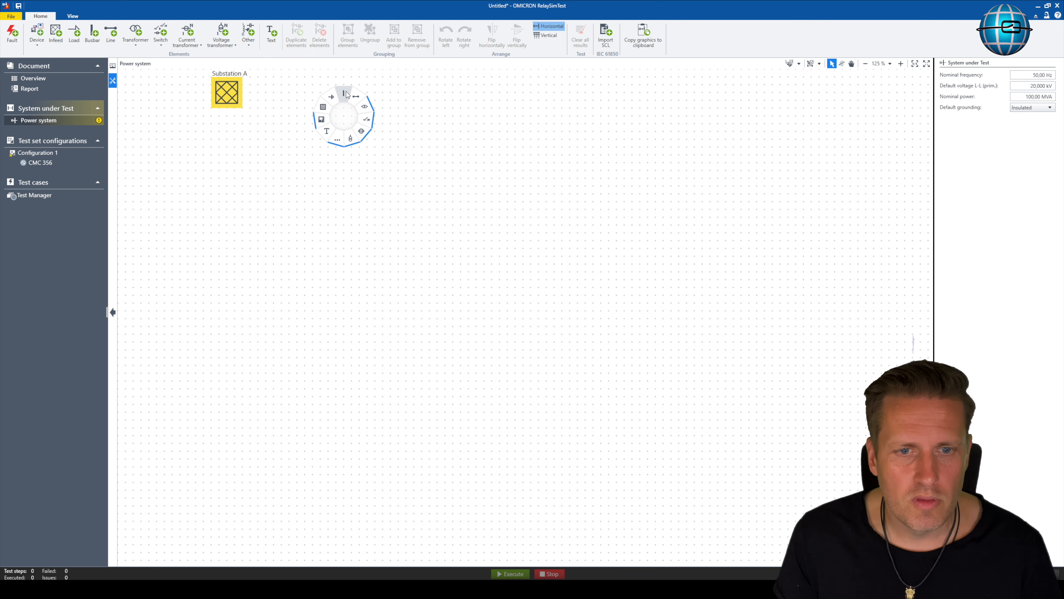
{"action": "left_click", "coordinate": [346, 94]}
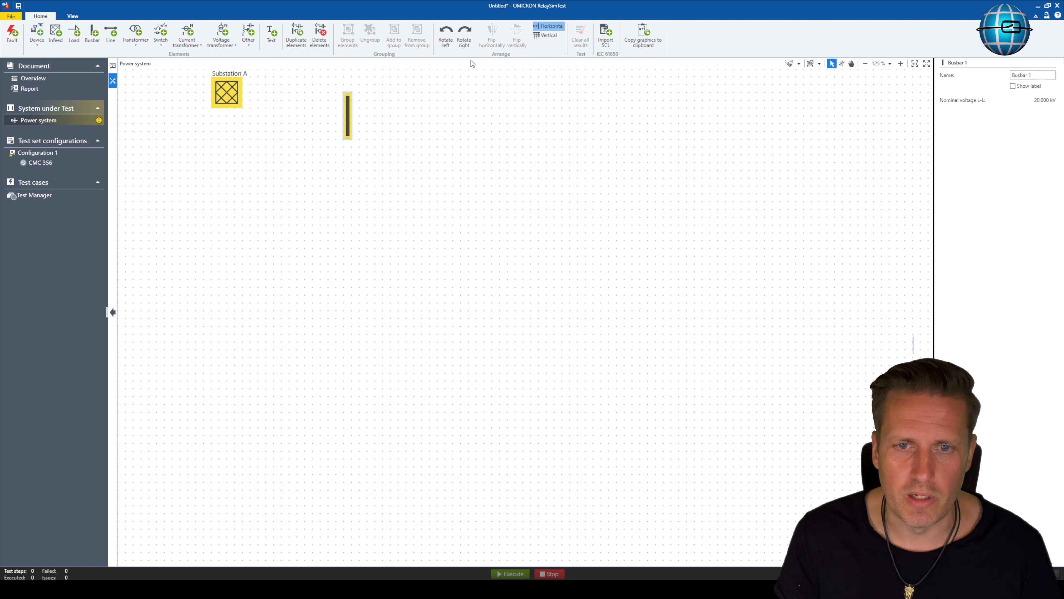
{"action": "left_click", "coordinate": [466, 40]}
{"action": "left_click_drag", "start_coordinate": [352, 121], "coordinate": [234, 136]}
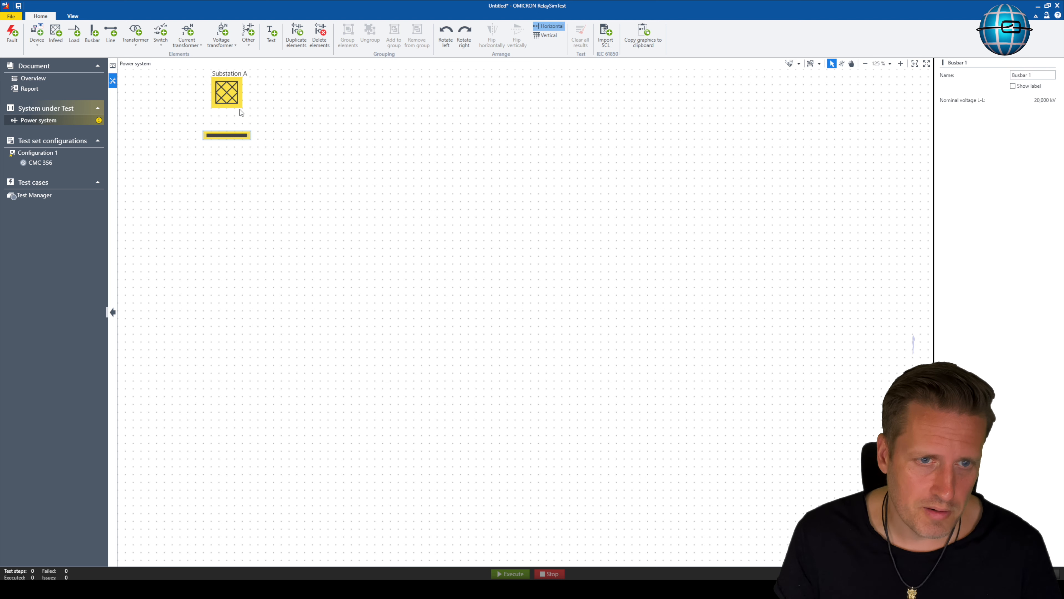
{"action": "left_click", "coordinate": [303, 107]}
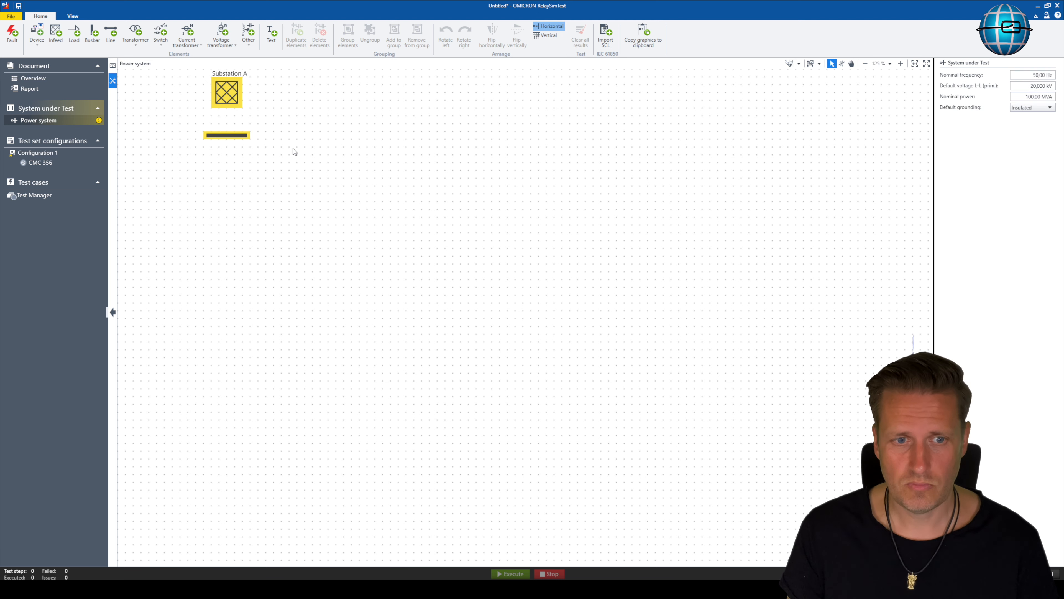
Step: Rename the busbar as "20 KV Infeed Bus" and show its label just beyond the busbar's right end
{"action": "left_click", "coordinate": [216, 86]}
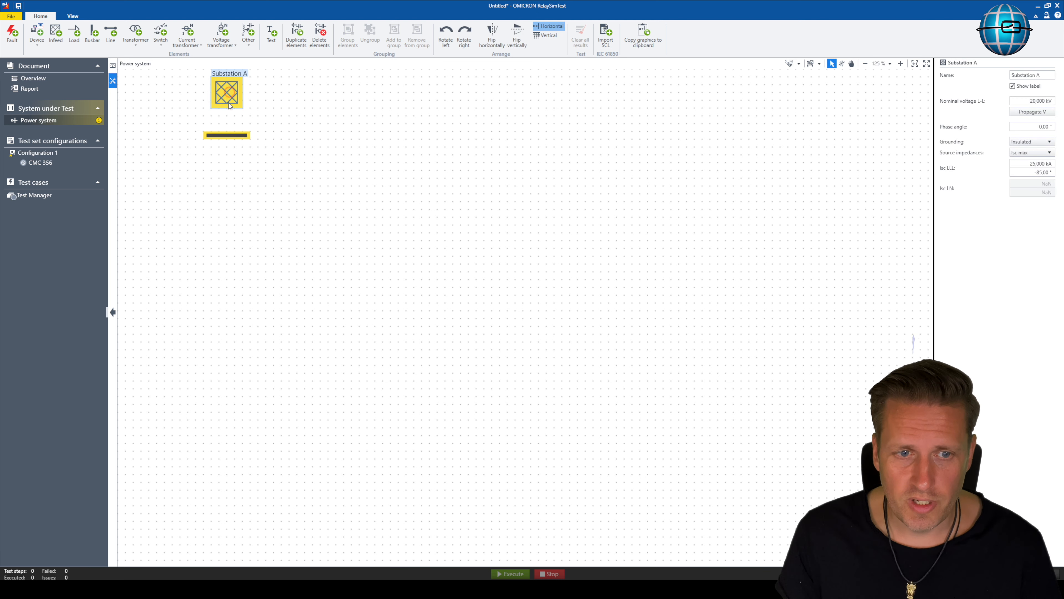
{"action": "left_click", "coordinate": [234, 135]}
{"action": "left_click", "coordinate": [1023, 74]}
{"action": "left_click_drag", "start_coordinate": [1039, 75], "coordinate": [959, 74]}
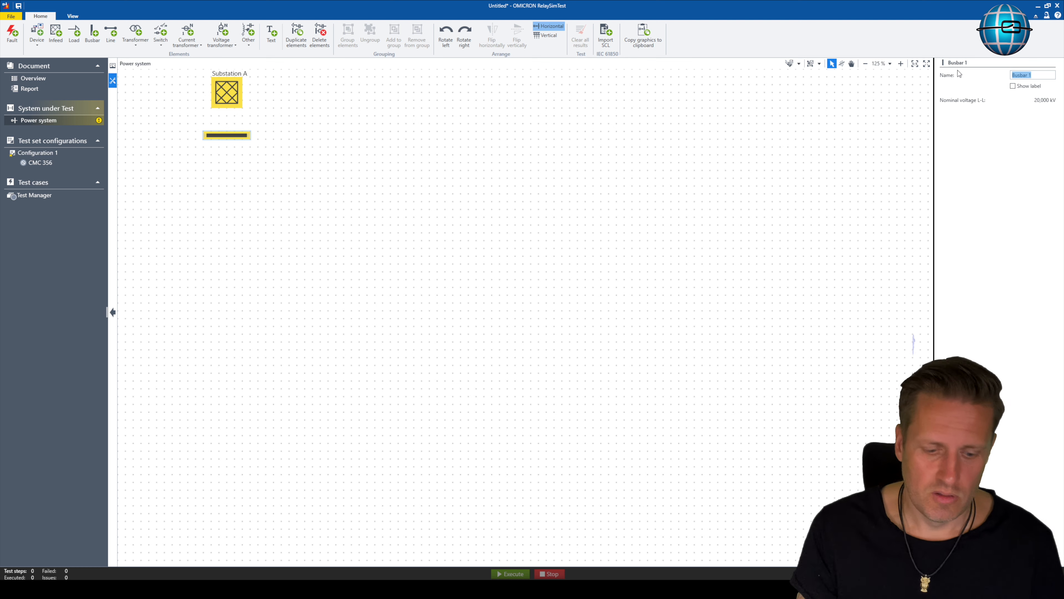
{"action": "type", "text": "20 K"}
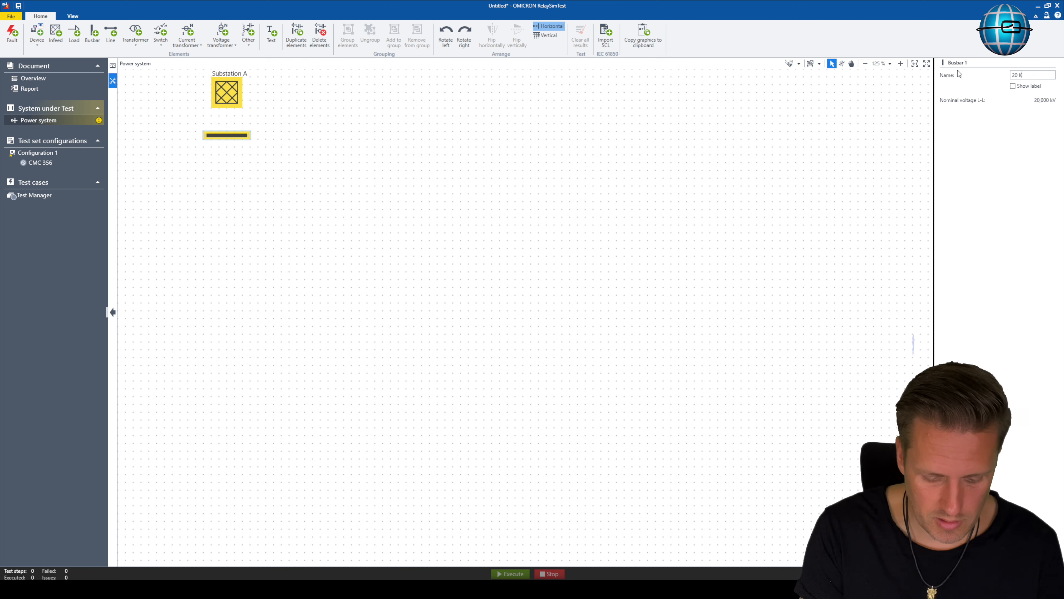
{"action": "type", "text": "V Inf"}
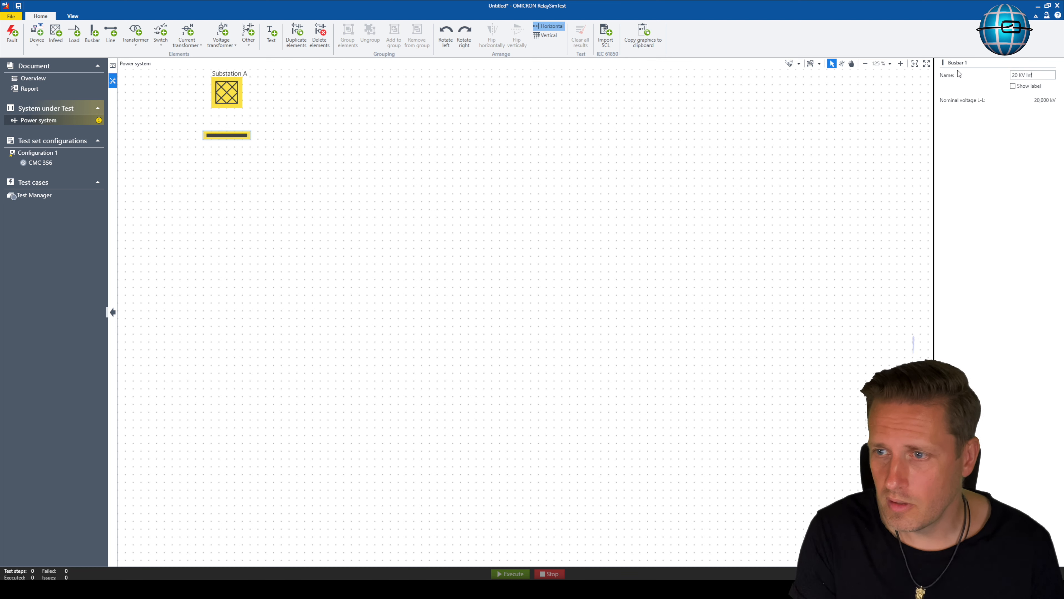
{"action": "type", "text": "eed Bus"}
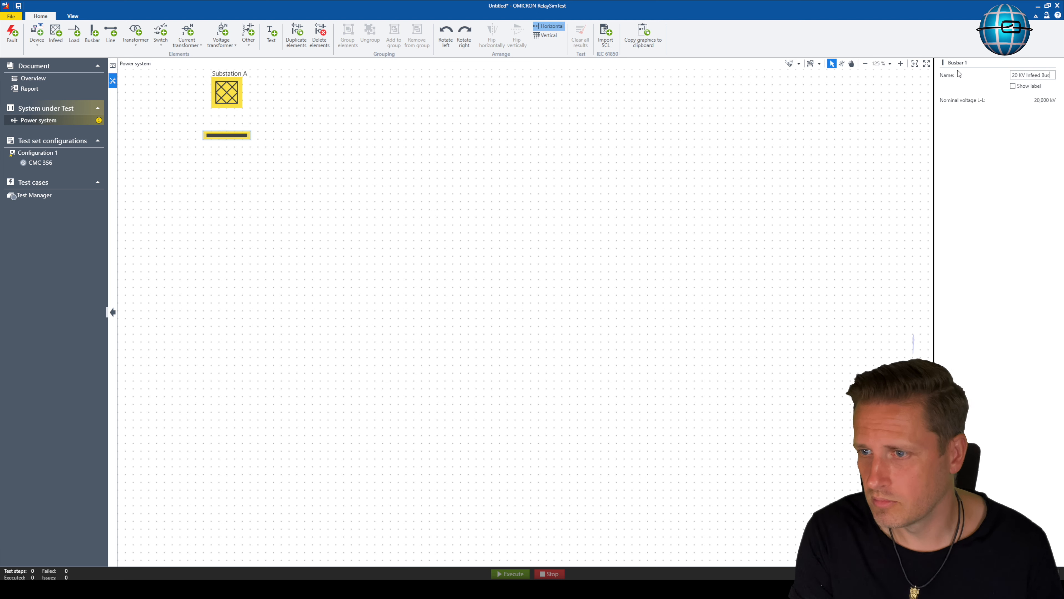
{"action": "key", "text": "Return"}
{"action": "left_click", "coordinate": [1034, 87]}
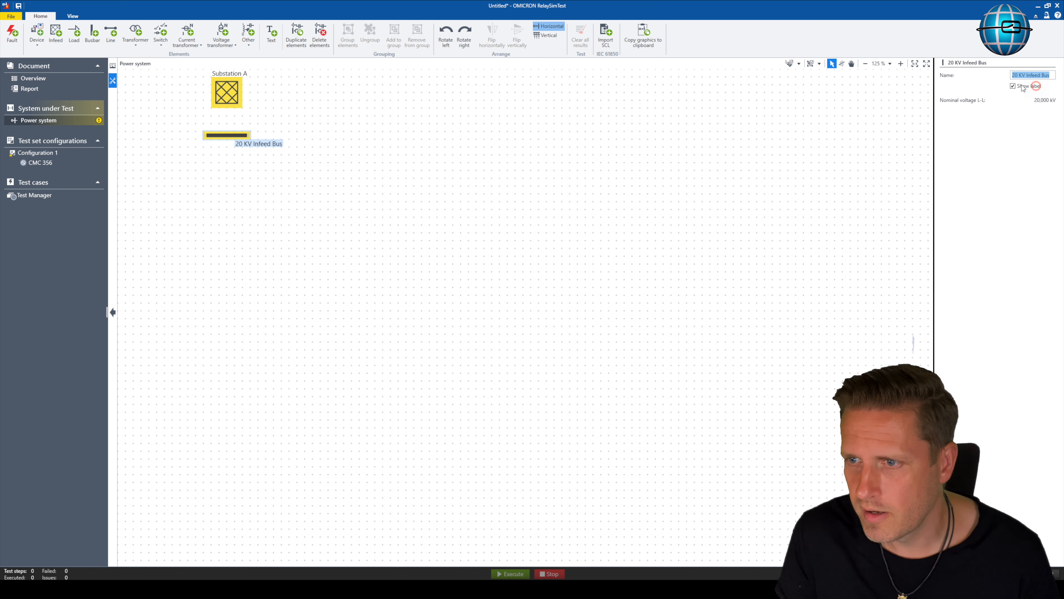
{"action": "left_click_drag", "start_coordinate": [264, 144], "coordinate": [287, 135]}
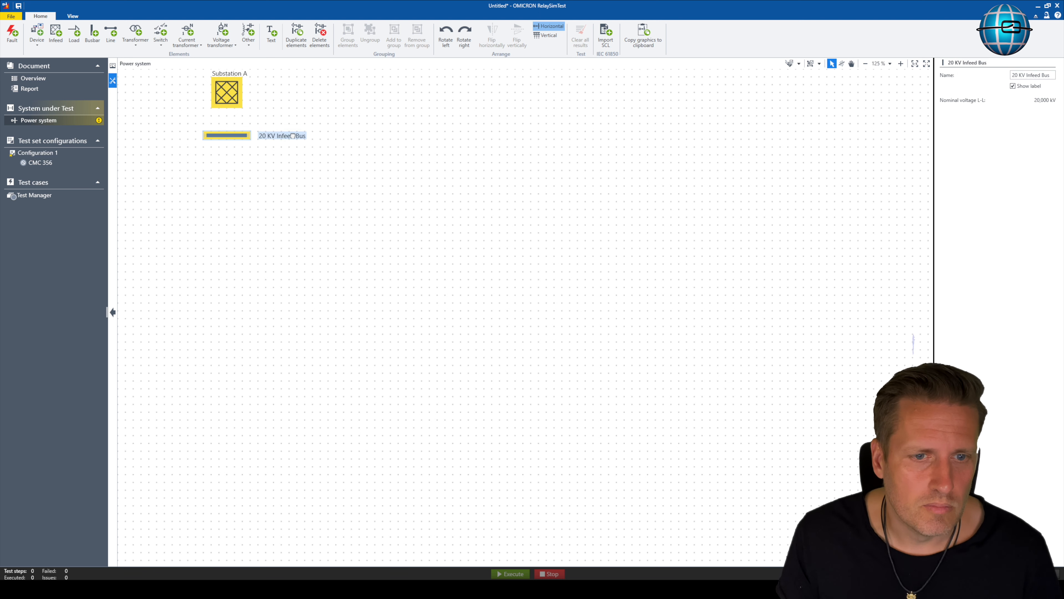
Step: Connect the 20 KV Infeed Bus to the lower terminal of the Substation A infeed
{"action": "left_click", "coordinate": [309, 144]}
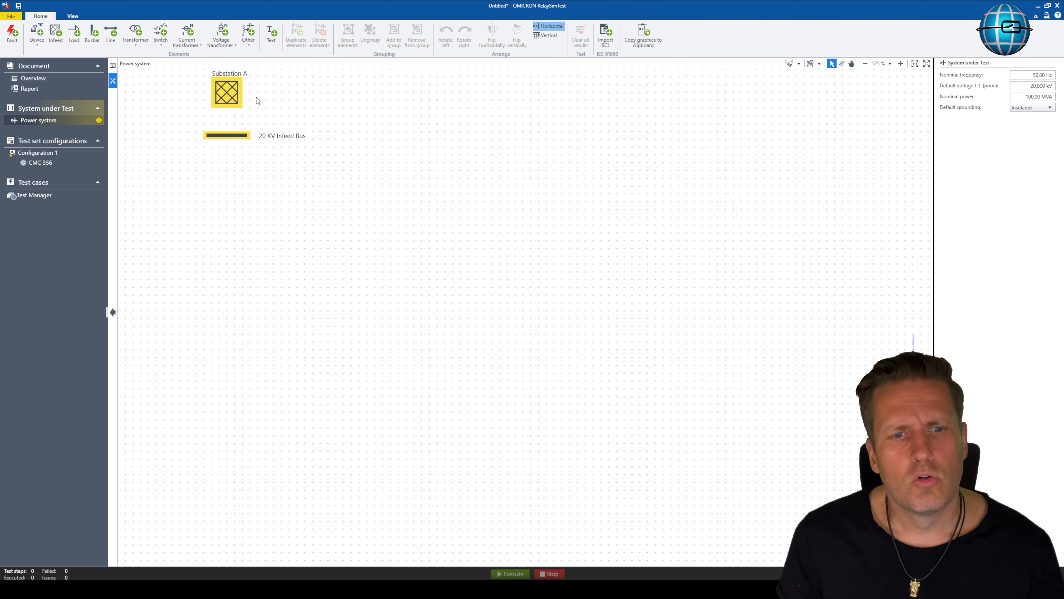
{"action": "left_click", "coordinate": [227, 92]}
{"action": "left_click", "coordinate": [229, 137]}
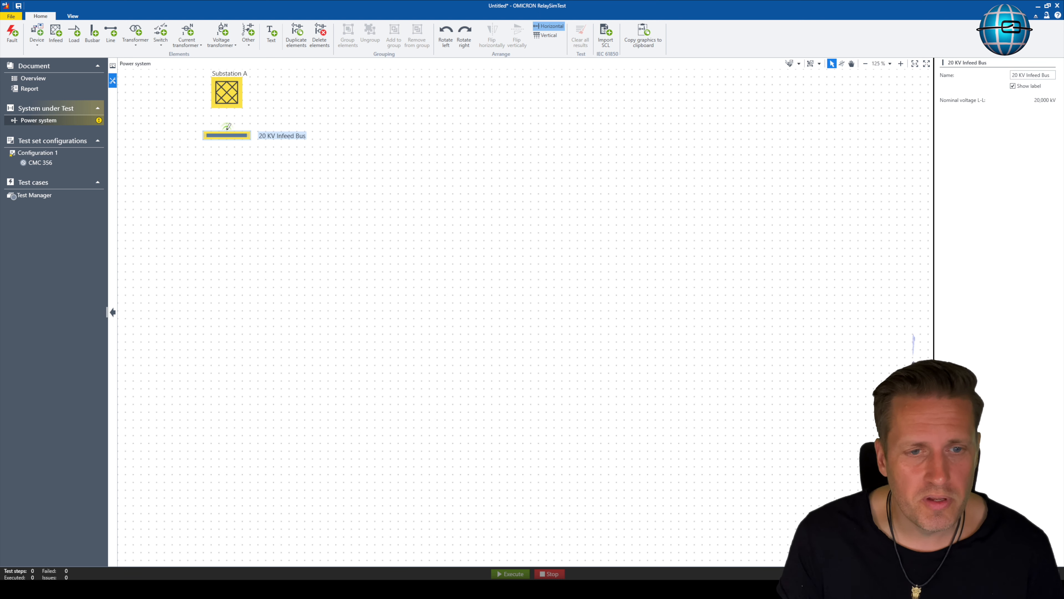
{"action": "left_click", "coordinate": [227, 128]}
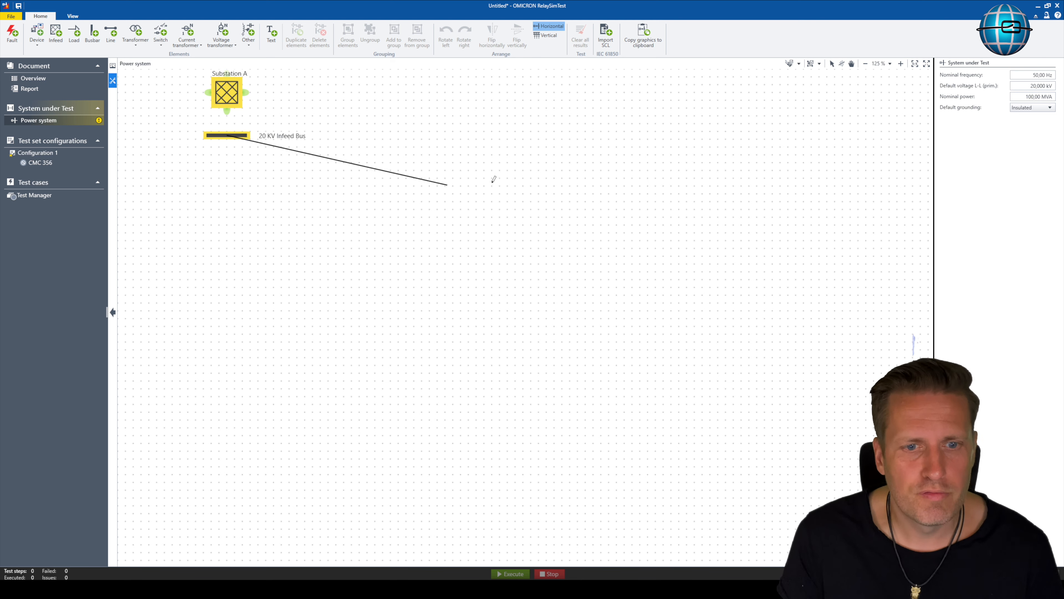
{"action": "left_click", "coordinate": [227, 110]}
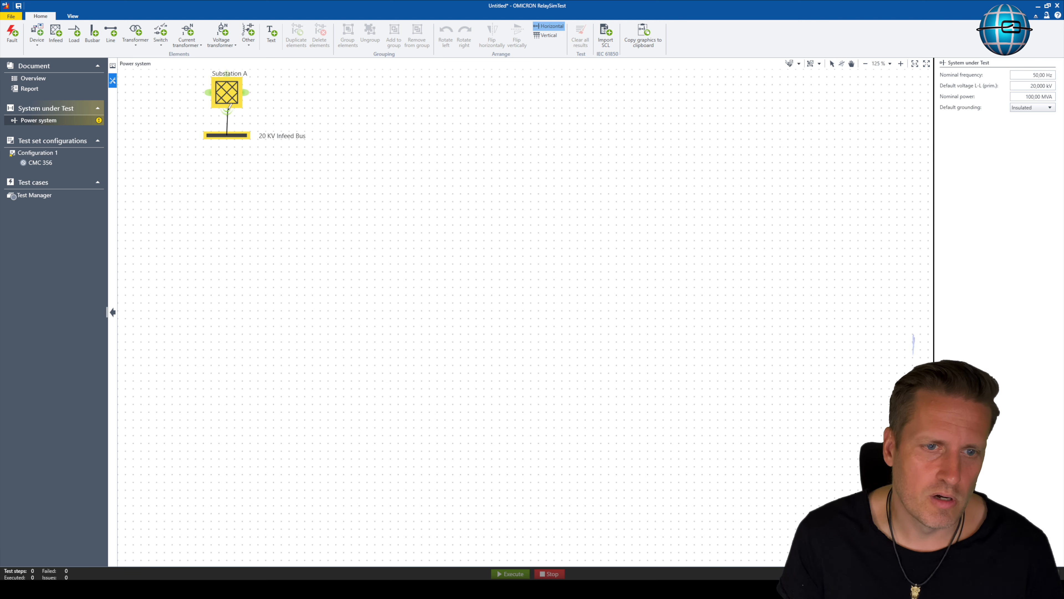
{"action": "left_click", "coordinate": [228, 108]}
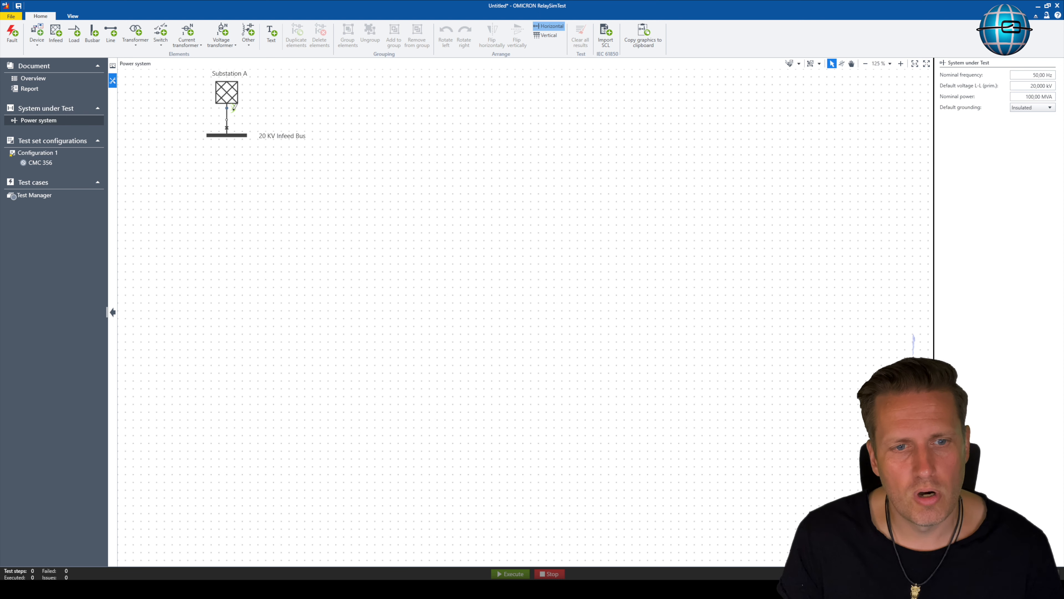
{"action": "left_click", "coordinate": [239, 112]}
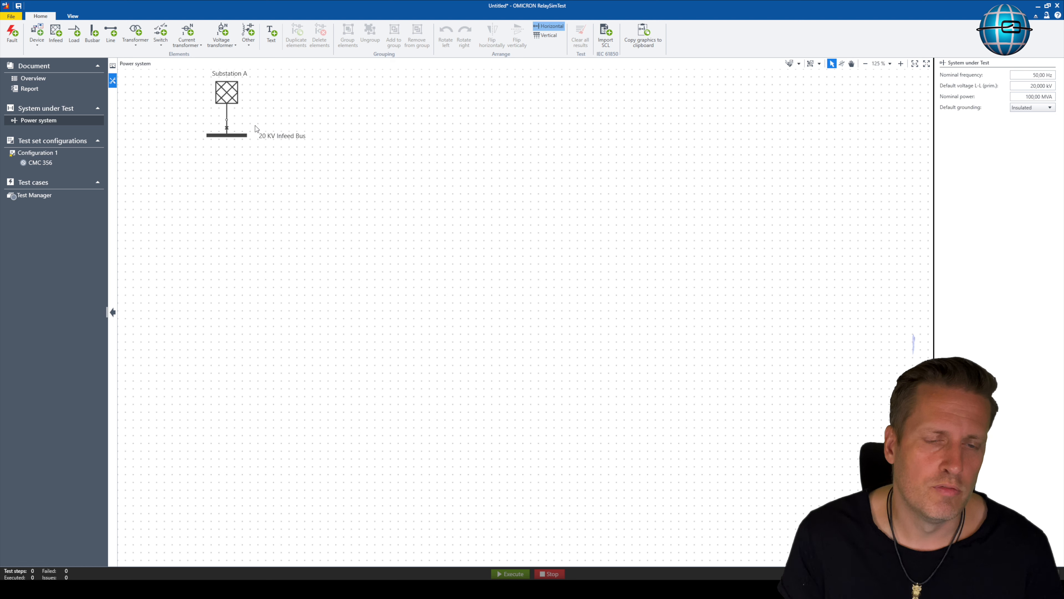
Step: Examine the circuit breaker above the 20 KV Infeed Bus, trying a sideways move and its initial state setting
{"action": "left_click", "coordinate": [228, 129]}
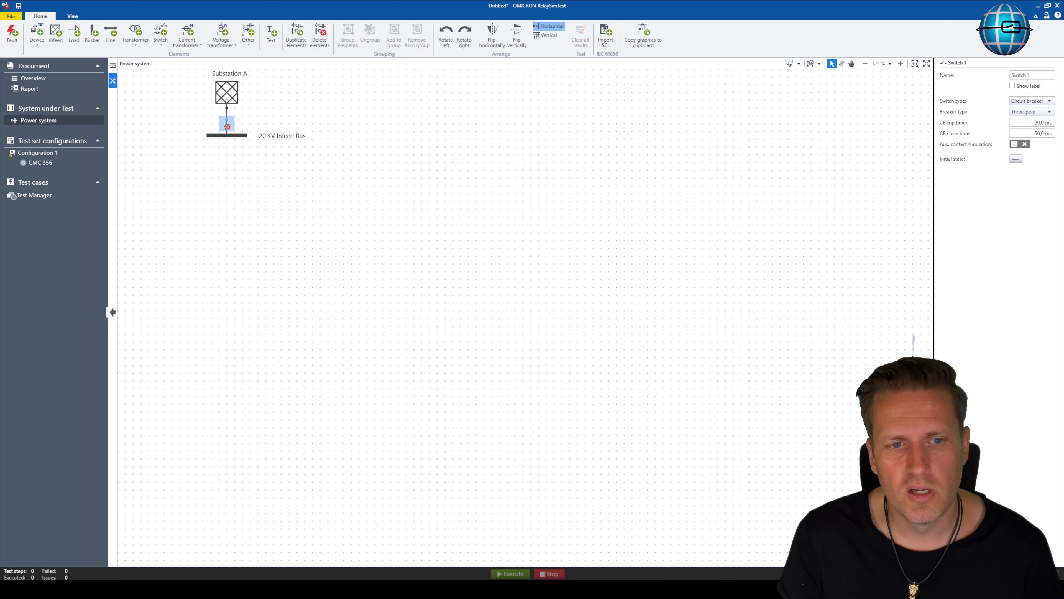
{"action": "left_click", "coordinate": [228, 128]}
{"action": "left_click_drag", "start_coordinate": [228, 128], "coordinate": [221, 128]}
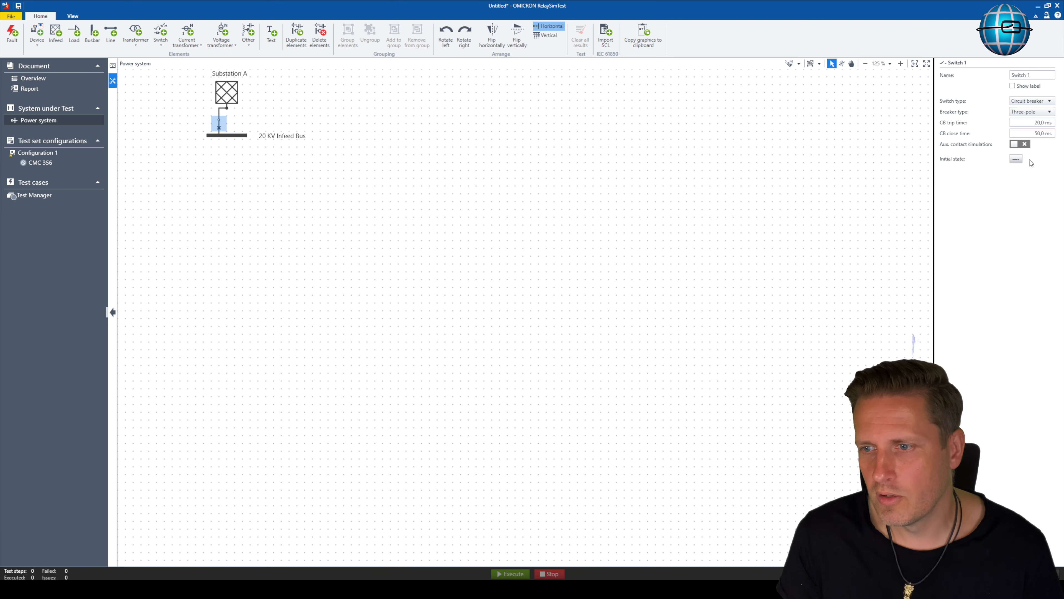
{"action": "left_click", "coordinate": [1016, 159]}
{"action": "left_click", "coordinate": [1019, 162]}
{"action": "left_click", "coordinate": [245, 113]}
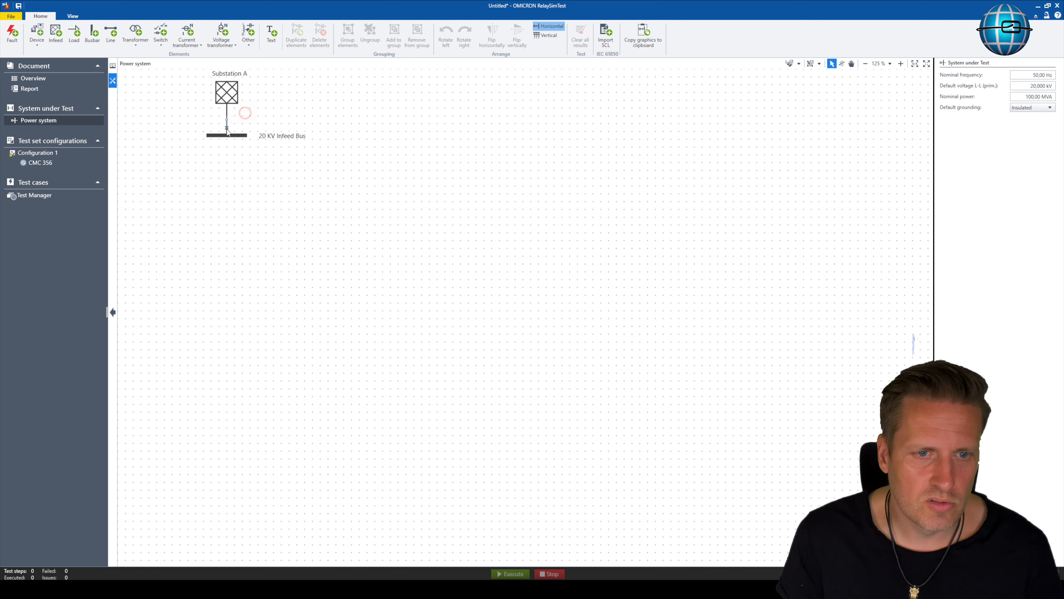
{"action": "left_click", "coordinate": [291, 237]}
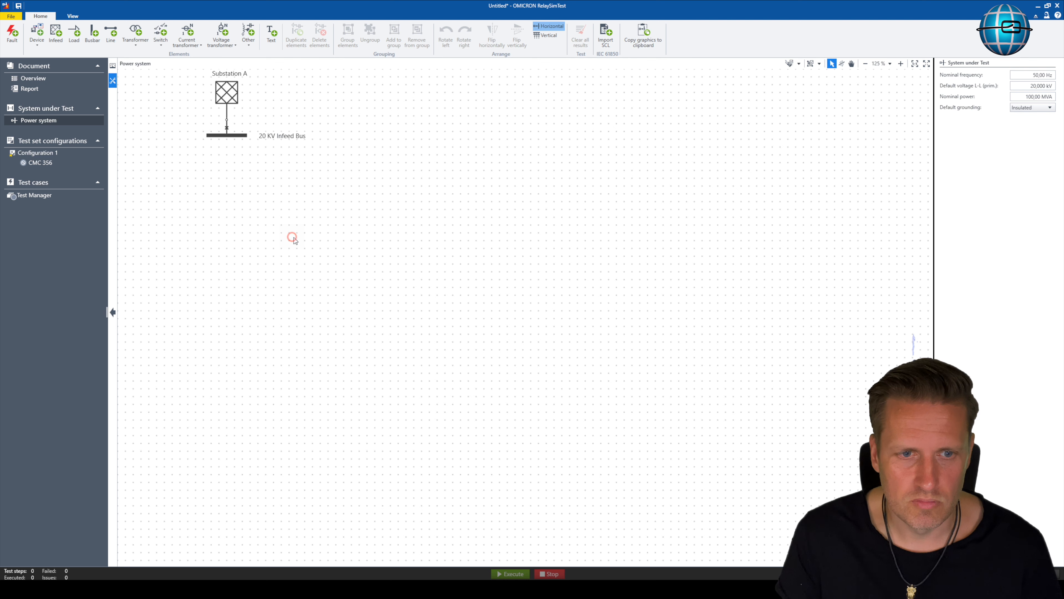
Step: Add a second busbar below the 20 KV Infeed Bus, rotate it to horizontal and stretch it to roughly four times its length
{"action": "left_click", "coordinate": [92, 34]}
{"action": "left_click", "coordinate": [213, 196]}
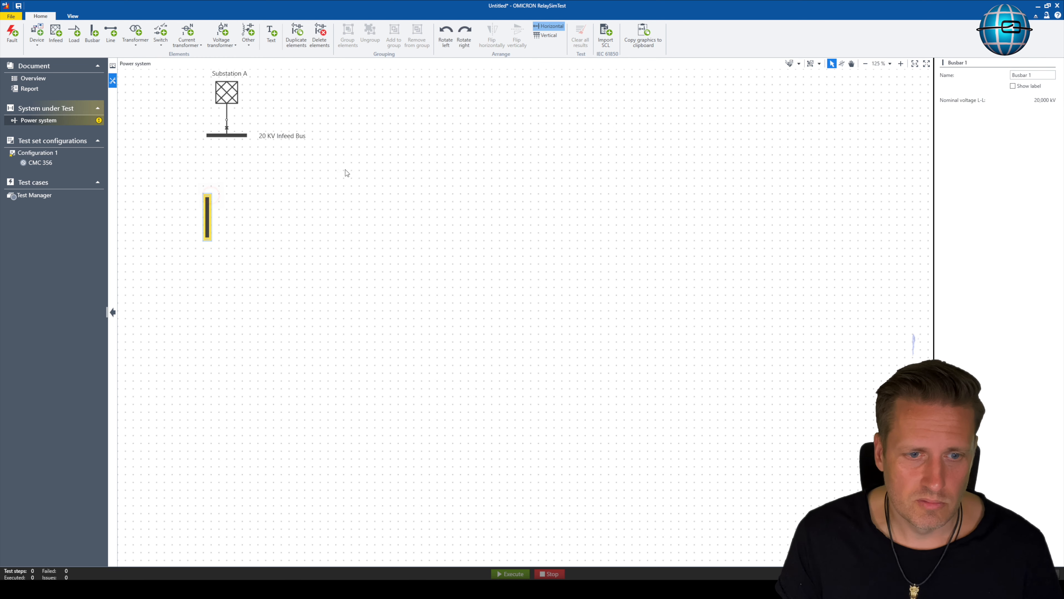
{"action": "left_click", "coordinate": [464, 33]}
{"action": "left_click_drag", "start_coordinate": [216, 221], "coordinate": [345, 217]}
{"action": "left_click", "coordinate": [338, 197]}
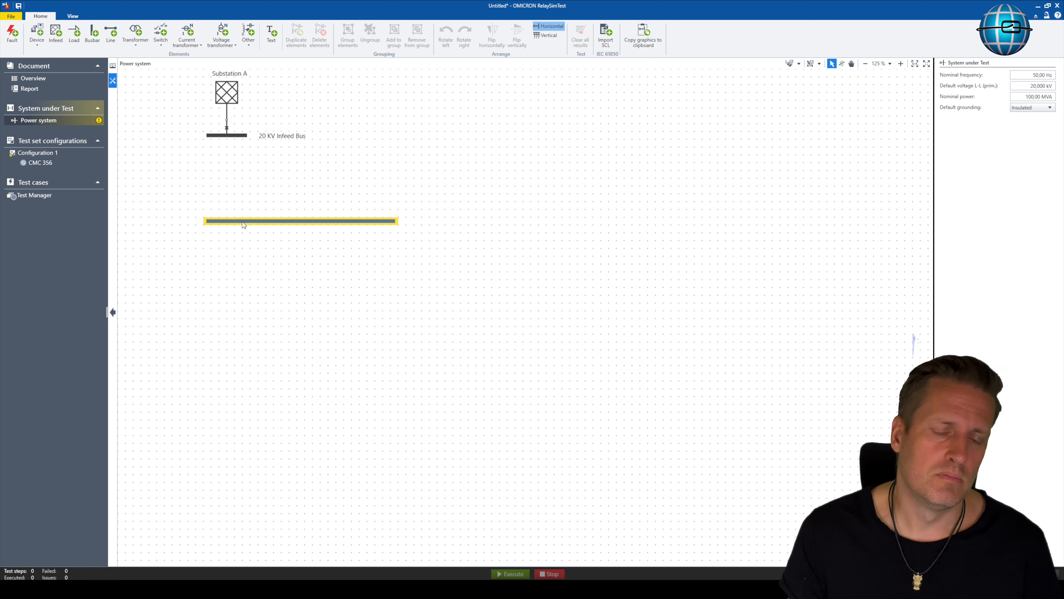
Step: Rename the long lower busbar as "MVMB A" and show its label just beyond the busbar's right end
{"action": "left_click", "coordinate": [251, 221]}
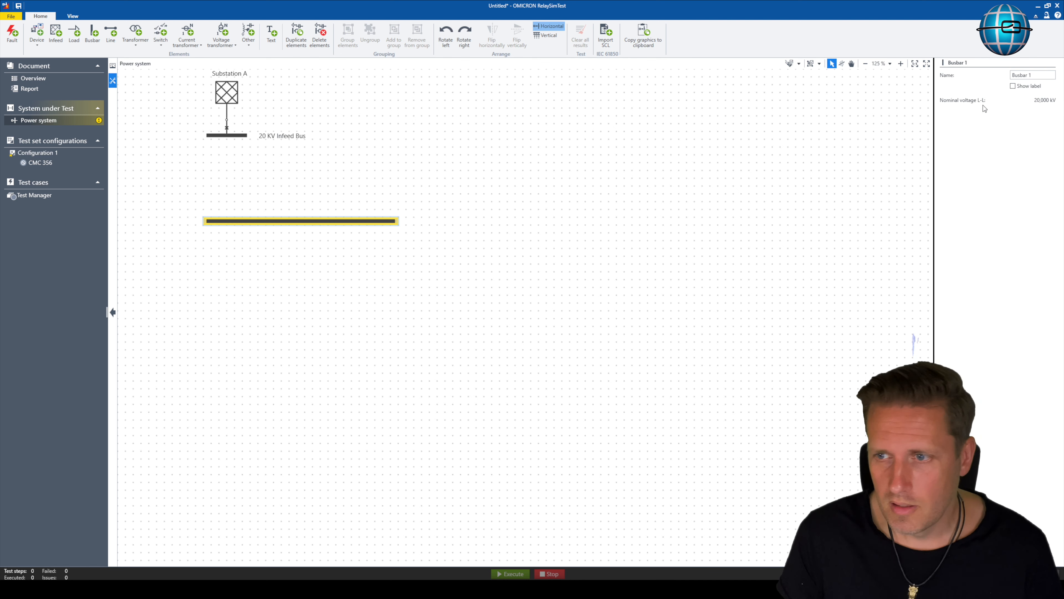
{"action": "left_click", "coordinate": [1035, 74]}
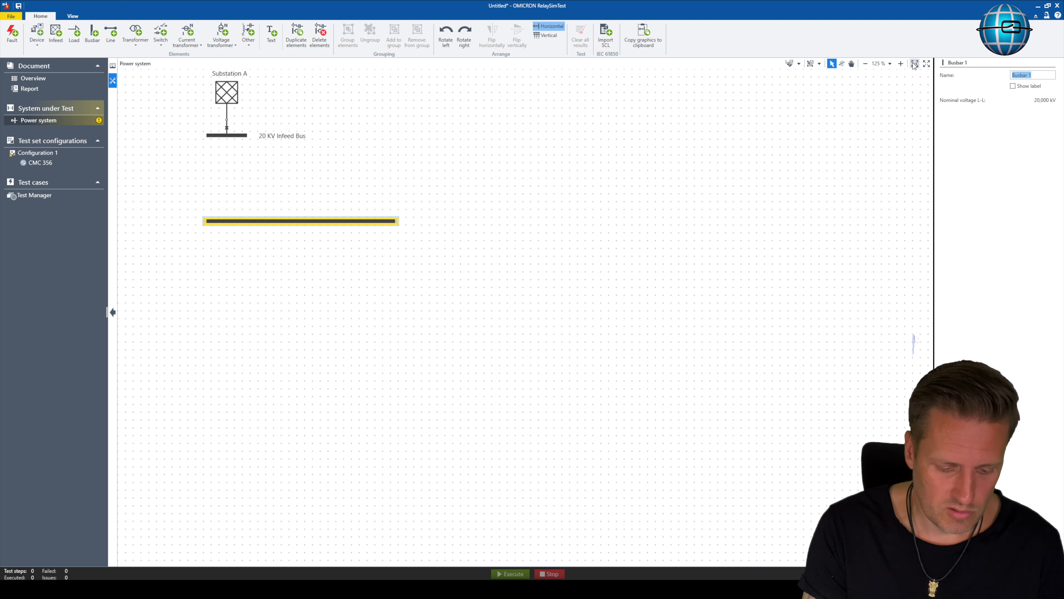
{"action": "type", "text": "MVMB A"}
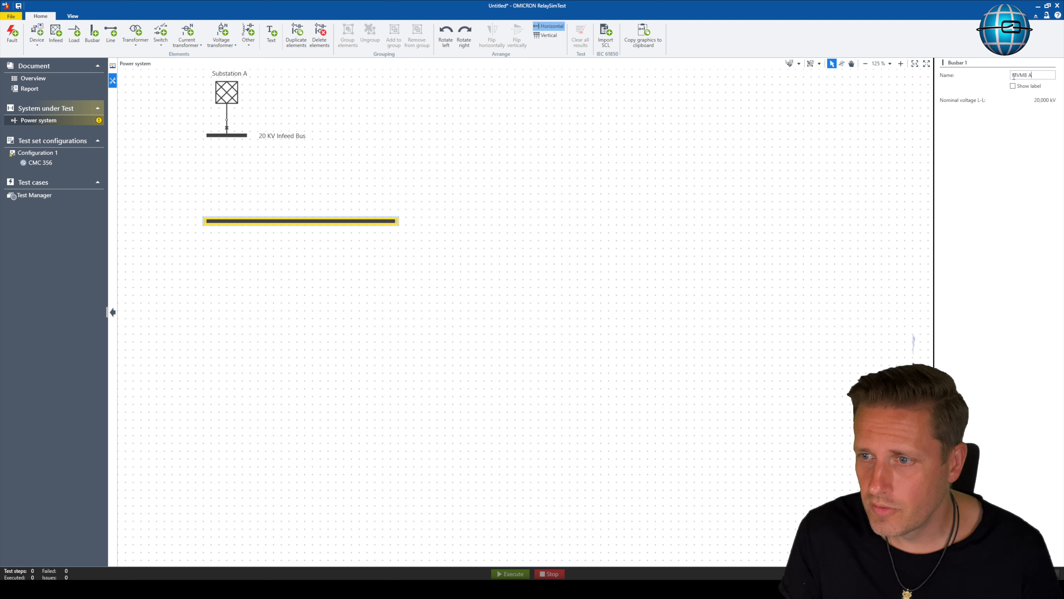
{"action": "left_click", "coordinate": [1012, 86]}
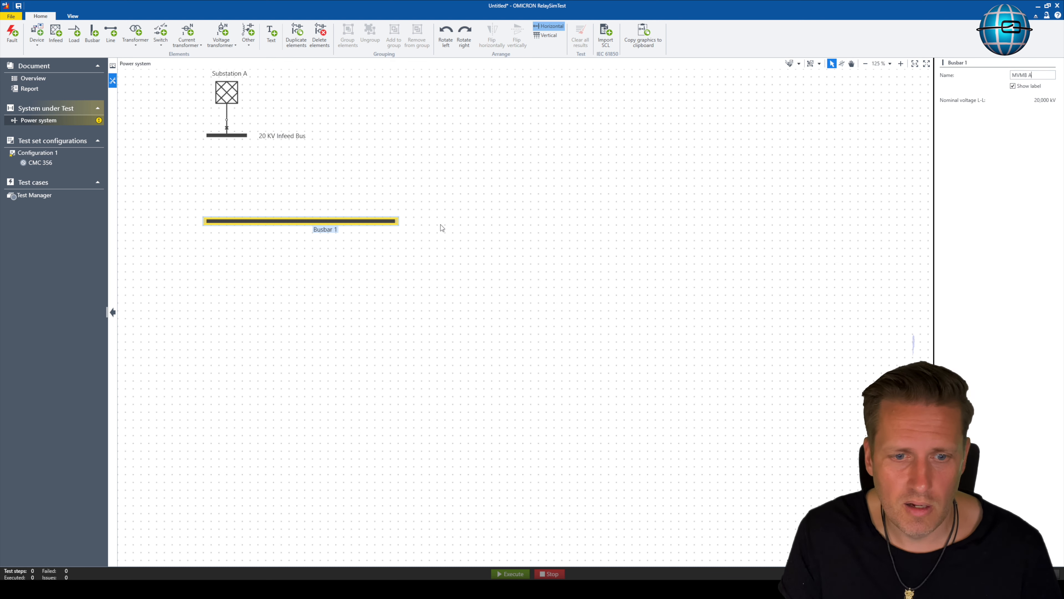
{"action": "left_click", "coordinate": [338, 238]}
{"action": "left_click_drag", "start_coordinate": [326, 233], "coordinate": [402, 232]}
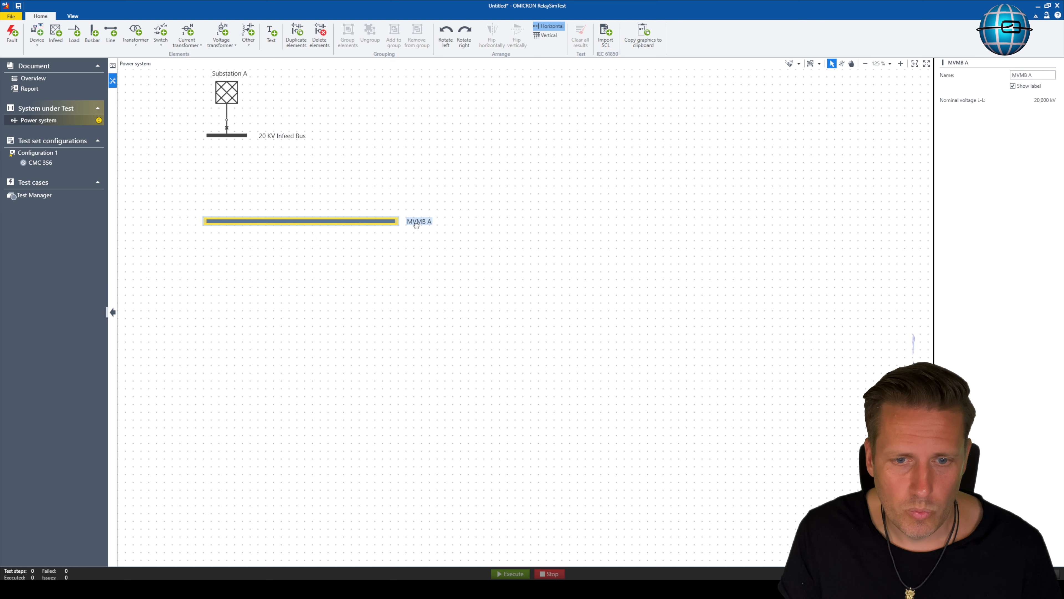
{"action": "left_click", "coordinate": [409, 245]}
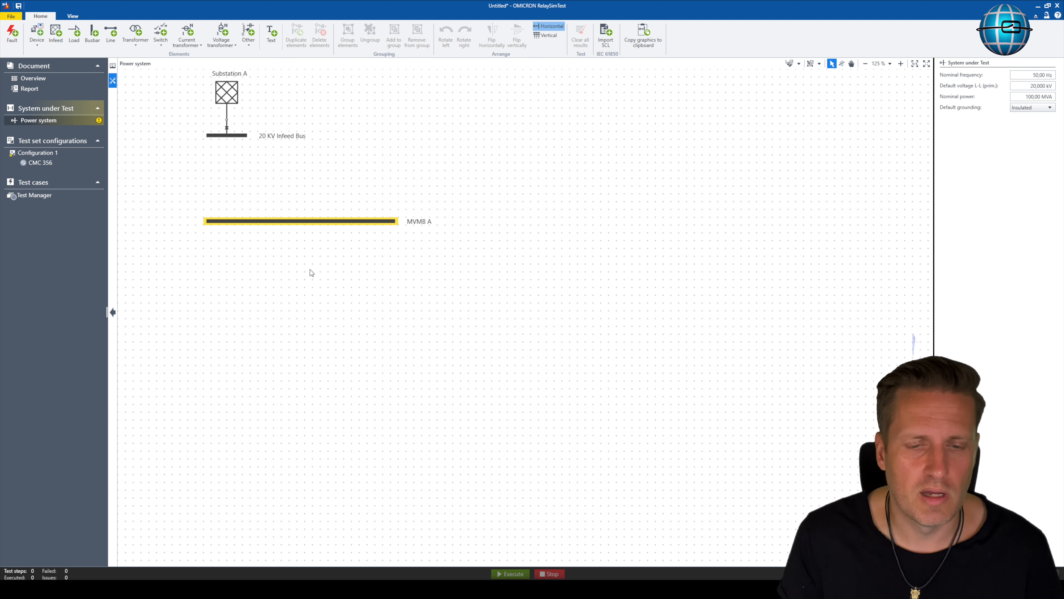
Step: Add a line element and connect its 0 % end to the 20 KV Infeed Bus and its 100 % end to MVMB A
{"action": "right_click", "coordinate": [359, 156]}
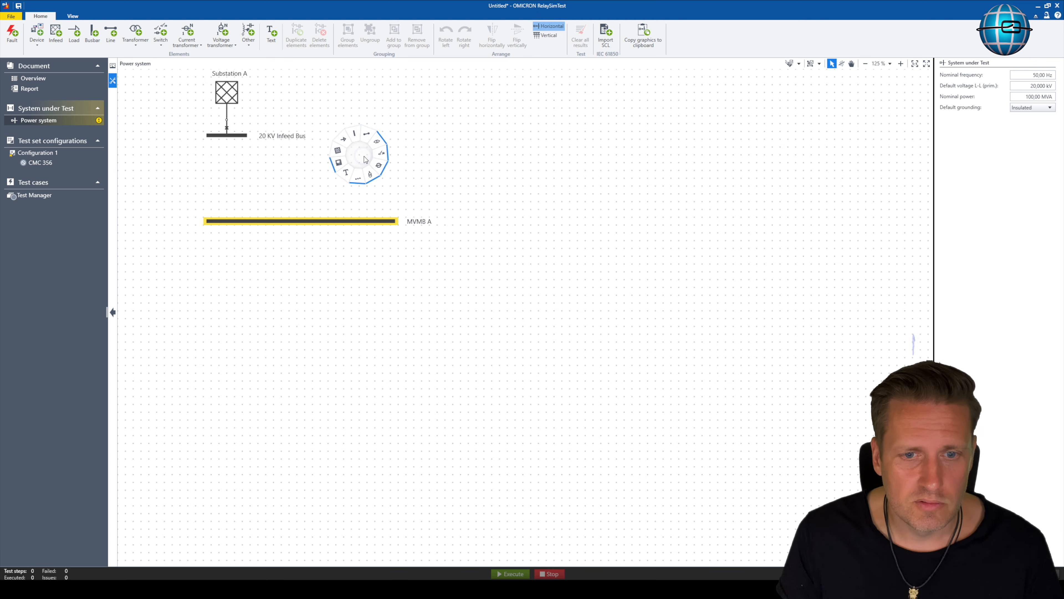
{"action": "left_click", "coordinate": [368, 136]}
{"action": "left_click_drag", "start_coordinate": [368, 148], "coordinate": [669, 311]}
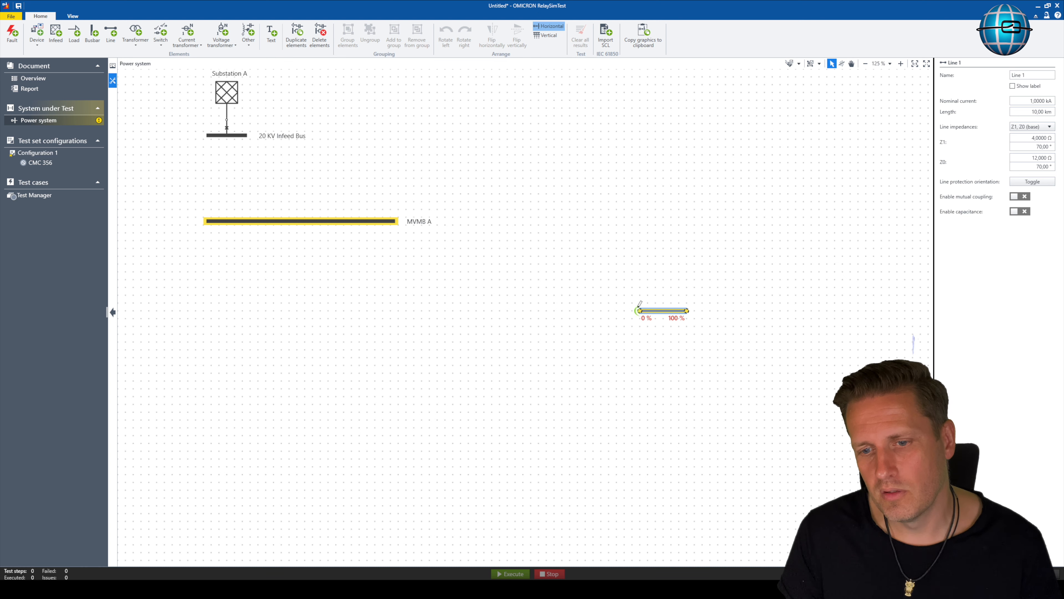
{"action": "mouse_move", "coordinate": [640, 303]}
{"action": "left_mouse_down"}
{"action": "mouse_move", "coordinate": [540, 290]}
{"action": "mouse_move", "coordinate": [245, 185]}
{"action": "mouse_move", "coordinate": [229, 144]}
{"action": "left_mouse_up"}
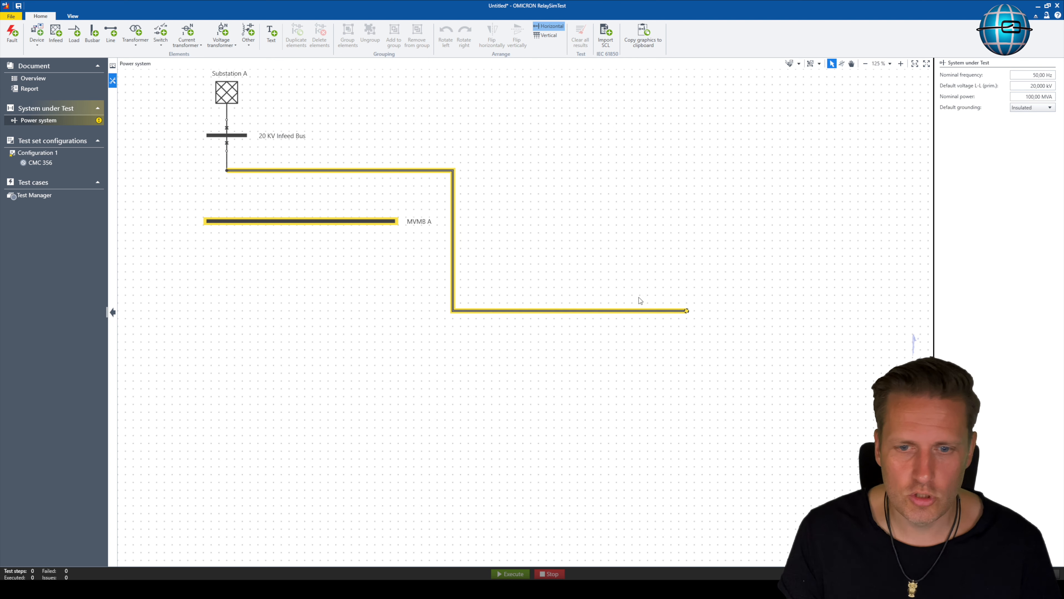
{"action": "mouse_move", "coordinate": [687, 311]}
{"action": "left_mouse_down"}
{"action": "mouse_move", "coordinate": [352, 170]}
{"action": "mouse_move", "coordinate": [228, 212]}
{"action": "left_mouse_up"}
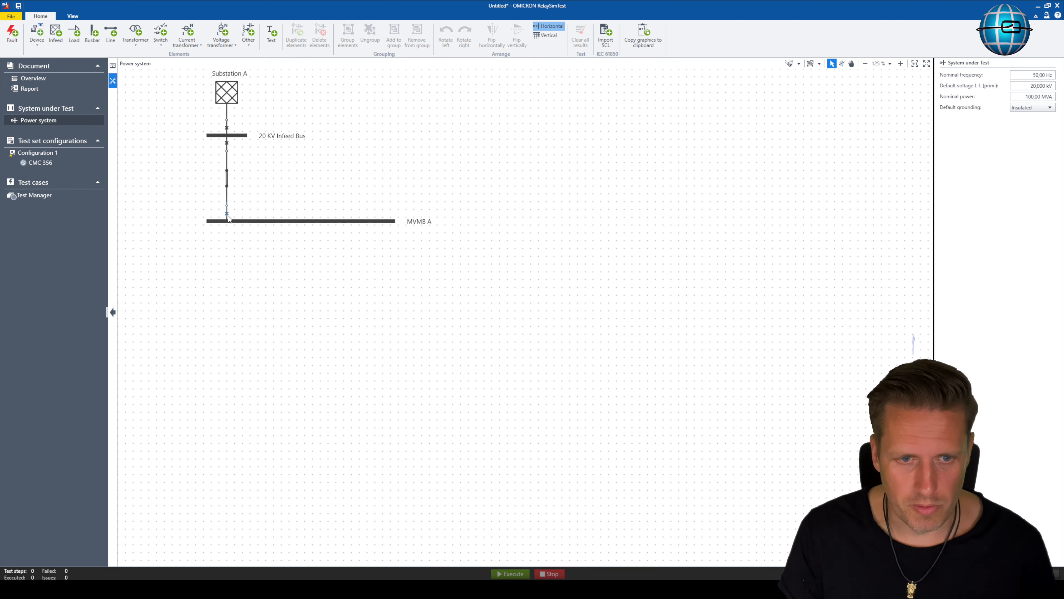
Step: Move the line's two end nodes apart to lengthen its symbol and centre it between the 20 KV Infeed Bus and MVMB A
{"action": "left_click", "coordinate": [228, 179]}
{"action": "left_click", "coordinate": [238, 184]}
{"action": "left_click", "coordinate": [227, 178]}
{"action": "left_click", "coordinate": [225, 169]}
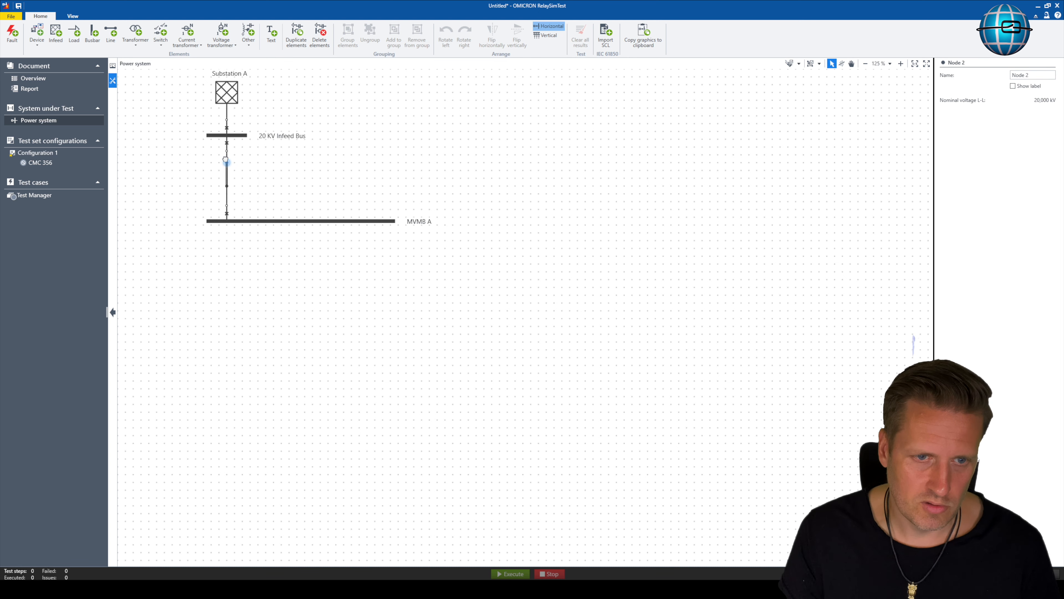
{"action": "left_click", "coordinate": [227, 188]}
{"action": "left_click", "coordinate": [238, 179]}
{"action": "left_click", "coordinate": [227, 179]}
{"action": "left_click", "coordinate": [257, 166]}
Step: Toggle the line's protection orientation and switch it back so 0 % lies at the 20 KV Infeed Bus end
{"action": "left_click", "coordinate": [227, 178]}
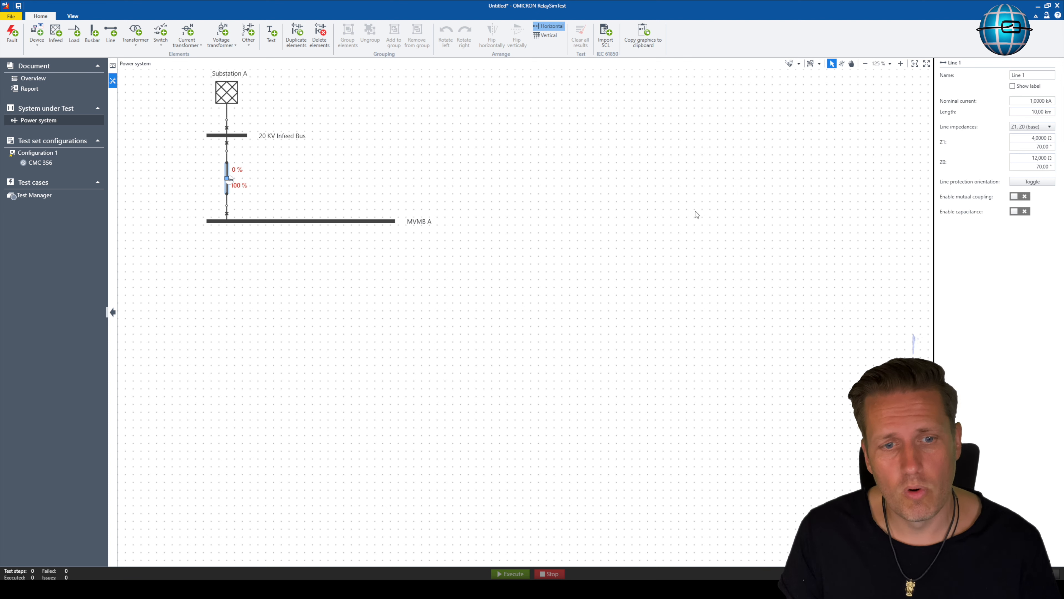
{"action": "left_click", "coordinate": [1036, 182]}
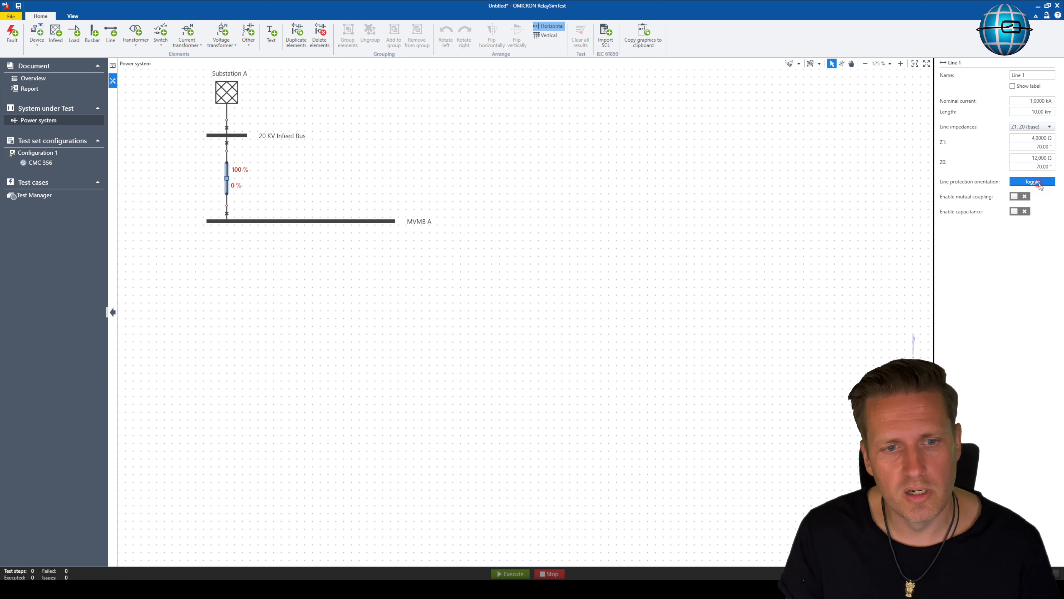
{"action": "left_click", "coordinate": [1038, 184]}
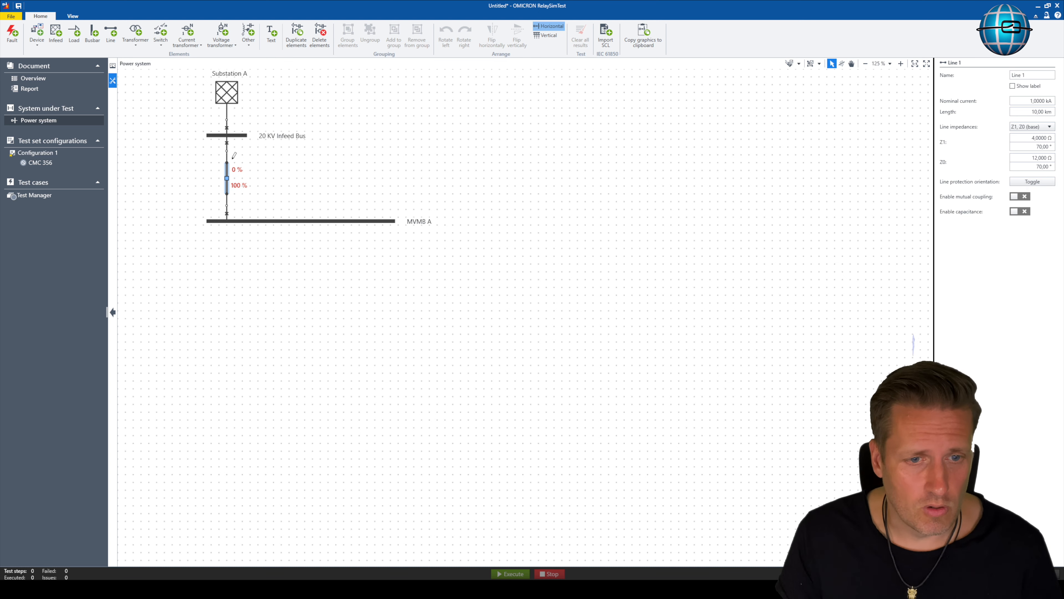
{"action": "left_click", "coordinate": [312, 171]}
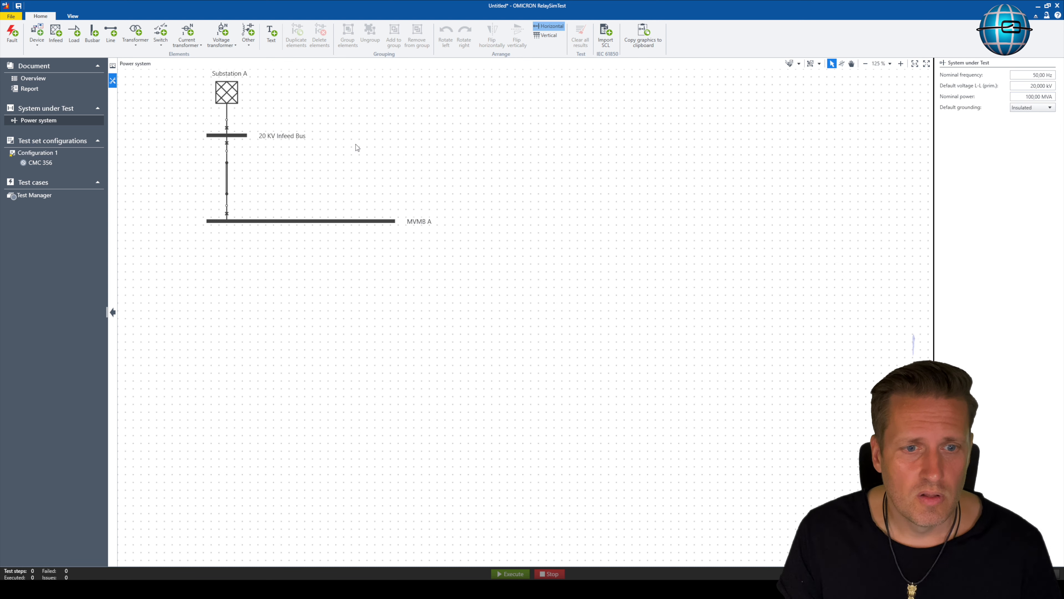
{"action": "left_click", "coordinate": [227, 178]}
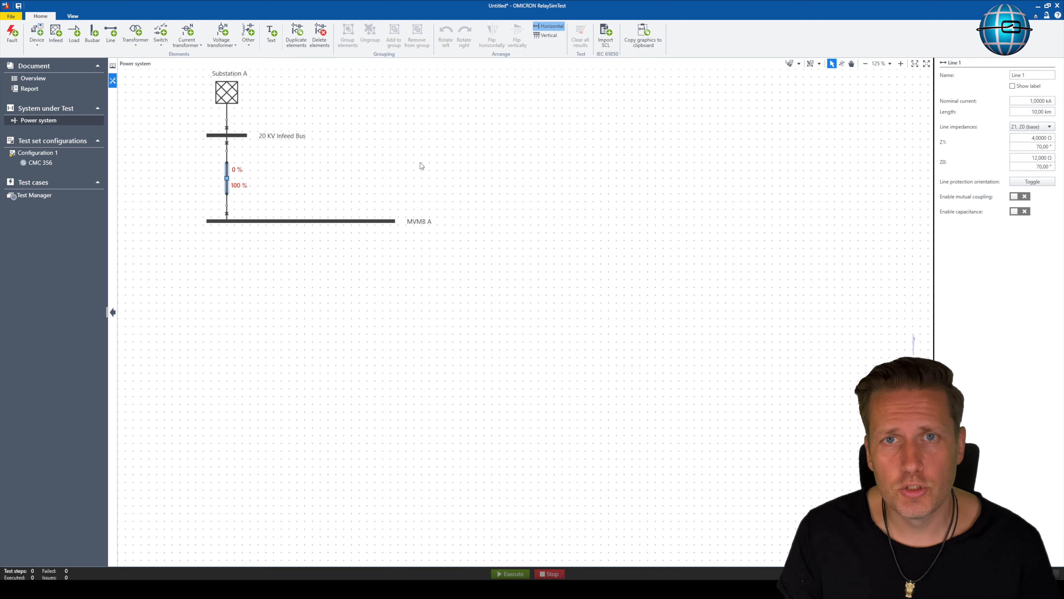
{"action": "left_click", "coordinate": [407, 142]}
Step: Add a text note reading R1´= 90 mOhm / km, X1´= 107 mOhm / km, R0´= 240 mOhm / km, X0´= 420 mOhm / km
{"action": "right_click", "coordinate": [379, 152]}
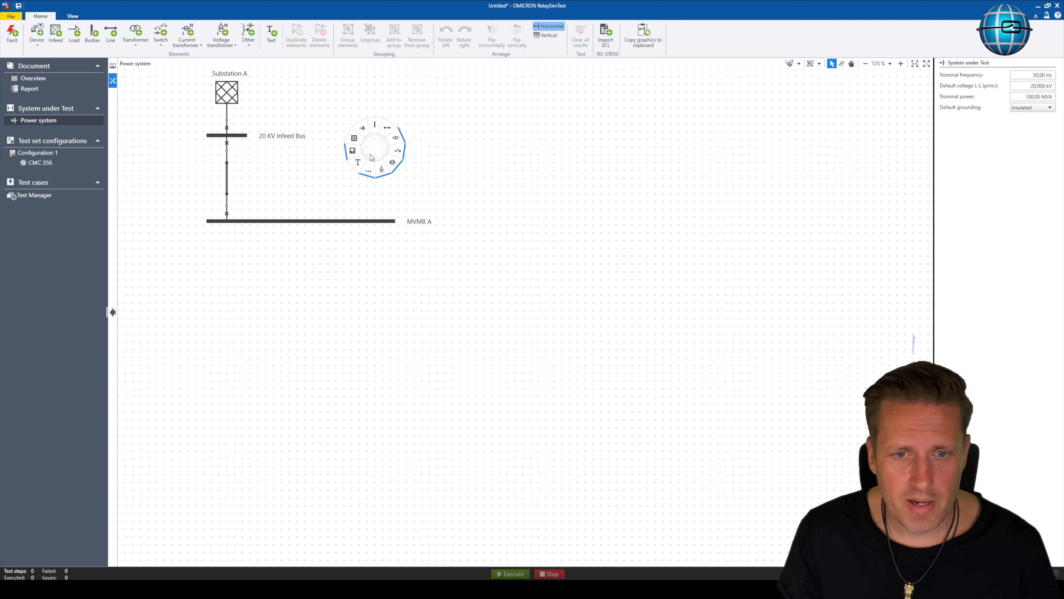
{"action": "left_click", "coordinate": [359, 159]}
{"action": "double_click", "coordinate": [373, 145]}
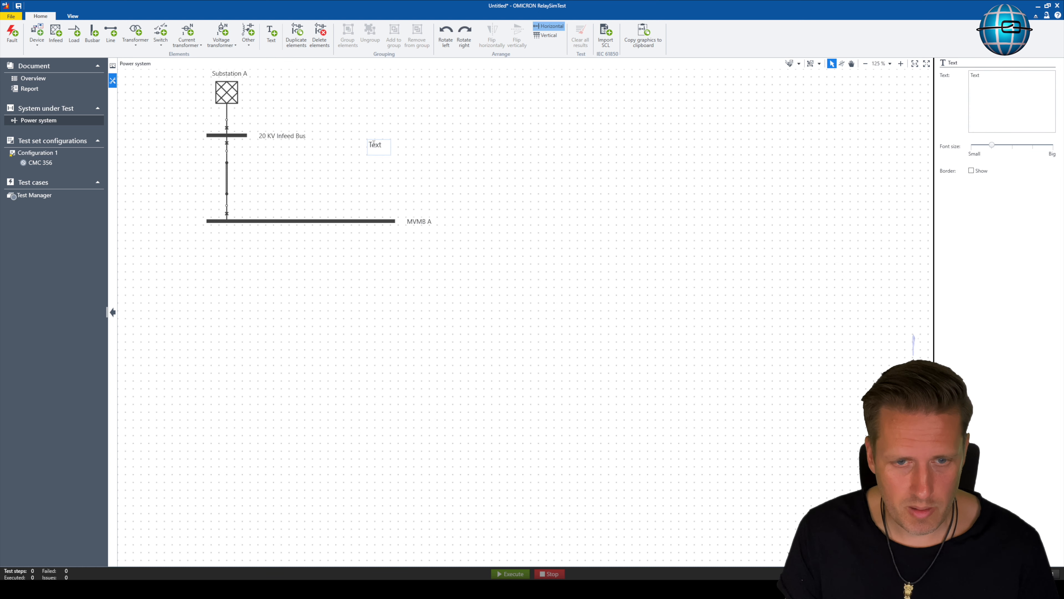
{"action": "key", "text": "BackSpace"}
{"action": "key", "text": "BackSpace"}
{"action": "key", "text": "BackSpace"}
{"action": "key", "text": "BackSpace"}
{"action": "type", "text": "R1´= 90 mOhm / km X1´= 107 mOhm / km R0´= 240 mOhm / km X0´= 420 mOhm / km"}
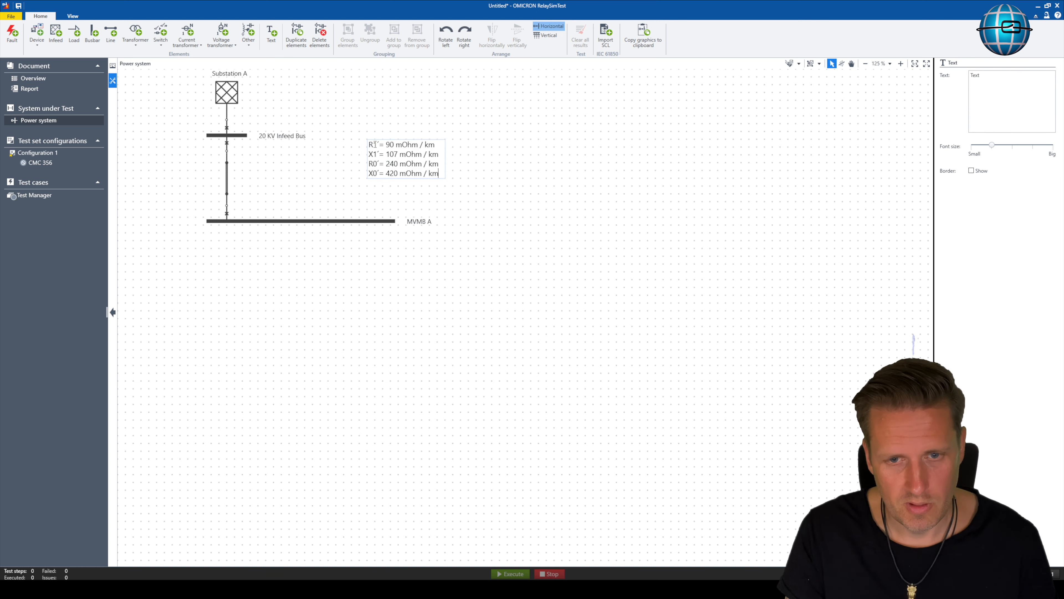
{"action": "left_click", "coordinate": [469, 162]}
Step: Reduce the impedance note's font size to the smallest setting and place the note just left of the line
{"action": "left_click", "coordinate": [417, 156]}
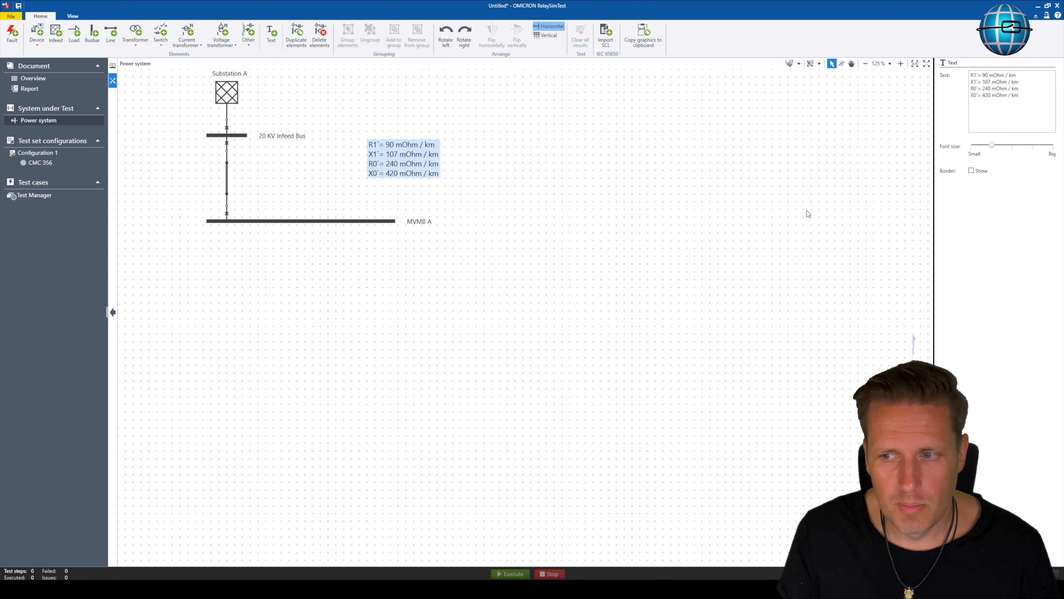
{"action": "left_click_drag", "start_coordinate": [982, 150], "coordinate": [971, 147]}
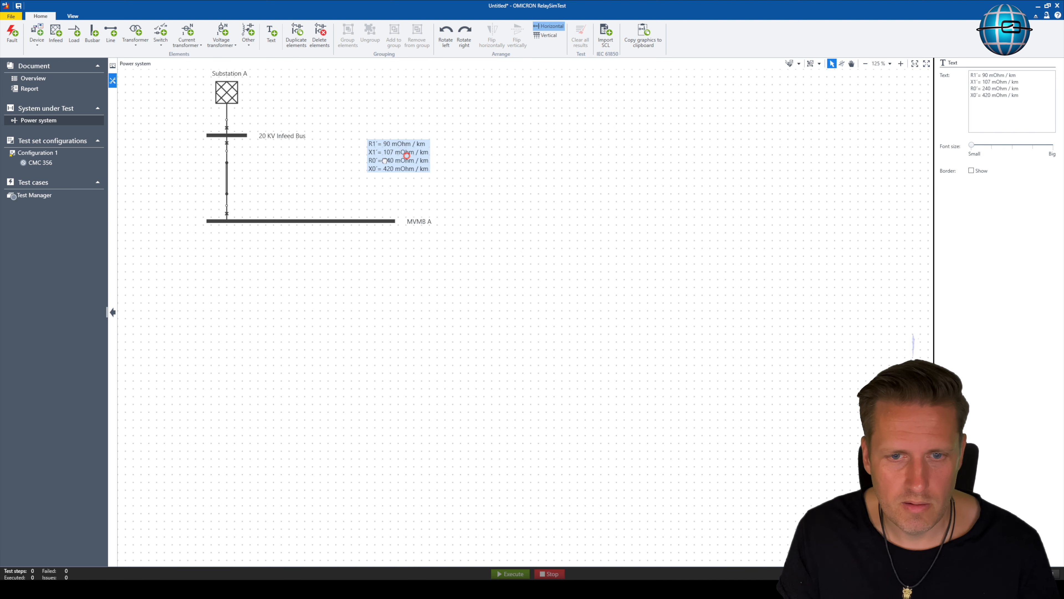
{"action": "left_click_drag", "start_coordinate": [400, 155], "coordinate": [174, 179]}
Step: Rename the line as "N2XSY, 300 qmm, 500 m" and show its label just right of the line symbol
{"action": "left_click", "coordinate": [226, 178]}
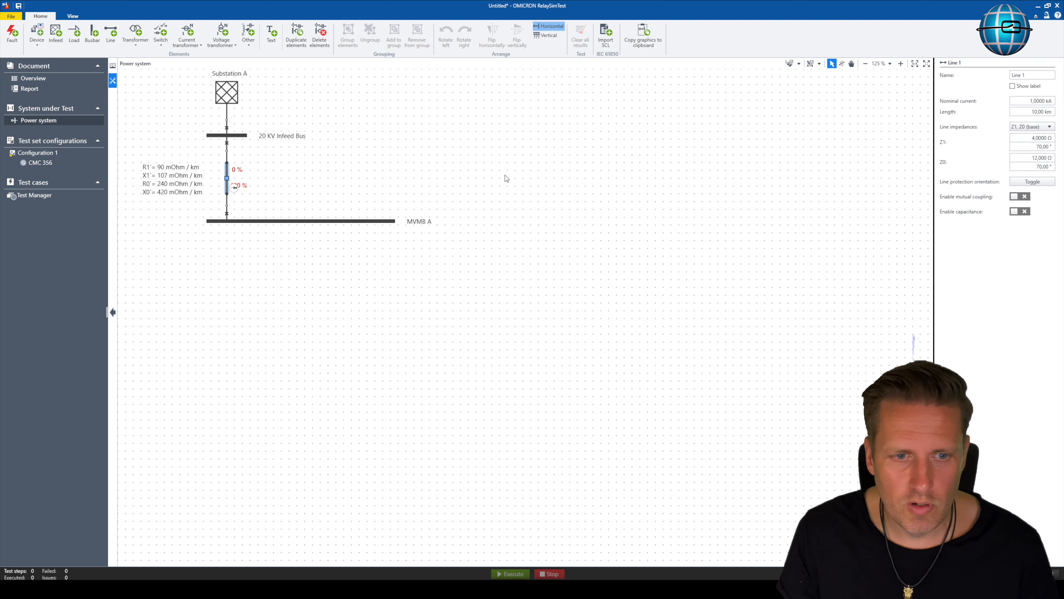
{"action": "triple_click", "coordinate": [1032, 74]}
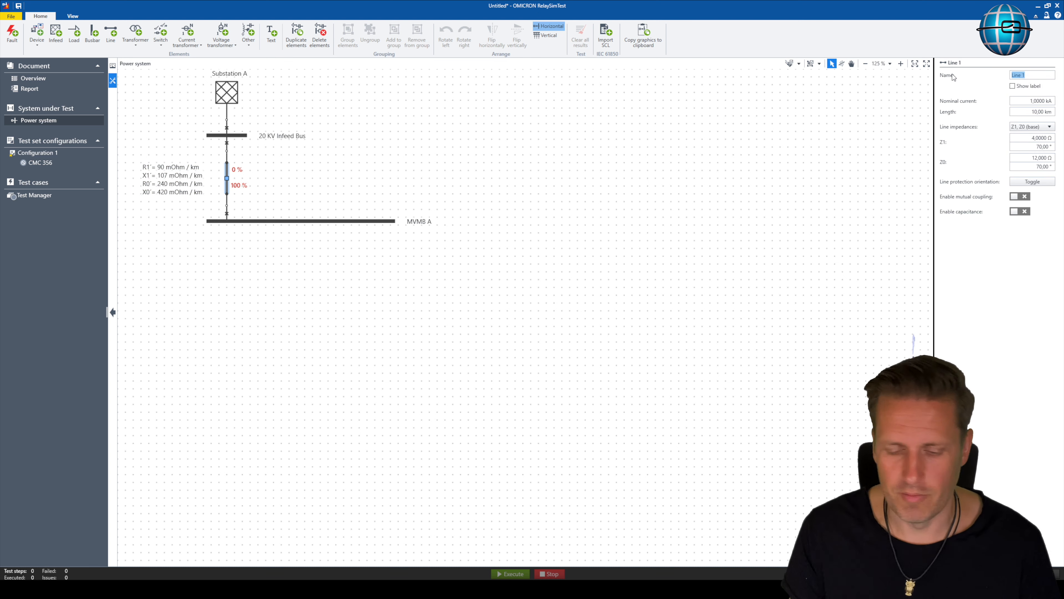
{"action": "type", "text": "N2"}
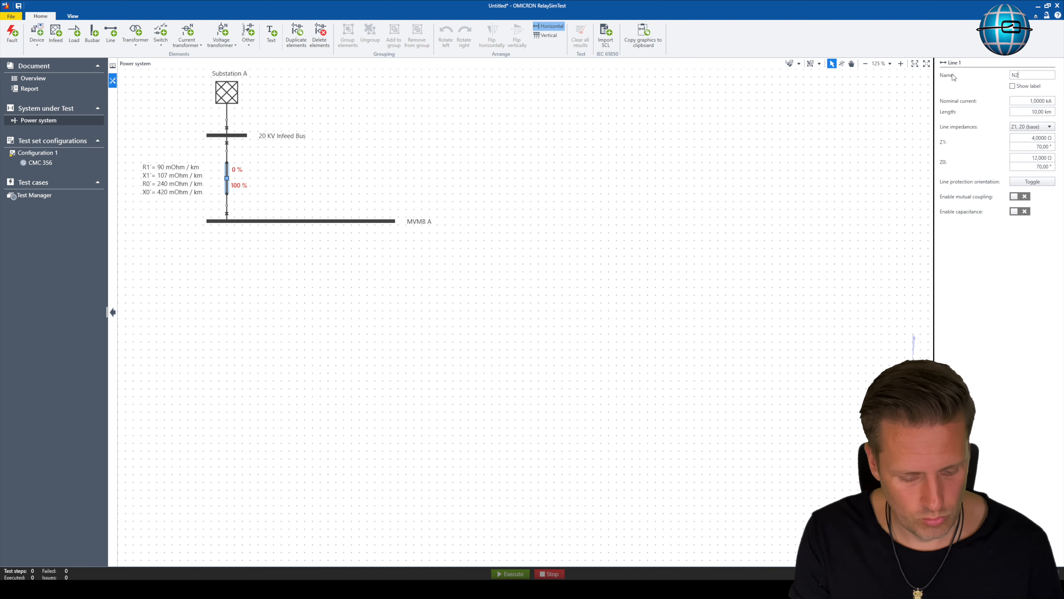
{"action": "type", "text": "XSY"}
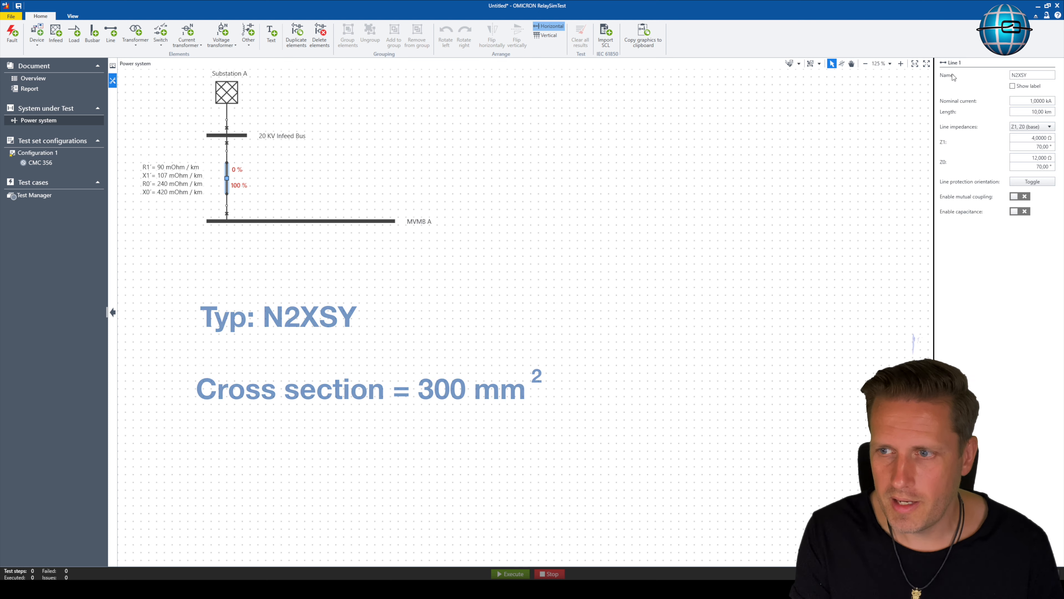
{"action": "type", "text": ", 300"}
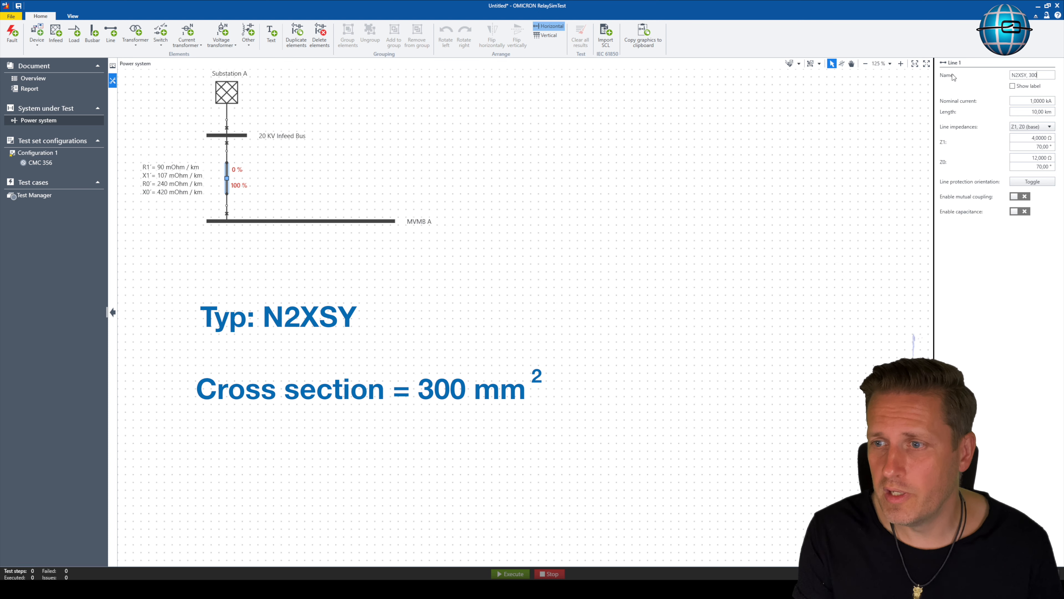
{"action": "type", "text": " qmm, "}
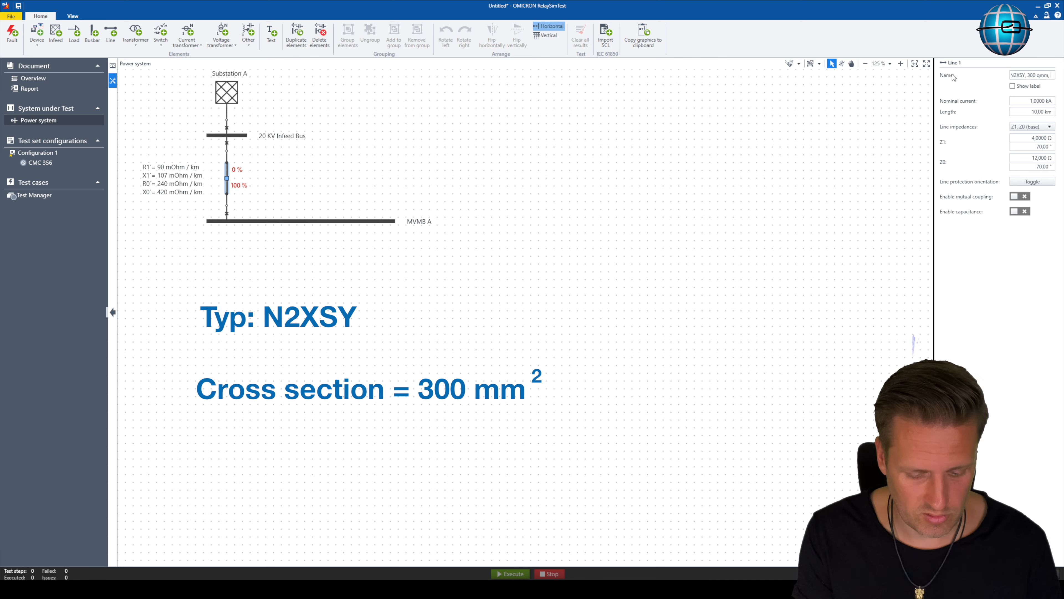
{"action": "type", "text": "500 m"}
{"action": "key", "text": "Return"}
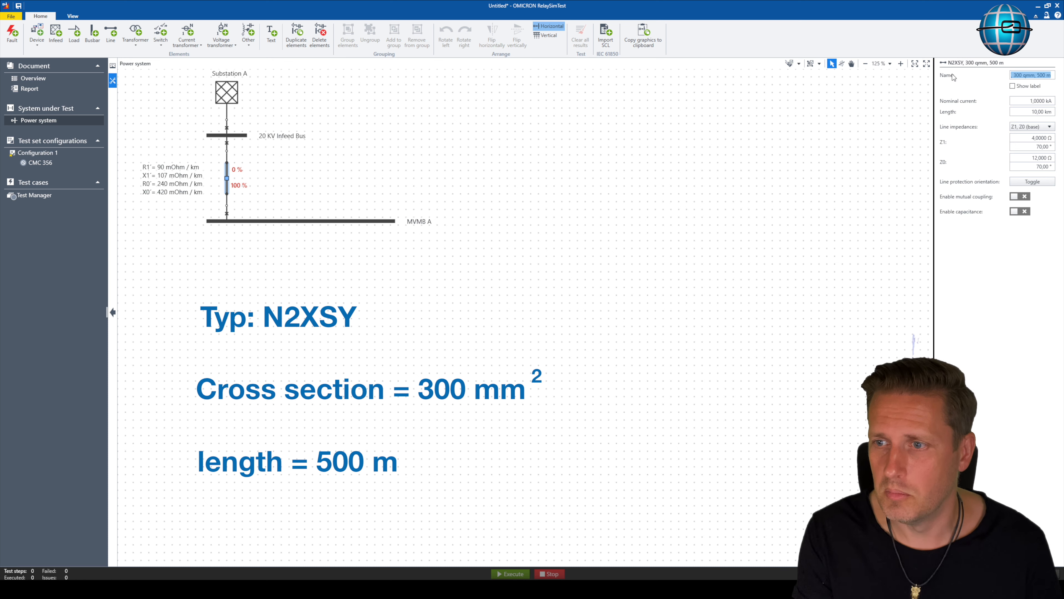
{"action": "left_click", "coordinate": [1035, 85]}
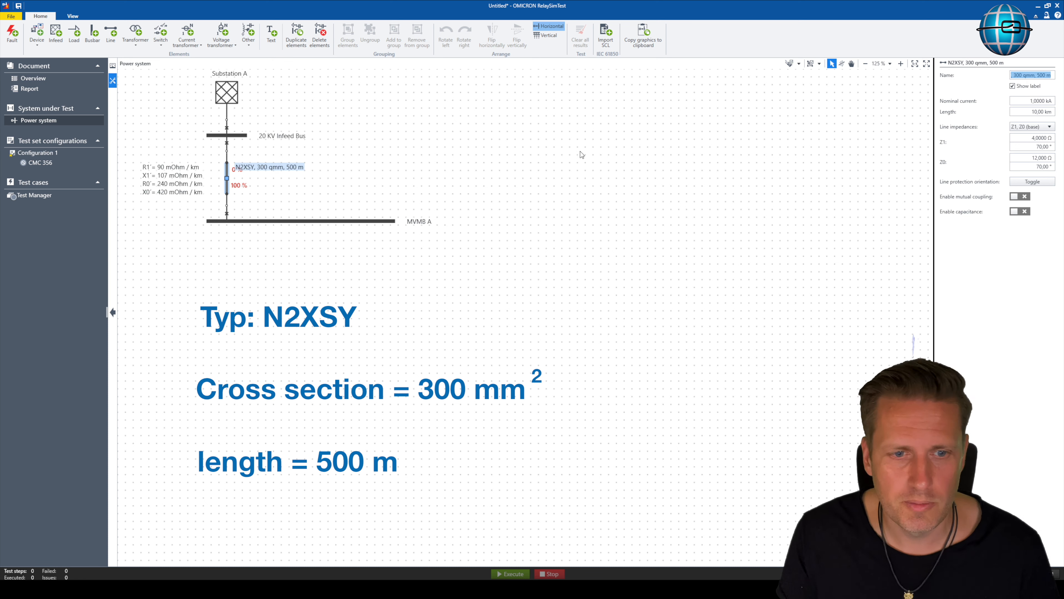
{"action": "left_click_drag", "start_coordinate": [276, 168], "coordinate": [291, 175]}
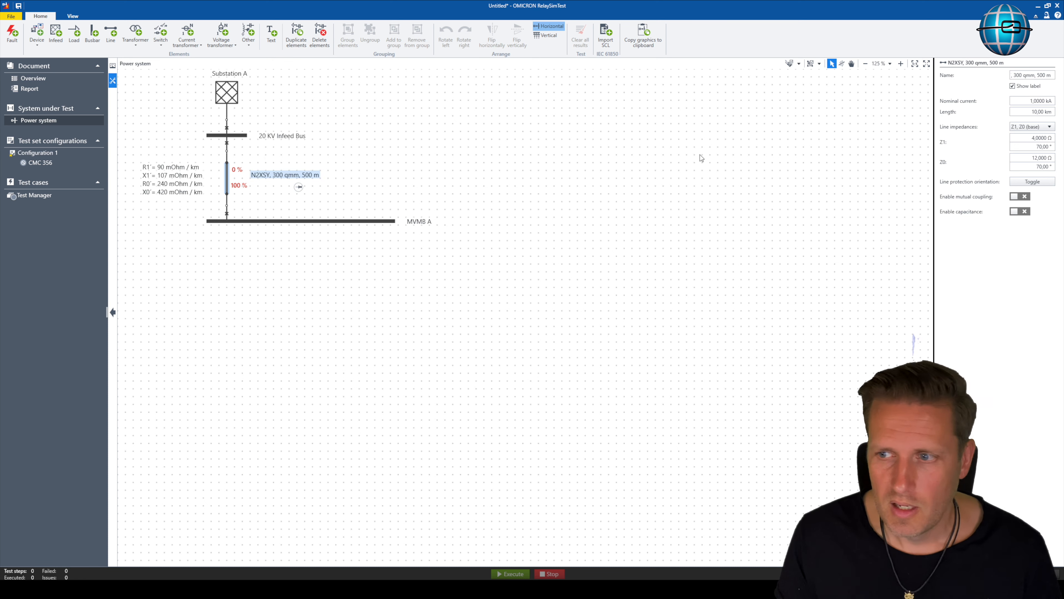
Step: Set the line's nominal current to 650 A and its length to 0,5 km
{"action": "double_click", "coordinate": [1026, 102]}
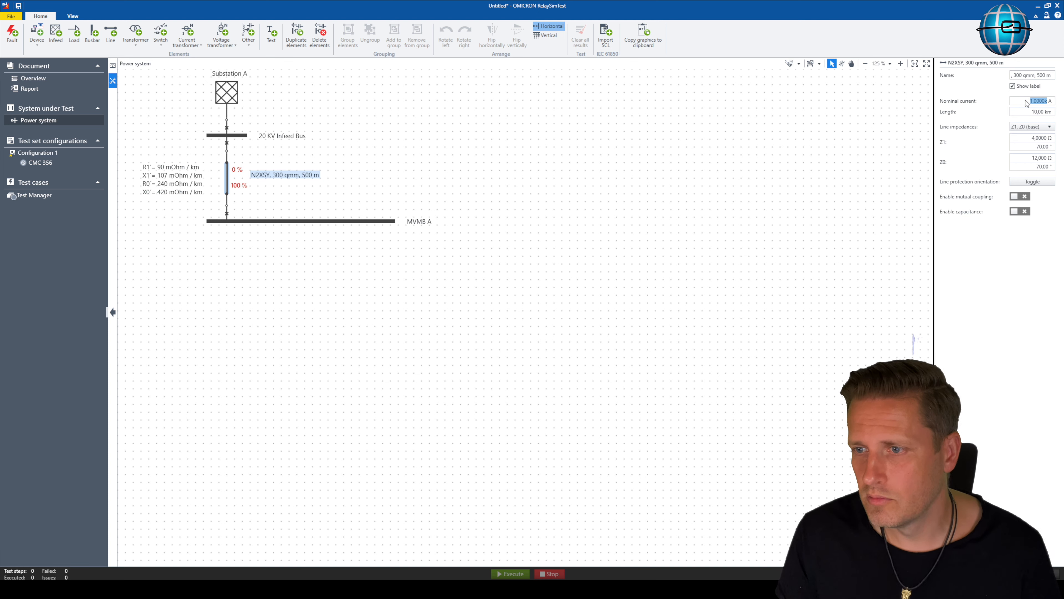
{"action": "type", "text": "650"}
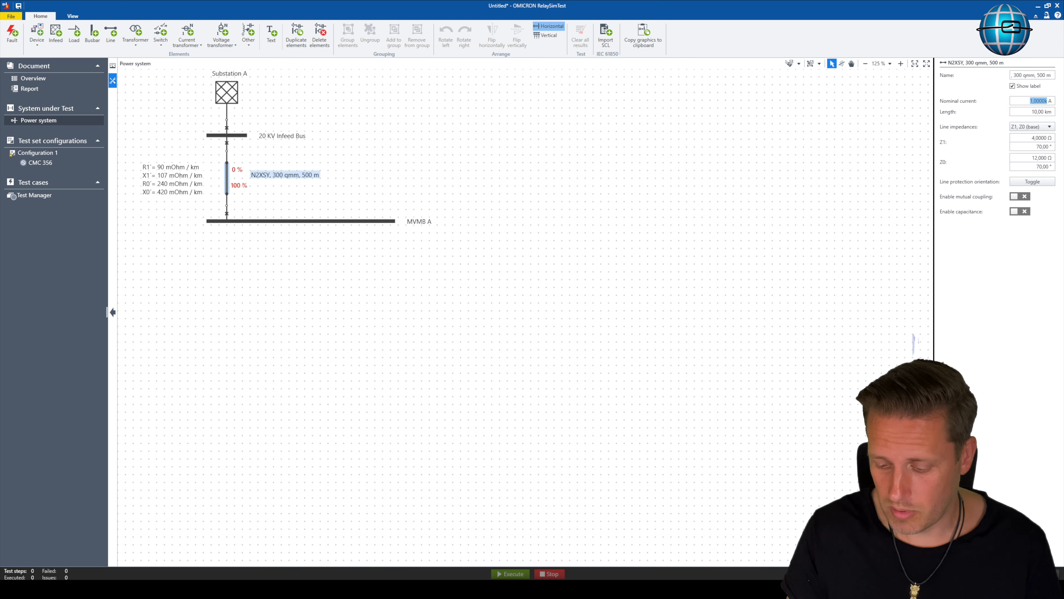
{"action": "left_click", "coordinate": [1013, 111]}
{"action": "type", "text": "0,5"}
{"action": "key", "text": "shift+Tab"}
Step: Switch the line impedances to the R1', X1', R0', X0' format and enter R1' as 0,09 Ω/km and X1' as 0,107 Ω/km
{"action": "left_click", "coordinate": [1036, 128]}
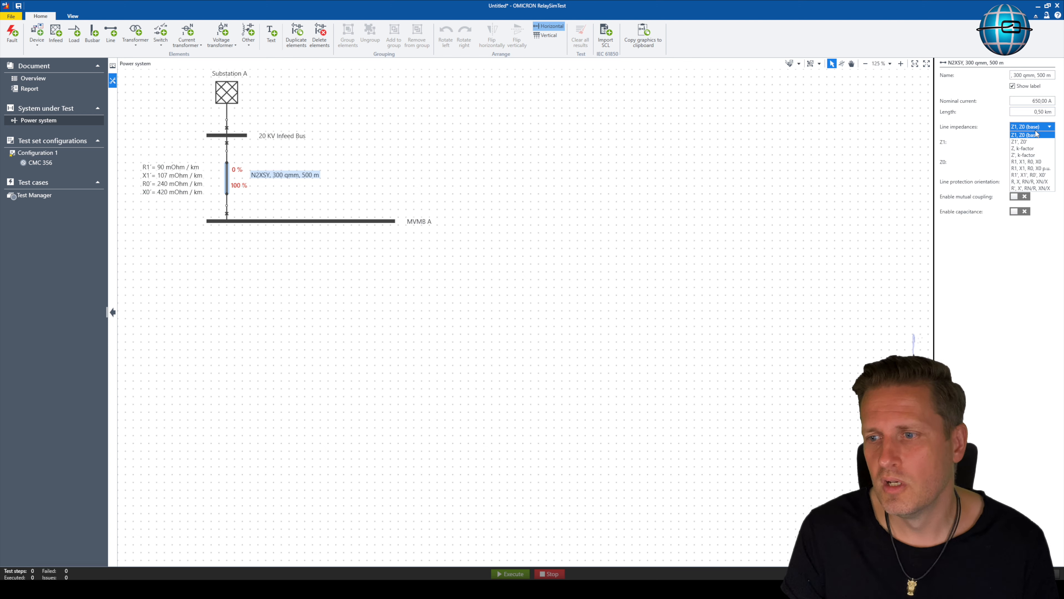
{"action": "left_click", "coordinate": [1029, 175]}
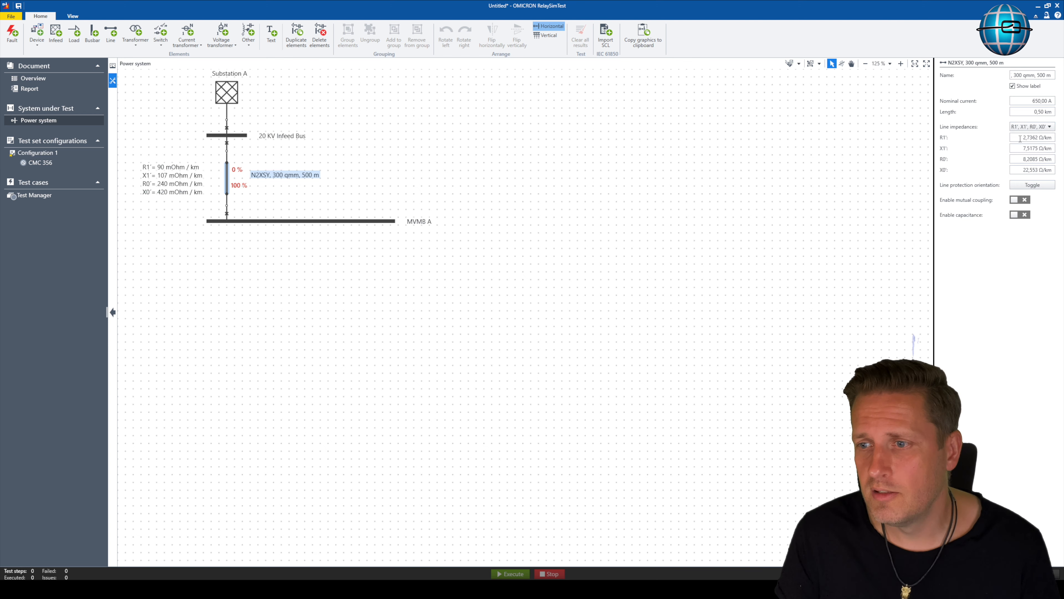
{"action": "left_click", "coordinate": [1018, 138]}
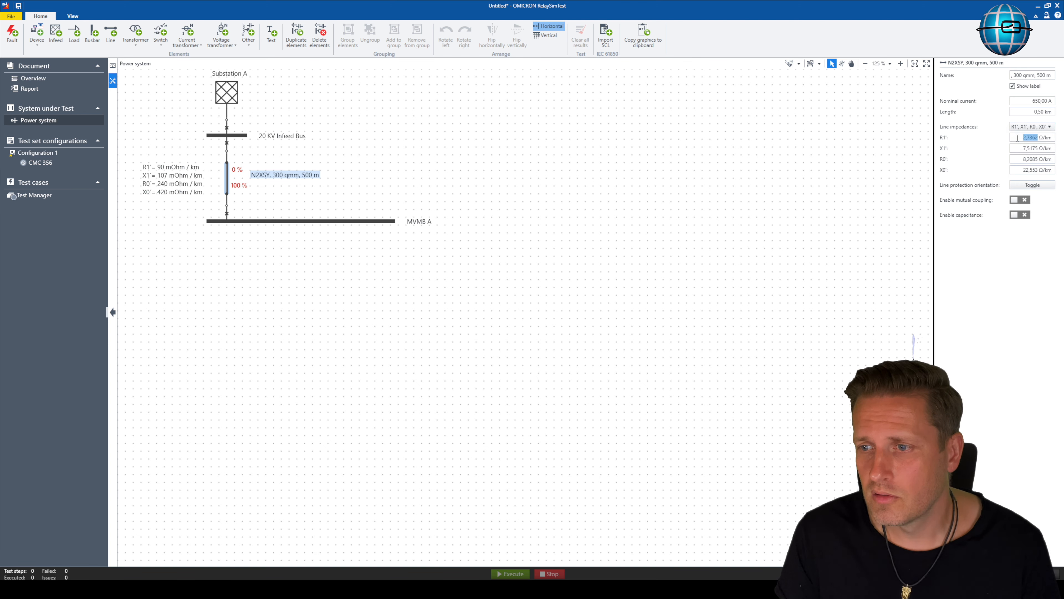
{"action": "type", "text": "0"}
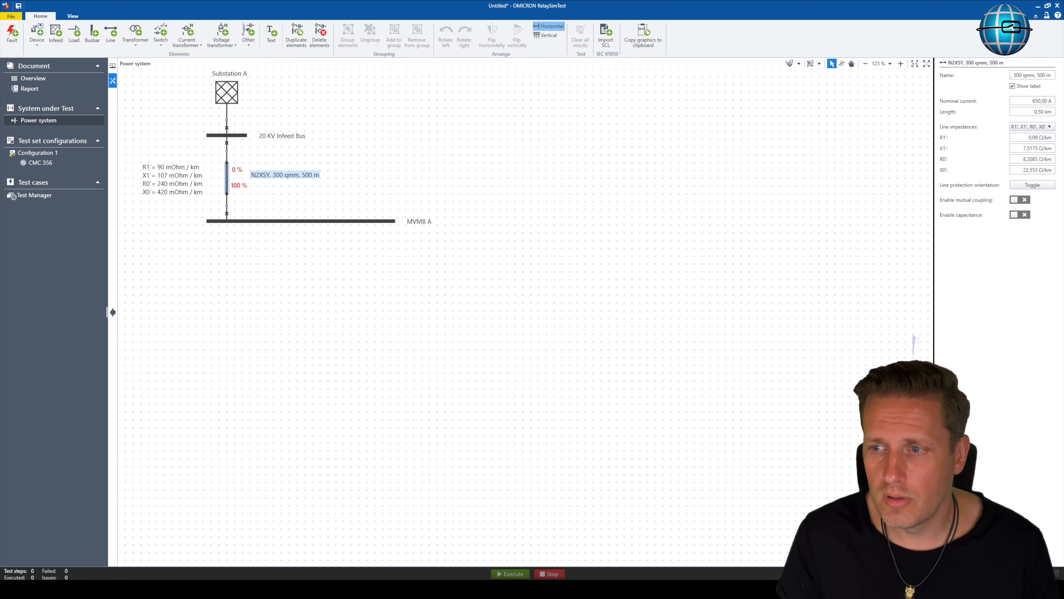
{"action": "left_click", "coordinate": [1029, 149]}
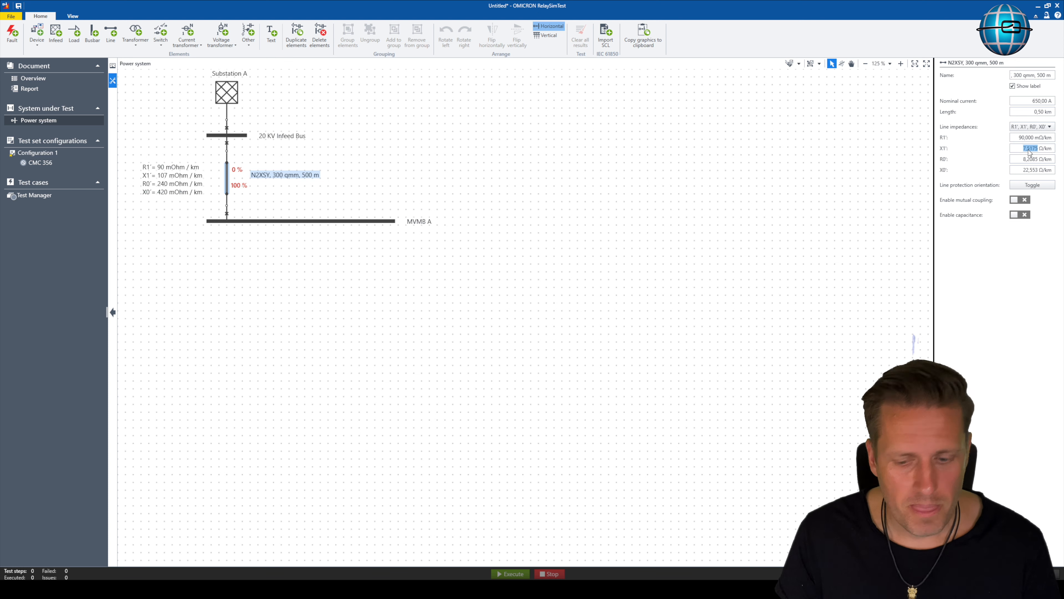
{"action": "type", "text": "0,107"}
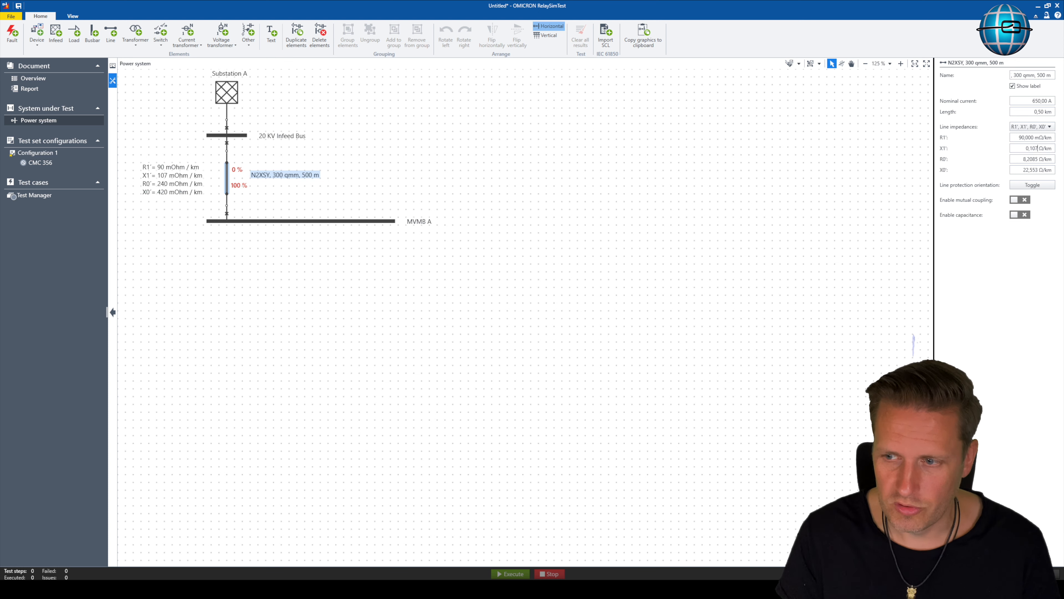
{"action": "key", "text": "Return"}
Step: Set the line's zero-sequence impedances to R0' = 0,240 Ω/km and X0' = 0,42 Ω/km
{"action": "left_click", "coordinate": [1023, 159]}
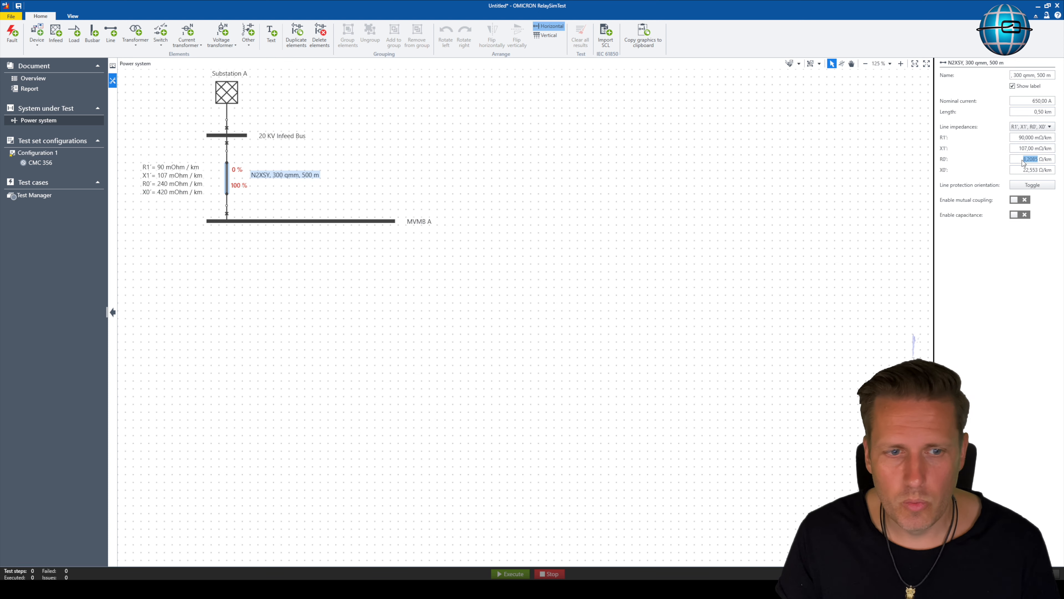
{"action": "key", "text": "BackSpace"}
{"action": "type", "text": ",240"}
{"action": "key", "text": "Return"}
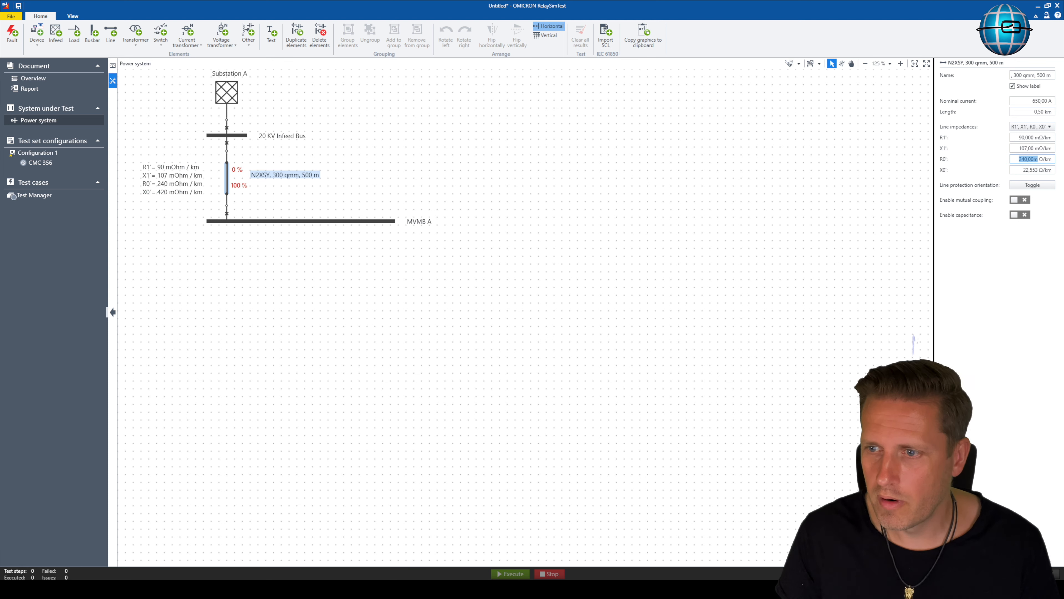
{"action": "left_click", "coordinate": [1024, 169]}
{"action": "key", "text": "BackSpace"}
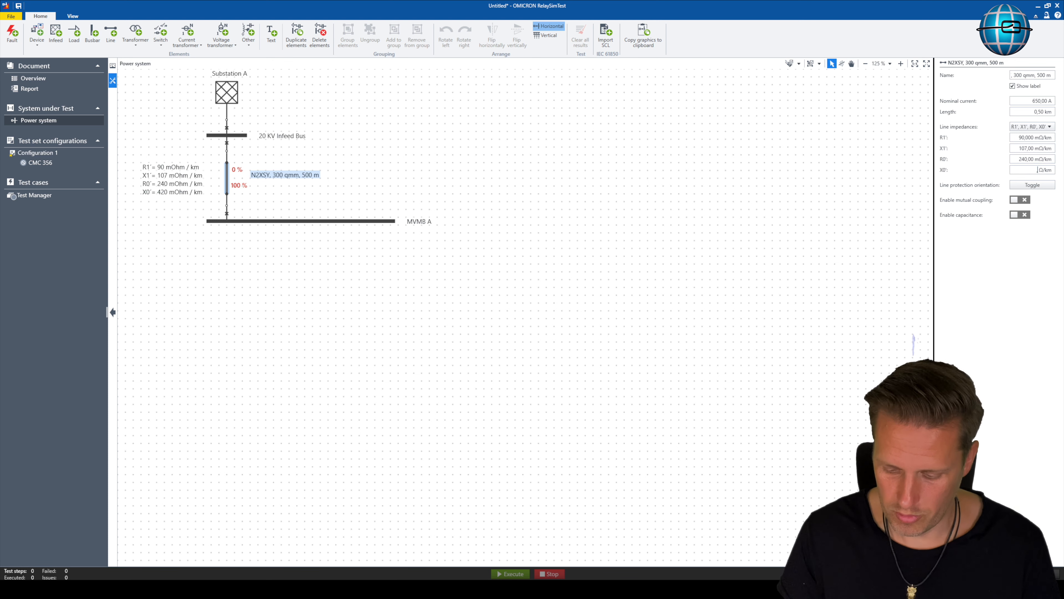
{"action": "type", "text": ",42"}
{"action": "key", "text": "Return"}
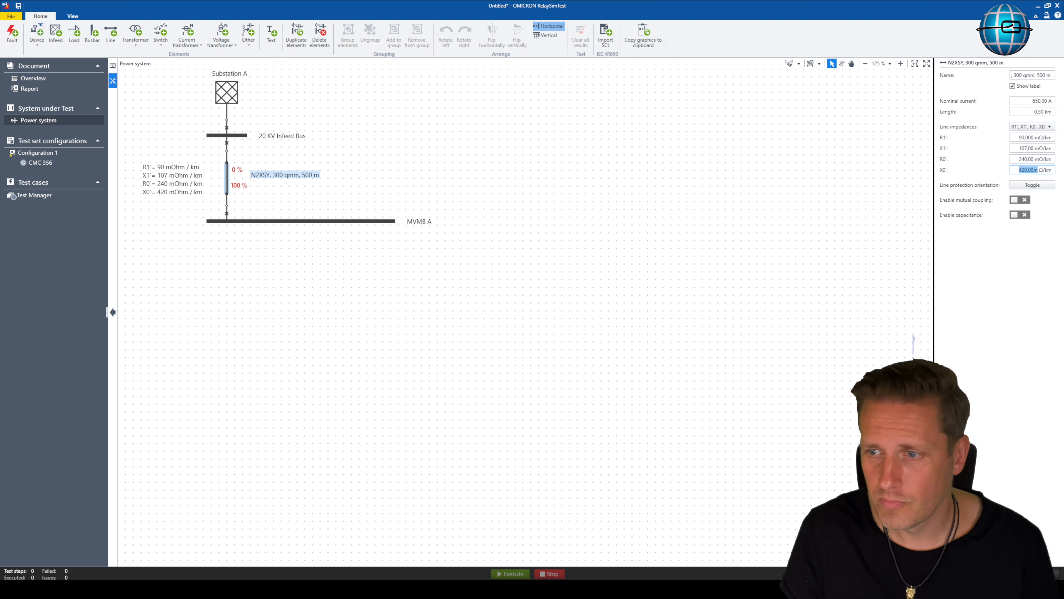
{"action": "left_click", "coordinate": [1029, 159]}
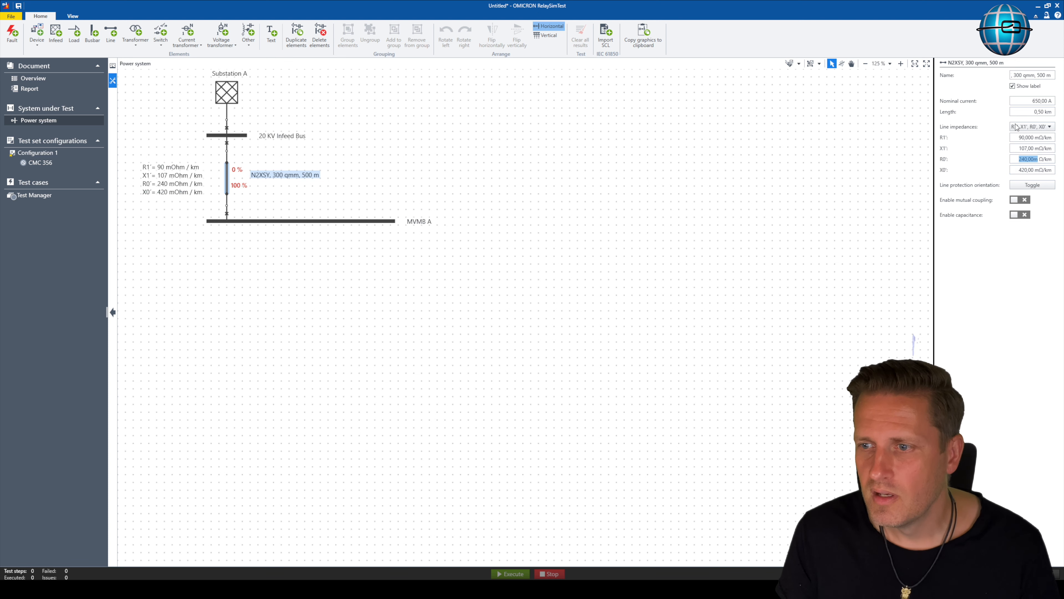
{"action": "left_click", "coordinate": [1016, 137]}
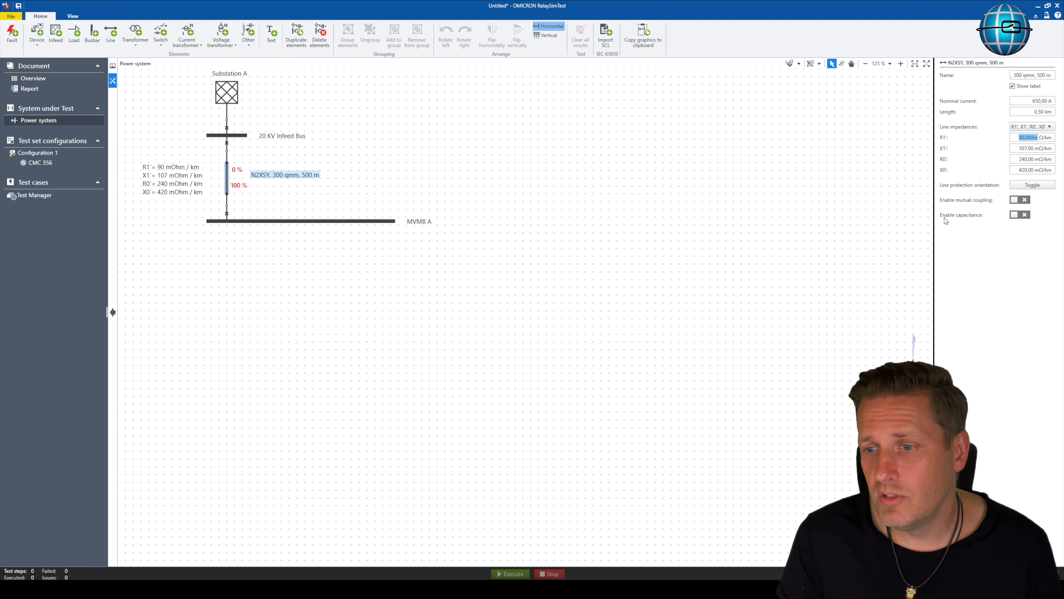
Step: Enable the line's capacitance and set C1' to 0,35 µF/km
{"action": "left_click", "coordinate": [1016, 218]}
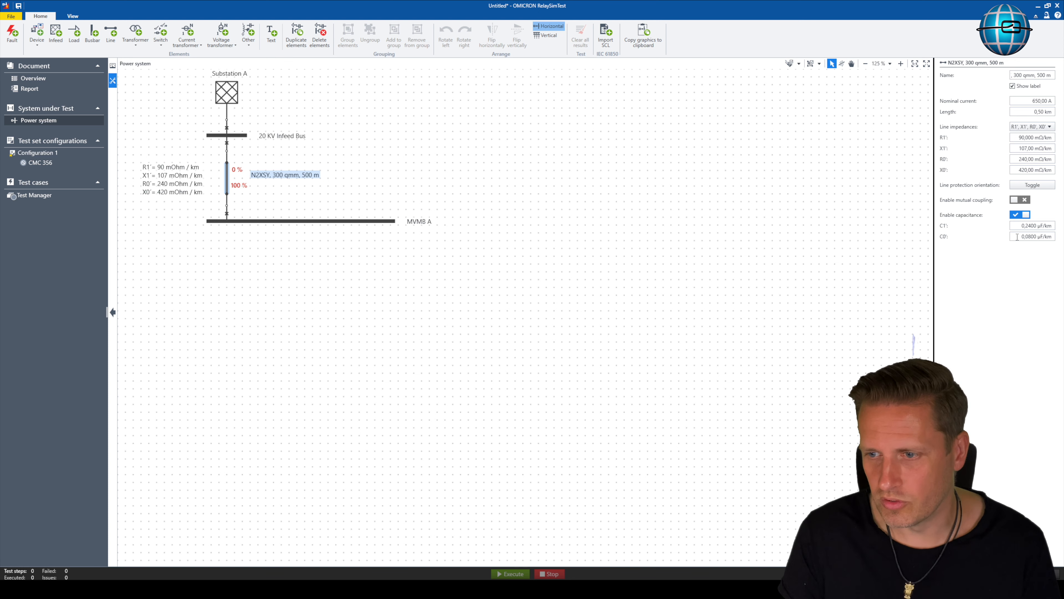
{"action": "left_click_drag", "start_coordinate": [1025, 226], "coordinate": [1061, 227]}
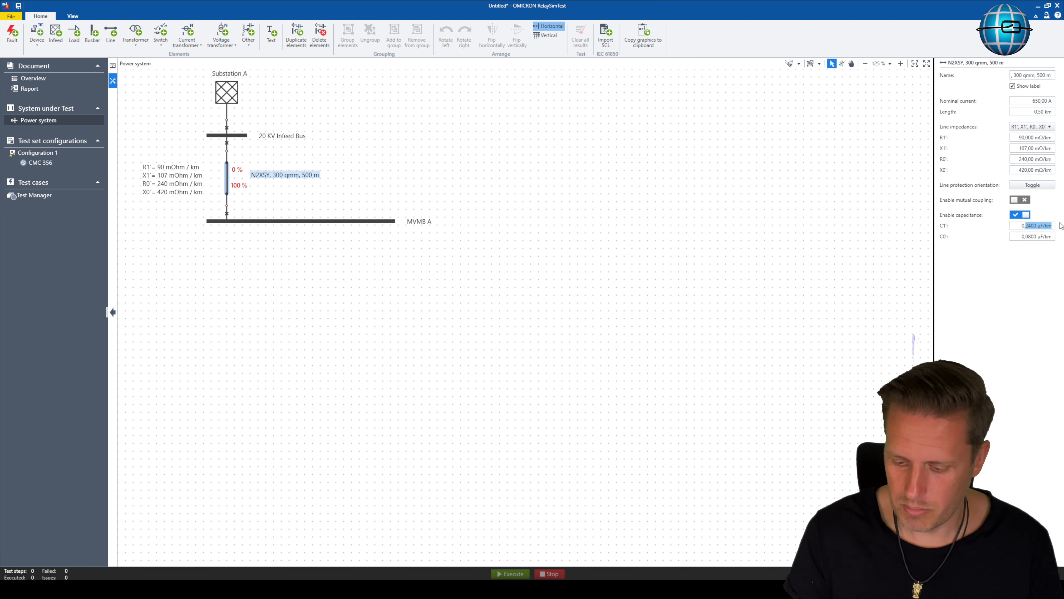
{"action": "left_click", "coordinate": [1032, 225]}
{"action": "key", "text": "BackSpace"}
{"action": "key", "text": "Delete"}
{"action": "type", "text": "35"}
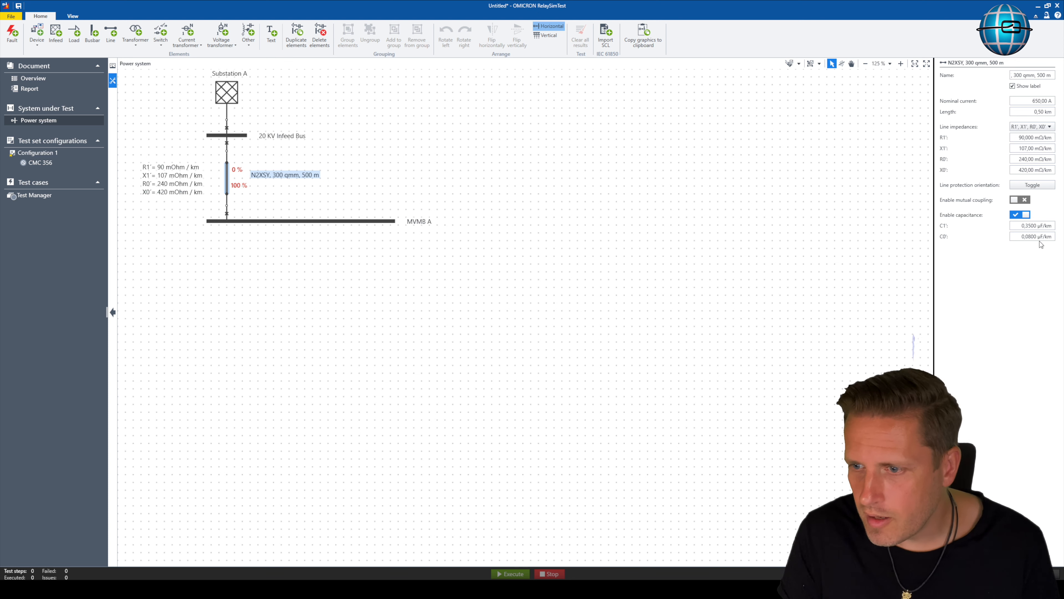
Step: Set the line's zero-sequence capacitance C0' to 0,3 µF/km
{"action": "double_click", "coordinate": [1031, 236]}
{"action": "key", "text": "BackSpace"}
{"action": "key", "text": "Delete"}
{"action": "type", "text": "3"}
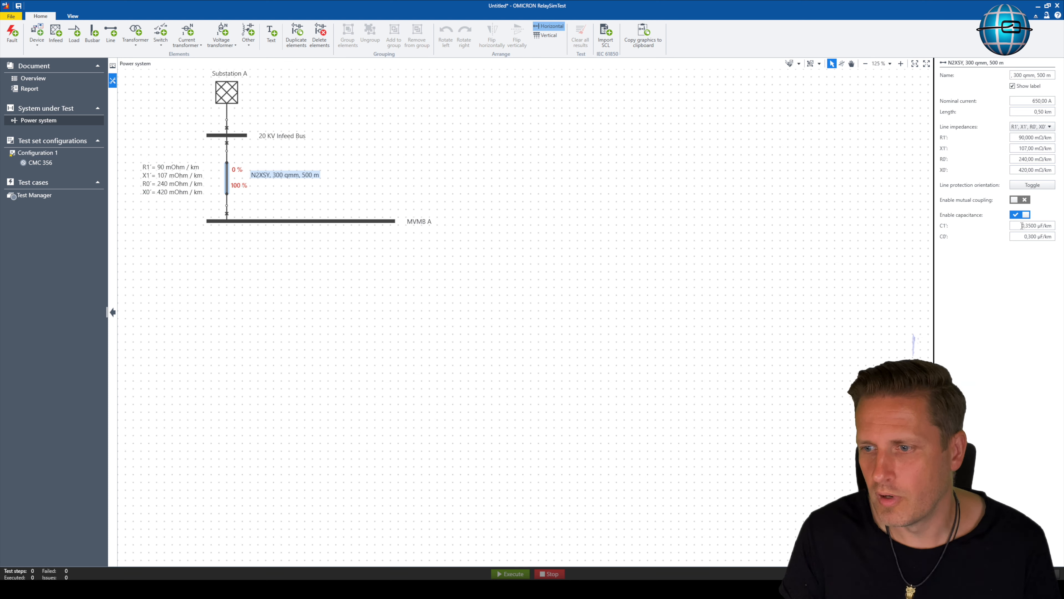
{"action": "left_click", "coordinate": [1022, 225]}
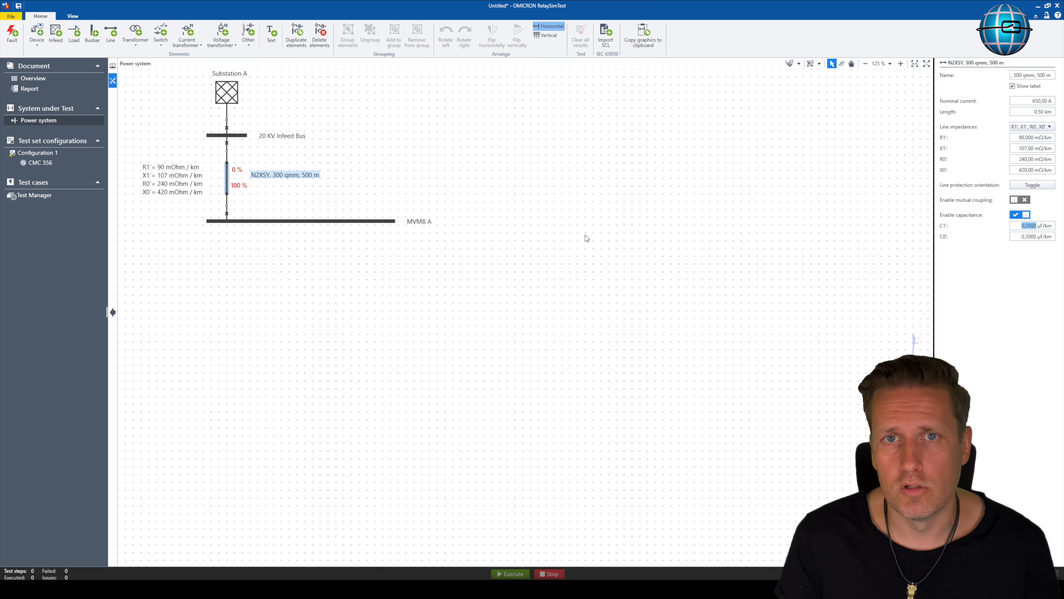
{"action": "left_click", "coordinate": [605, 222]}
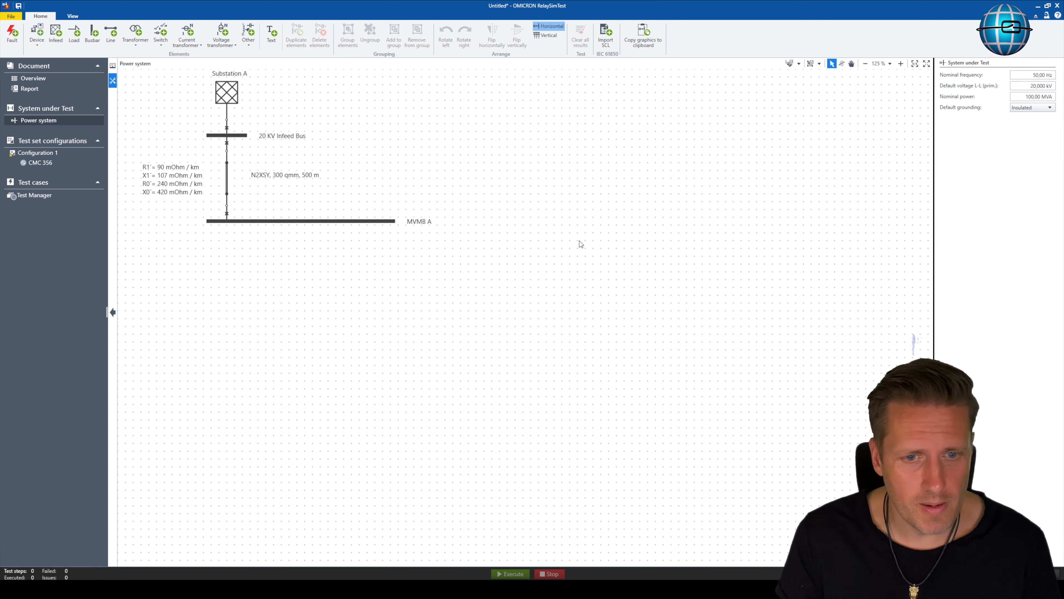
{"action": "left_click", "coordinate": [228, 176]}
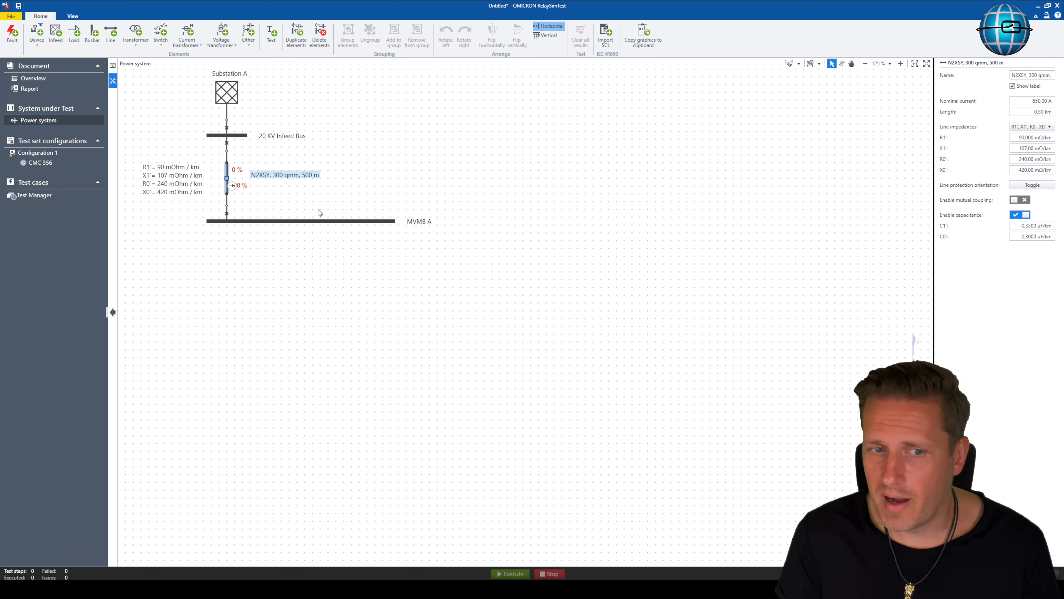
{"action": "left_click", "coordinate": [279, 192]}
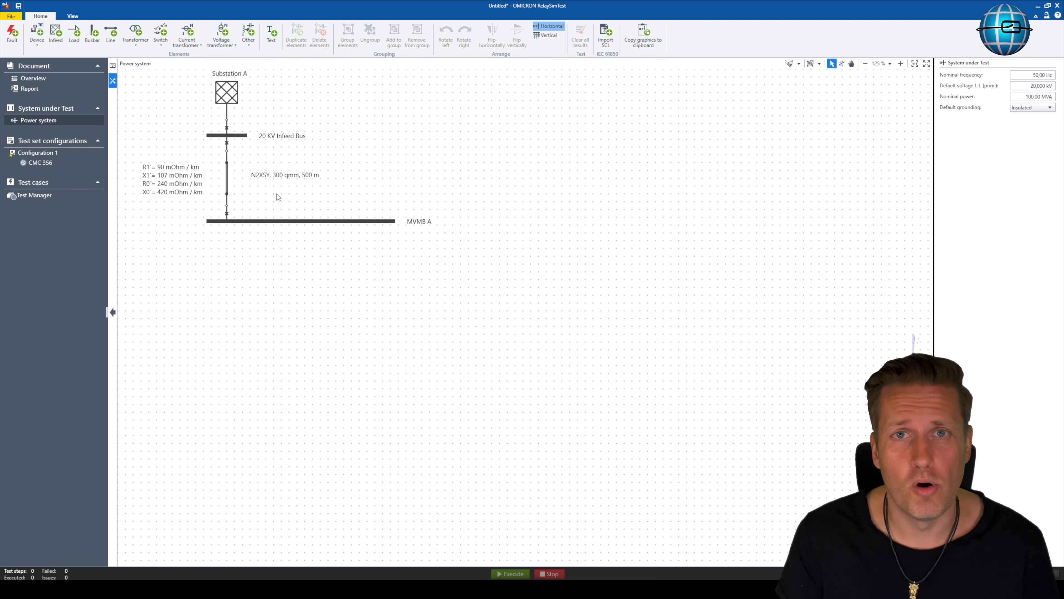
{"action": "left_click", "coordinate": [280, 285]}
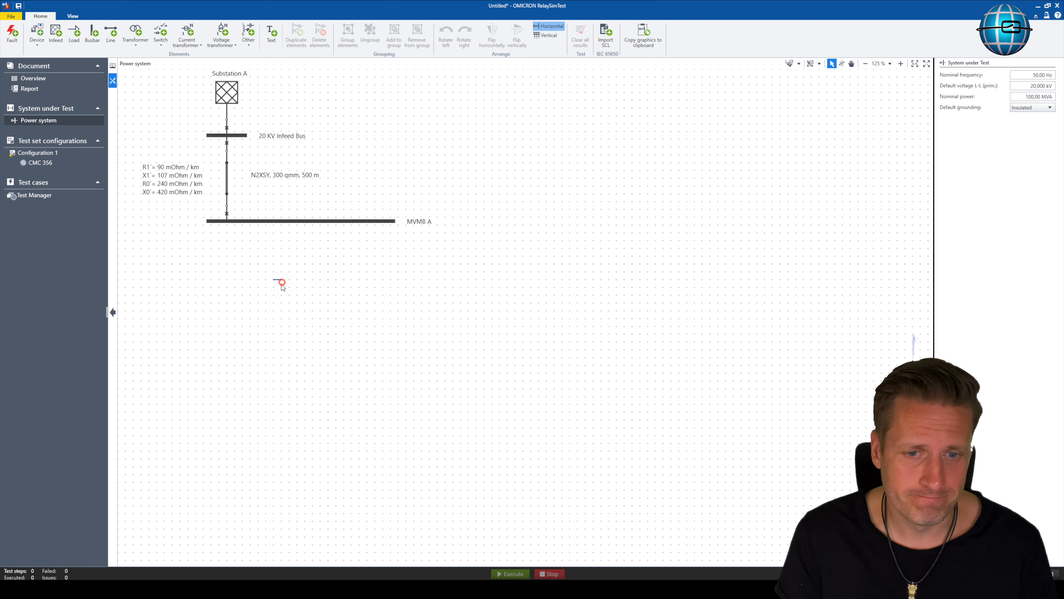
Step: Delete the MVMB A busbar at the lower end of the line
{"action": "left_click", "coordinate": [262, 224]}
{"action": "right_click", "coordinate": [261, 225]}
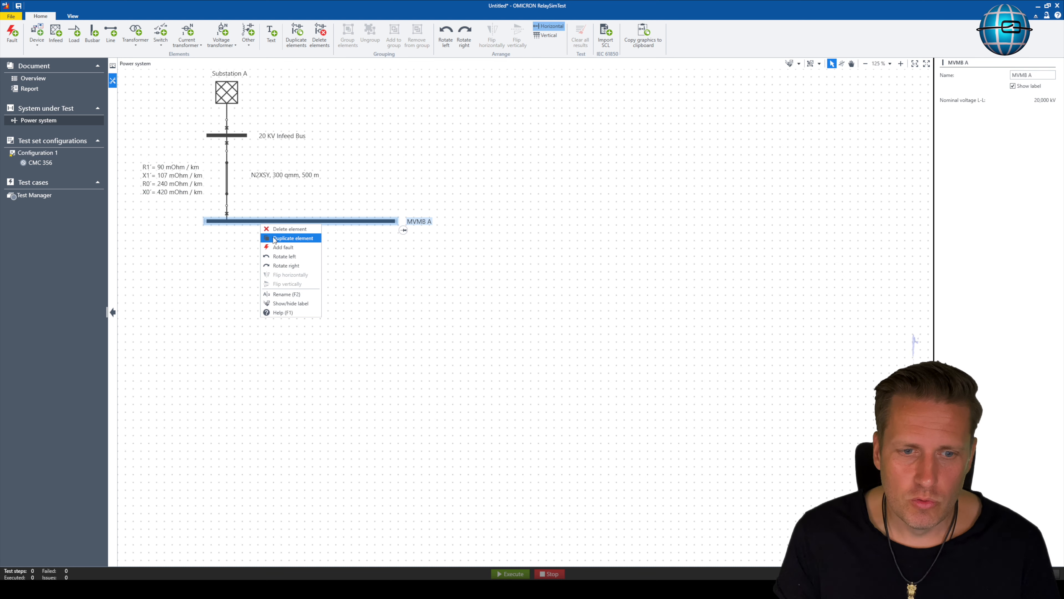
{"action": "left_click", "coordinate": [271, 230]}
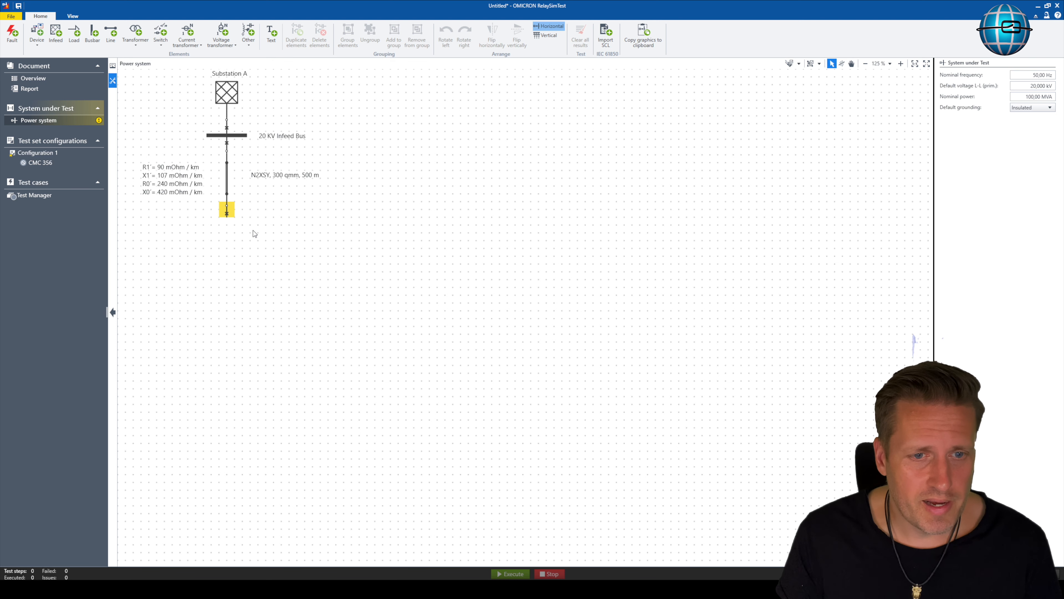
{"action": "left_click", "coordinate": [237, 136]}
{"action": "right_click", "coordinate": [238, 139]}
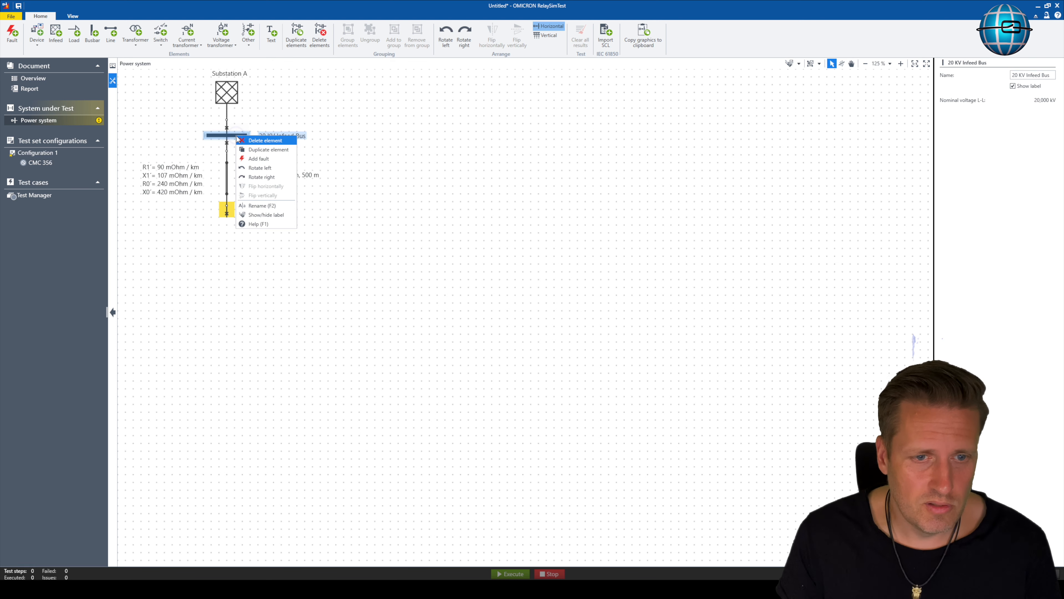
{"action": "left_click", "coordinate": [241, 149]}
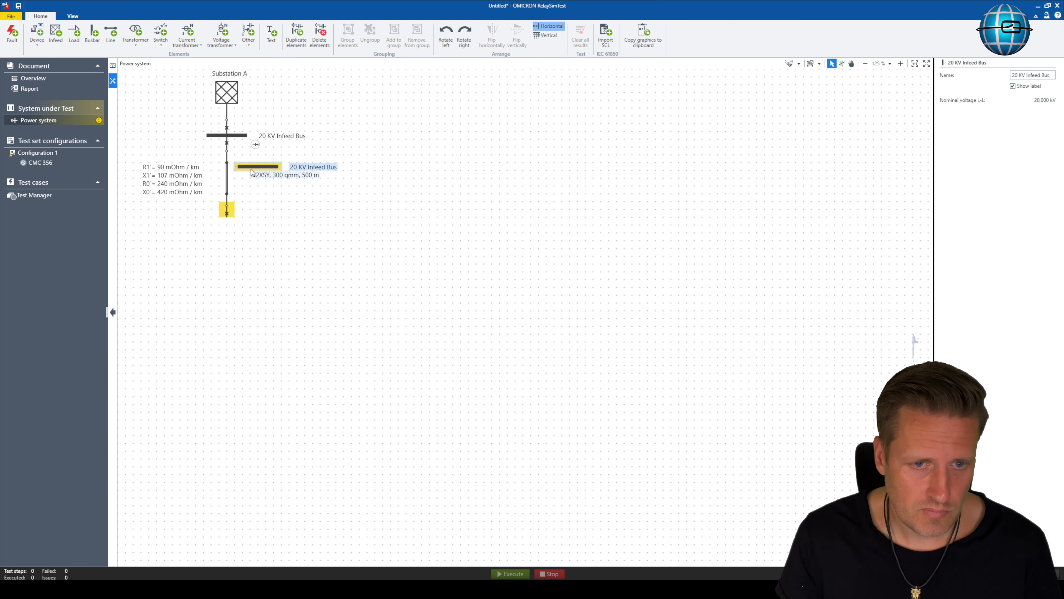
{"action": "right_click", "coordinate": [243, 240]}
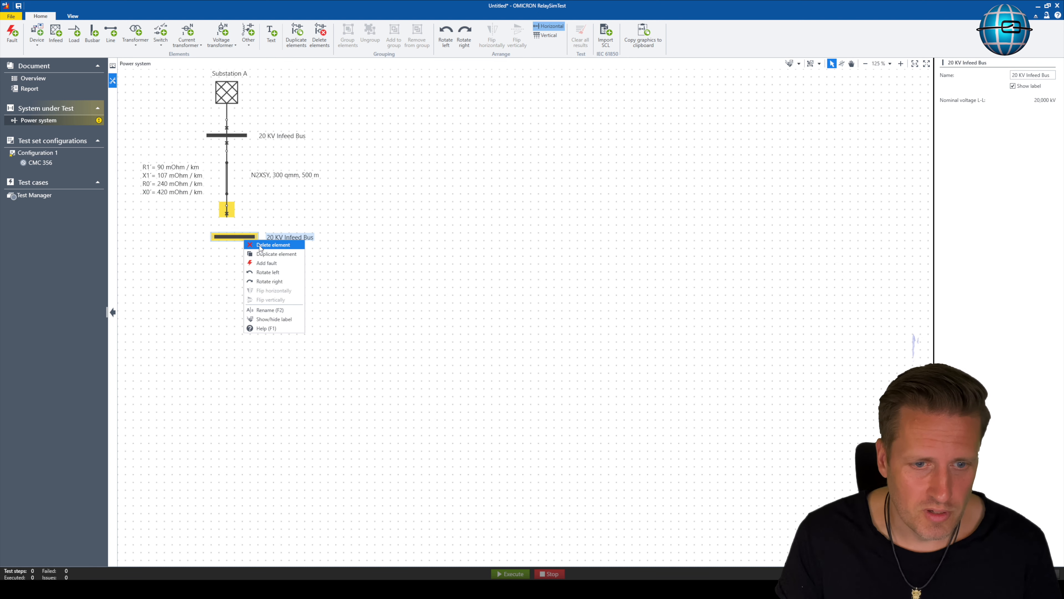
{"action": "left_click", "coordinate": [289, 245]}
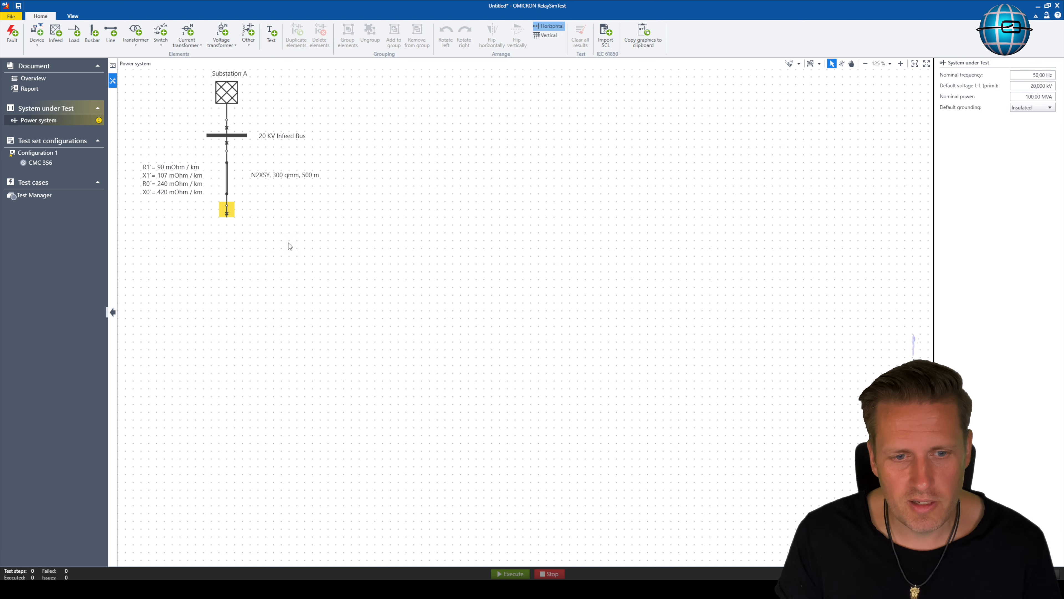
Step: Add a new horizontal busbar, lengthen it to several times the infeed bus's width, and attach it to the N2XSY line's lower end
{"action": "left_click", "coordinate": [286, 245]}
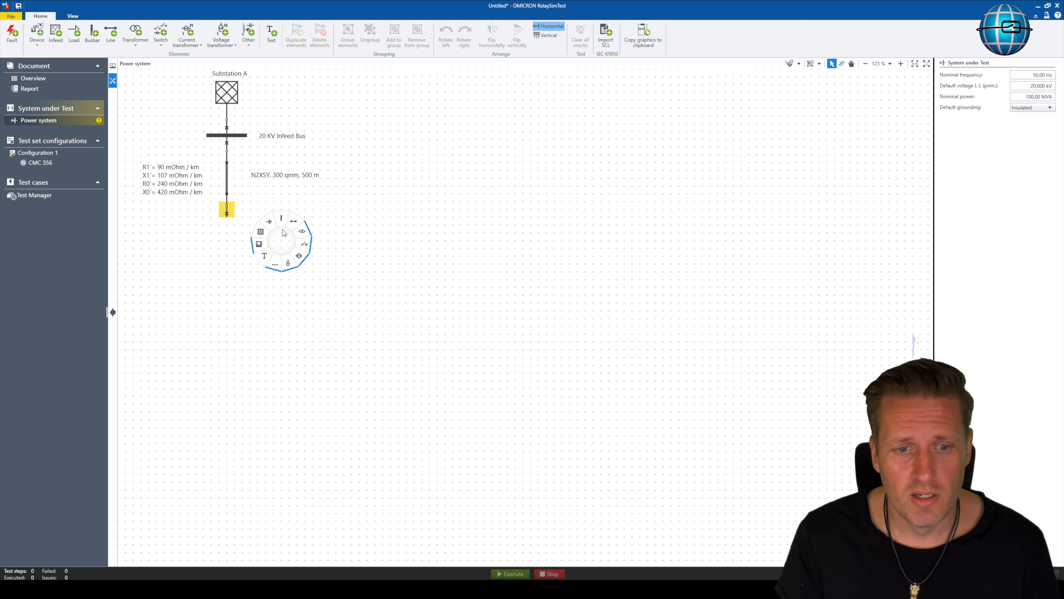
{"action": "left_click", "coordinate": [283, 219]}
{"action": "left_click", "coordinate": [465, 32]}
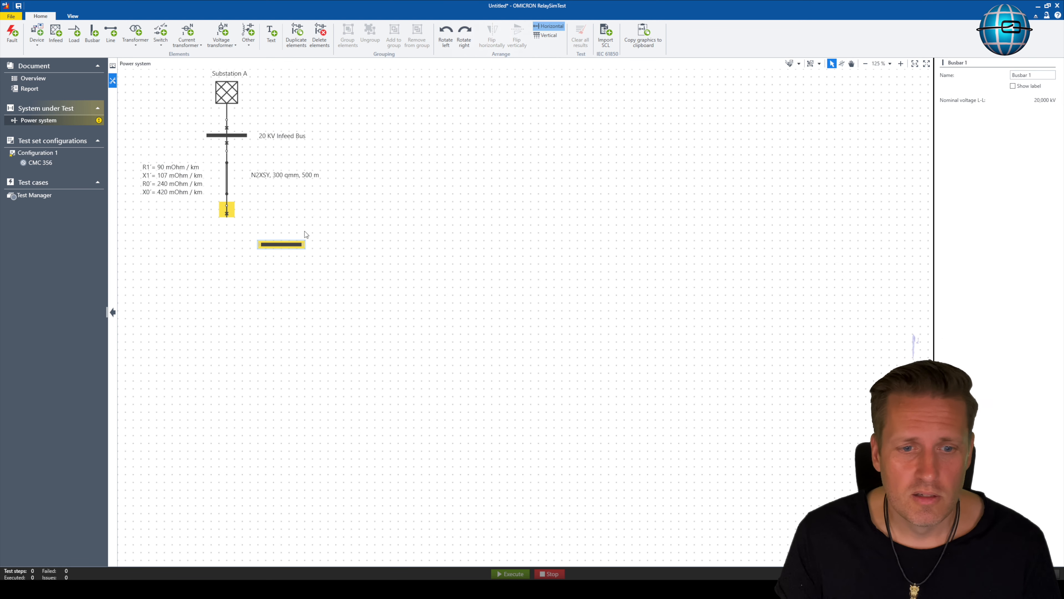
{"action": "left_click_drag", "start_coordinate": [285, 243], "coordinate": [229, 237]}
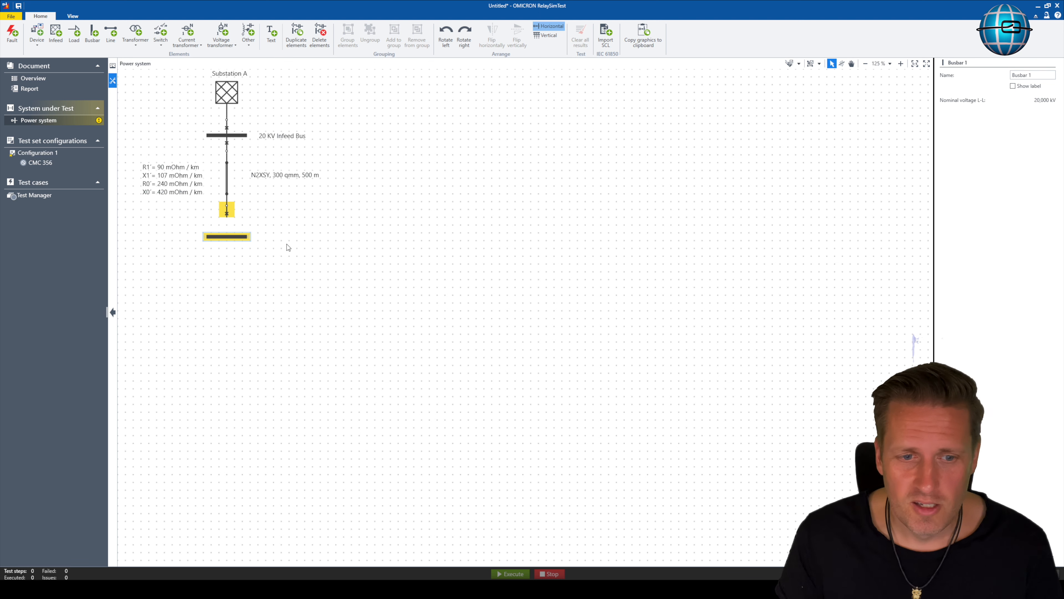
{"action": "left_click_drag", "start_coordinate": [237, 234], "coordinate": [393, 225]}
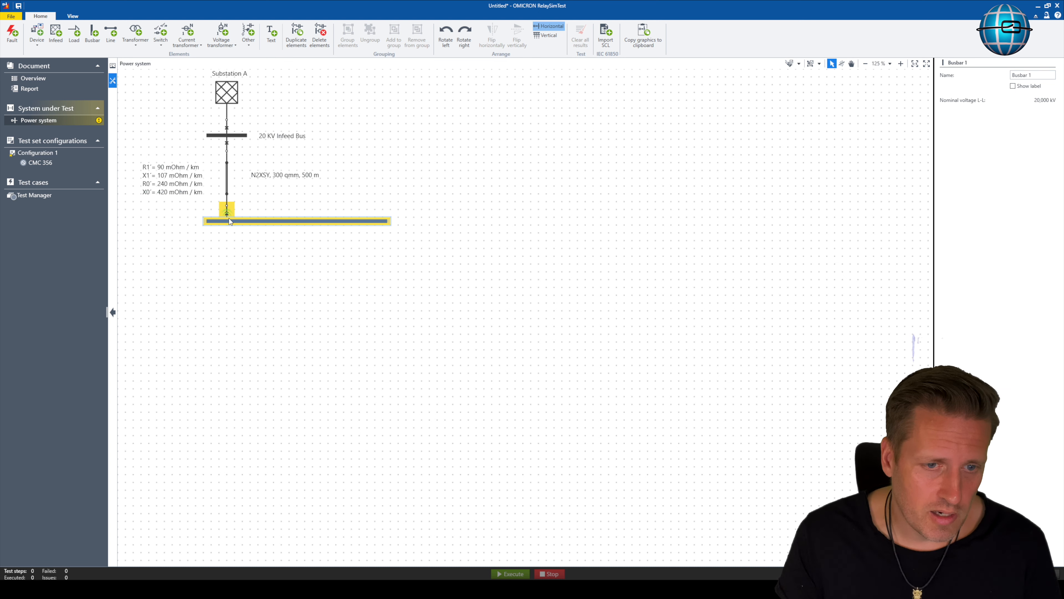
{"action": "mouse_move", "coordinate": [237, 224]}
{"action": "left_mouse_down"}
{"action": "mouse_move", "coordinate": [239, 237]}
{"action": "mouse_move", "coordinate": [241, 217]}
{"action": "left_mouse_up"}
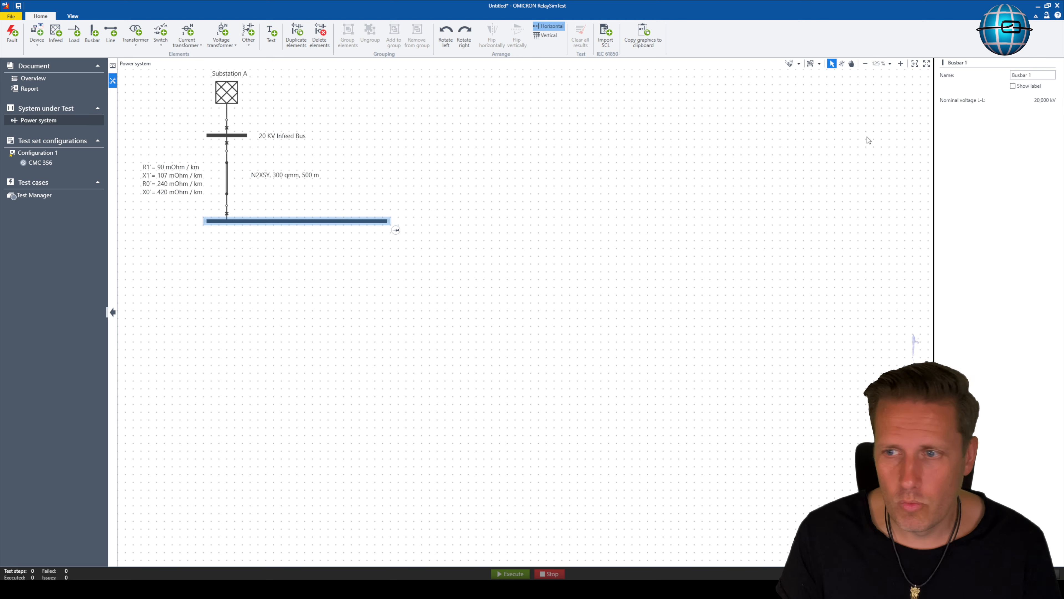
Step: Name the new busbar MVBB A and show its label just beyond the busbar's right end
{"action": "left_click", "coordinate": [1044, 75]}
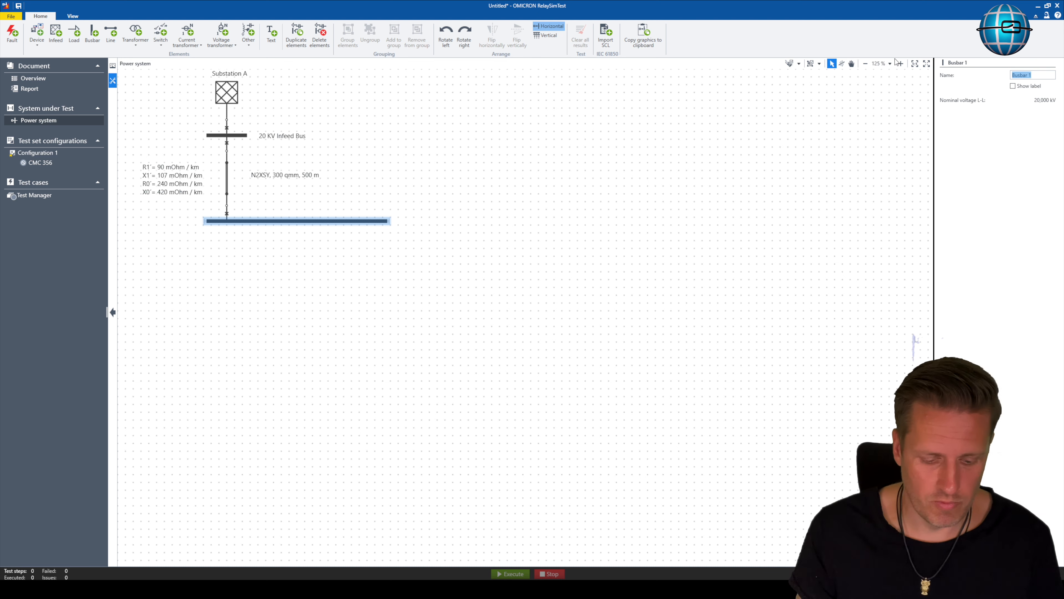
{"action": "type", "text": "M"}
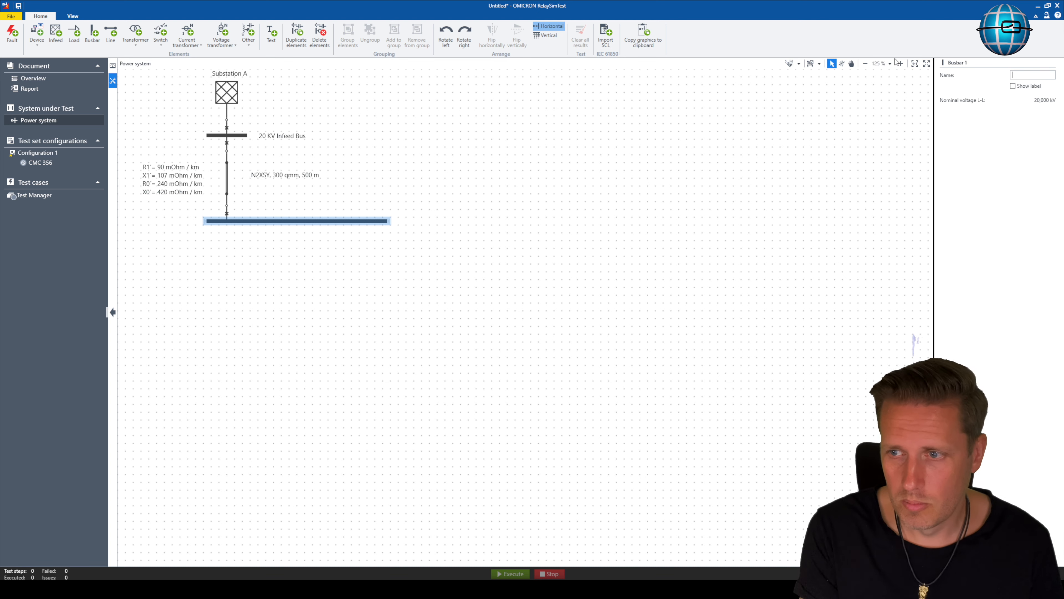
{"action": "type", "text": "VBB A"}
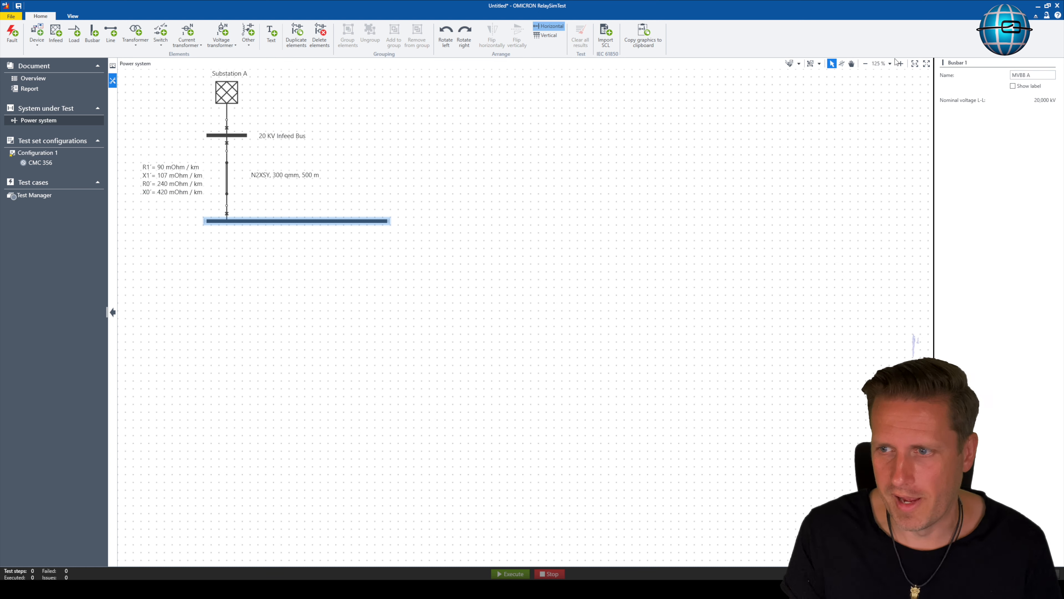
{"action": "left_click", "coordinate": [1013, 86]}
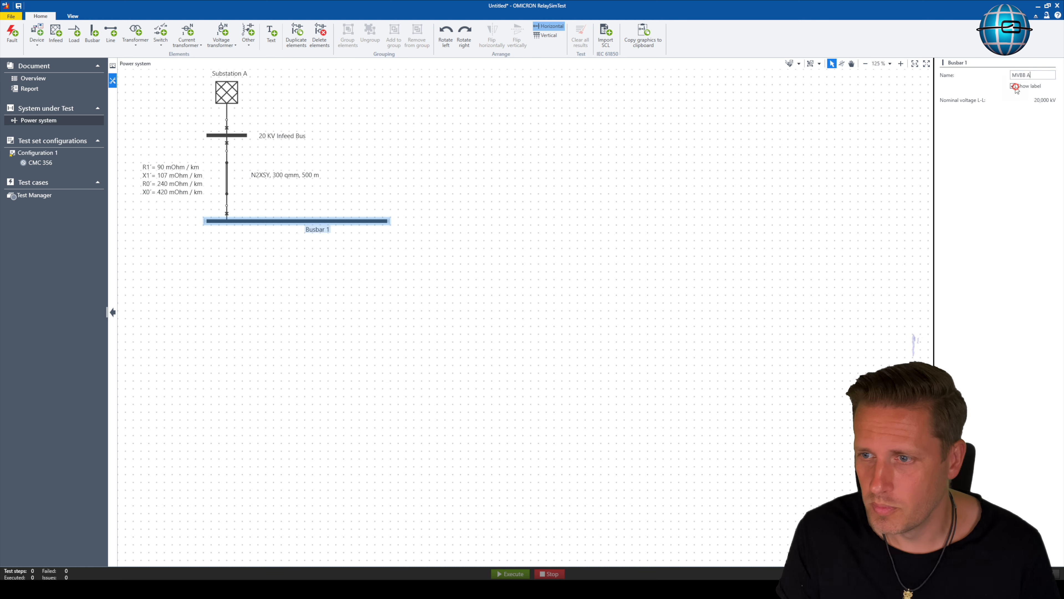
{"action": "left_click", "coordinate": [536, 196]}
{"action": "left_click_drag", "start_coordinate": [311, 230], "coordinate": [405, 222]}
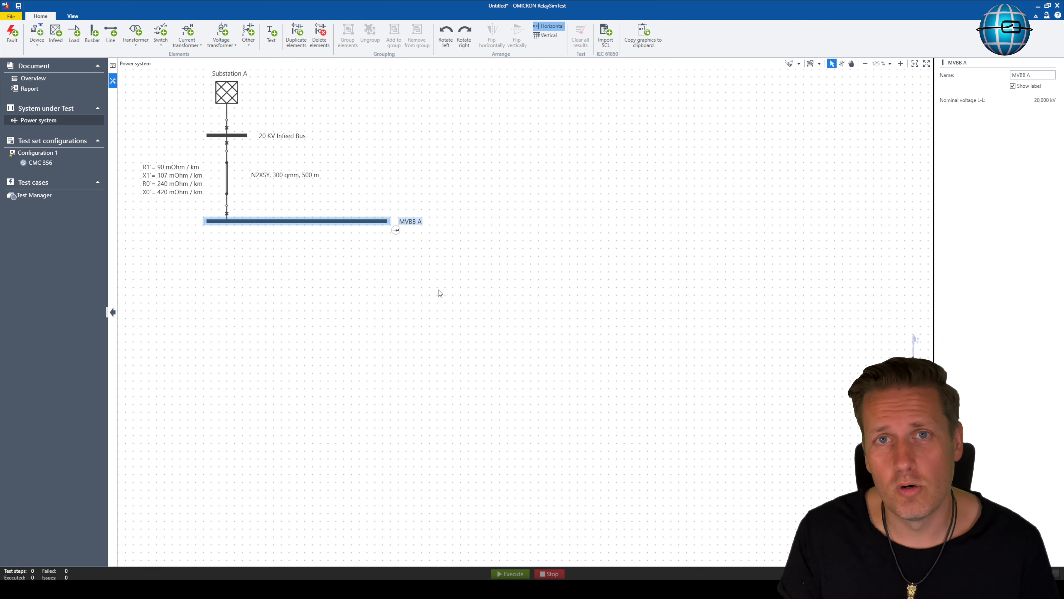
{"action": "left_click", "coordinate": [369, 291]}
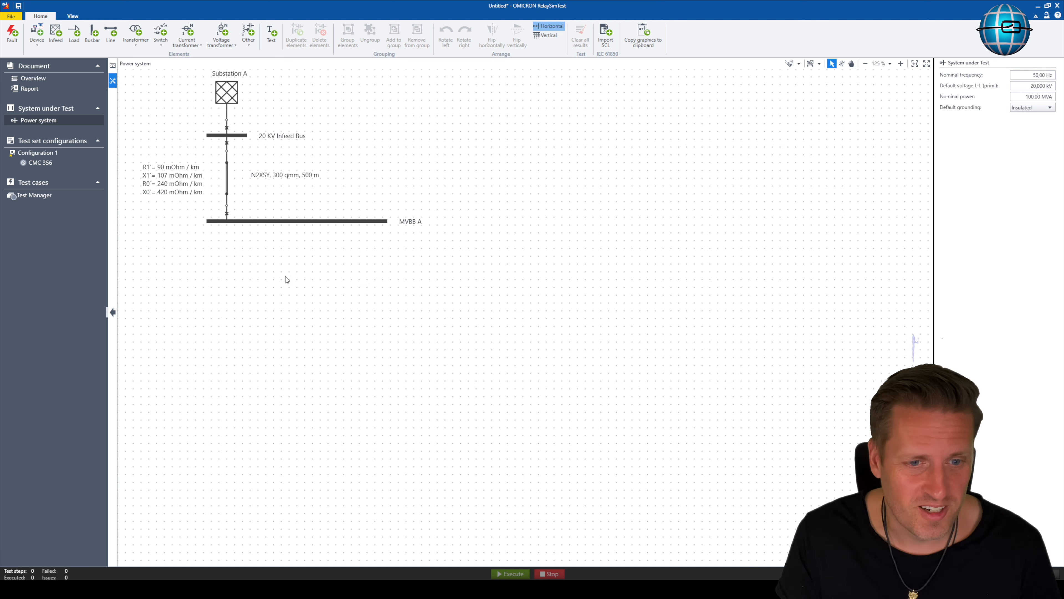
Step: Create a shorter copy of the MVBB A busbar well below it and rename the copy MVBB 1A
{"action": "right_click", "coordinate": [261, 222]}
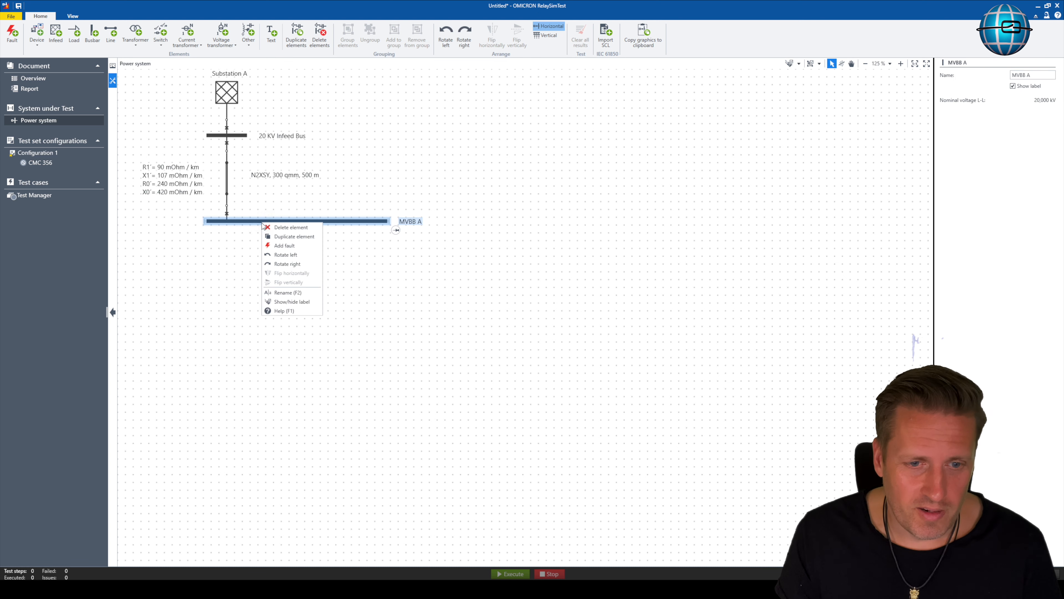
{"action": "left_click", "coordinate": [269, 237]}
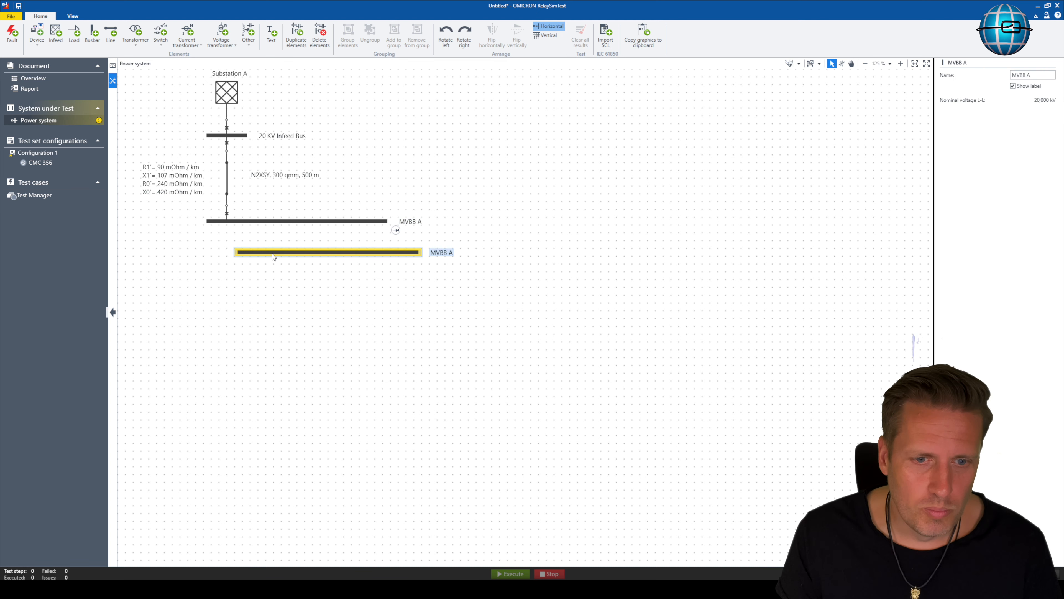
{"action": "left_click", "coordinate": [251, 341]}
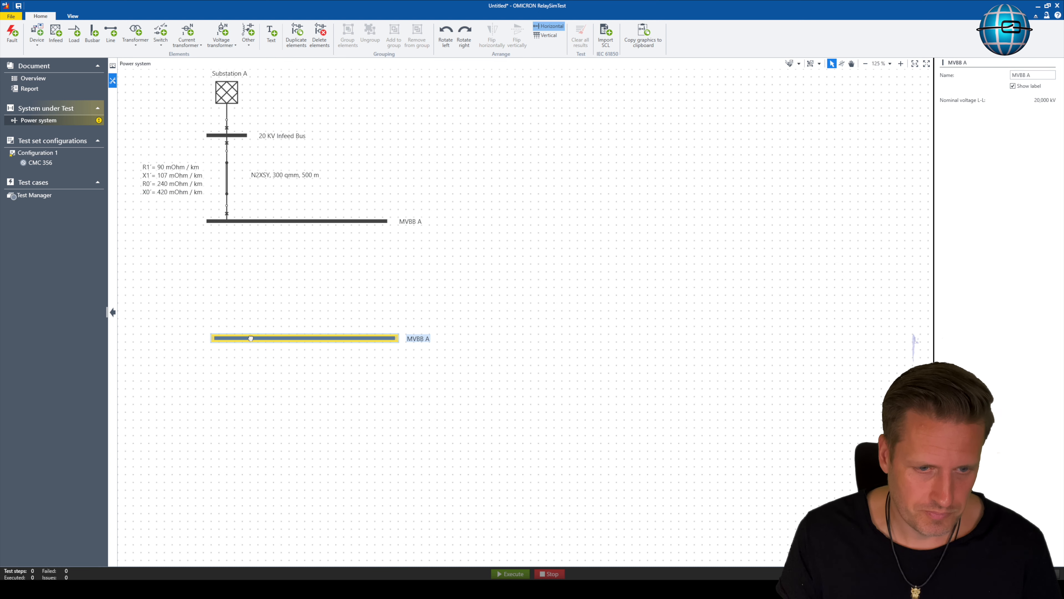
{"action": "left_click_drag", "start_coordinate": [356, 338], "coordinate": [195, 324]}
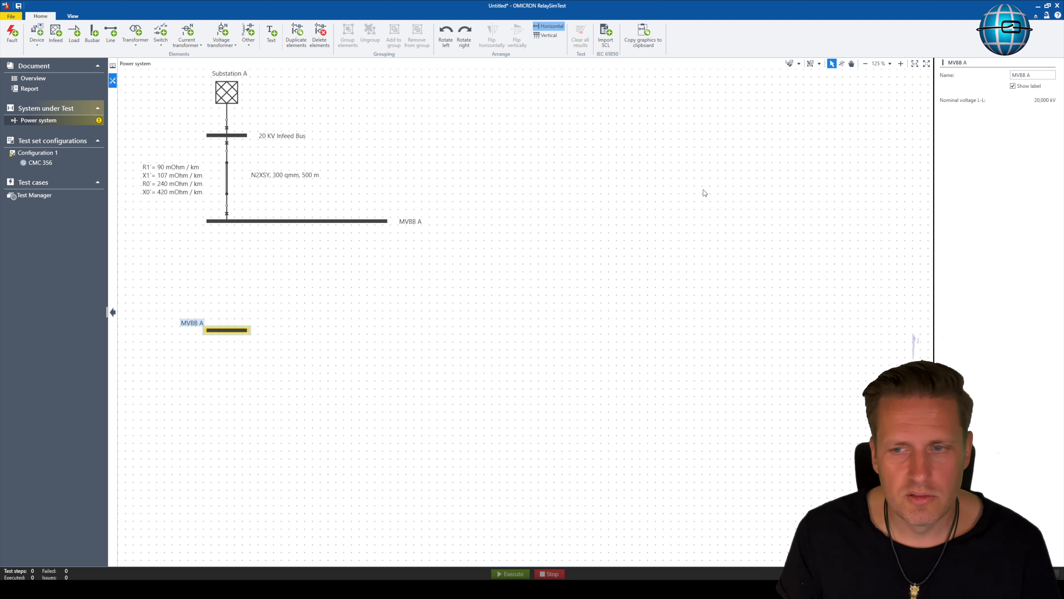
{"action": "left_click", "coordinate": [1020, 74]}
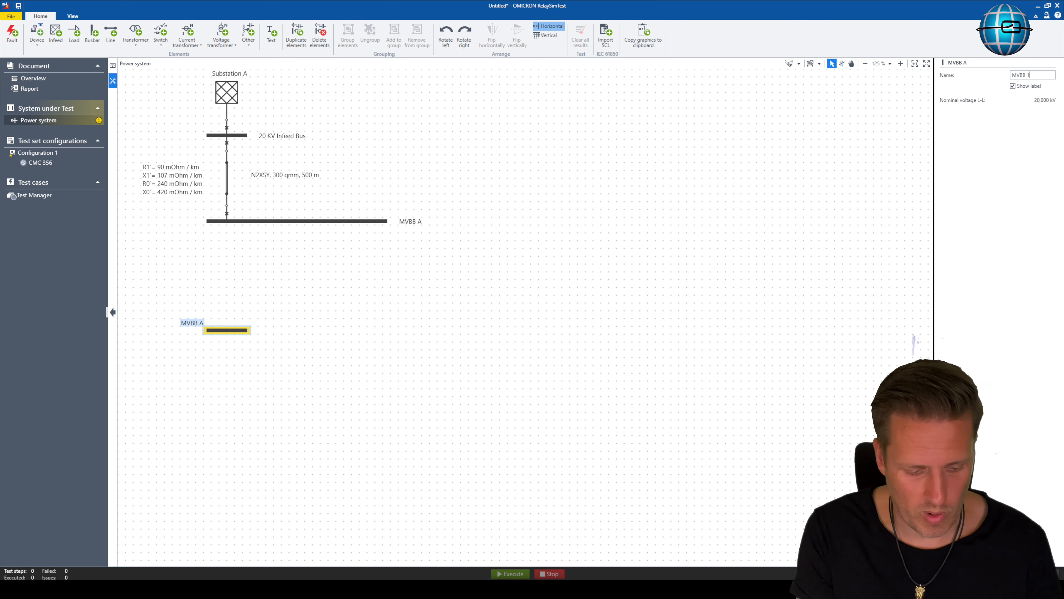
{"action": "left_click", "coordinate": [848, 165]}
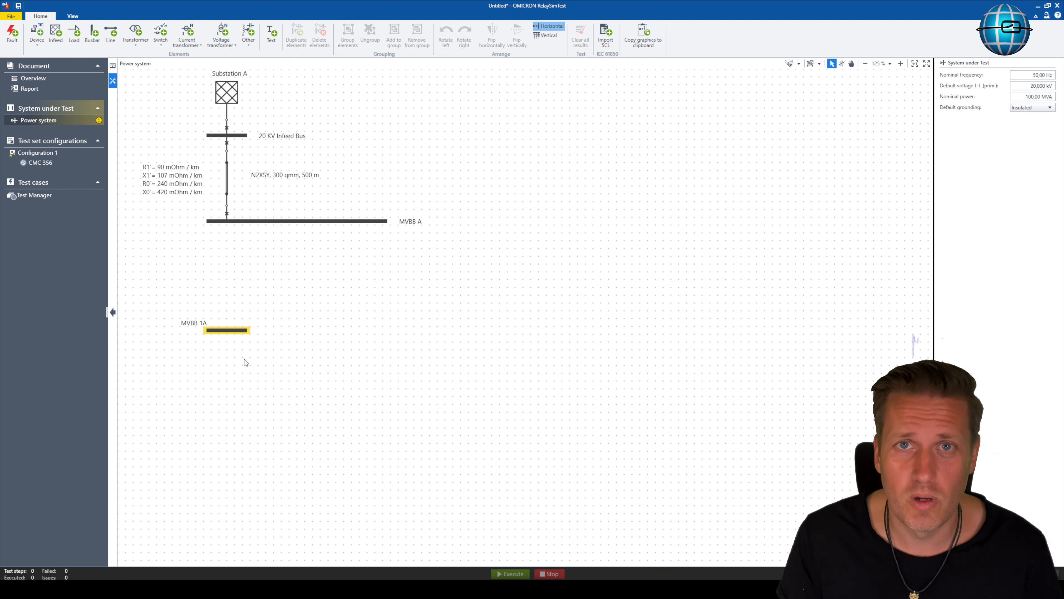
Step: Duplicate the MVBB 1A busbar into two longer copies lined up in a row to its right
{"action": "right_click", "coordinate": [210, 330]}
{"action": "left_click", "coordinate": [237, 344]}
{"action": "left_click_drag", "start_coordinate": [249, 364], "coordinate": [381, 332]}
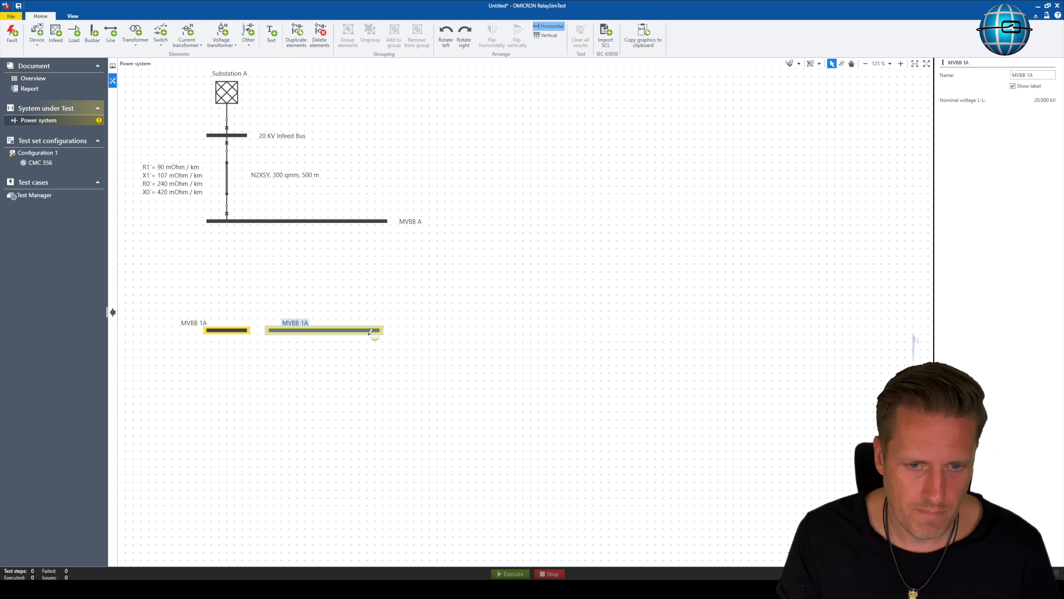
{"action": "right_click", "coordinate": [365, 336]}
{"action": "left_click", "coordinate": [373, 349]}
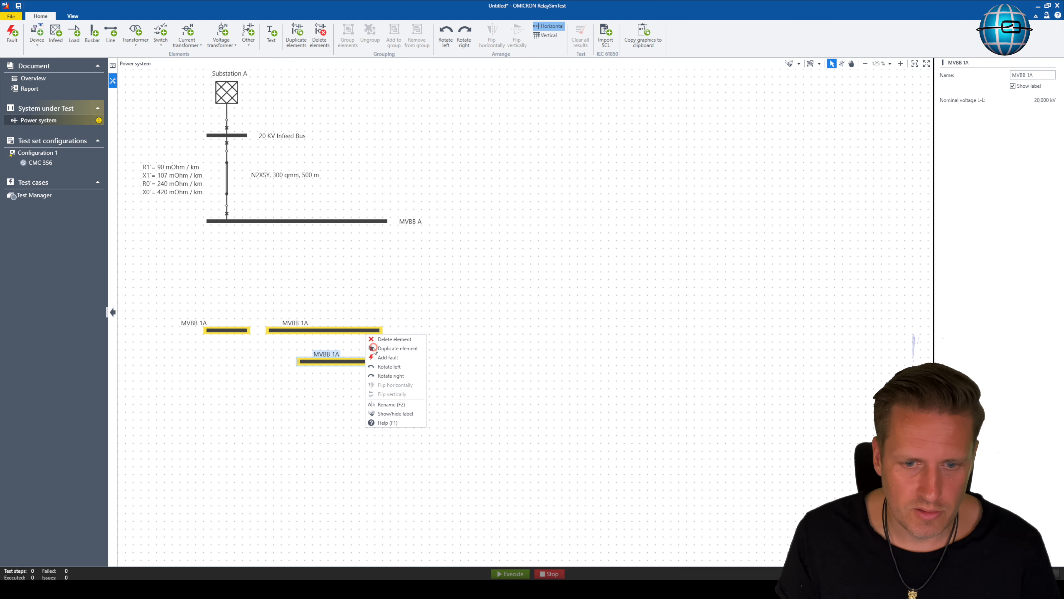
{"action": "left_click_drag", "start_coordinate": [355, 353], "coordinate": [457, 328]}
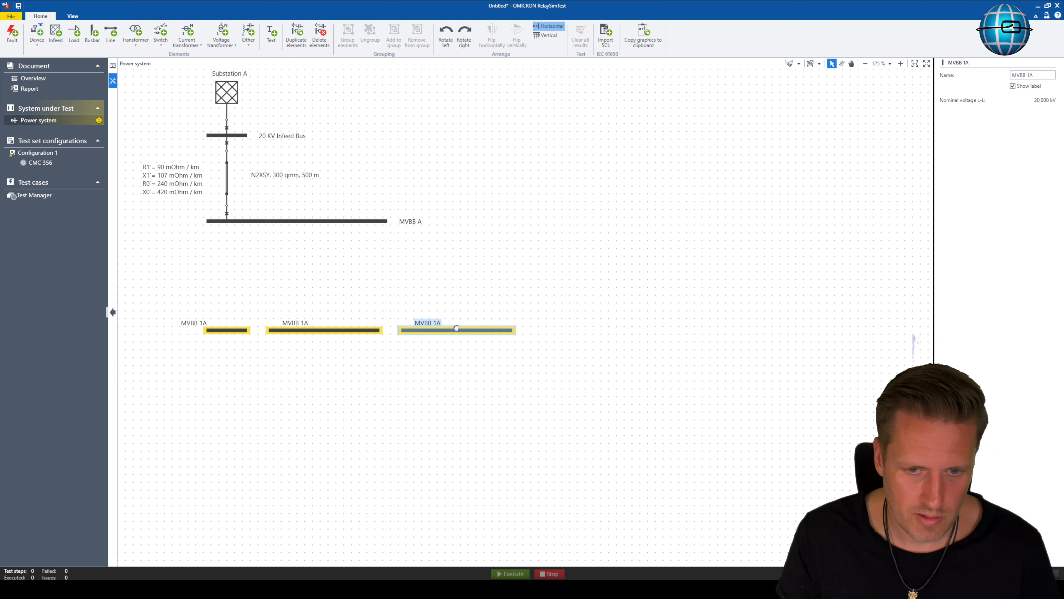
Step: Rename the two copied busbars MVBB 2A and MVBB 3A and align their labels with the busbars' left ends
{"action": "left_click", "coordinate": [293, 329]}
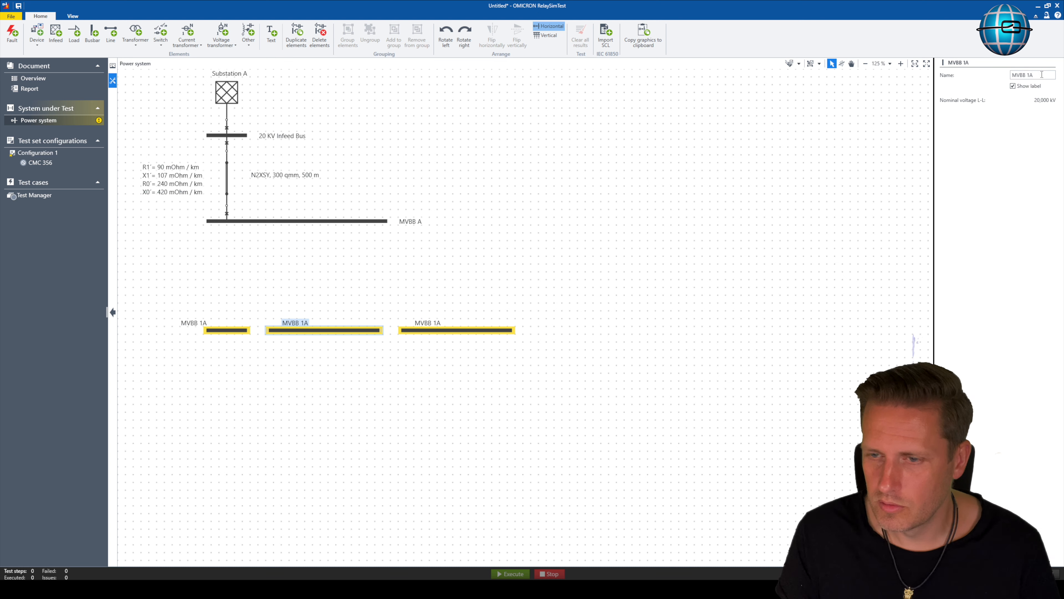
{"action": "left_click", "coordinate": [461, 329]}
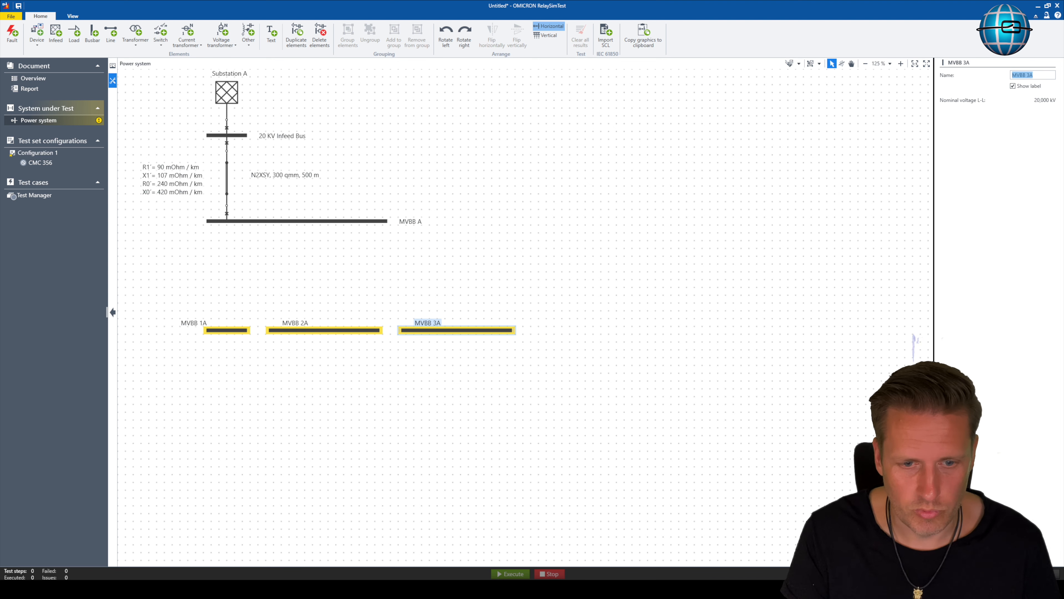
{"action": "left_click", "coordinate": [432, 363]}
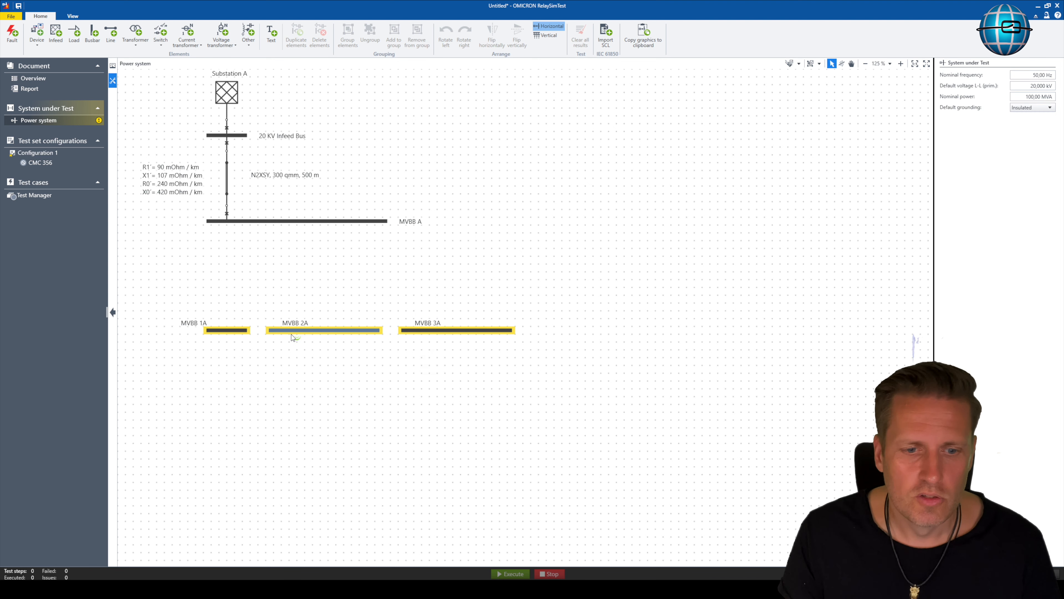
{"action": "left_click", "coordinate": [302, 330]}
{"action": "left_click_drag", "start_coordinate": [428, 323], "coordinate": [412, 322]}
{"action": "left_click", "coordinate": [363, 286]}
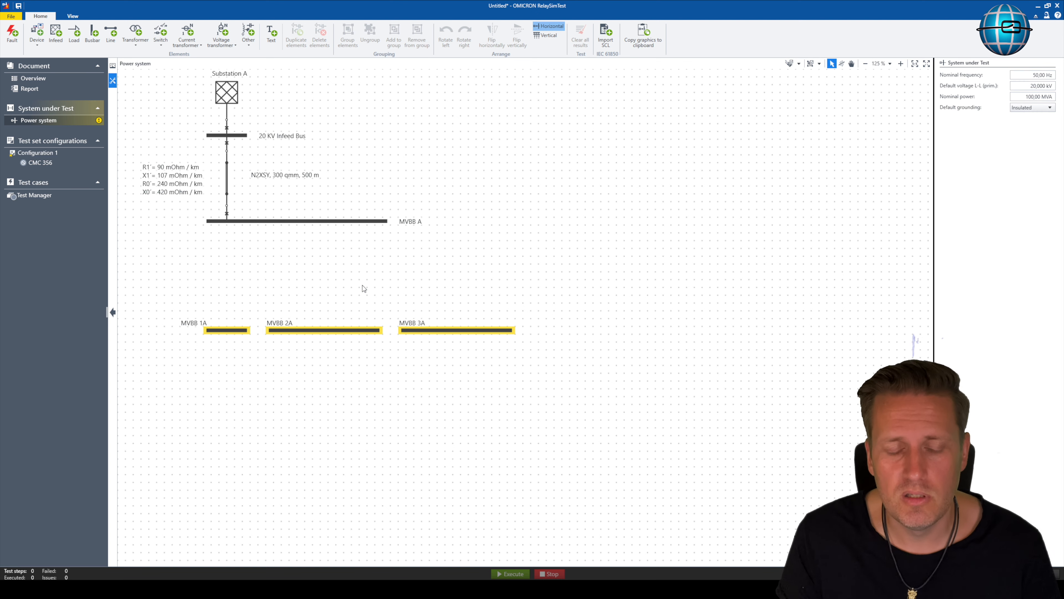
{"action": "left_click", "coordinate": [412, 270]}
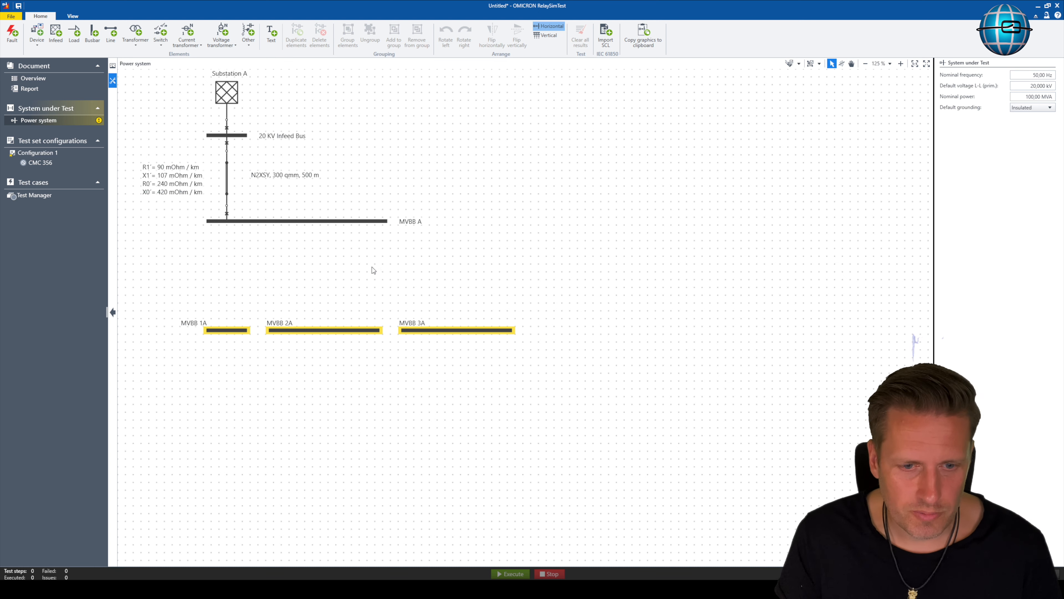
{"action": "left_click", "coordinate": [241, 330]}
{"action": "left_click", "coordinate": [299, 333]}
{"action": "left_click", "coordinate": [447, 331]}
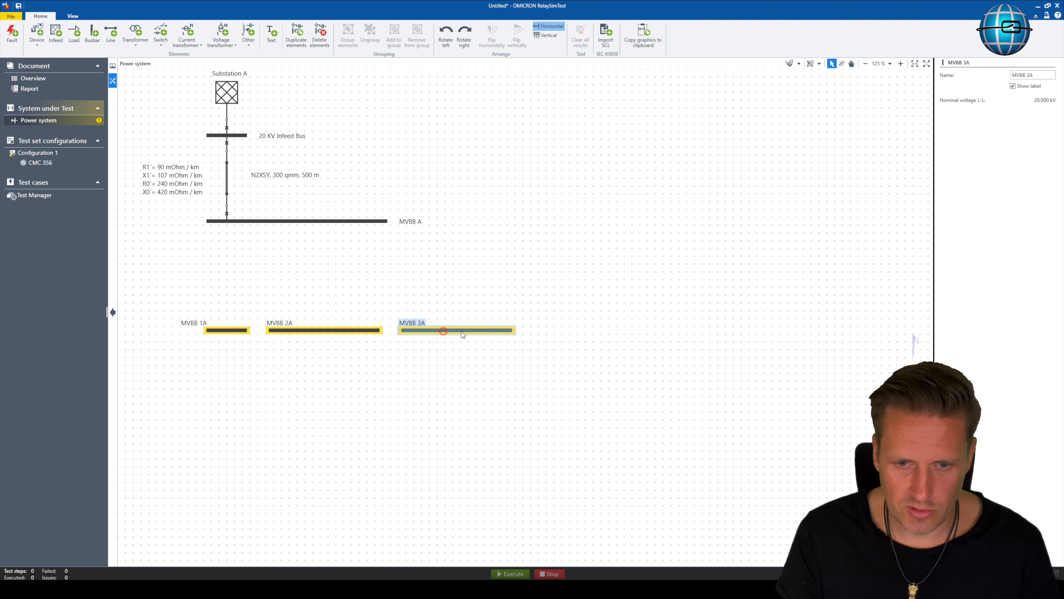
{"action": "left_click", "coordinate": [526, 297]}
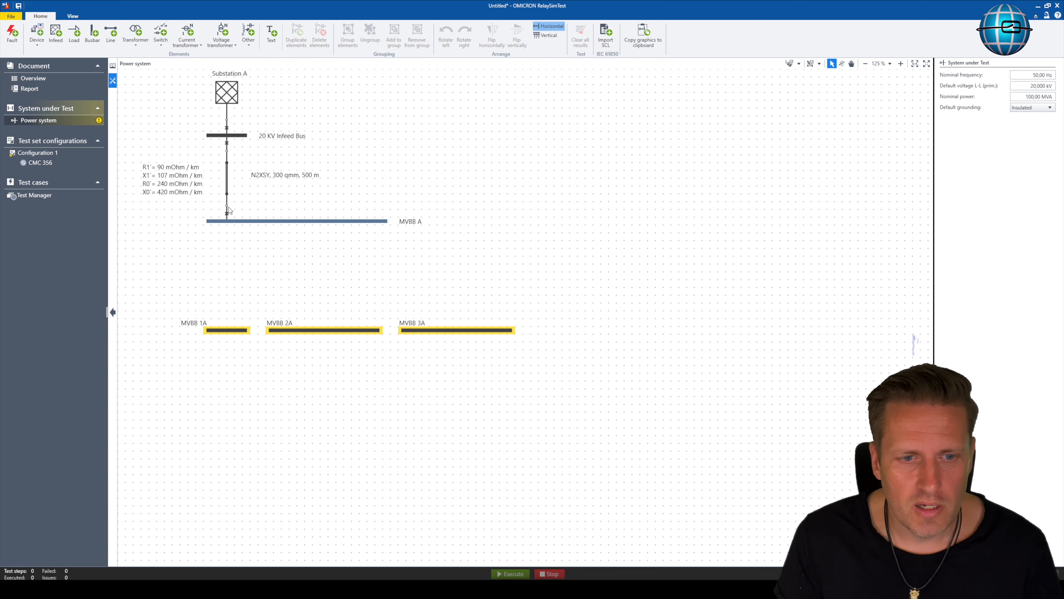
Step: Move the N2XSY line's label farther to the right of the line
{"action": "left_click", "coordinate": [233, 188]}
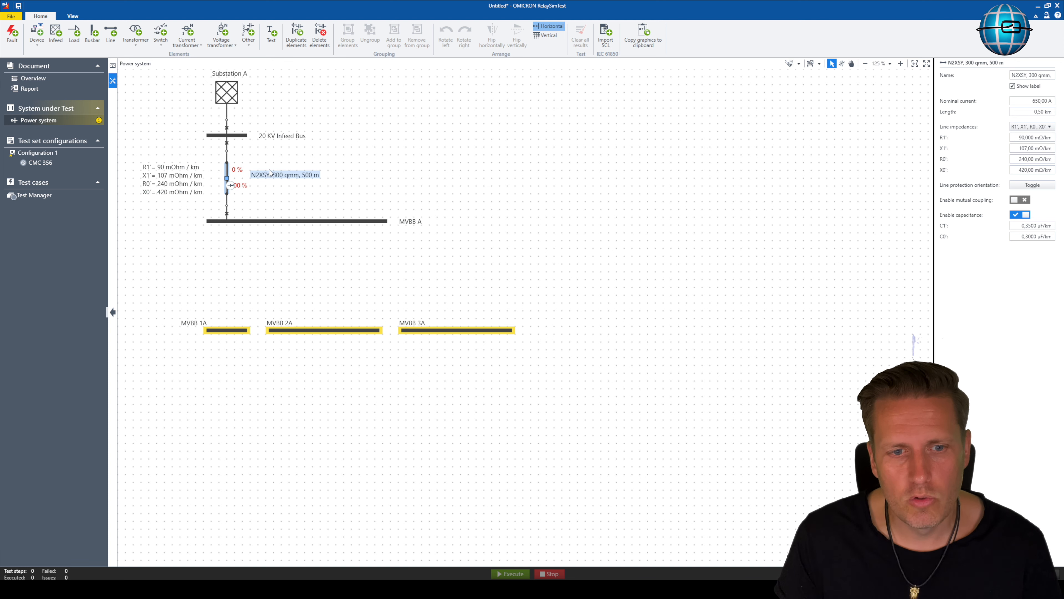
{"action": "left_click_drag", "start_coordinate": [277, 175], "coordinate": [308, 175]}
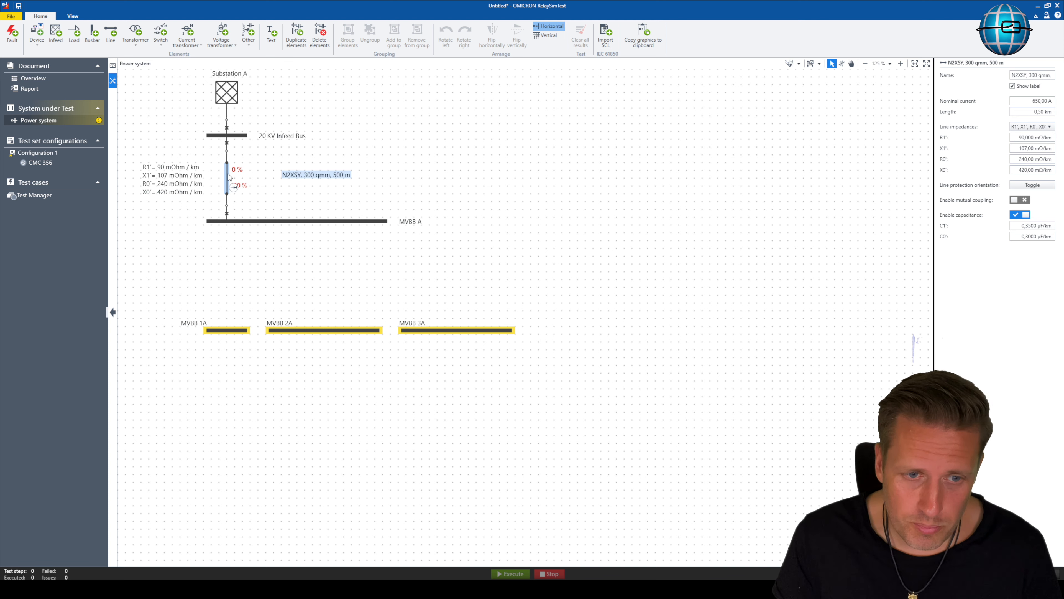
{"action": "right_click", "coordinate": [228, 175]}
{"action": "left_click", "coordinate": [243, 187]}
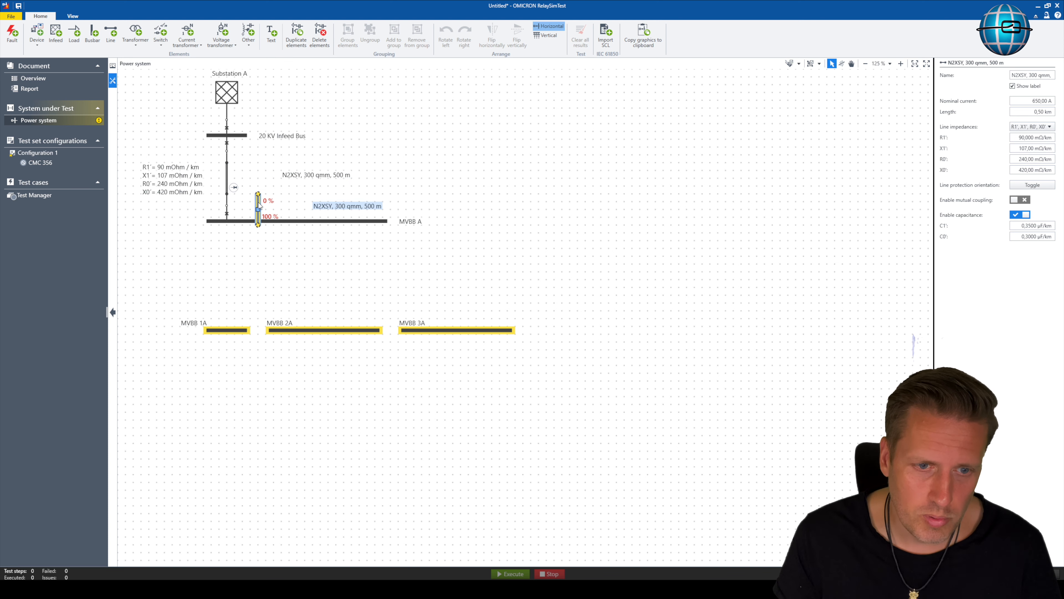
{"action": "mouse_move", "coordinate": [258, 163]}
{"action": "left_mouse_down"}
{"action": "mouse_move", "coordinate": [228, 162]}
{"action": "mouse_move", "coordinate": [257, 193]}
{"action": "mouse_move", "coordinate": [227, 194]}
{"action": "left_mouse_up"}
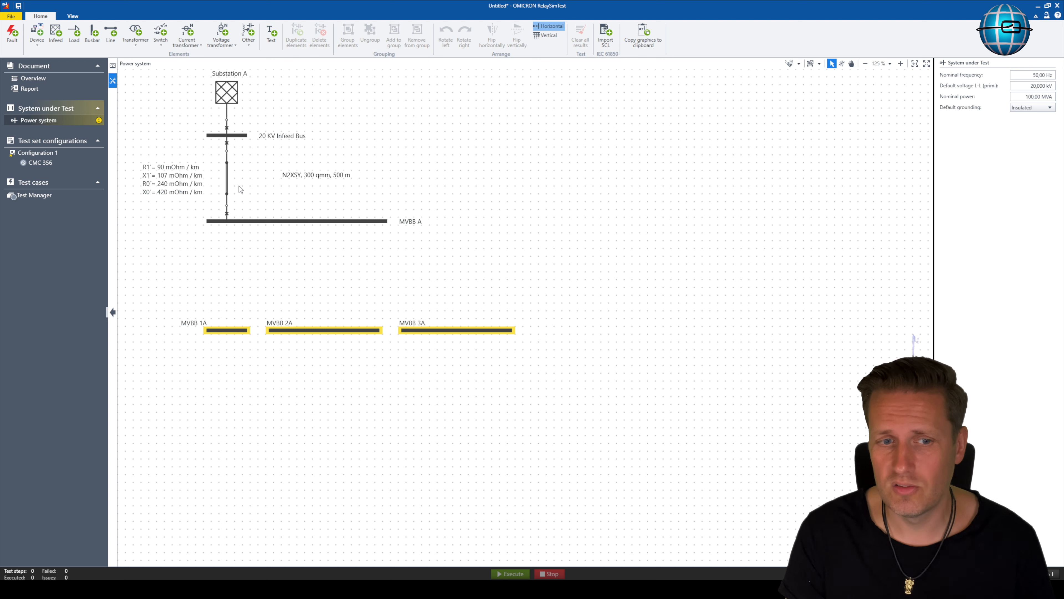
Step: Hide the duplicate label on one of the two overlapping N2XSY lines above MVBB A
{"action": "left_click", "coordinate": [227, 187]}
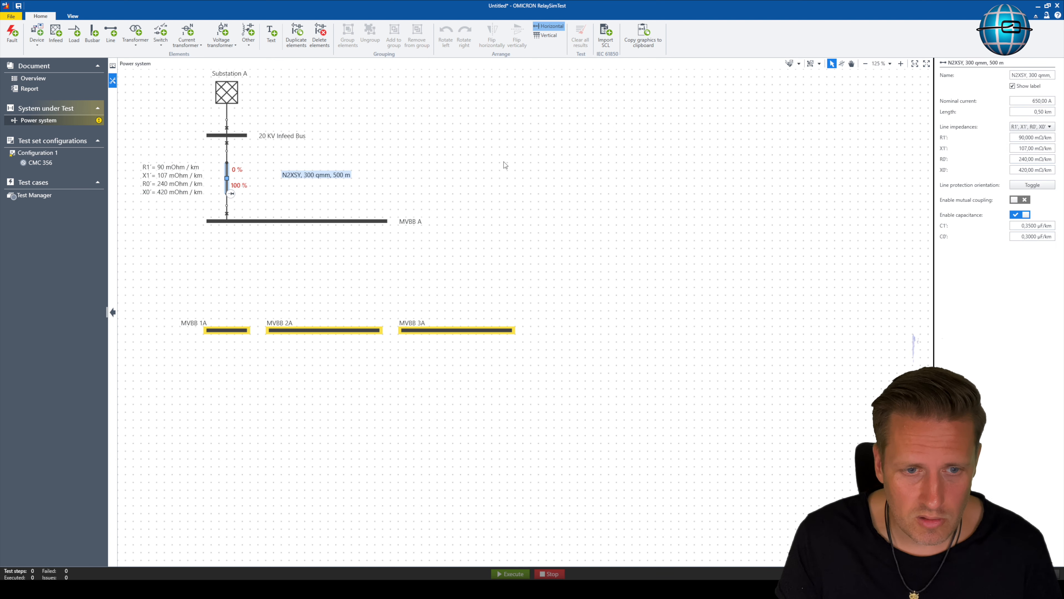
{"action": "left_click", "coordinate": [1013, 86]}
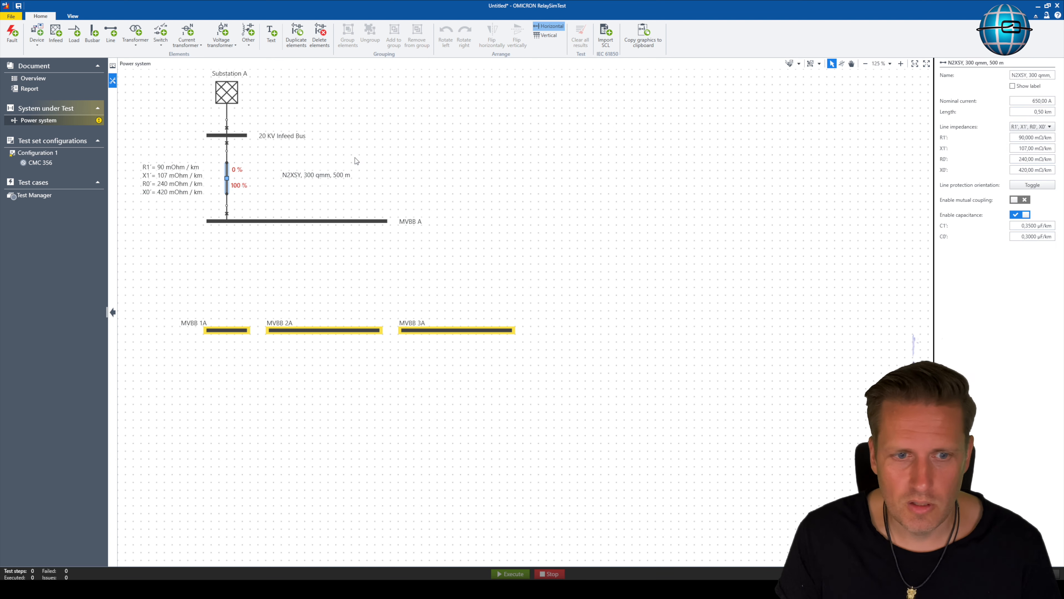
Step: Pull the unlabelled N2XSY line out sideways to expose the parallel system, and straighten it back onto the other line
{"action": "left_click_drag", "start_coordinate": [227, 178], "coordinate": [252, 178]}
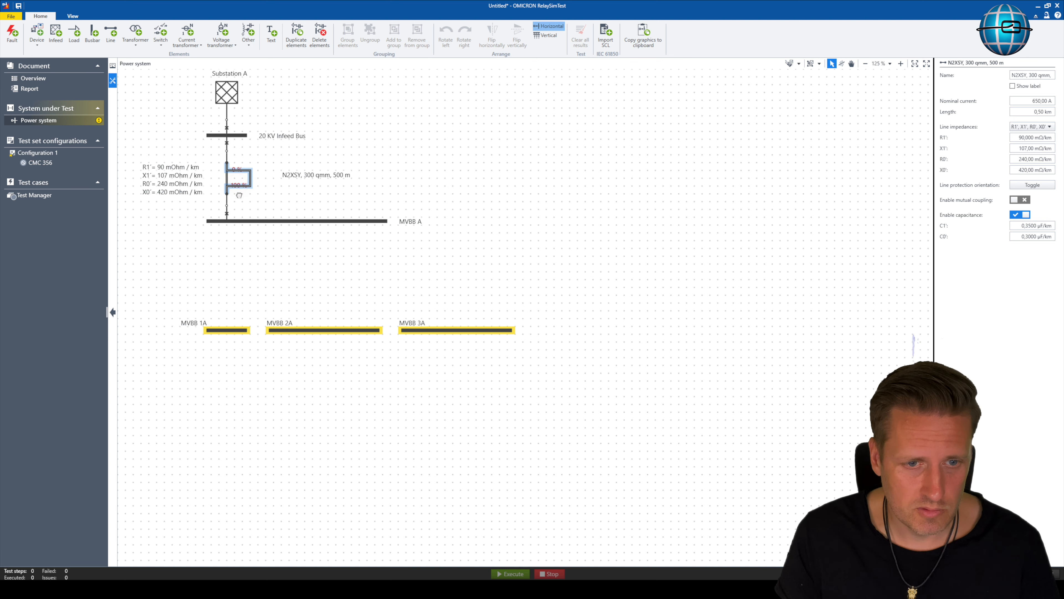
{"action": "left_click", "coordinate": [239, 185]}
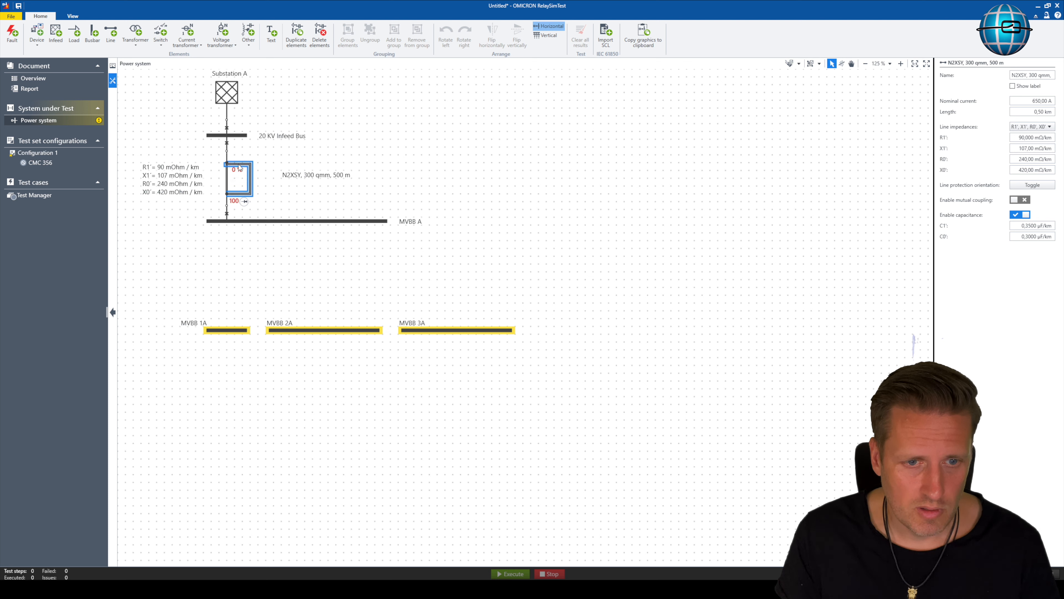
{"action": "left_click", "coordinate": [268, 158]}
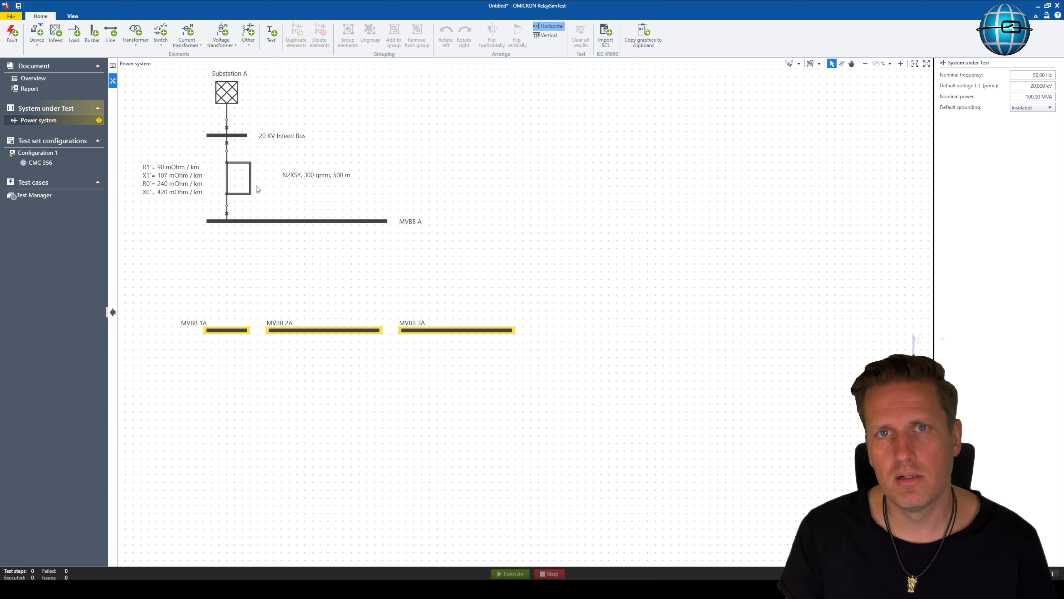
{"action": "left_click", "coordinate": [251, 180]}
{"action": "mouse_move", "coordinate": [251, 179]}
{"action": "left_mouse_down"}
{"action": "mouse_move", "coordinate": [226, 179]}
{"action": "mouse_move", "coordinate": [255, 176]}
{"action": "left_mouse_up"}
Step: Move the N2XSY label closer to the line and change its text to "N2XSY, 300 qmm, 500 m ( 2 Systems )"
{"action": "left_click", "coordinate": [284, 173]}
{"action": "double_click", "coordinate": [274, 176]}
{"action": "key", "text": "End"}
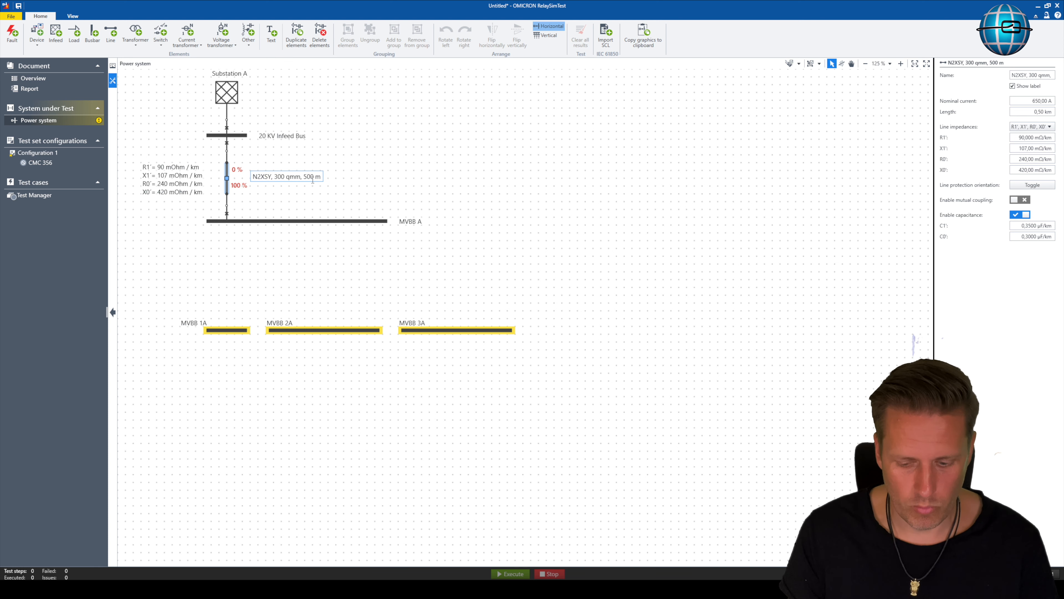
{"action": "type", "text": "( 2 Systems"}
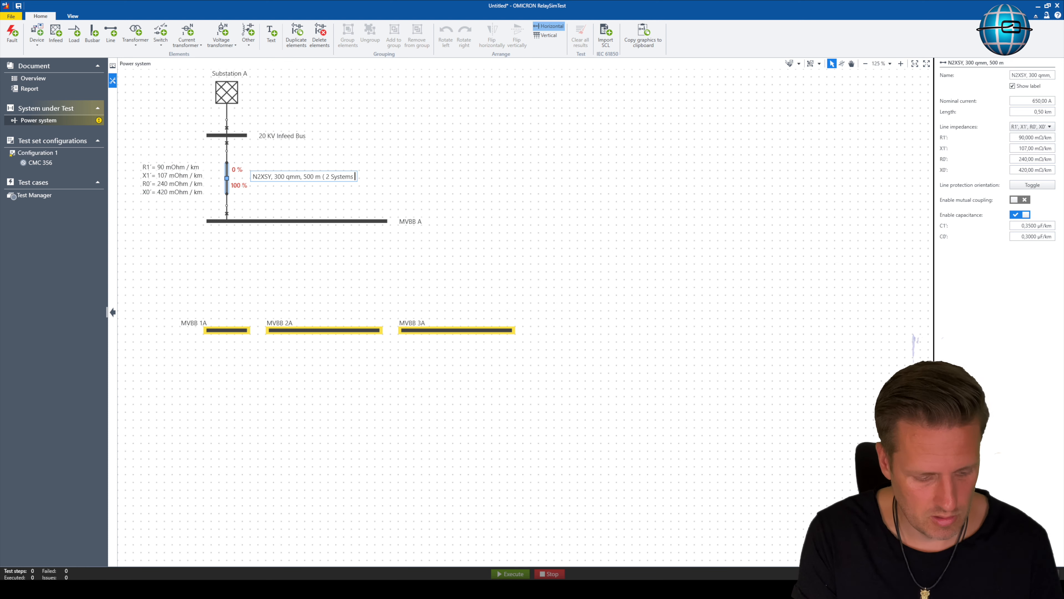
{"action": "type", "text": " )"}
{"action": "key", "text": "Return"}
{"action": "left_click", "coordinate": [324, 188]}
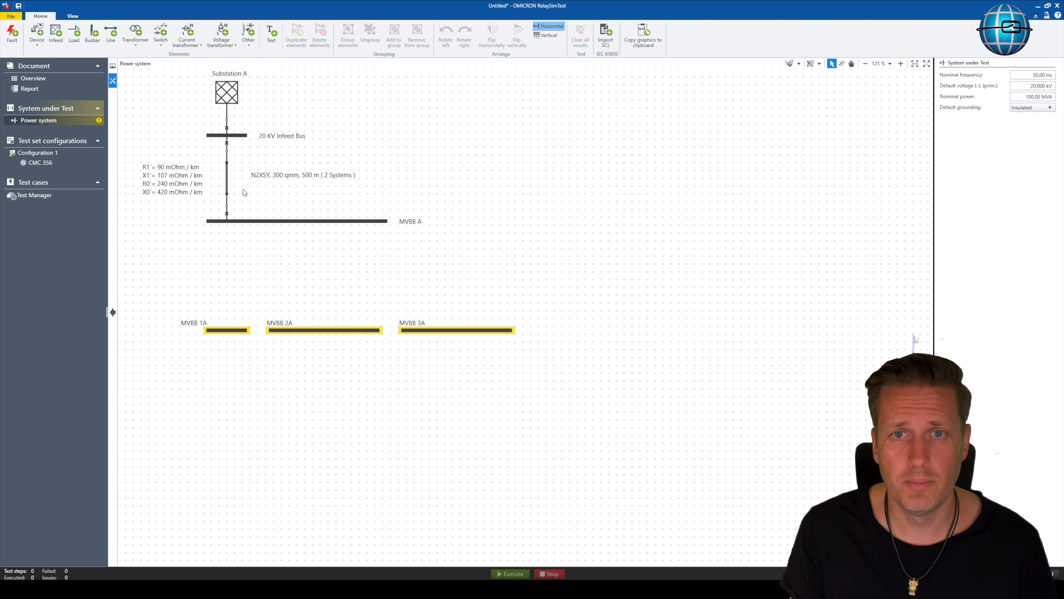
{"action": "left_click", "coordinate": [227, 178]}
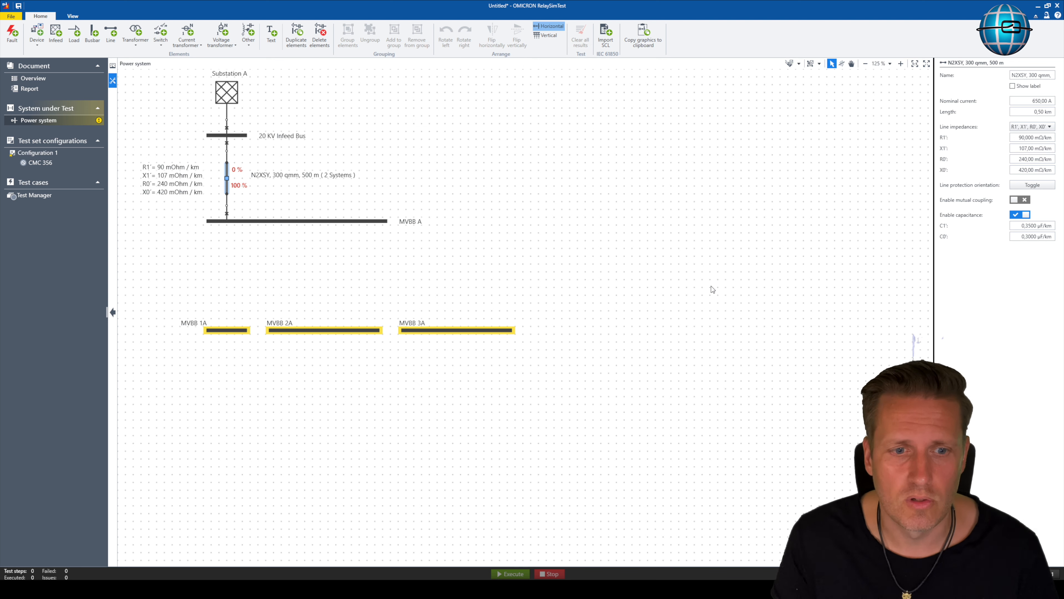
{"action": "left_click", "coordinate": [619, 278]}
{"action": "left_click", "coordinate": [228, 181]}
{"action": "left_click", "coordinate": [285, 247]}
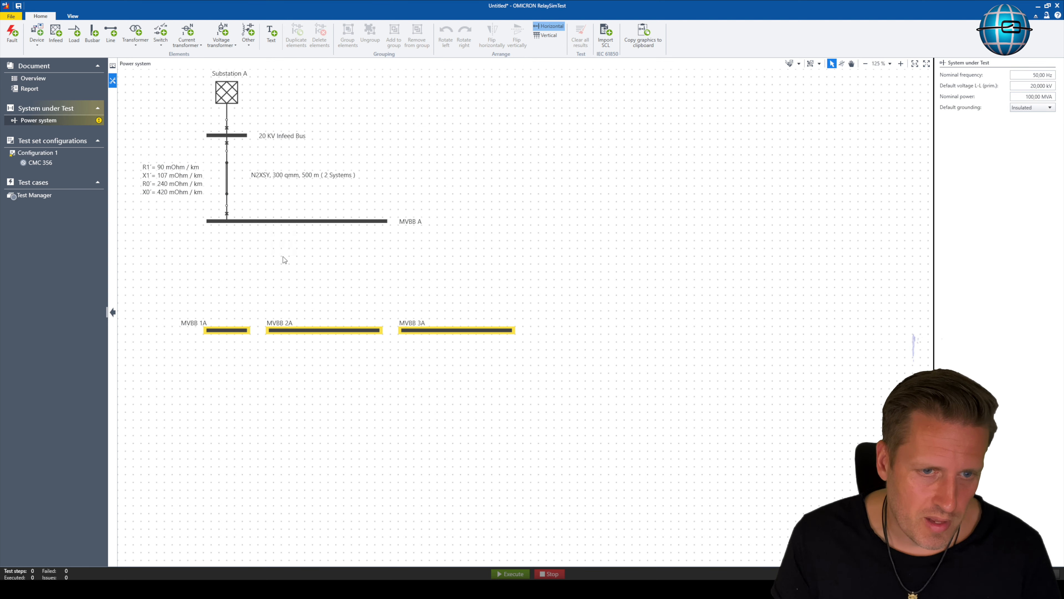
Step: Duplicate the N2XSY line and connect the copy between busbars MVBB A and MVBB 1A
{"action": "right_click", "coordinate": [227, 183]}
{"action": "left_click", "coordinate": [235, 196]}
{"action": "left_click_drag", "start_coordinate": [259, 205], "coordinate": [229, 221]}
{"action": "left_click_drag", "start_coordinate": [227, 287], "coordinate": [227, 330]}
Step: Set the length of the line between MVBB A and MVBB 1A to 0,1 km
{"action": "left_click", "coordinate": [228, 276]}
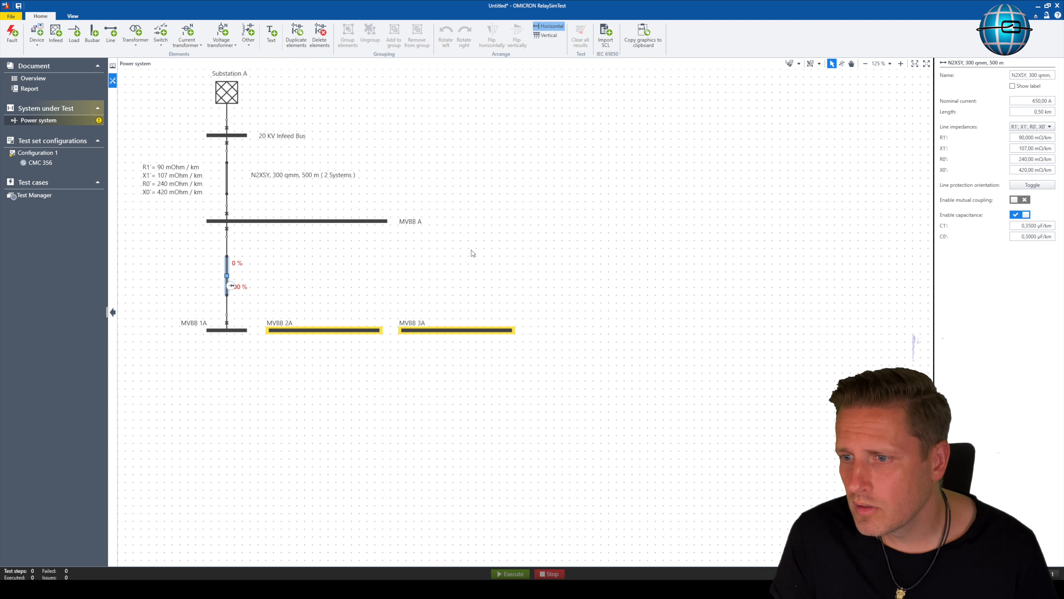
{"action": "left_click", "coordinate": [1039, 111]}
{"action": "type", "text": "0,1k"}
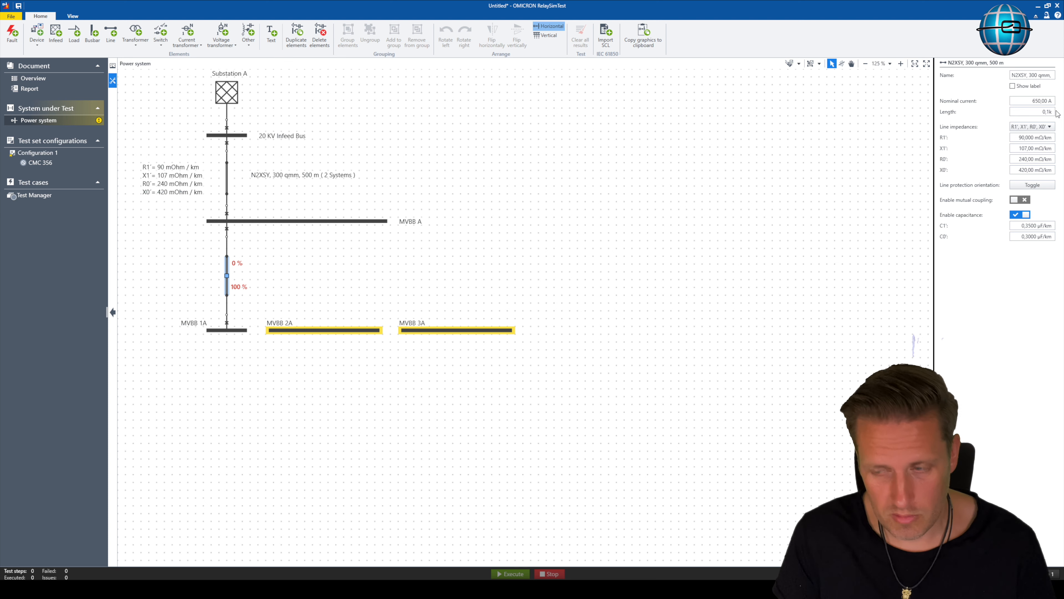
{"action": "key", "text": "Return"}
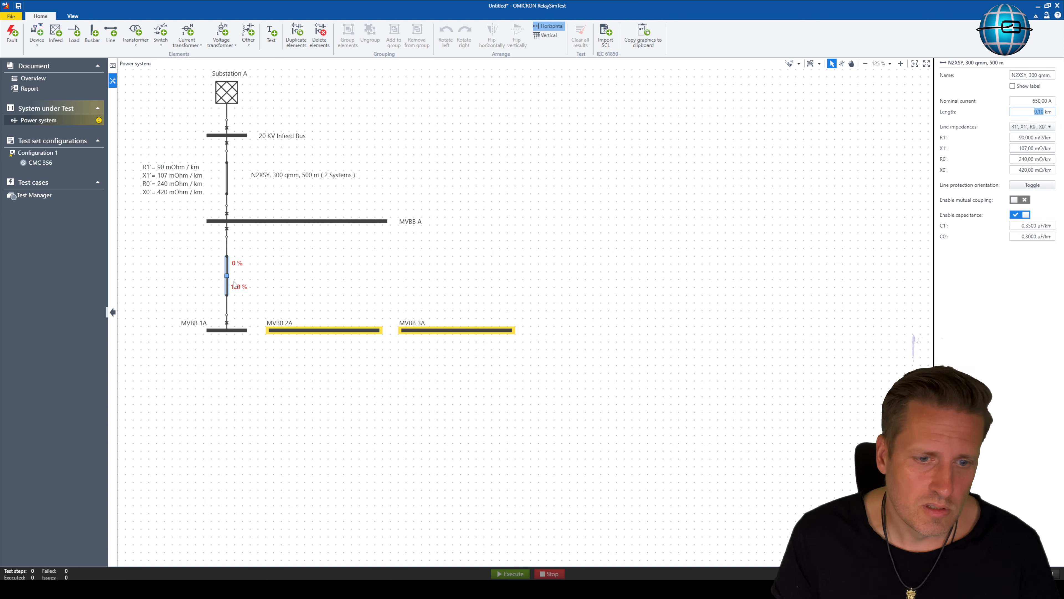
Step: Duplicate the line feeding MVBB 1A and connect the copy from MVBB 1A to MVBB 2A, running horizontally below the busbars
{"action": "right_click", "coordinate": [227, 269]}
{"action": "left_click", "coordinate": [238, 283]}
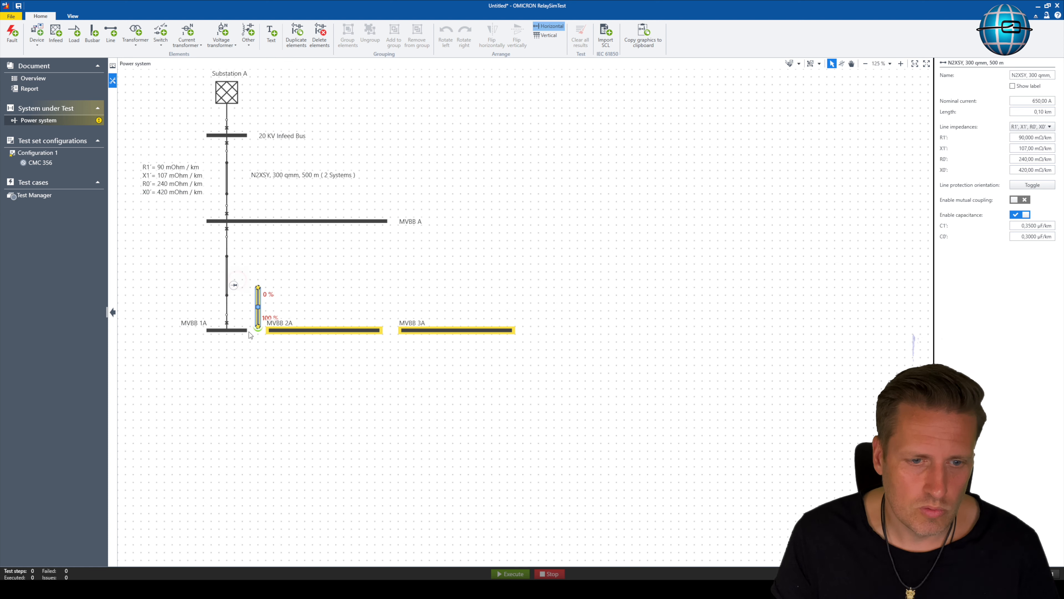
{"action": "left_click_drag", "start_coordinate": [256, 300], "coordinate": [227, 334]}
{"action": "left_click", "coordinate": [227, 283]}
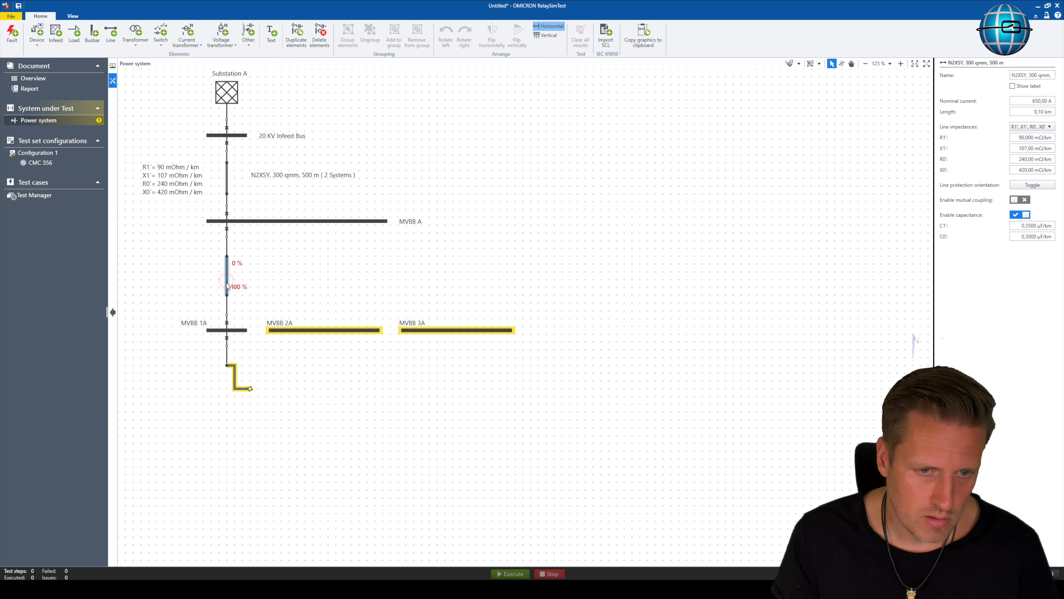
{"action": "left_click_drag", "start_coordinate": [251, 388], "coordinate": [273, 334]}
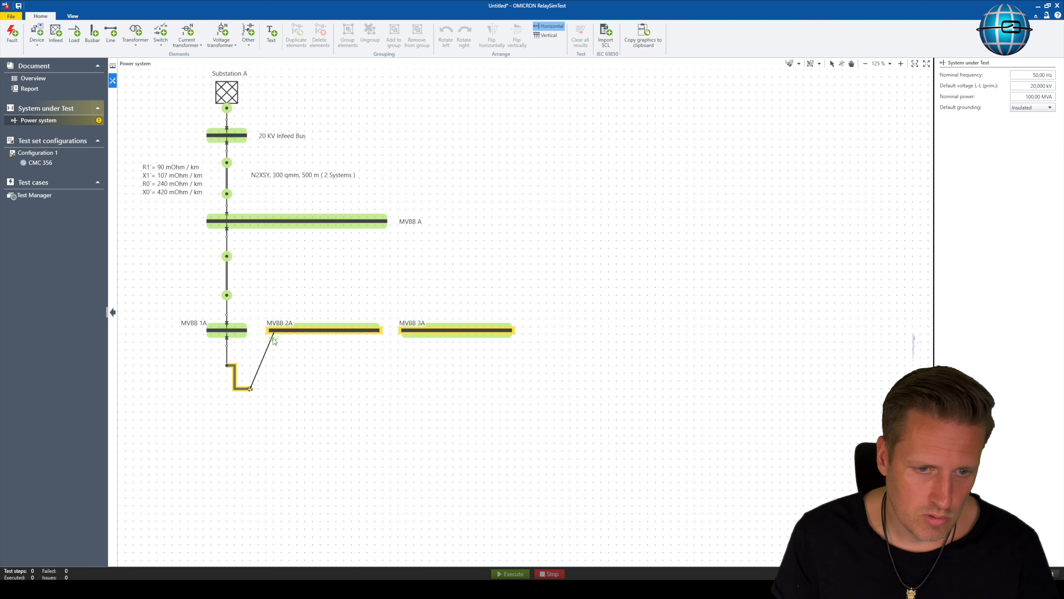
{"action": "left_click", "coordinate": [229, 357]}
{"action": "left_click_drag", "start_coordinate": [236, 381], "coordinate": [211, 345]}
{"action": "left_click", "coordinate": [268, 388]}
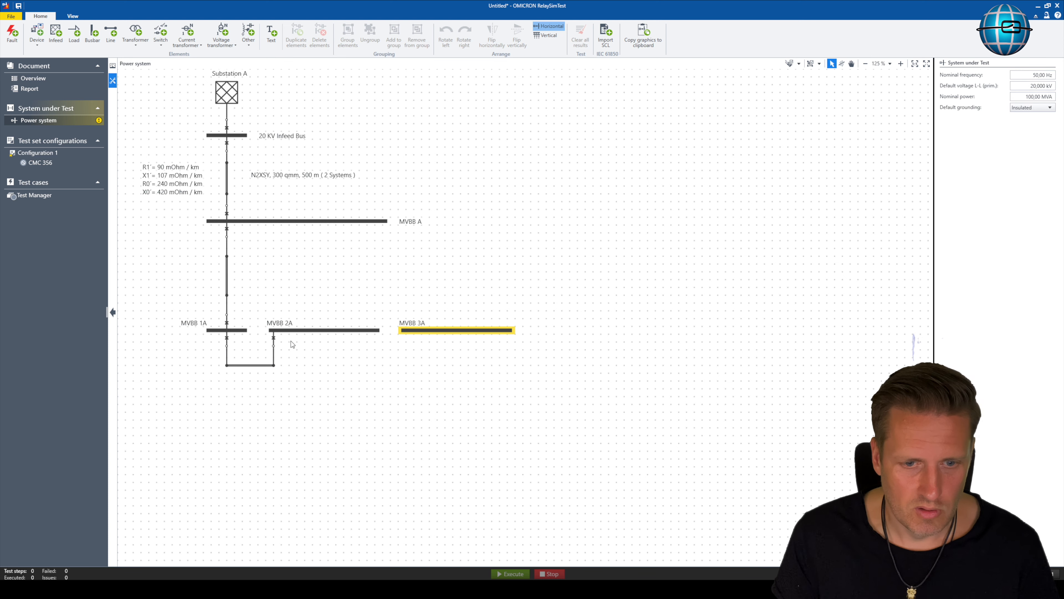
Step: Duplicate the horizontal link line and connect the copy between busbars MVBB 2A and MVBB 3A
{"action": "right_click", "coordinate": [258, 364]}
{"action": "left_click", "coordinate": [289, 379]}
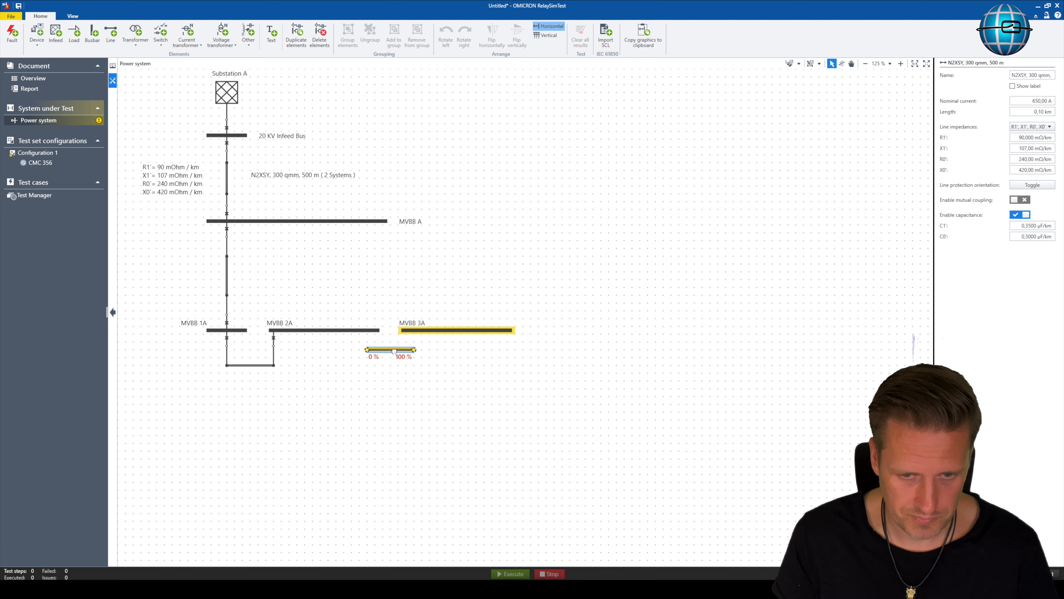
{"action": "left_click", "coordinate": [364, 345]}
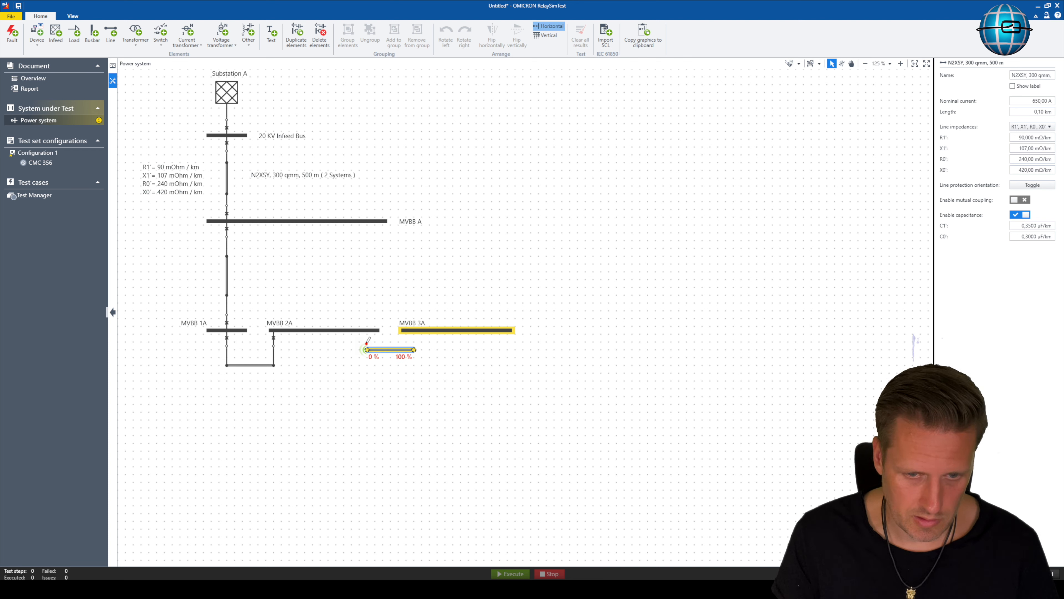
{"action": "left_click_drag", "start_coordinate": [415, 349], "coordinate": [406, 330]}
Step: Raise both horizontal link lines closer to the undersides of the MVBB 1A, 2A and 3A busbars
{"action": "left_click", "coordinate": [251, 366]}
{"action": "left_click_drag", "start_coordinate": [250, 365], "coordinate": [250, 350]}
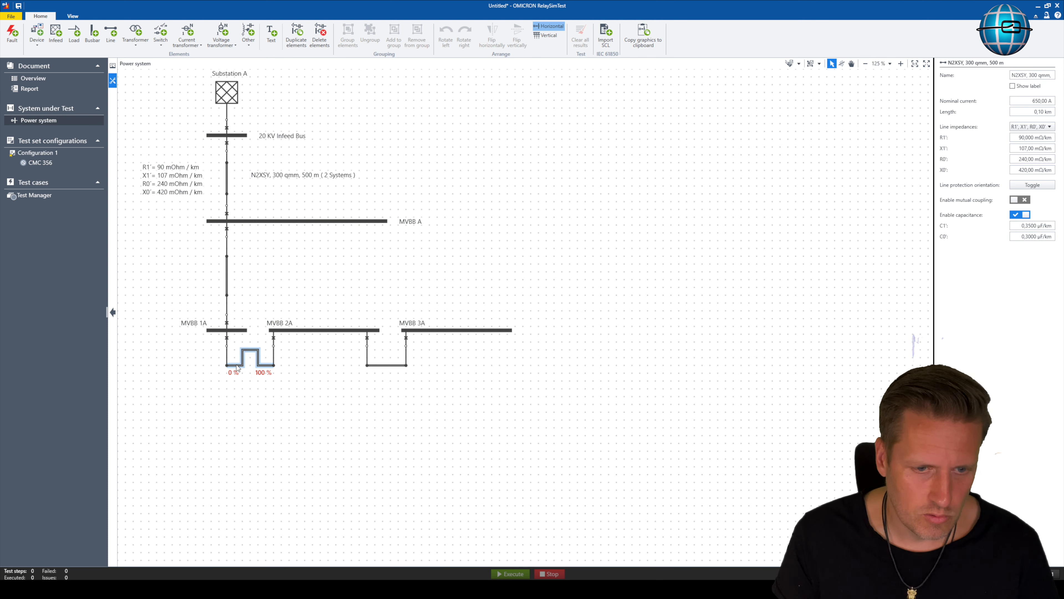
{"action": "left_click_drag", "start_coordinate": [289, 386], "coordinate": [227, 357]}
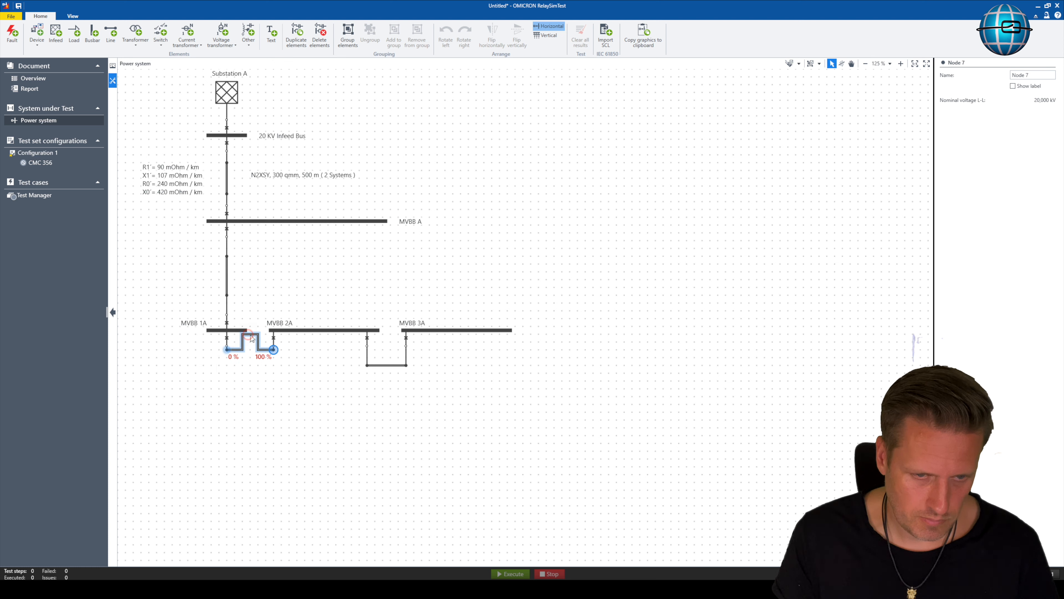
{"action": "left_click_drag", "start_coordinate": [251, 335], "coordinate": [251, 347]}
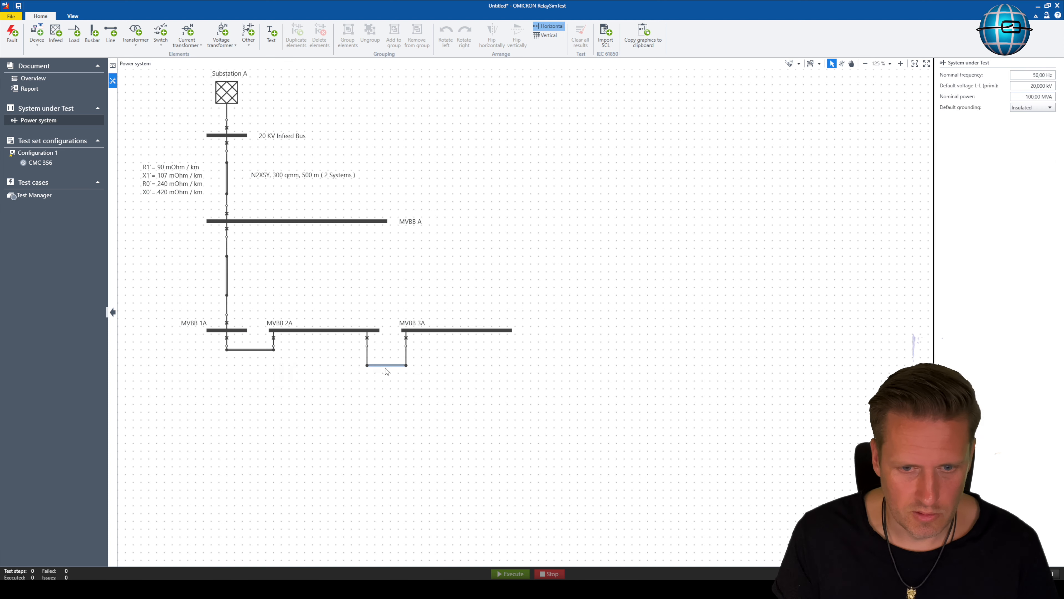
{"action": "left_click_drag", "start_coordinate": [340, 361], "coordinate": [392, 352]}
{"action": "left_click", "coordinate": [407, 368]}
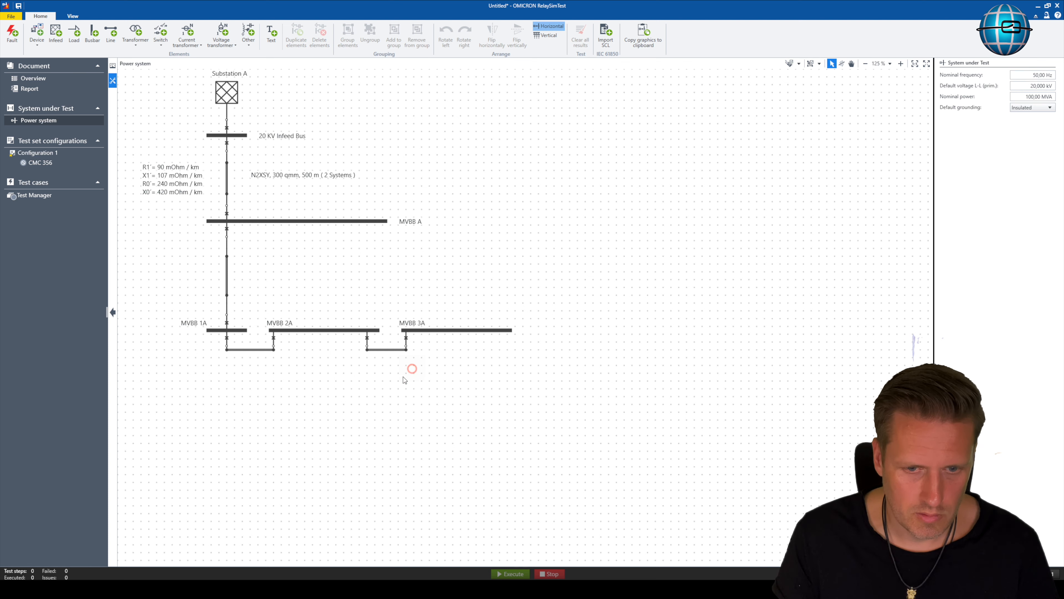
{"action": "left_click", "coordinate": [364, 331]}
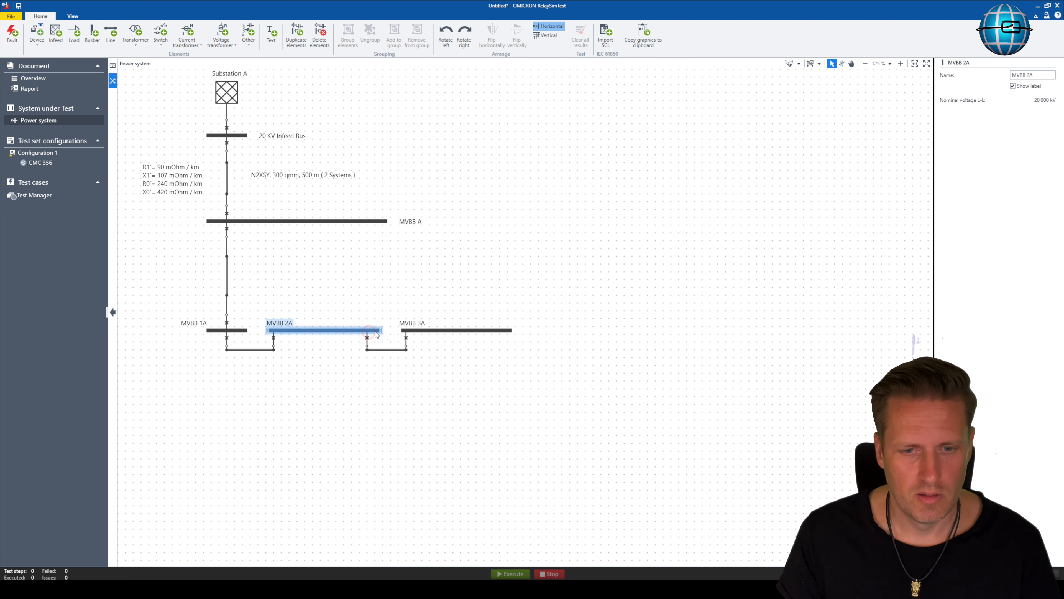
{"action": "left_click_drag", "start_coordinate": [375, 329], "coordinate": [377, 334]}
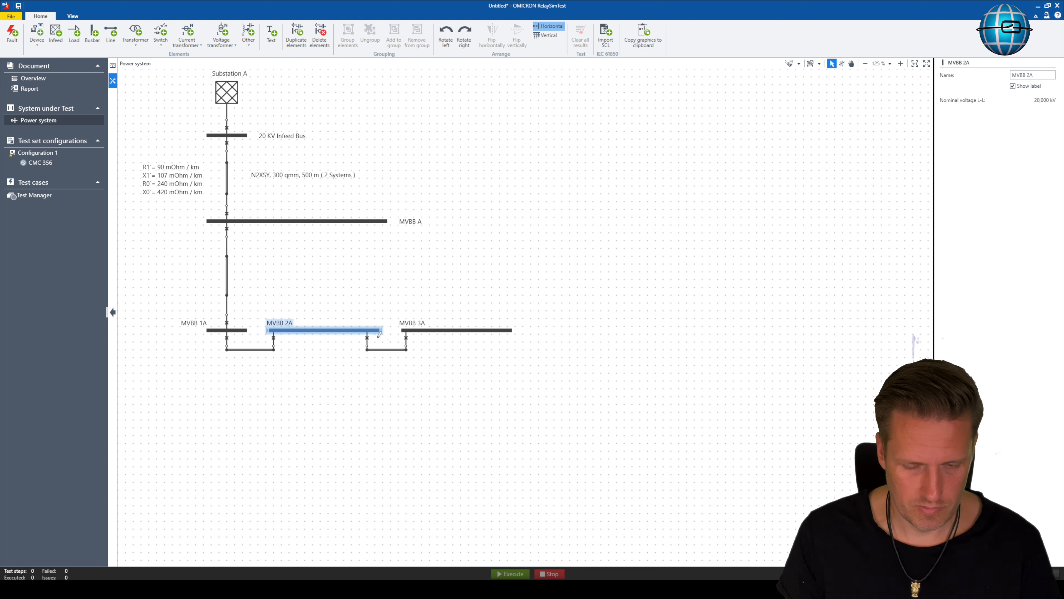
{"action": "left_click", "coordinate": [475, 423]}
Step: Shift busbar MVBB 3A, together with its label and attached line end, slightly to the right
{"action": "left_click_drag", "start_coordinate": [586, 384], "coordinate": [546, 364]}
{"action": "left_click_drag", "start_coordinate": [484, 352], "coordinate": [364, 314]}
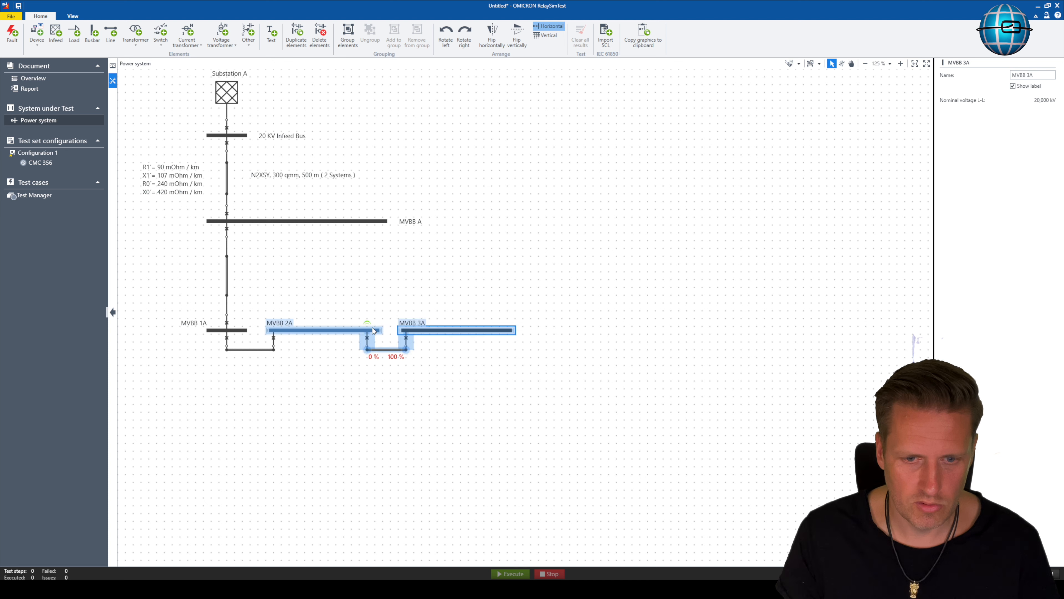
{"action": "left_click", "coordinate": [377, 328]}
{"action": "left_click", "coordinate": [442, 376]}
{"action": "left_click_drag", "start_coordinate": [578, 397], "coordinate": [446, 330]}
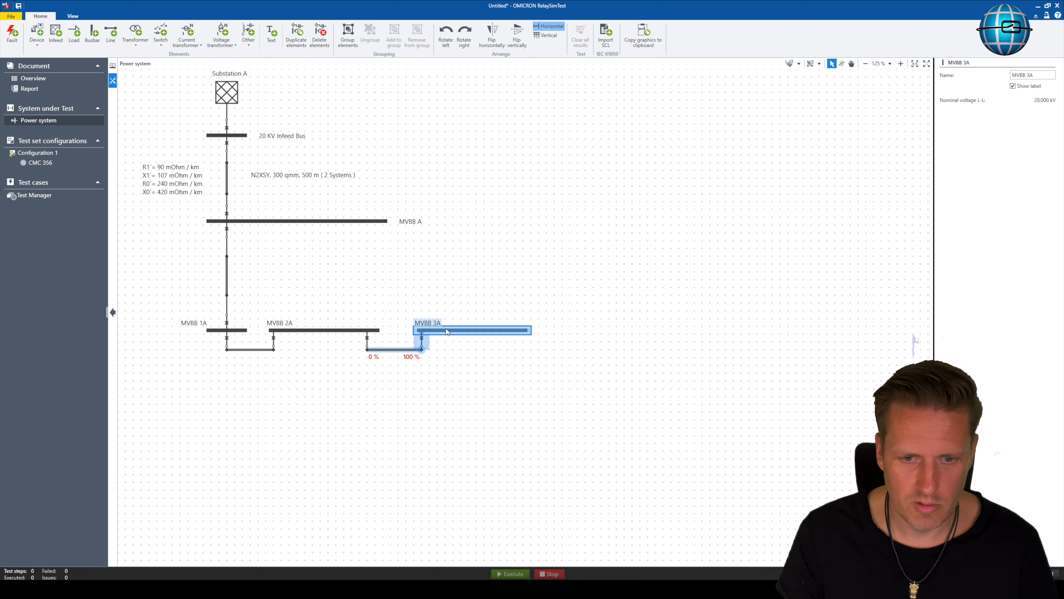
{"action": "left_click", "coordinate": [425, 384]}
Step: Extend busbars MVBB 2A and MVBB 3A to the right, moving the outgoing link connection toward MVBB 2A's right end
{"action": "left_click", "coordinate": [377, 331]}
{"action": "left_click_drag", "start_coordinate": [378, 330], "coordinate": [391, 348]}
{"action": "left_click", "coordinate": [361, 346]}
{"action": "left_click", "coordinate": [512, 331]}
{"action": "left_click_drag", "start_coordinate": [529, 331], "coordinate": [536, 332]}
{"action": "left_click", "coordinate": [536, 292]}
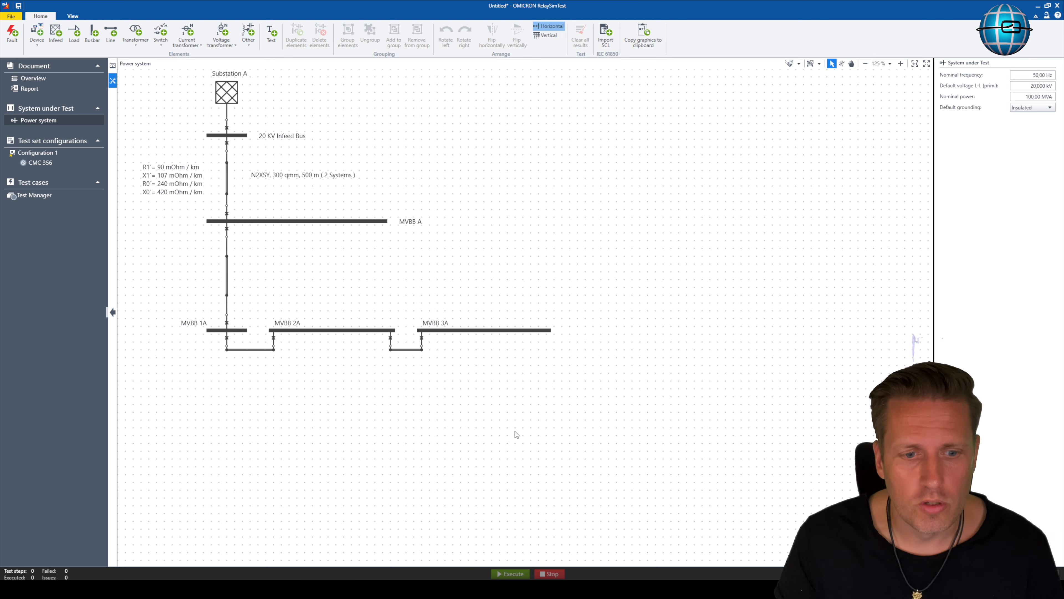
Step: Insert a two-winding transformer and position it below busbar MVBB 2A
{"action": "right_click", "coordinate": [343, 397]}
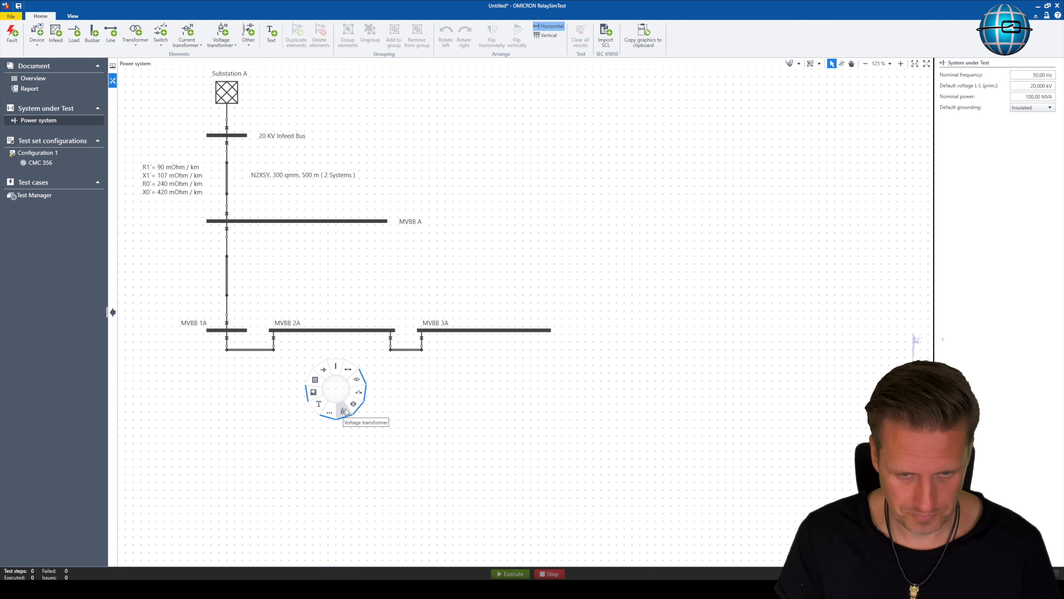
{"action": "left_click", "coordinate": [358, 380]}
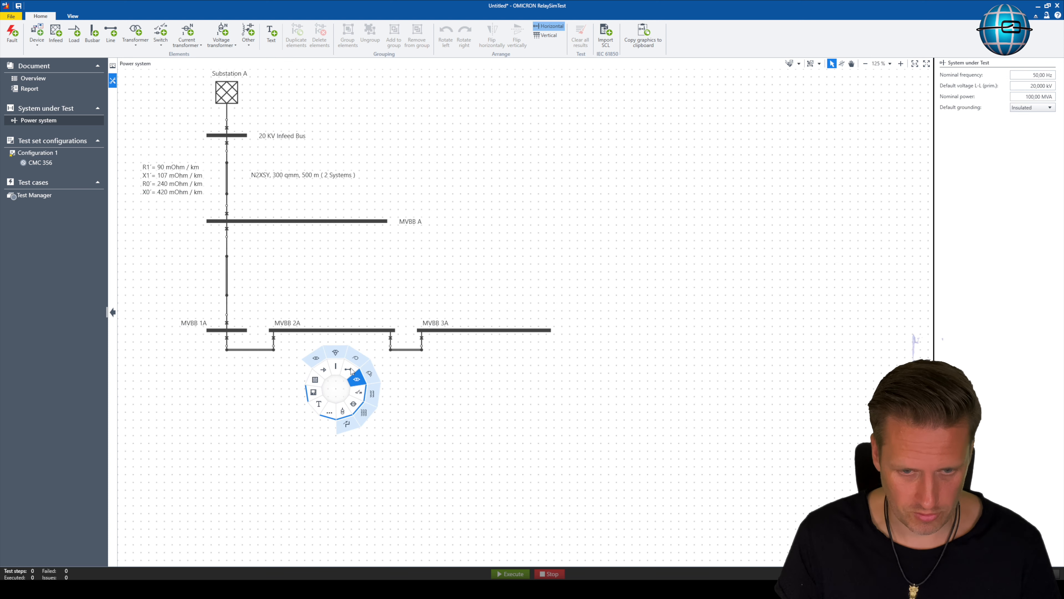
{"action": "left_click", "coordinate": [315, 358]}
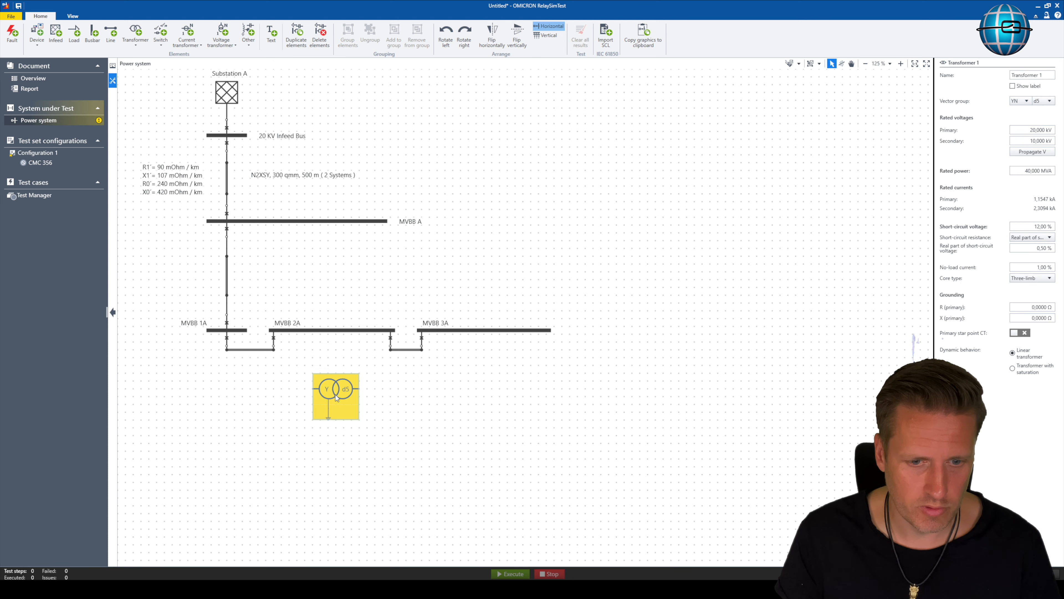
{"action": "left_click_drag", "start_coordinate": [310, 396], "coordinate": [295, 397]}
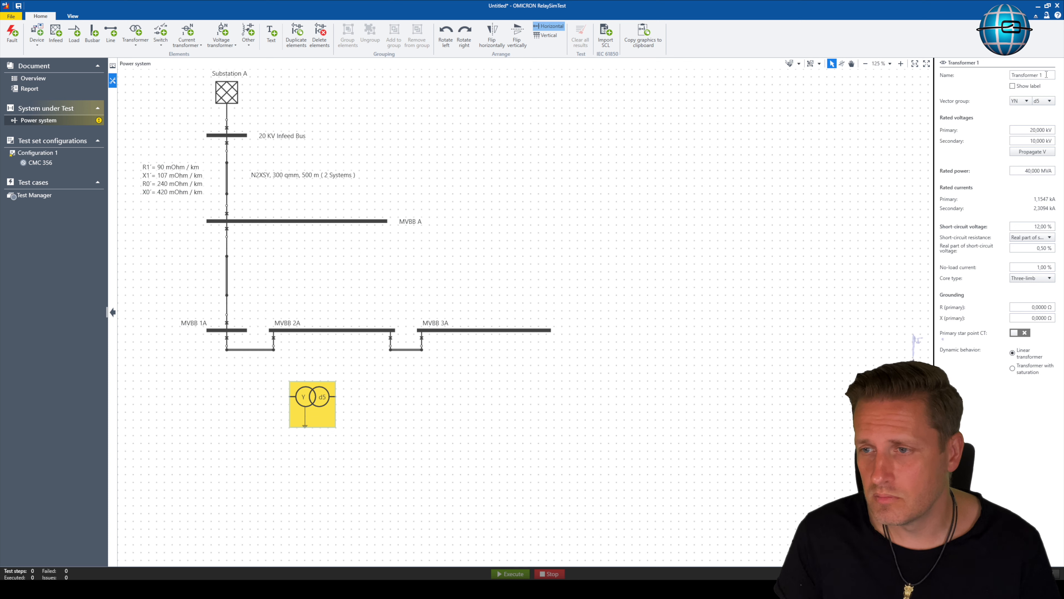
Step: Set the new transformer's vector group to D on the primary side and yn5 on the secondary side
{"action": "left_click", "coordinate": [1024, 101]}
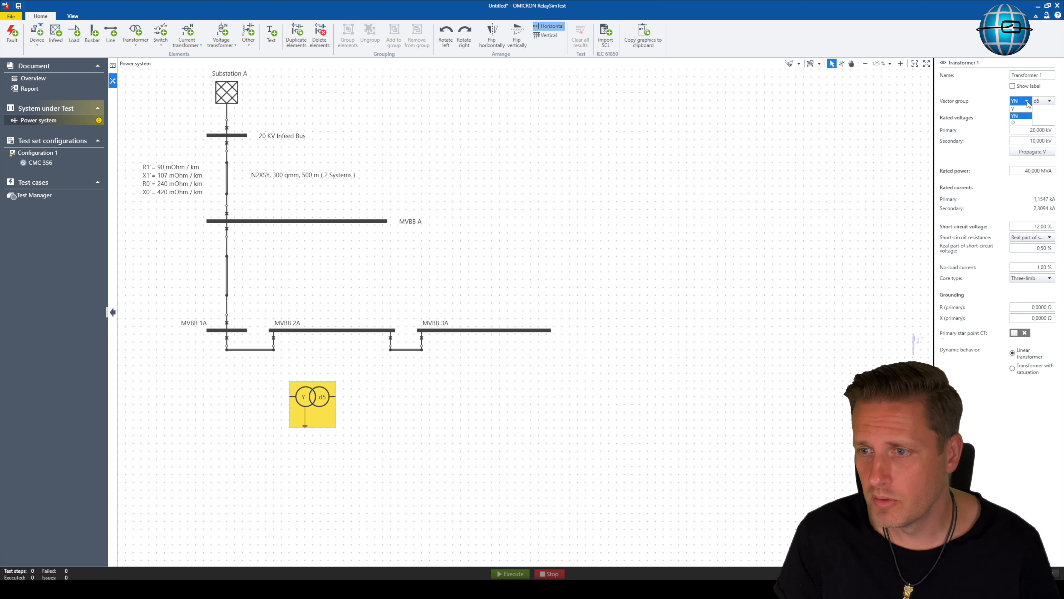
{"action": "left_click", "coordinate": [1022, 122]}
{"action": "left_click", "coordinate": [1045, 101]}
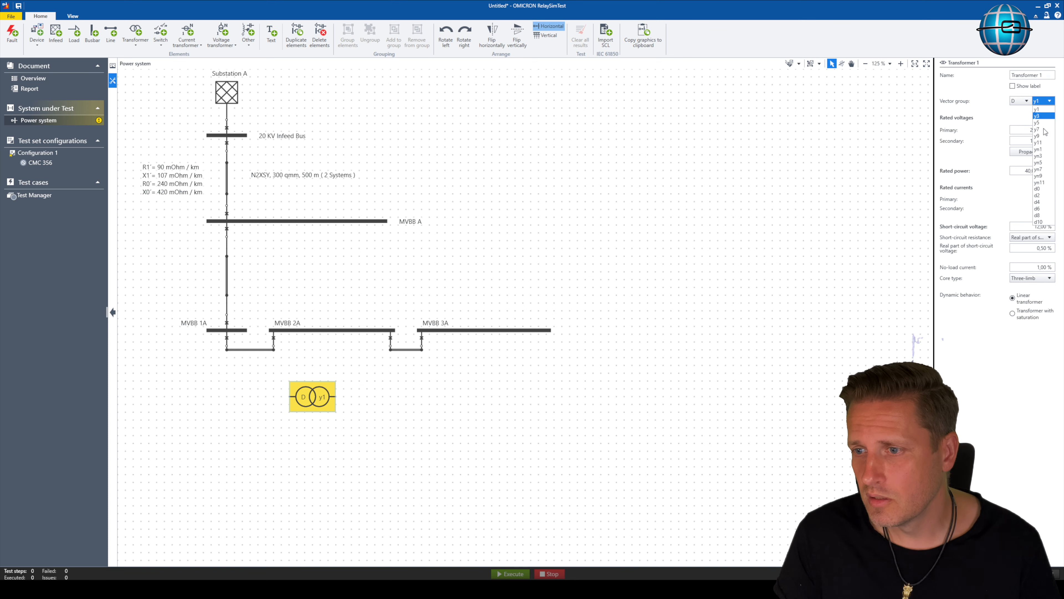
{"action": "left_click", "coordinate": [1048, 163]}
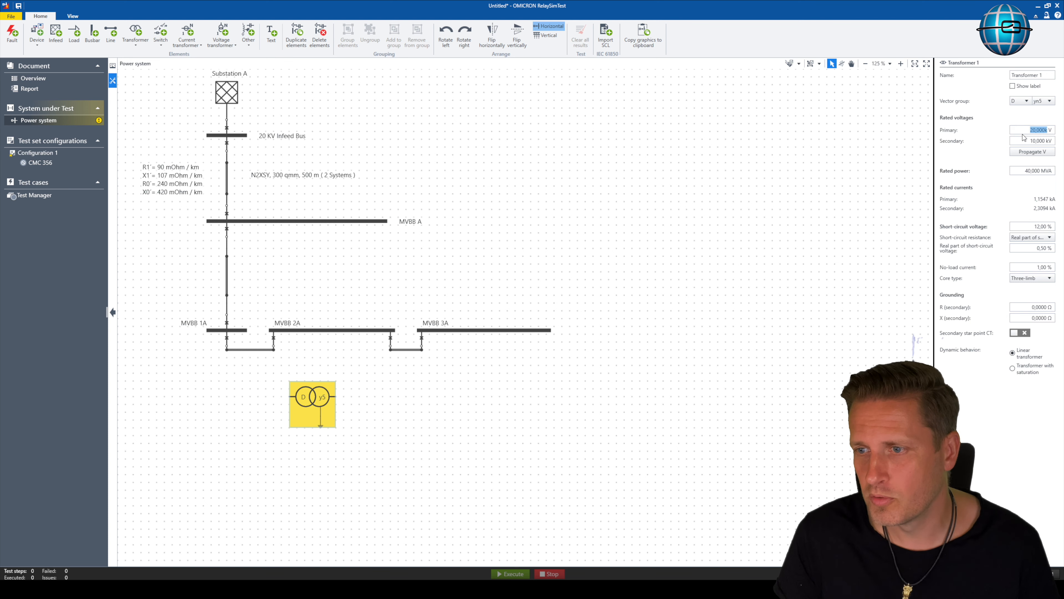
Step: Set the transformer's secondary rated voltage to 0.4 kV and its rated power to 1.6 MVA
{"action": "left_click", "coordinate": [1024, 141]}
{"action": "type", "text": "0,4kV"}
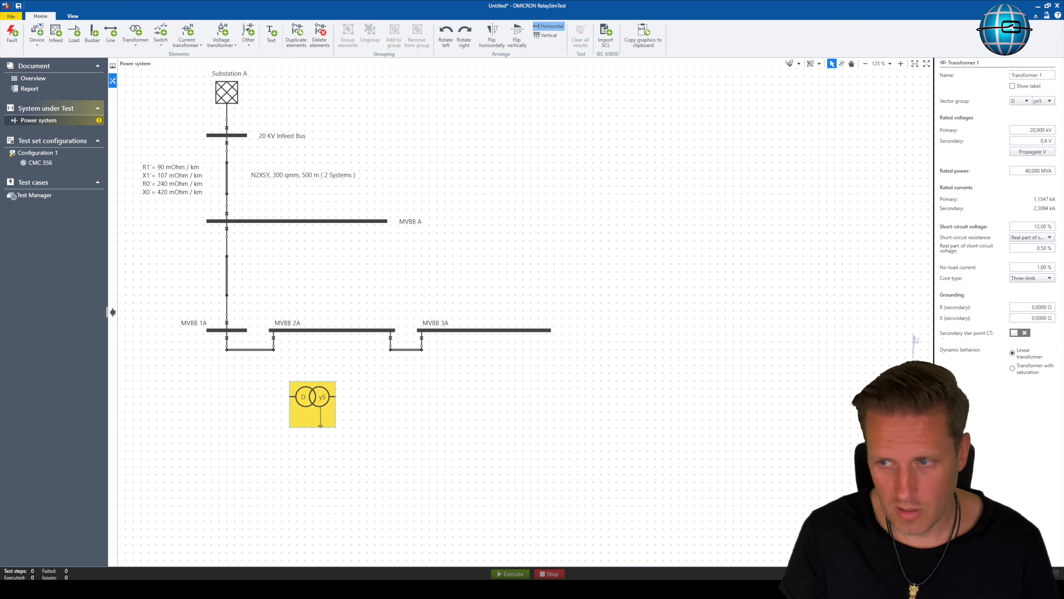
{"action": "left_click", "coordinate": [1028, 130]}
{"action": "left_click", "coordinate": [1016, 174]}
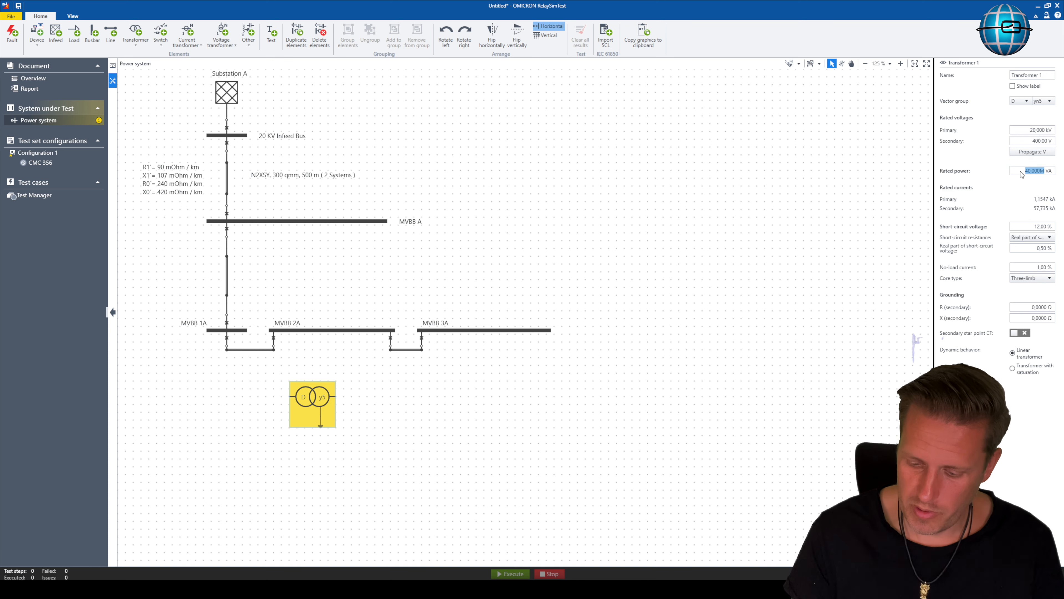
{"action": "type", "text": "1"}
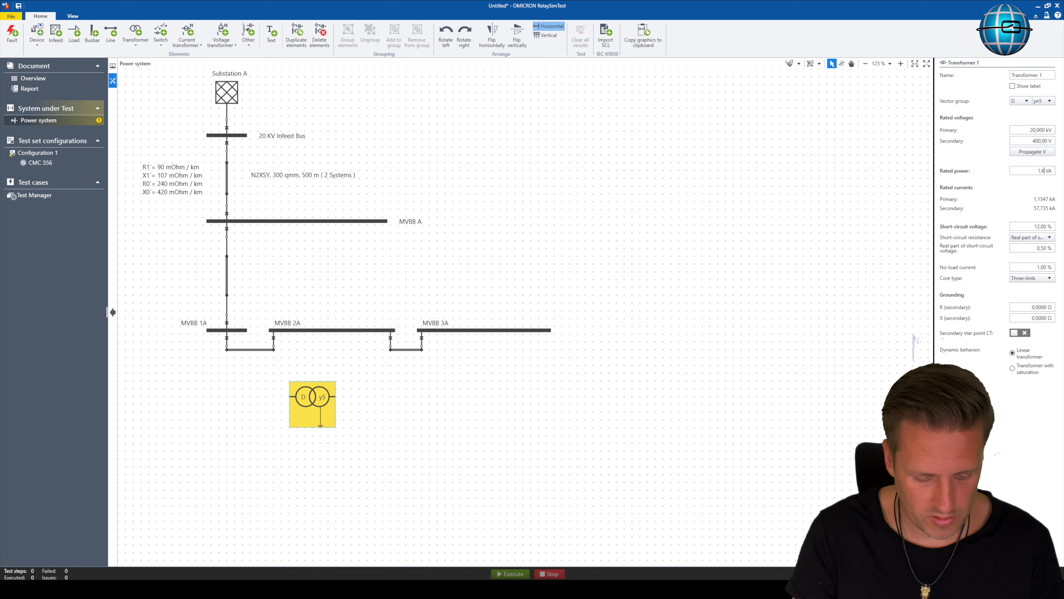
{"action": "type", "text": ",6000 M"}
{"action": "key", "text": "Return"}
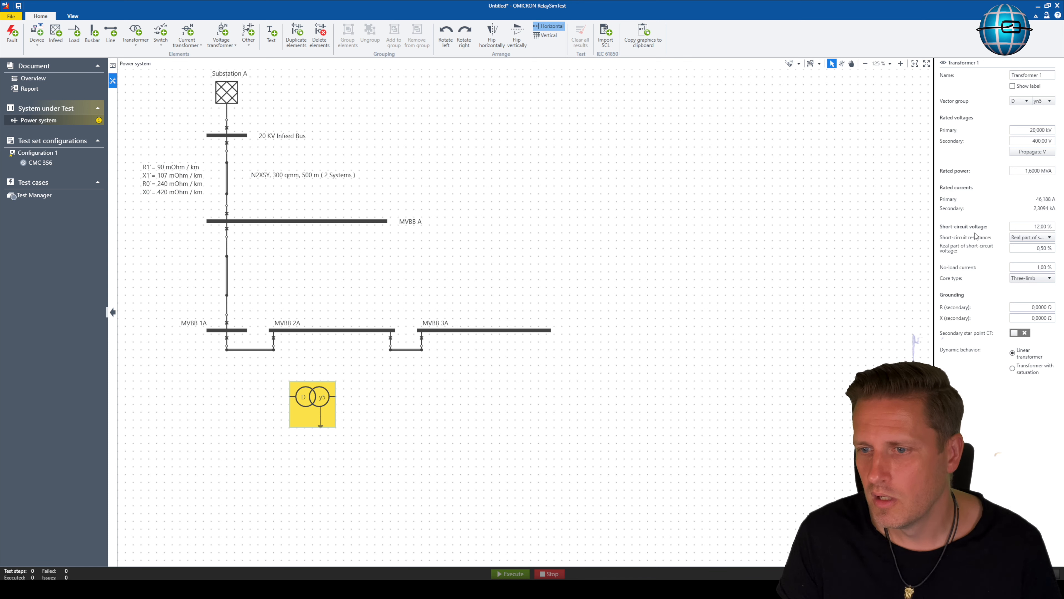
Step: Set the transformer's short-circuit voltage to 6 % and keep the secondary grounding resistance and reactance at zero
{"action": "left_click", "coordinate": [1019, 226]}
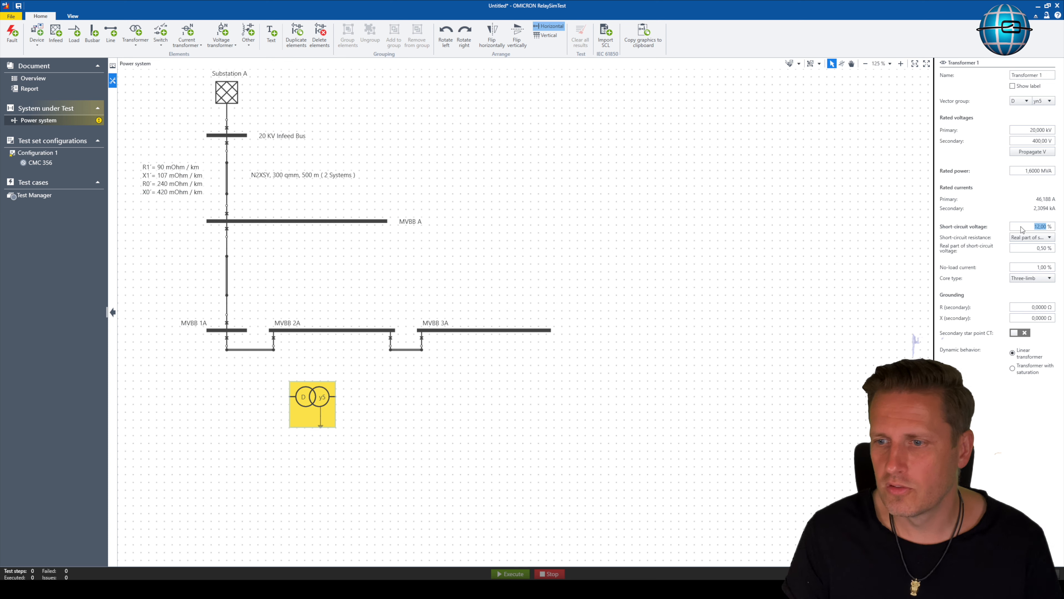
{"action": "type", "text": "6"}
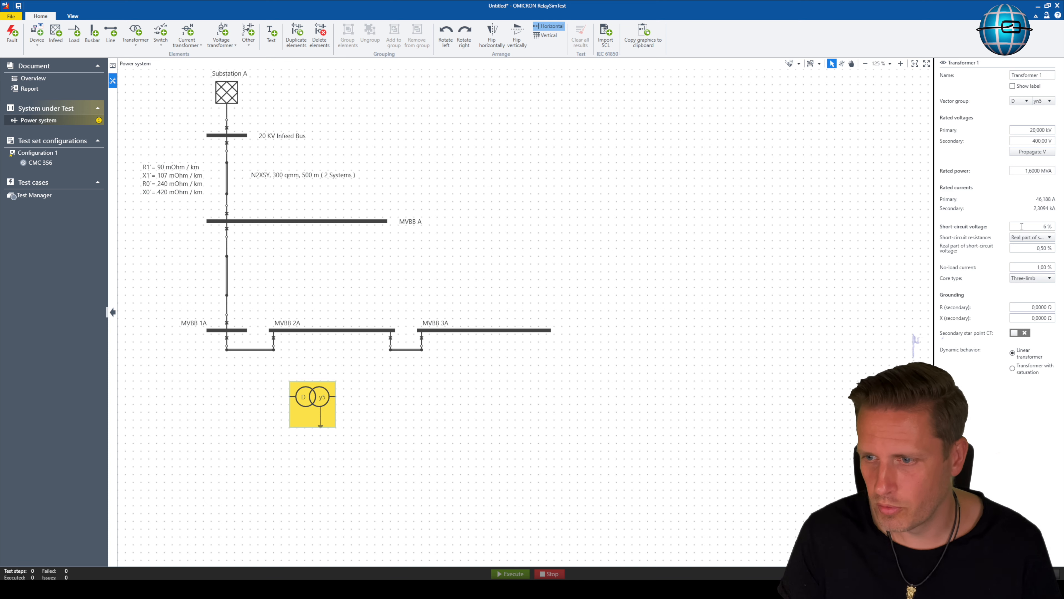
{"action": "left_click", "coordinate": [1024, 279]}
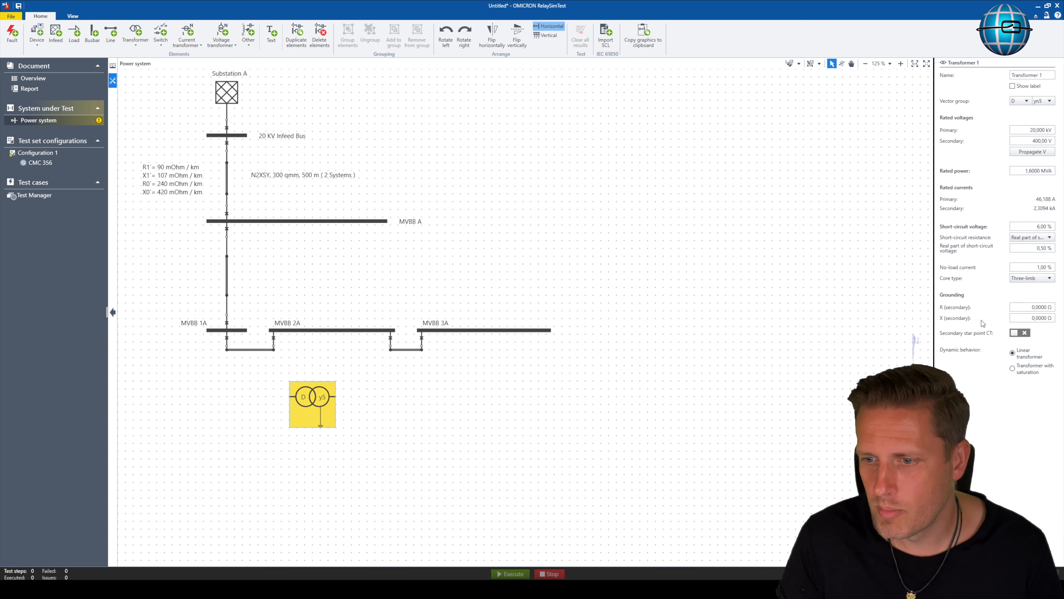
{"action": "left_click", "coordinate": [1027, 307]}
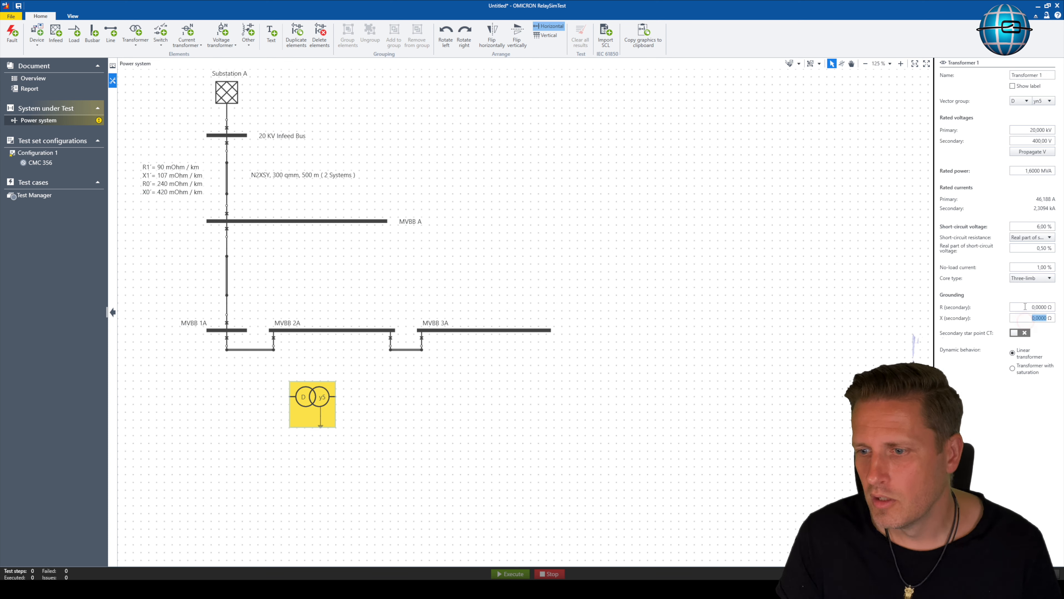
{"action": "left_click", "coordinate": [1027, 319]}
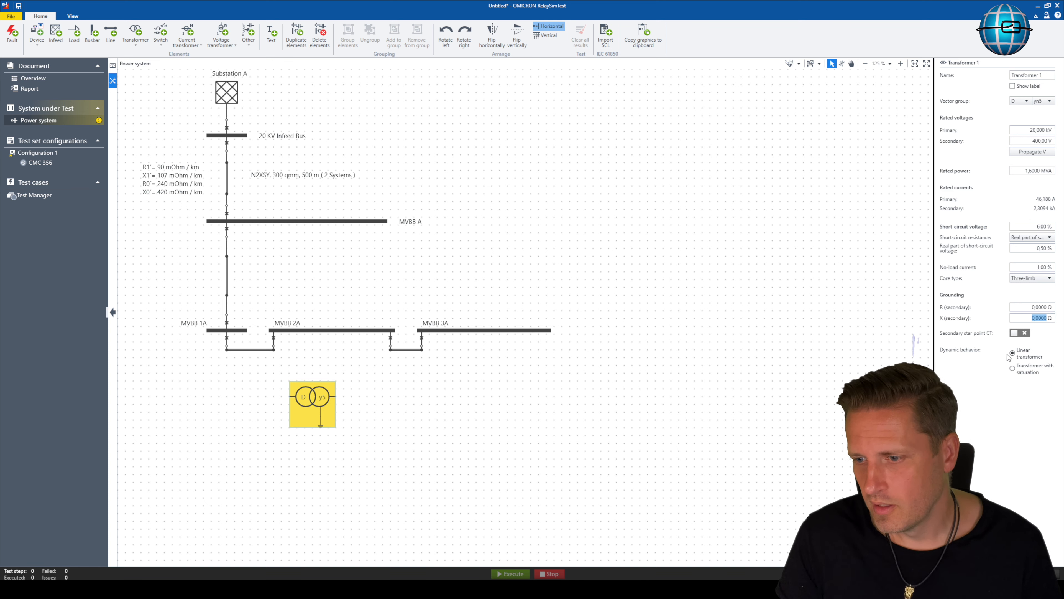
Step: Examine the saturation data offered for a transformer with saturation, discard the dialog and return the dynamic behavior to Linear transformer
{"action": "left_click", "coordinate": [1013, 368]}
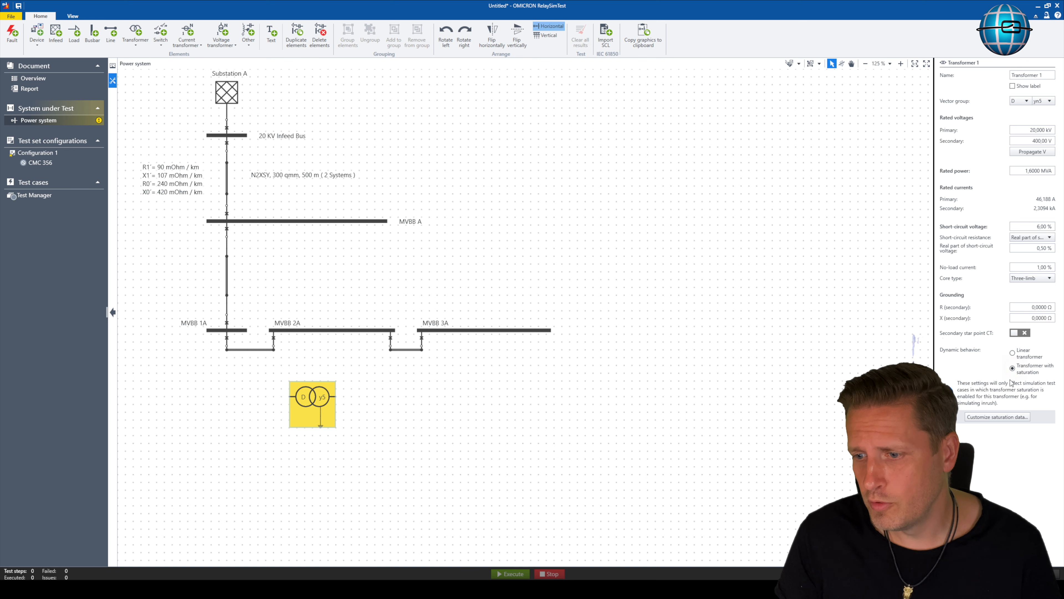
{"action": "left_click", "coordinate": [998, 417]}
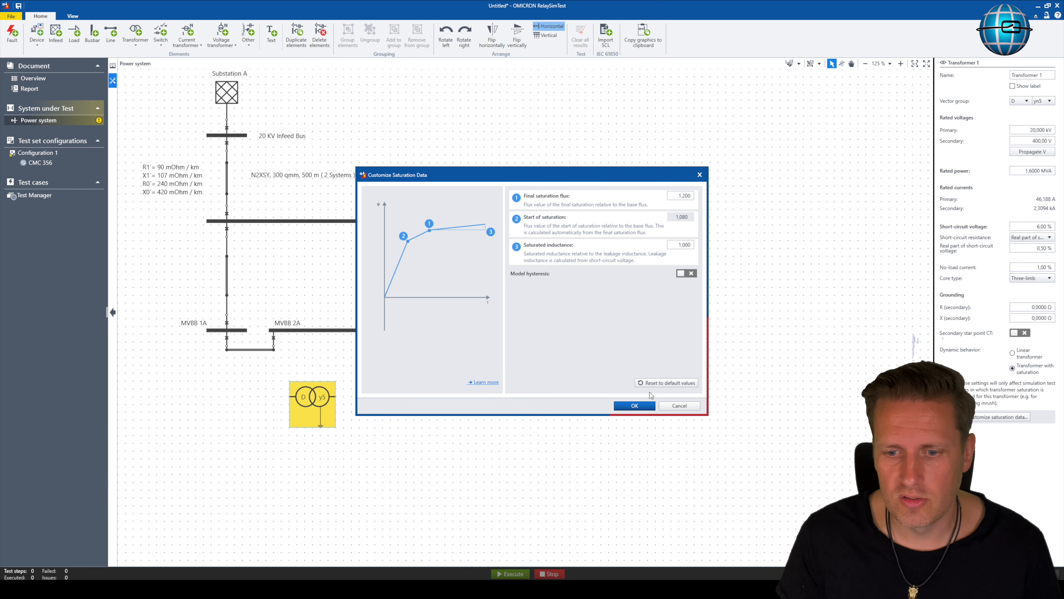
{"action": "left_click", "coordinate": [675, 406]}
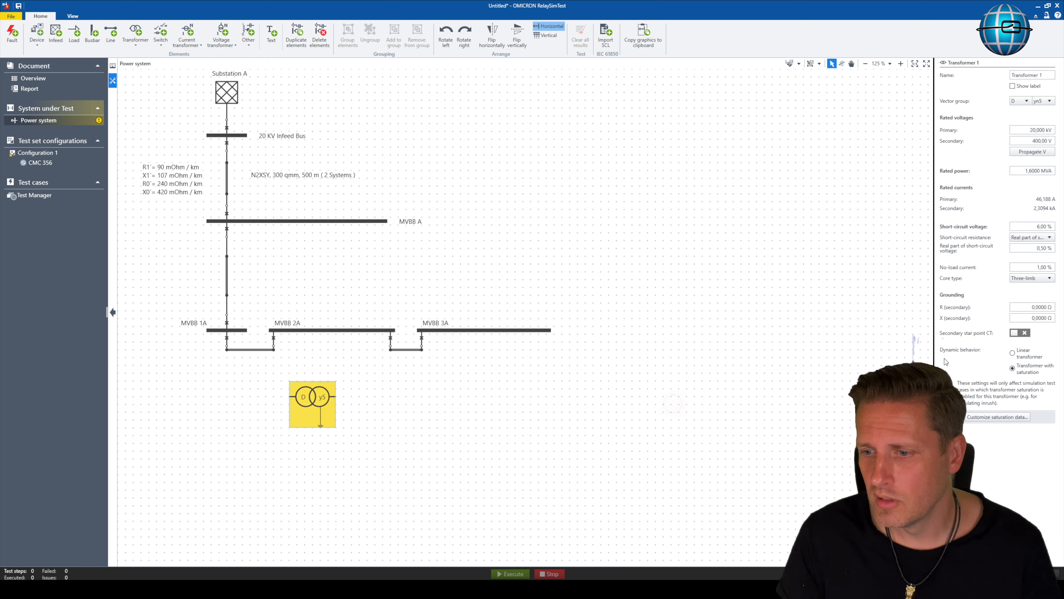
{"action": "left_click", "coordinate": [1017, 352]}
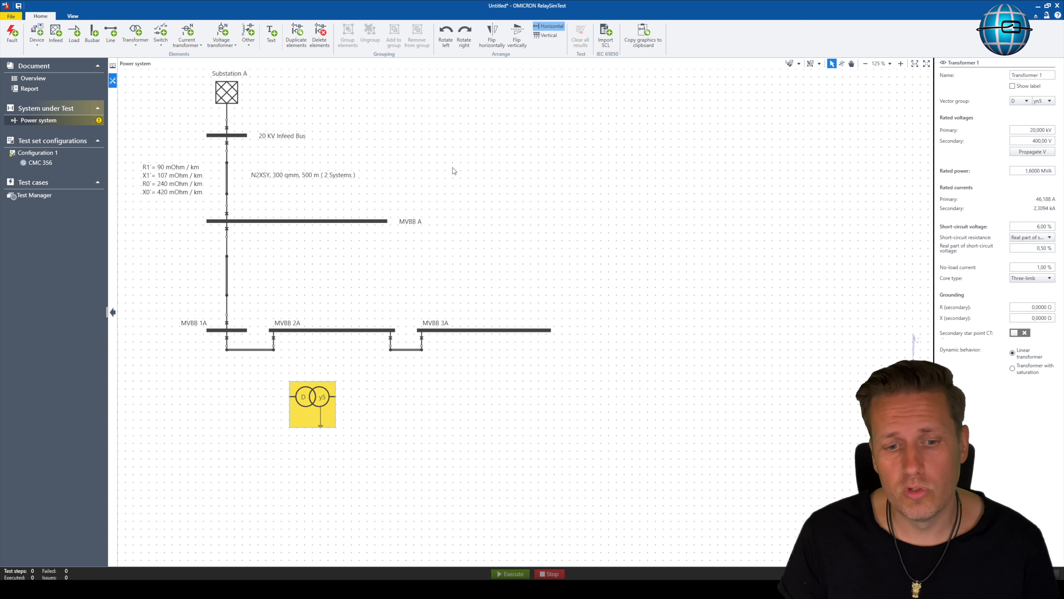
Step: Rotate the transformer to a vertical orientation and place it below busbar MVBB 1A, leaving space for a cable between them
{"action": "left_click", "coordinate": [464, 32]}
{"action": "left_click_drag", "start_coordinate": [316, 399], "coordinate": [210, 388]}
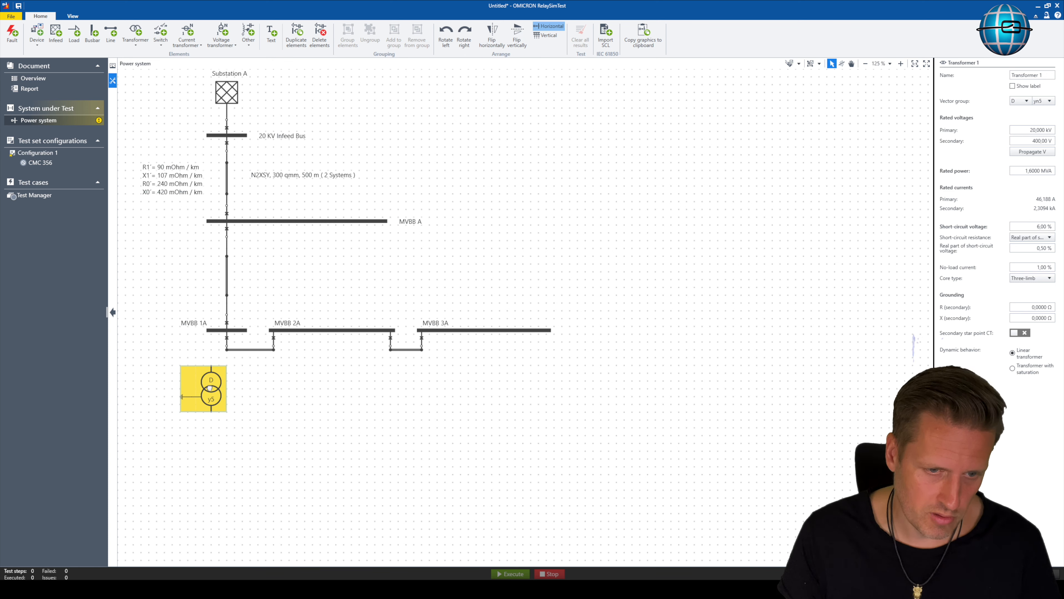
{"action": "left_click", "coordinate": [260, 390]}
{"action": "left_click", "coordinate": [206, 395]}
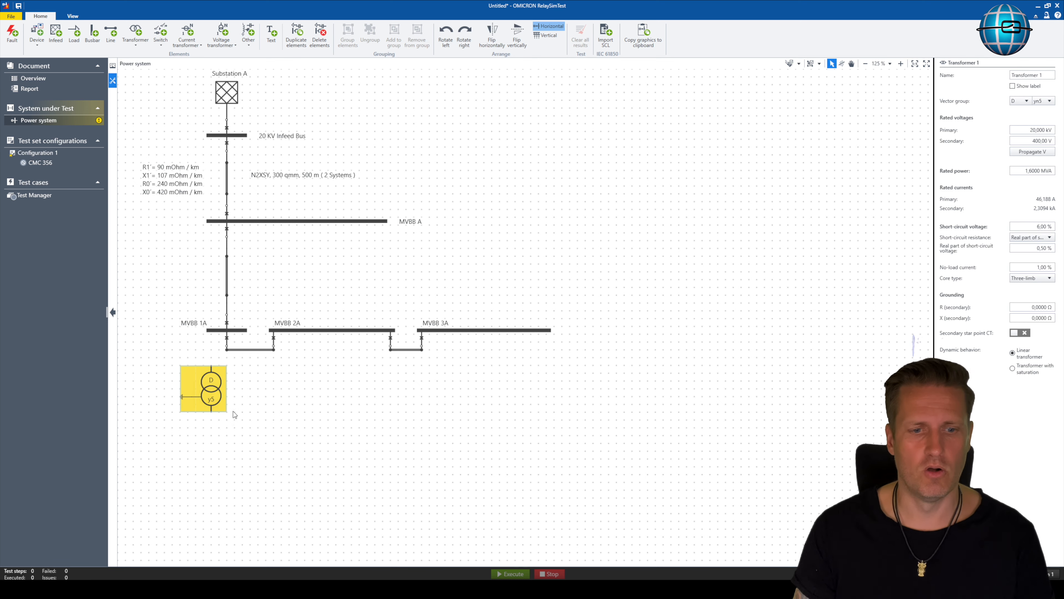
{"action": "left_click_drag", "start_coordinate": [211, 386], "coordinate": [212, 417]}
{"action": "left_click", "coordinate": [264, 409]}
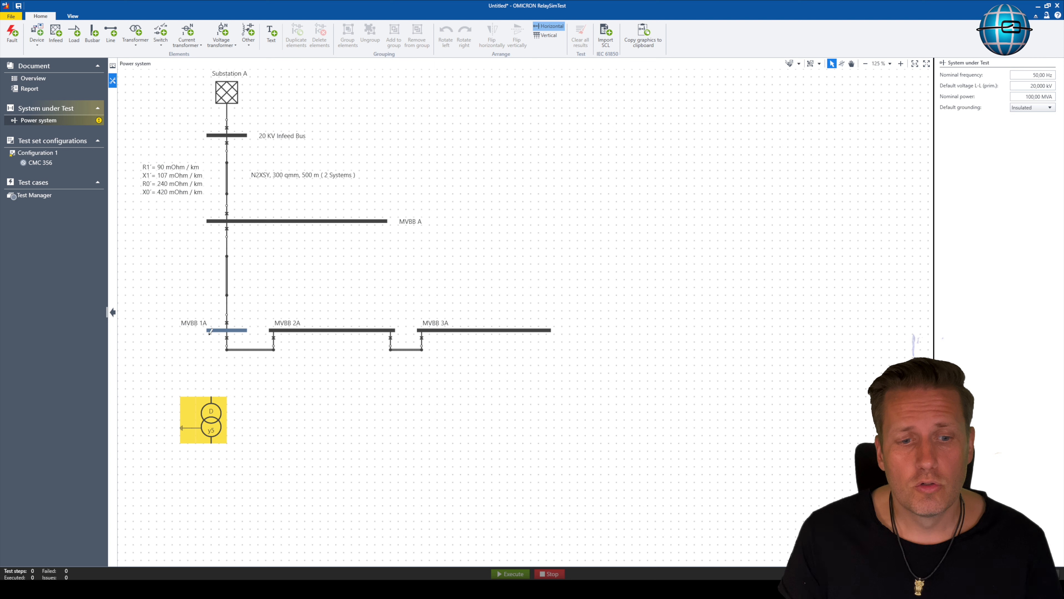
{"action": "left_click", "coordinate": [208, 409]}
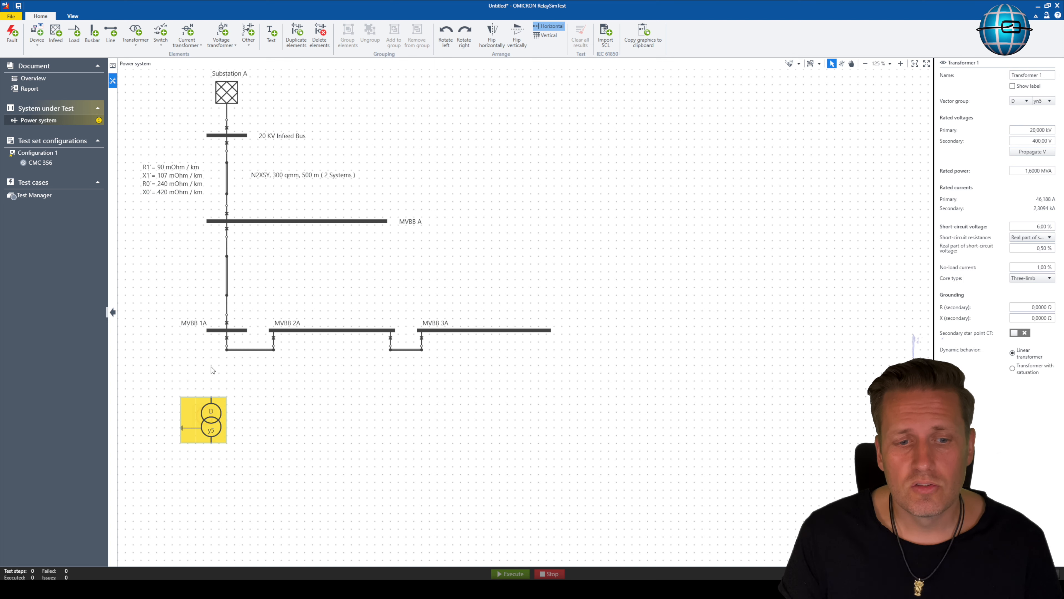
{"action": "left_click", "coordinate": [216, 330]}
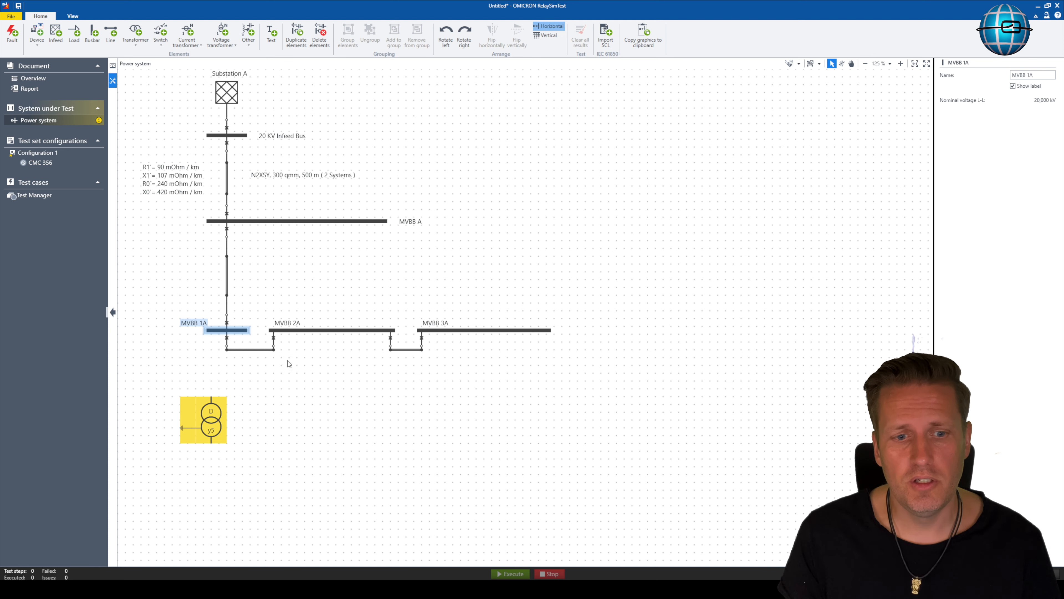
{"action": "left_click", "coordinate": [375, 274]}
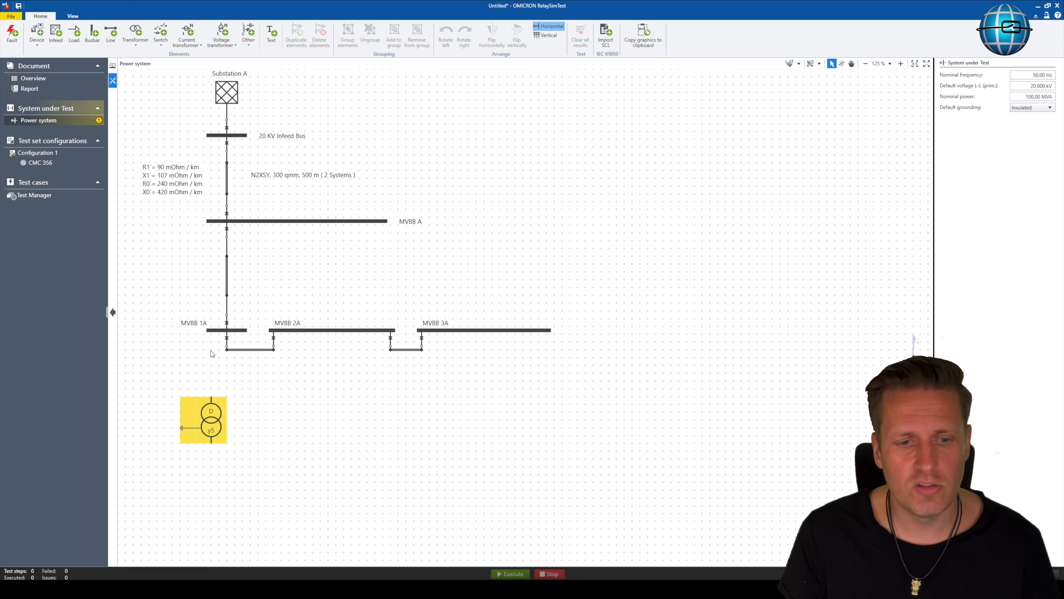
{"action": "left_click", "coordinate": [336, 394]}
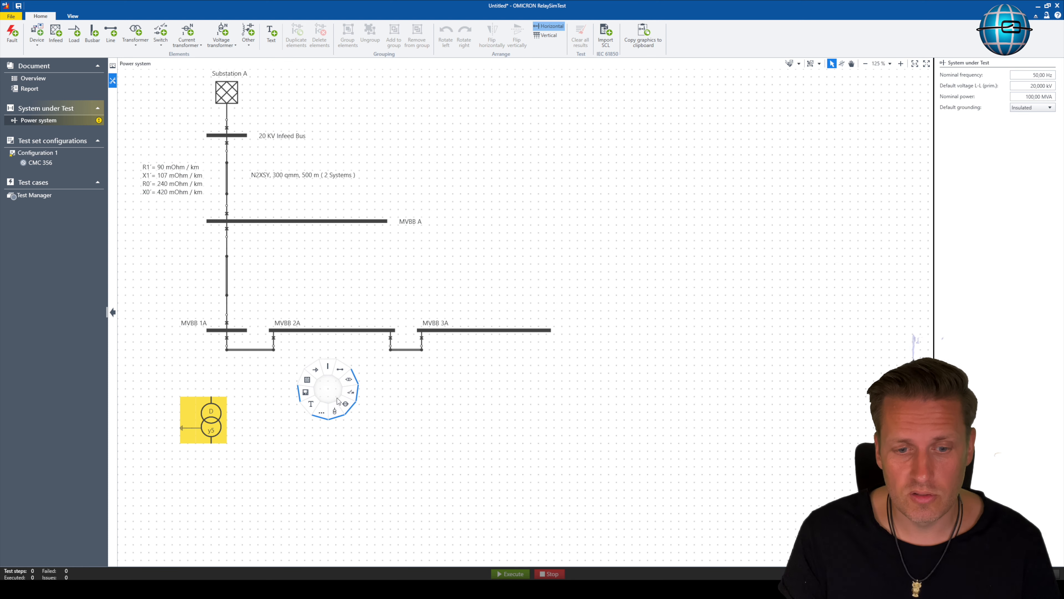
{"action": "left_click", "coordinate": [340, 373]}
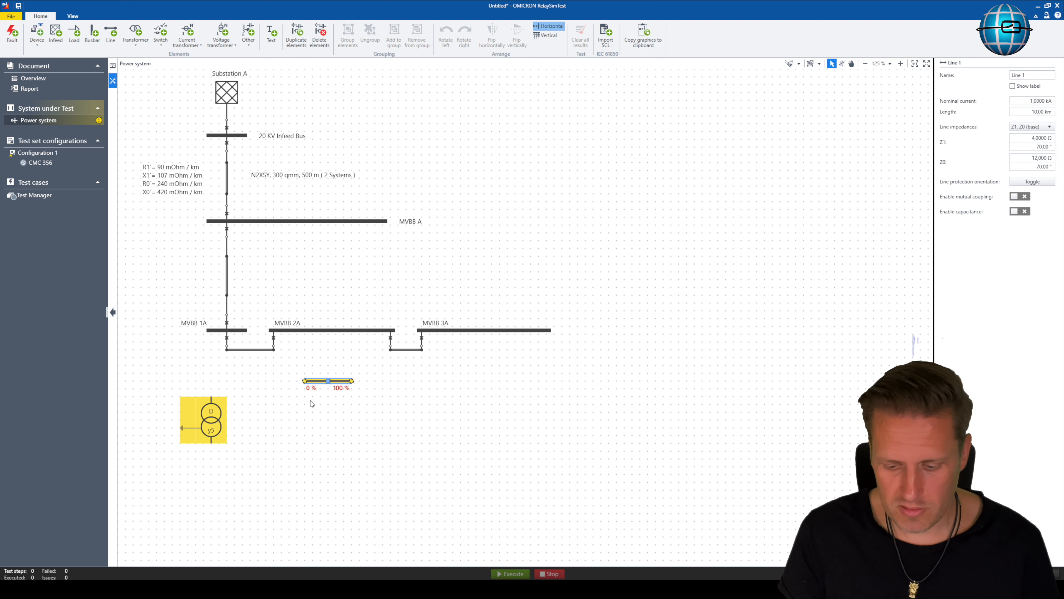
{"action": "key", "text": "Delete"}
Step: Duplicate the N2XSY cable between MVBB A and MVBB 1A and connect the copy from MVBB 1A to the transformer's primary side
{"action": "left_click", "coordinate": [228, 275]}
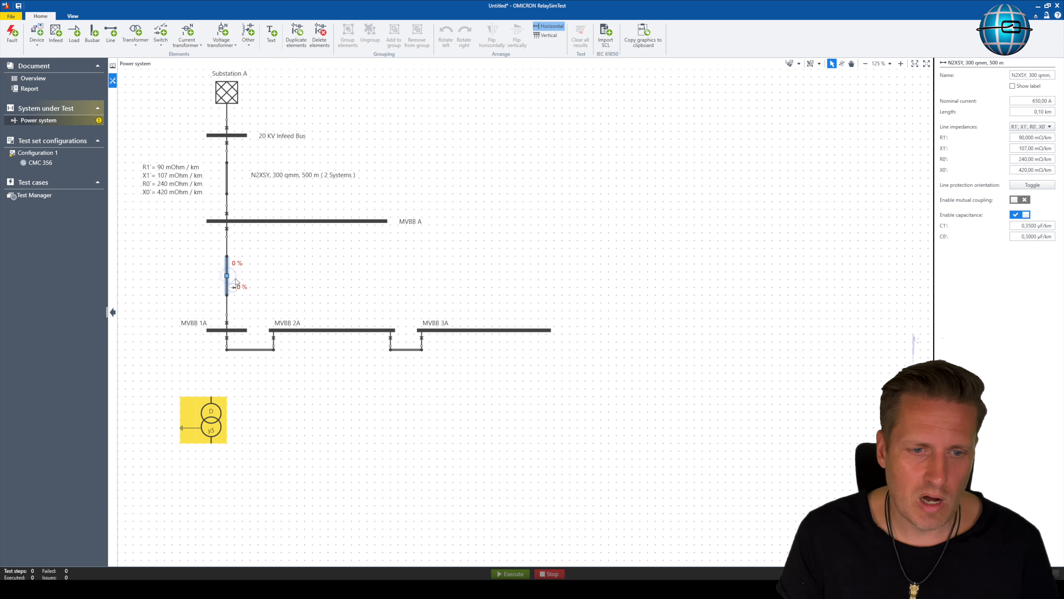
{"action": "right_click", "coordinate": [227, 271]}
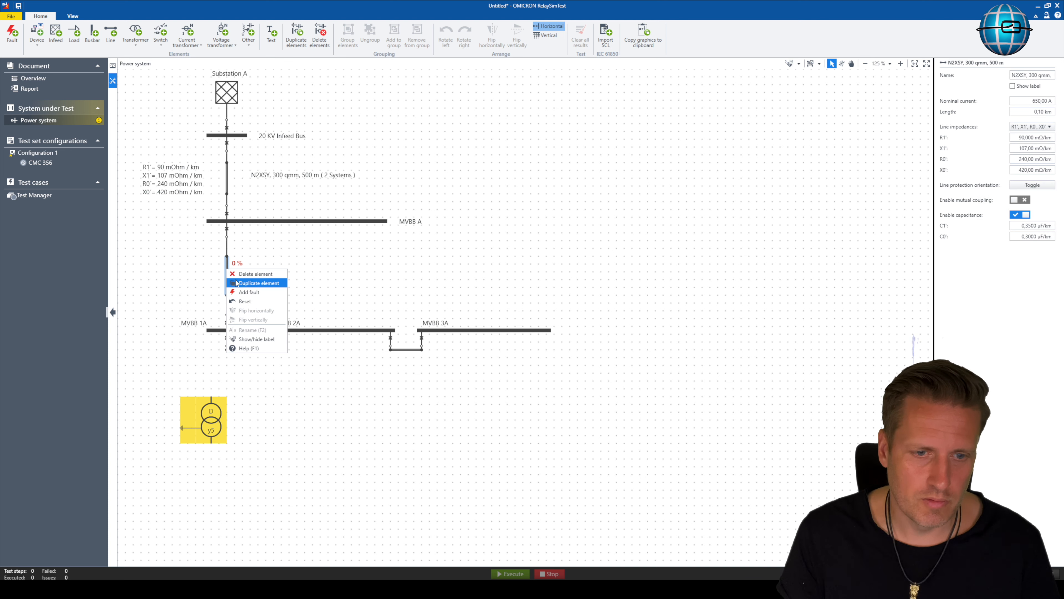
{"action": "left_click", "coordinate": [252, 292]}
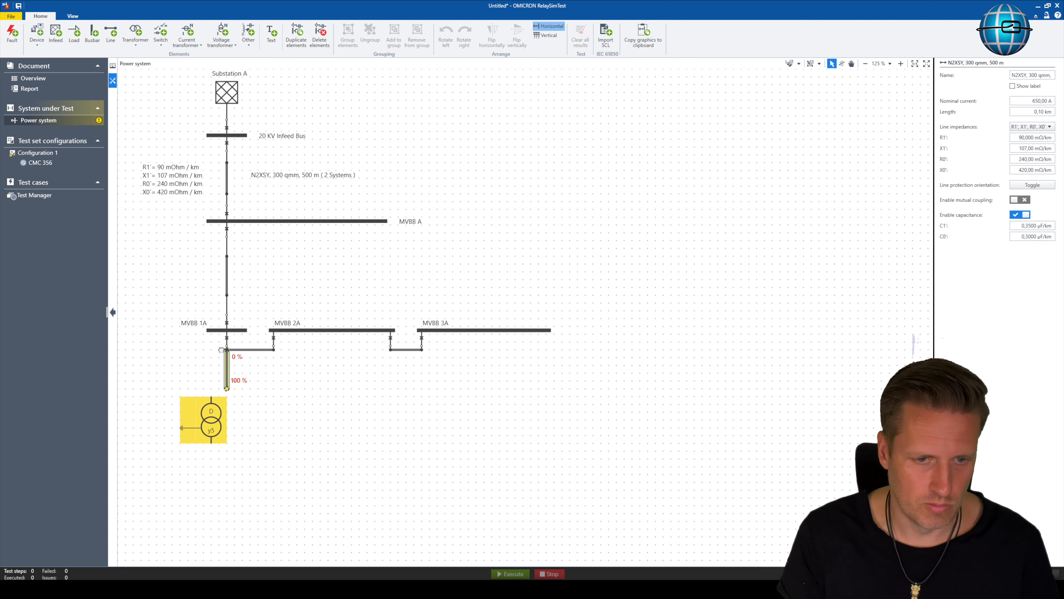
{"action": "left_click_drag", "start_coordinate": [215, 348], "coordinate": [212, 331]}
{"action": "left_click_drag", "start_coordinate": [211, 381], "coordinate": [215, 409]}
{"action": "left_click", "coordinate": [243, 414]}
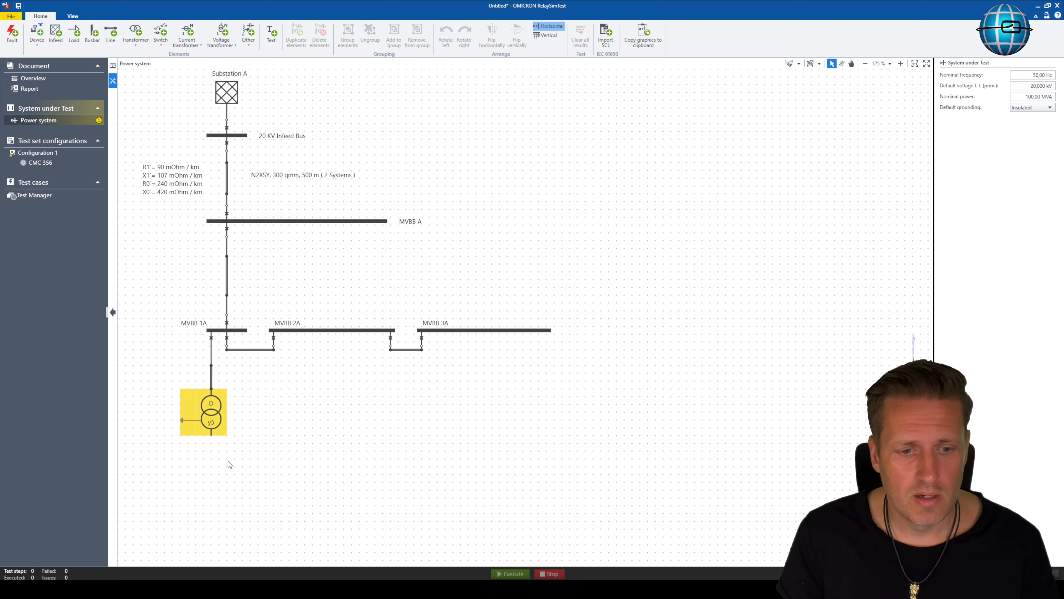
Step: Insert a busbar, rotate it to horizontal and connect it to the transformer's secondary side
{"action": "right_click", "coordinate": [314, 406]}
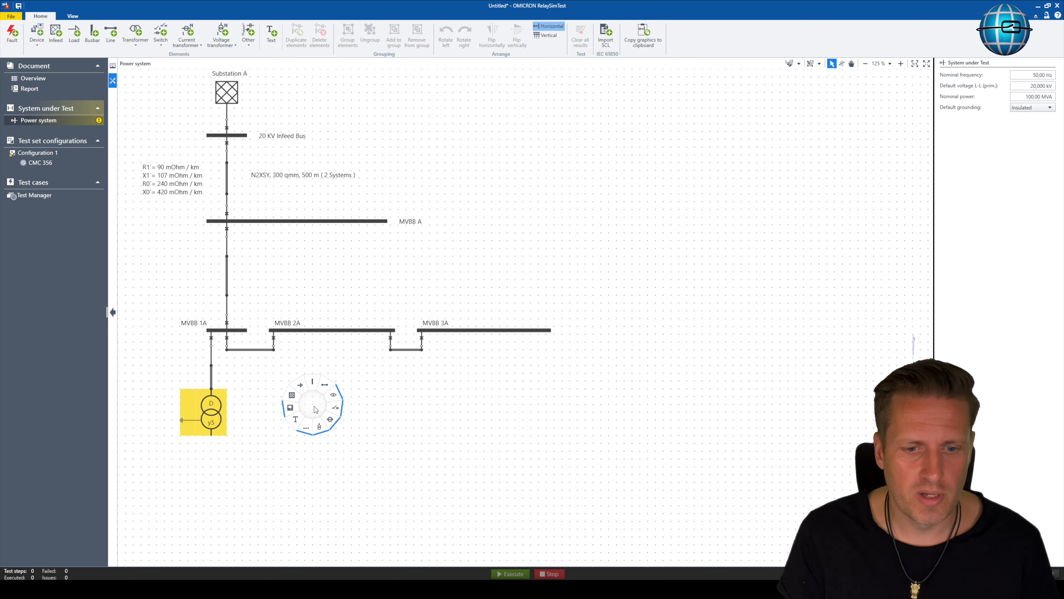
{"action": "left_click", "coordinate": [312, 383]}
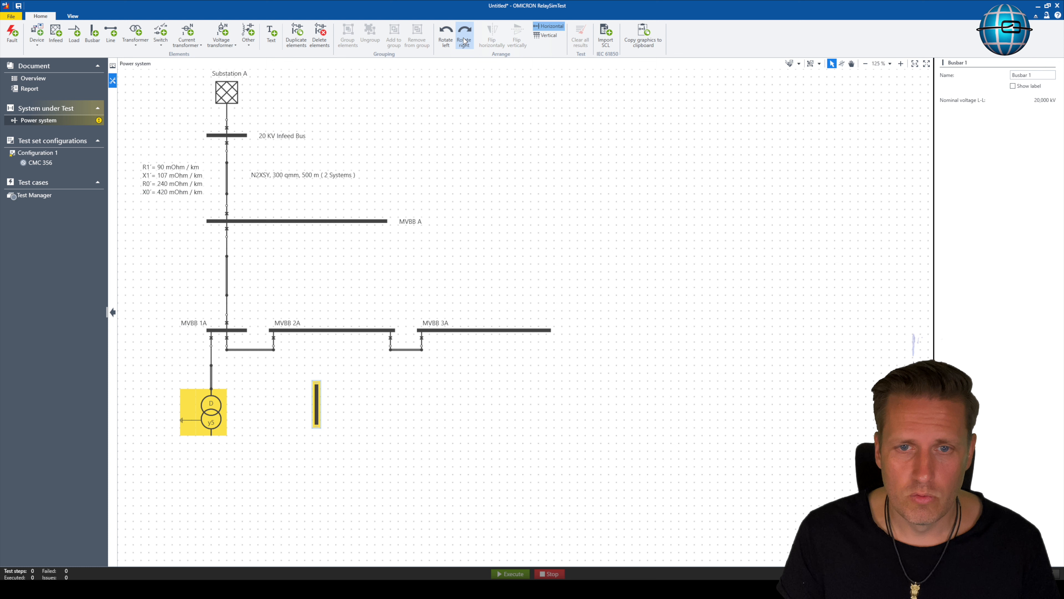
{"action": "left_click", "coordinate": [464, 34]}
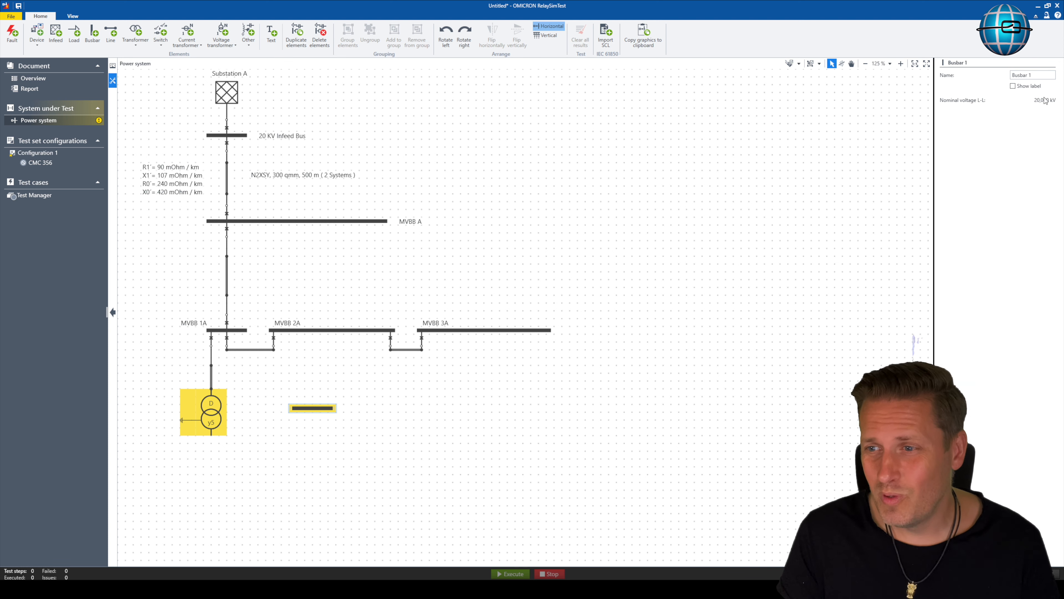
{"action": "mouse_move", "coordinate": [315, 409]}
{"action": "left_mouse_down"}
{"action": "mouse_move", "coordinate": [213, 467]}
{"action": "mouse_move", "coordinate": [212, 445]}
{"action": "mouse_move", "coordinate": [226, 464]}
{"action": "left_mouse_up"}
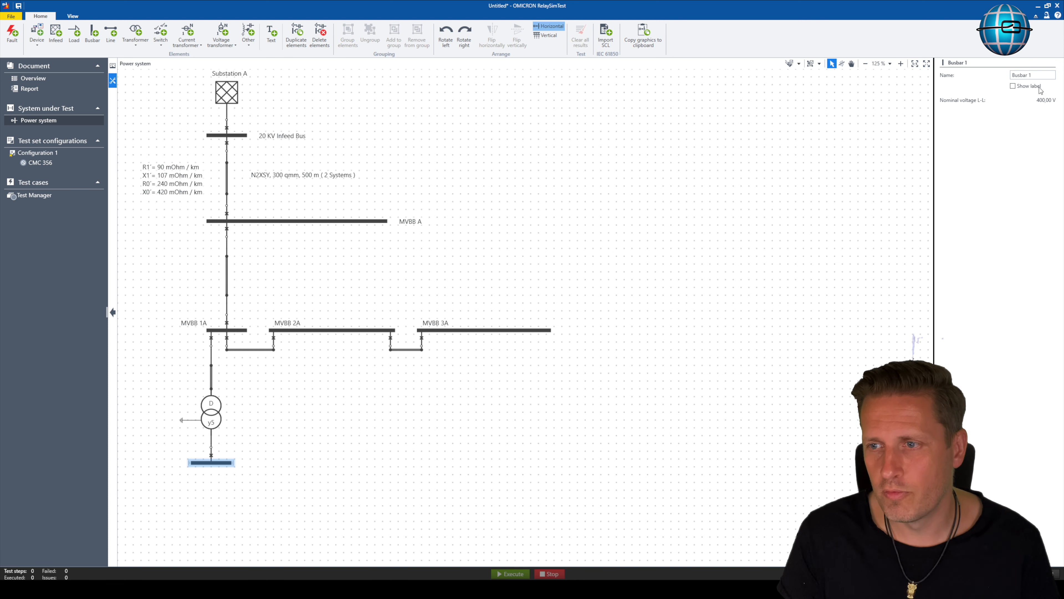
Step: Rename the busbar on the transformer's secondary side as LVBB 1A
{"action": "left_click_drag", "start_coordinate": [1040, 74], "coordinate": [961, 80]}
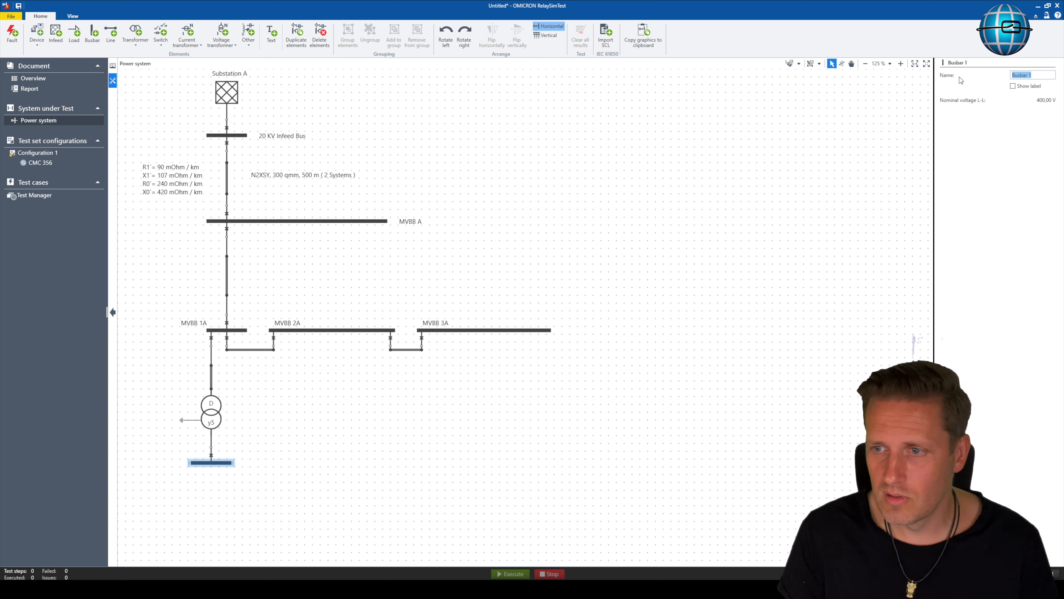
{"action": "type", "text": "LVBB 1A"}
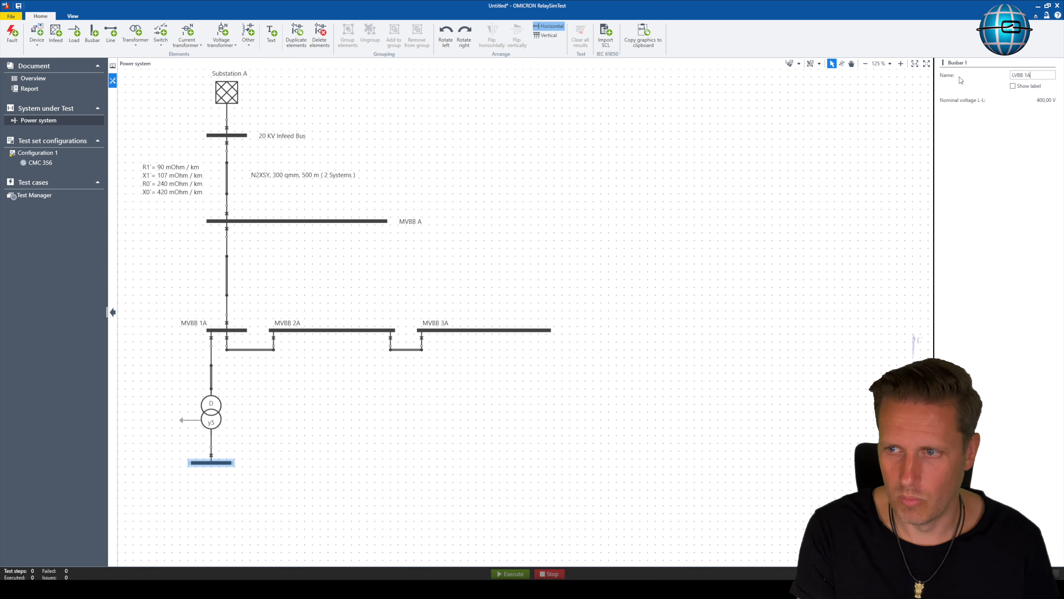
{"action": "key", "text": "Return"}
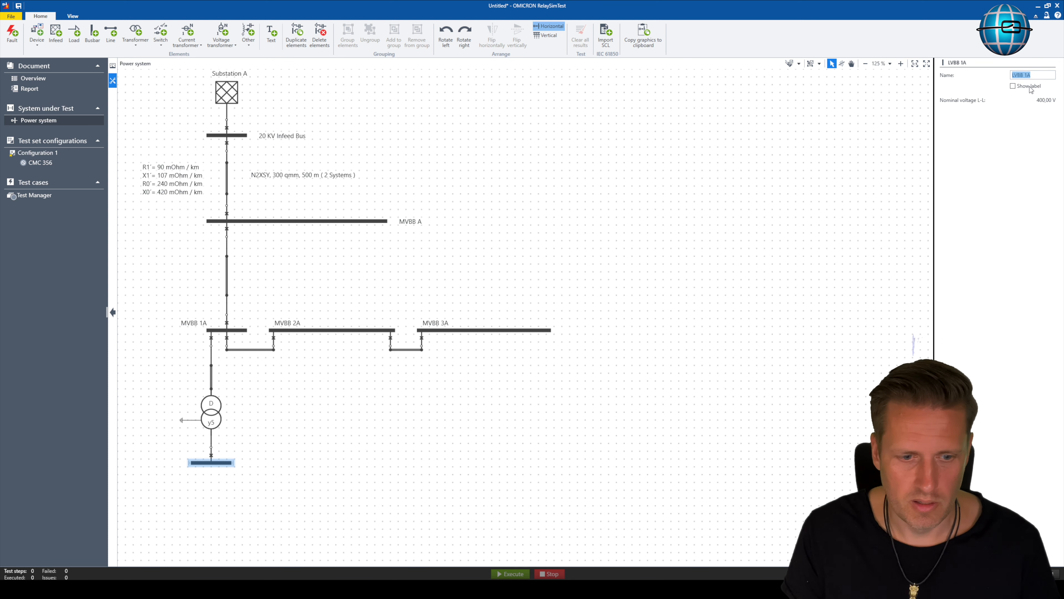
{"action": "left_click", "coordinate": [559, 440]}
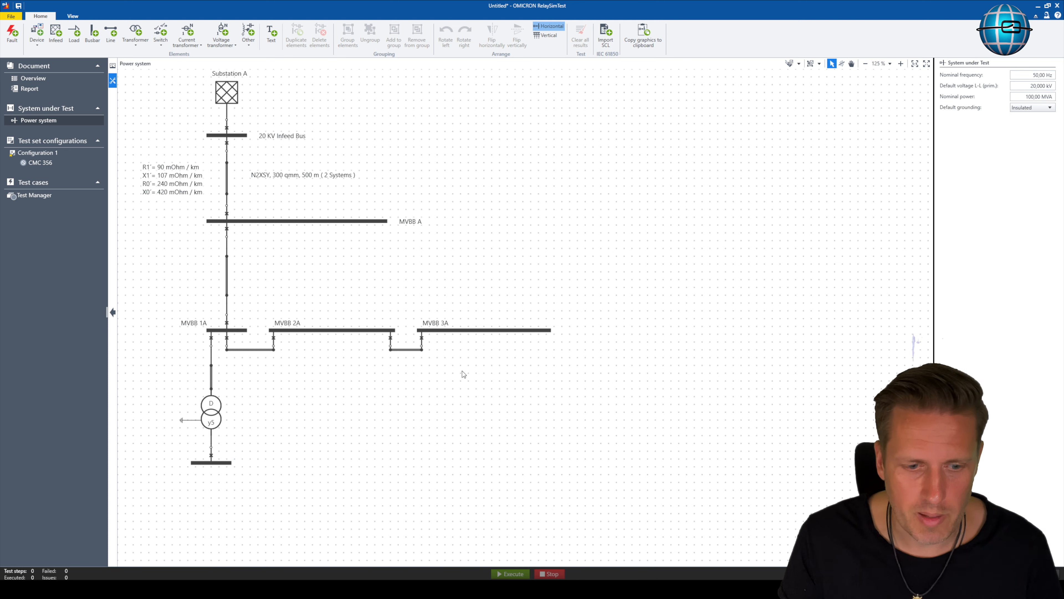
Step: Insert a load below busbar LVBB 1A and rotate it to point downward
{"action": "right_click", "coordinate": [484, 110]}
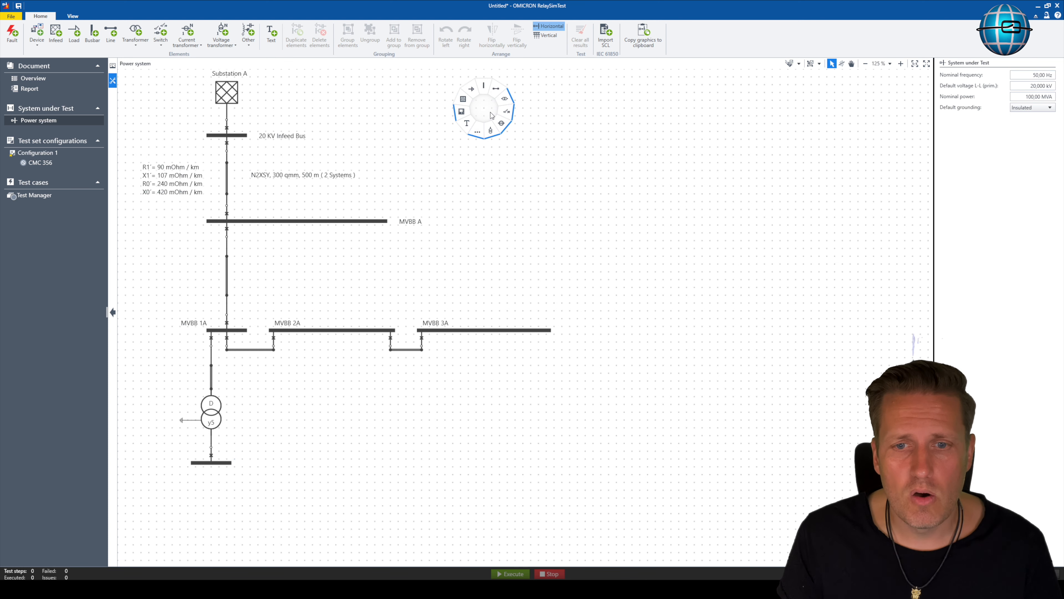
{"action": "left_click", "coordinate": [477, 95]}
{"action": "left_click", "coordinate": [204, 497]}
{"action": "left_click", "coordinate": [464, 34]}
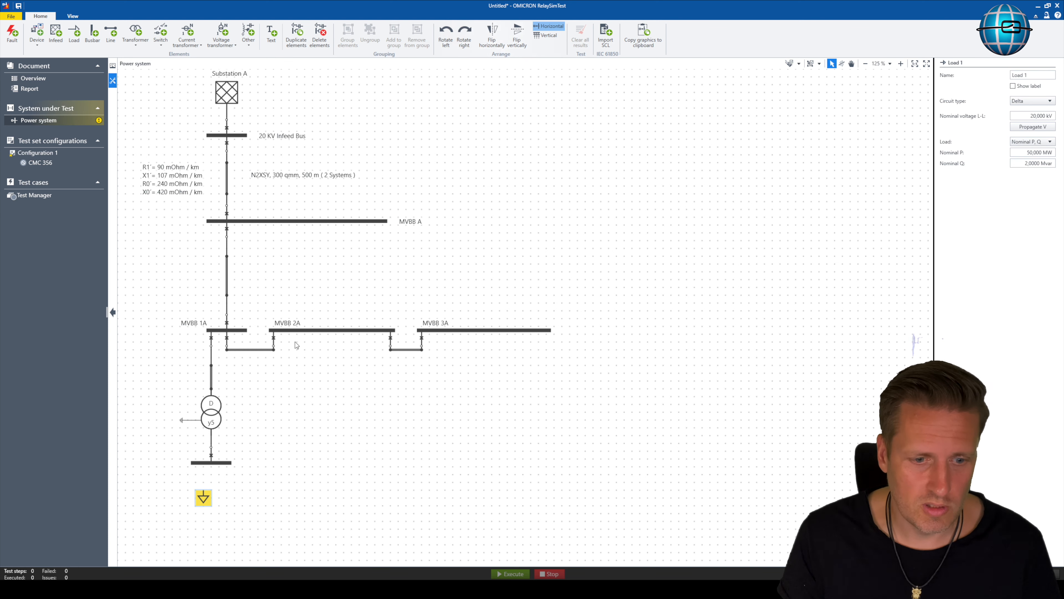
Step: Connect the load to the busbar below the transformer and set it to star earthed with a 0,4 kV nominal voltage
{"action": "left_click_drag", "start_coordinate": [204, 498], "coordinate": [212, 462]}
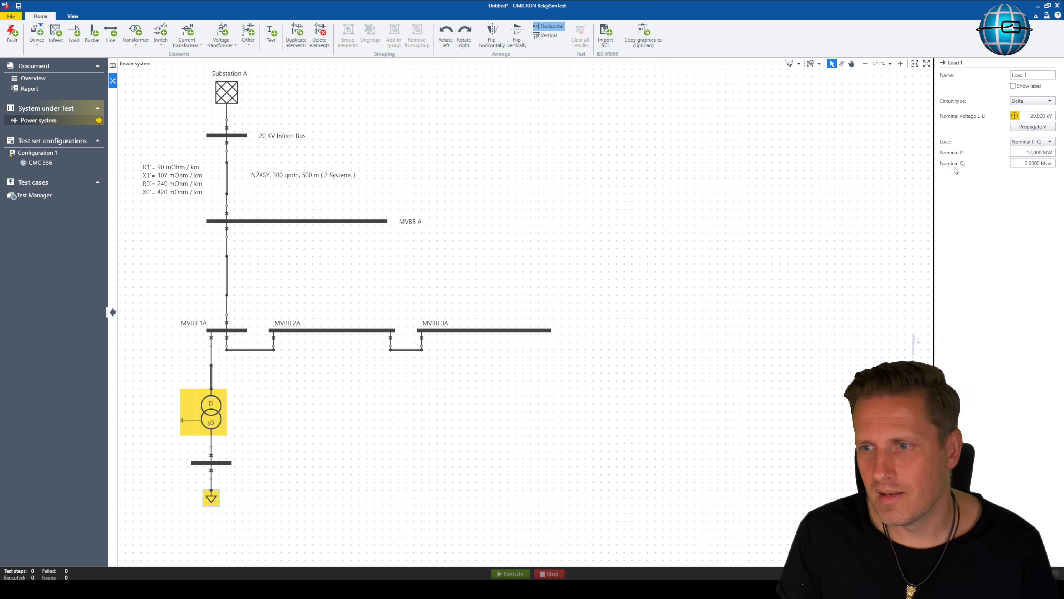
{"action": "left_click_drag", "start_coordinate": [1027, 115], "coordinate": [1063, 117]}
{"action": "type", "text": "0"}
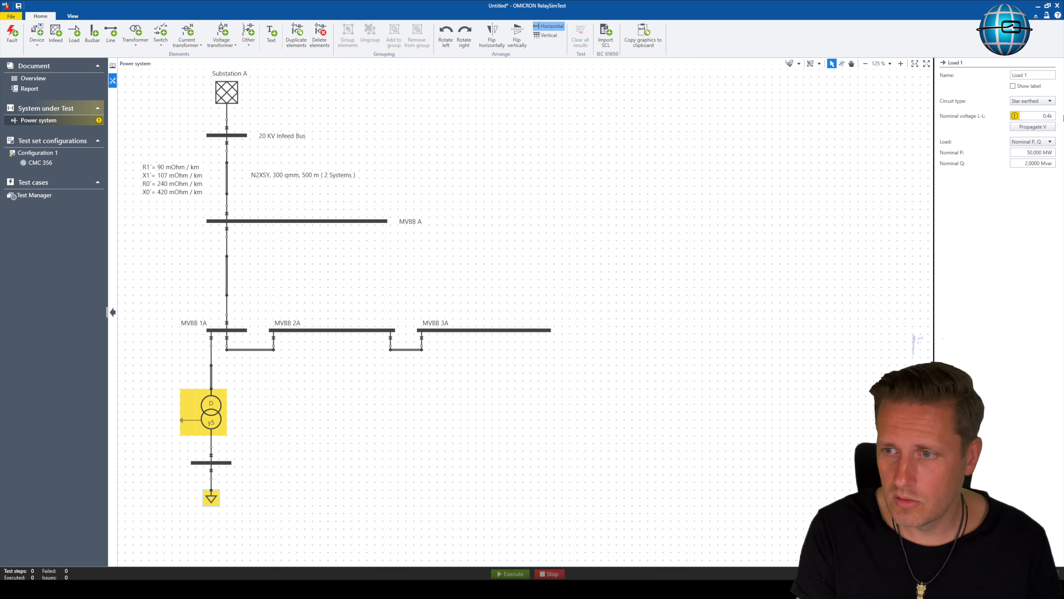
{"action": "type", "text": ",4k"}
{"action": "key", "text": "Return"}
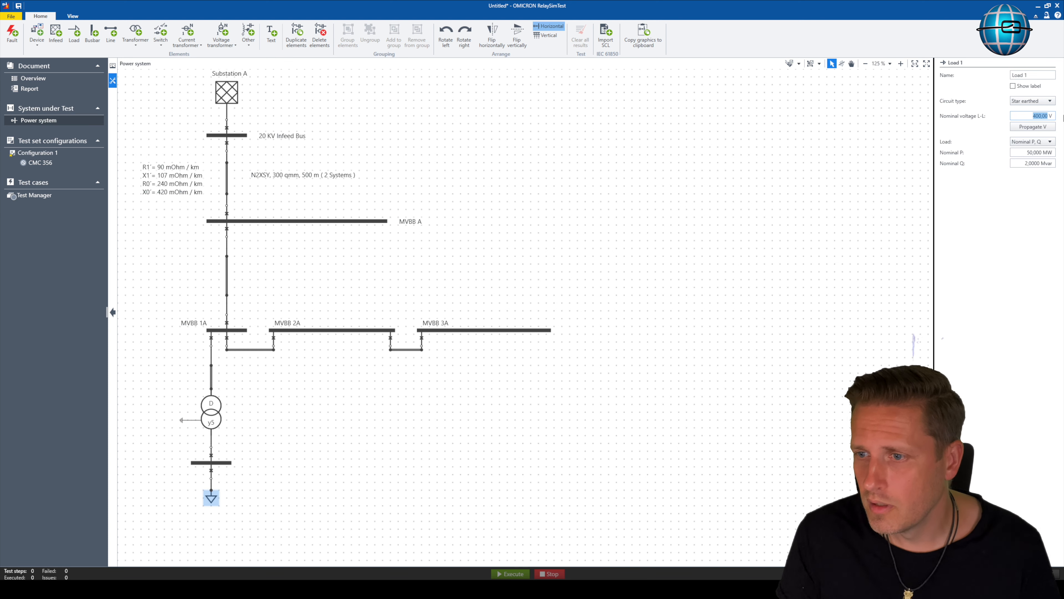
Step: Define the load by S and cos(φ), with a nominal apparent power of 800 kVA and a cos(φ) of 0,85
{"action": "left_click", "coordinate": [1041, 144]}
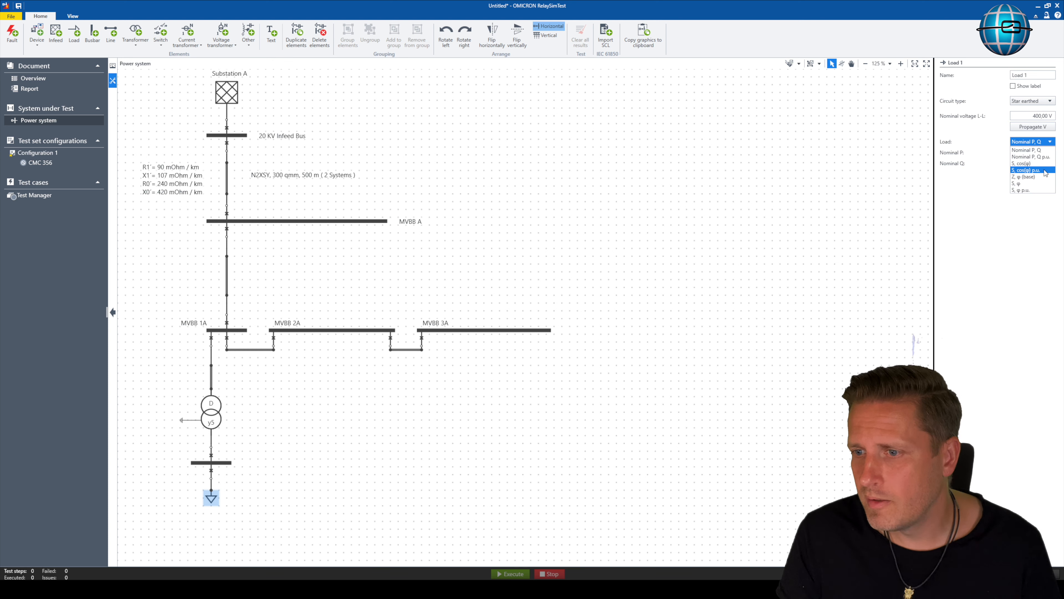
{"action": "left_click", "coordinate": [1045, 163]}
{"action": "double_click", "coordinate": [1034, 153]}
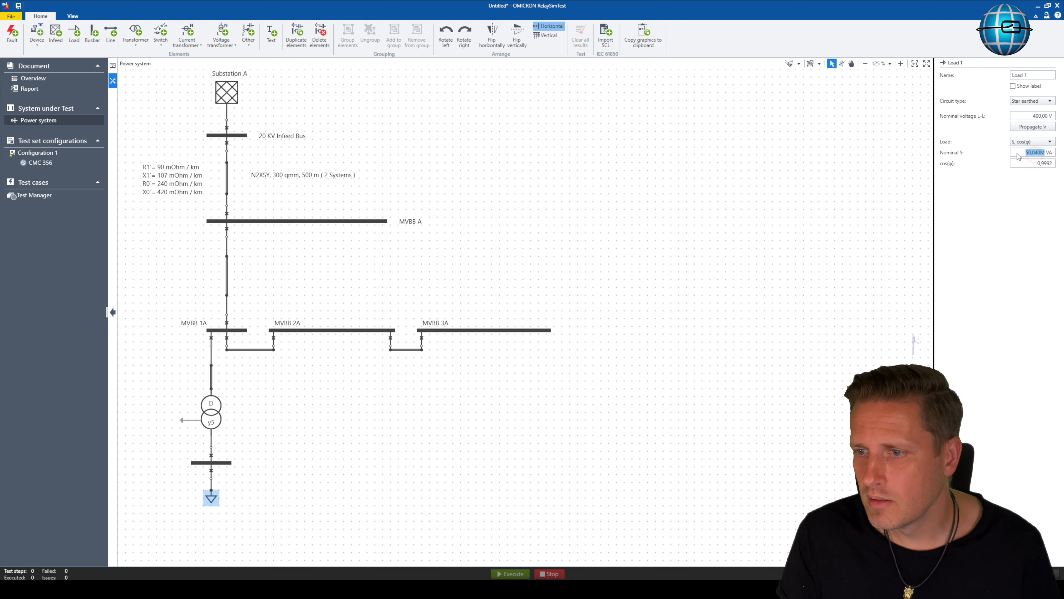
{"action": "type", "text": "0"}
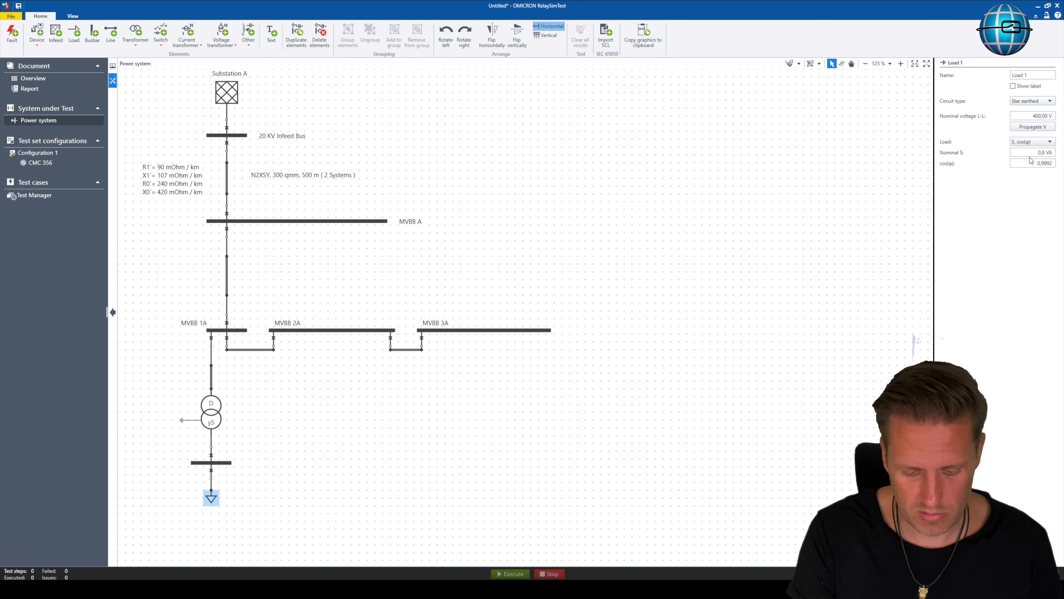
{"action": "key", "text": "Tab"}
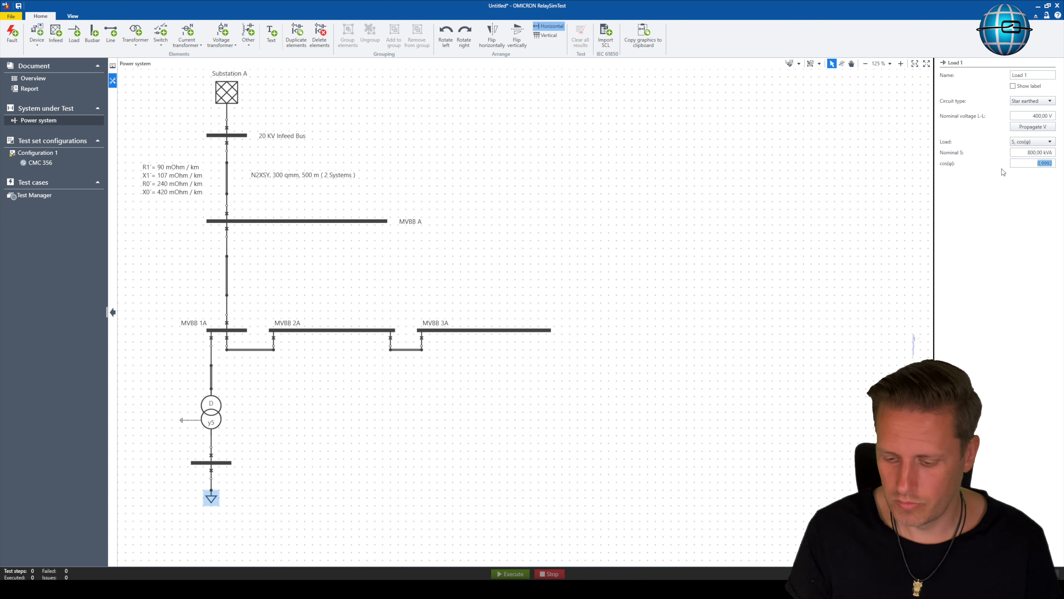
{"action": "type", "text": "0,85"}
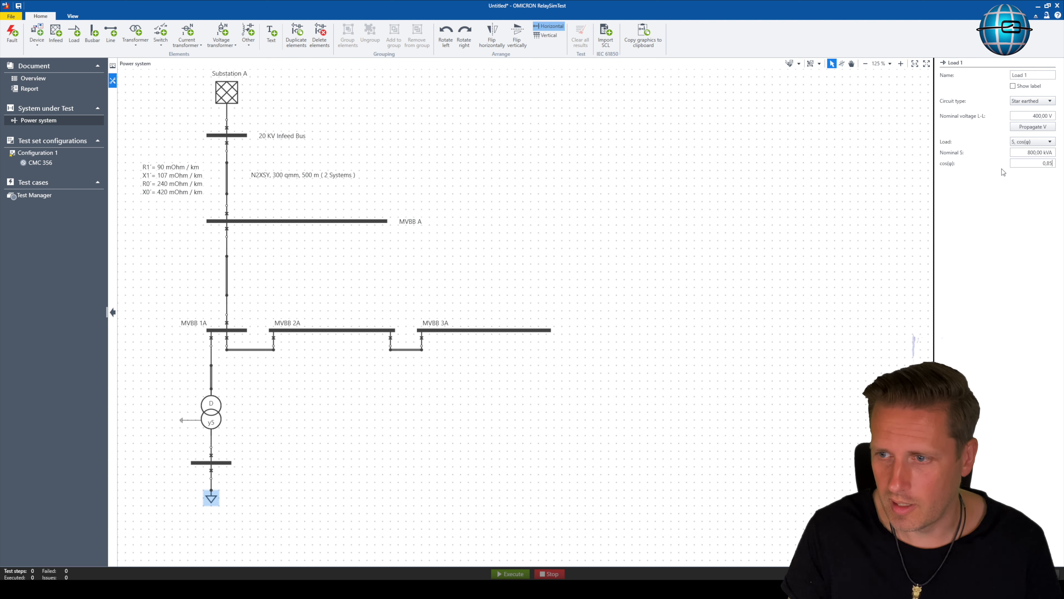
{"action": "left_click", "coordinate": [450, 425]}
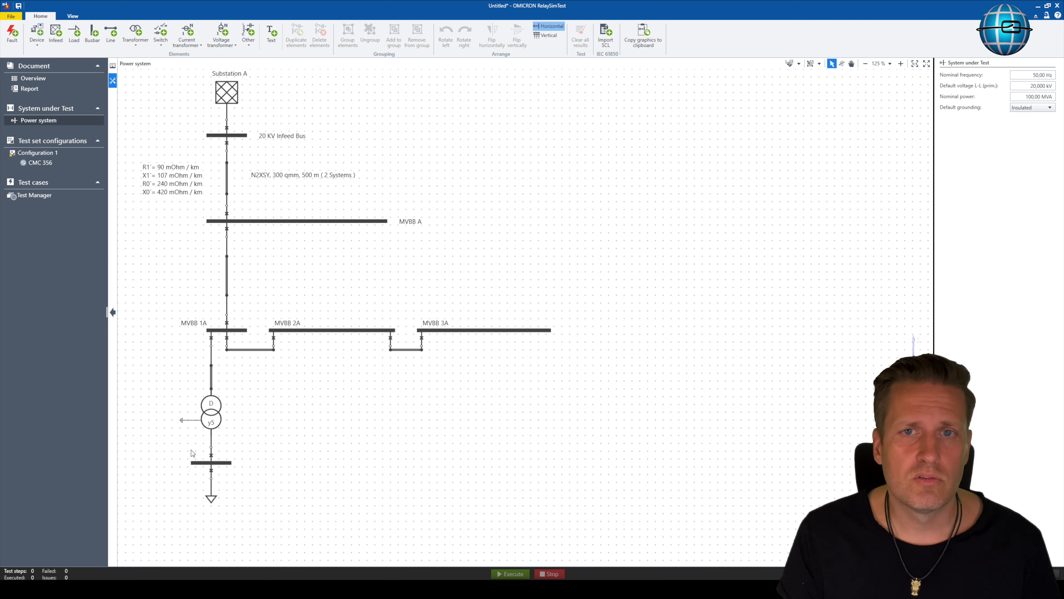
Step: Group the transformer feeder below MVBB 1A, including its cable, transformer, low-voltage busbar and load
{"action": "left_click", "coordinate": [263, 515]}
{"action": "left_click_drag", "start_coordinate": [255, 503], "coordinate": [218, 506]}
{"action": "right_click", "coordinate": [210, 421]}
{"action": "left_click", "coordinate": [215, 438]}
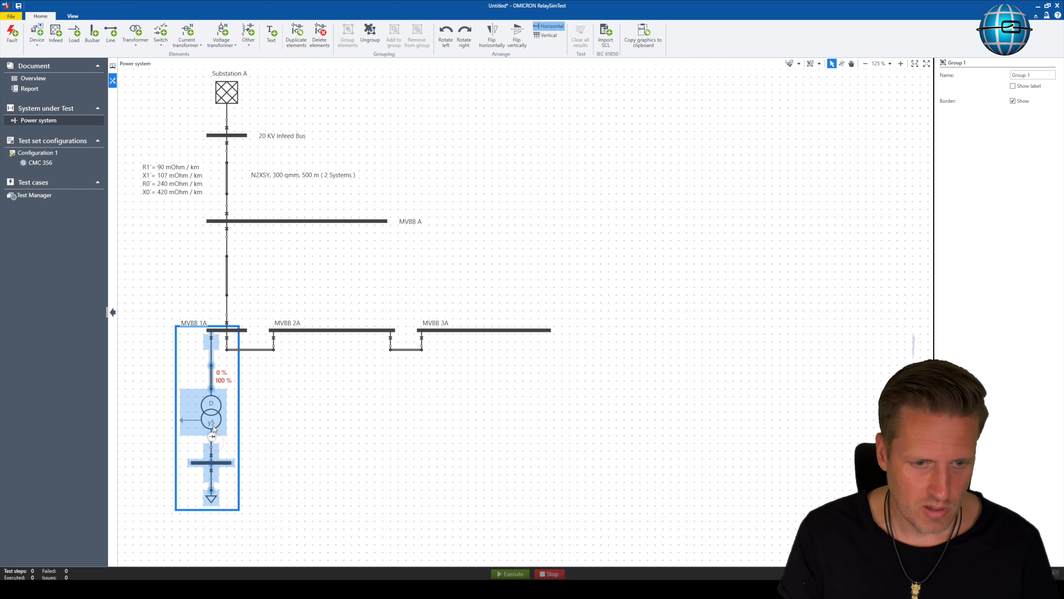
Step: Duplicate the transformer feeder group and place the copy in the empty area well away from the diagram
{"action": "right_click", "coordinate": [214, 413]}
{"action": "left_click", "coordinate": [222, 427]}
{"action": "left_click_drag", "start_coordinate": [222, 427], "coordinate": [743, 260]}
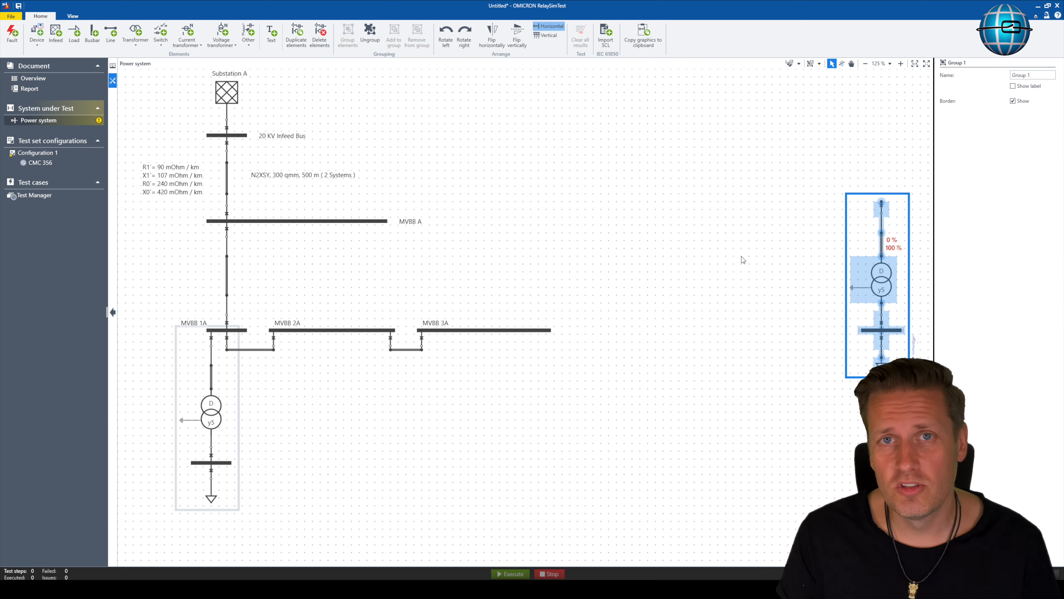
{"action": "left_click", "coordinate": [820, 291]}
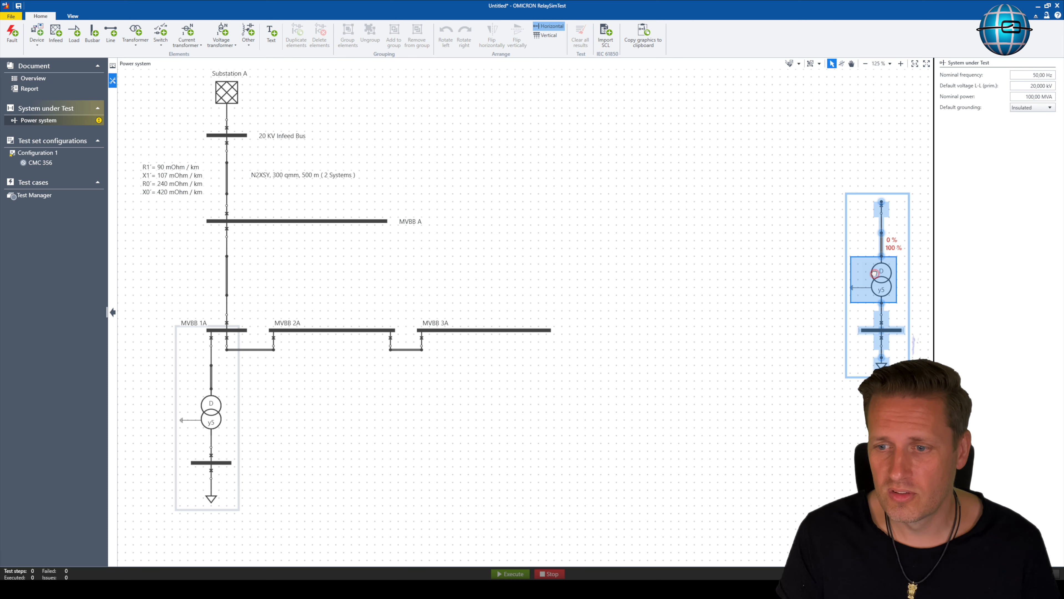
Step: Place two duplicates of the transformer feeder group side by side below busbar MVBB 2A
{"action": "left_click", "coordinate": [874, 273]}
{"action": "left_click_drag", "start_coordinate": [875, 274], "coordinate": [284, 423]}
{"action": "right_click", "coordinate": [286, 429]}
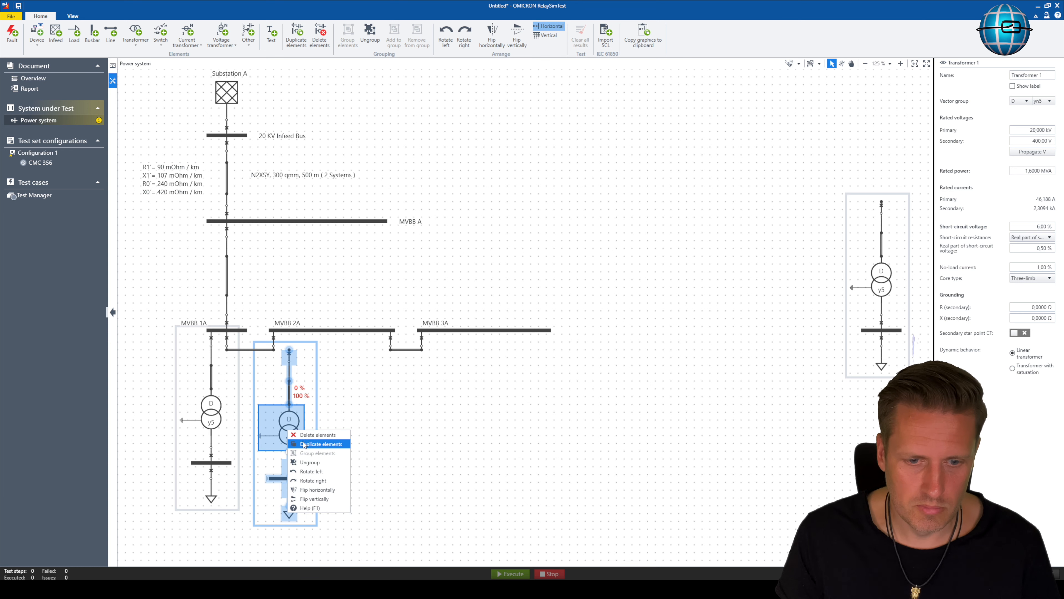
{"action": "left_click", "coordinate": [302, 444]}
{"action": "left_click_drag", "start_coordinate": [323, 447], "coordinate": [359, 411]}
{"action": "right_click", "coordinate": [458, 402]}
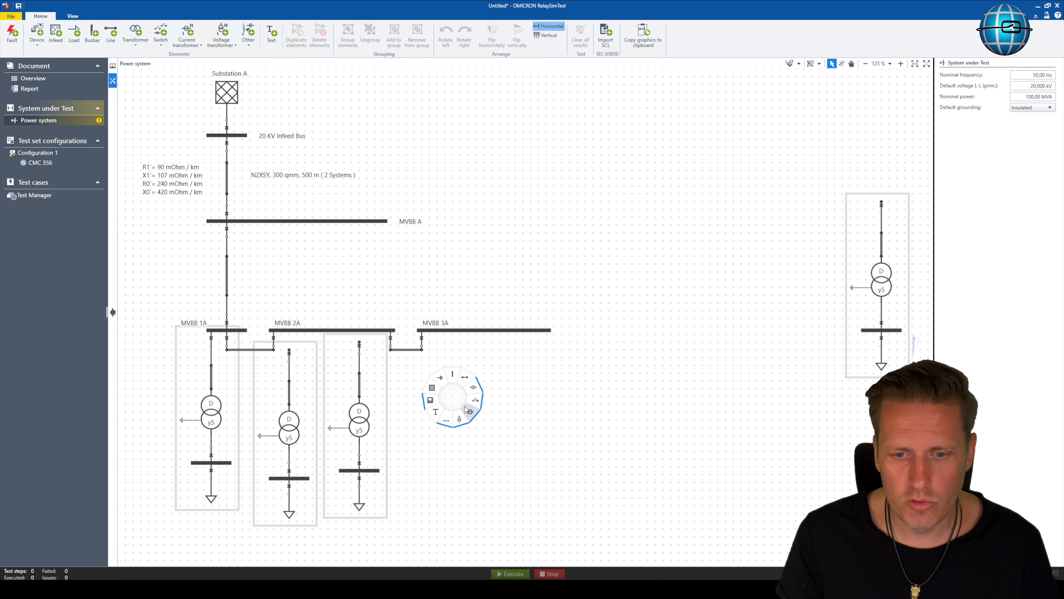
Step: Place two more duplicates of the feeder group below MVBB 3A and level the first copy under MVBB 2A with them
{"action": "right_click", "coordinate": [369, 415]}
{"action": "left_click", "coordinate": [381, 429]}
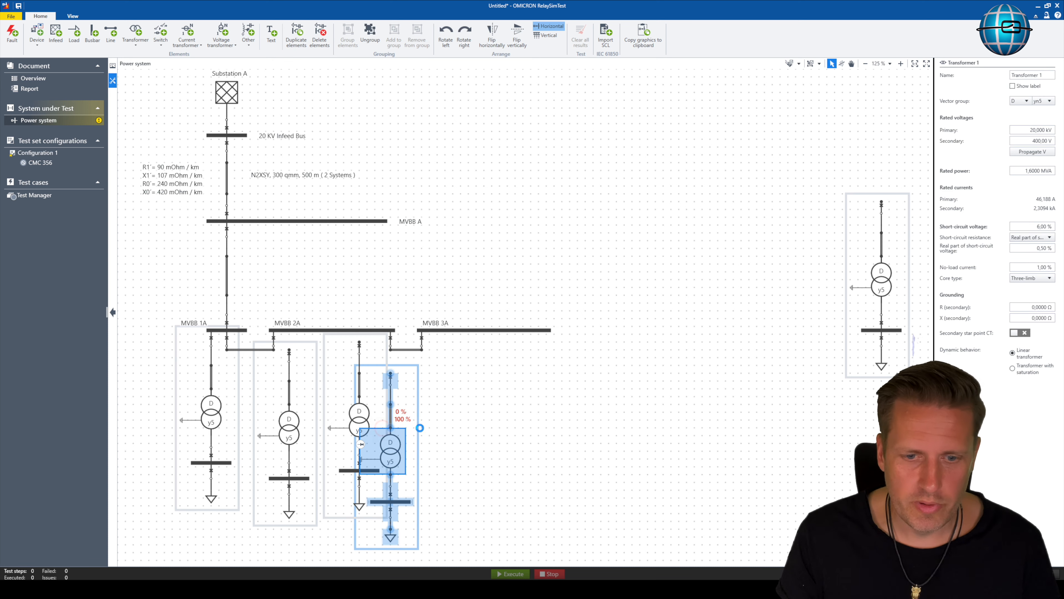
{"action": "left_click_drag", "start_coordinate": [391, 451], "coordinate": [502, 421]}
{"action": "right_click", "coordinate": [451, 433]}
{"action": "left_click", "coordinate": [451, 432]}
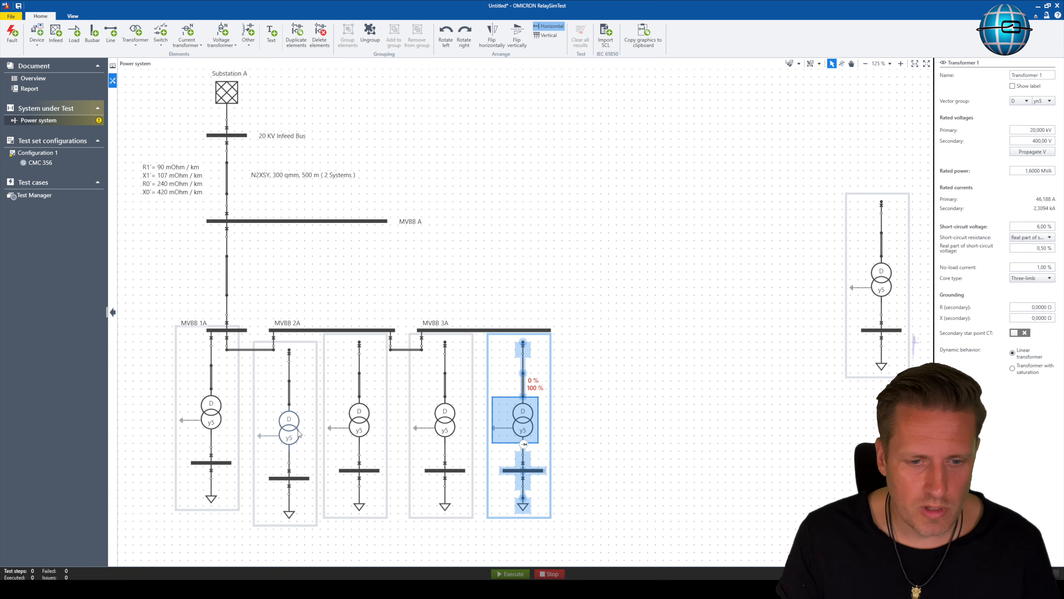
{"action": "left_click", "coordinate": [292, 432]}
{"action": "left_click", "coordinate": [609, 415]}
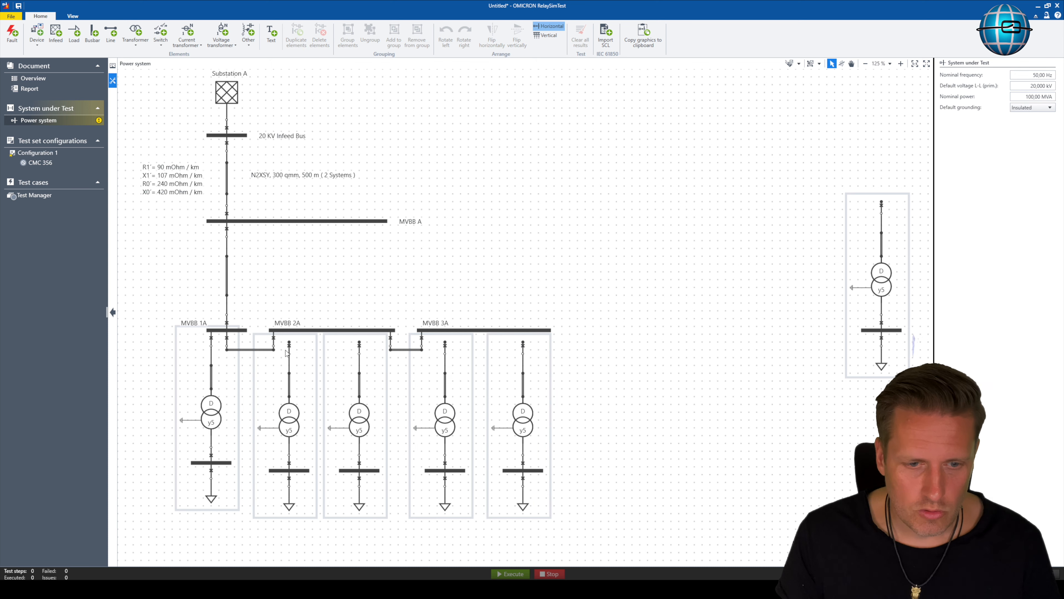
Step: Connect both transformer feeders below MVBB 2A to that busbar using the Merge connection
{"action": "left_click_drag", "start_coordinate": [289, 343], "coordinate": [292, 339]}
{"action": "left_click", "coordinate": [292, 342]}
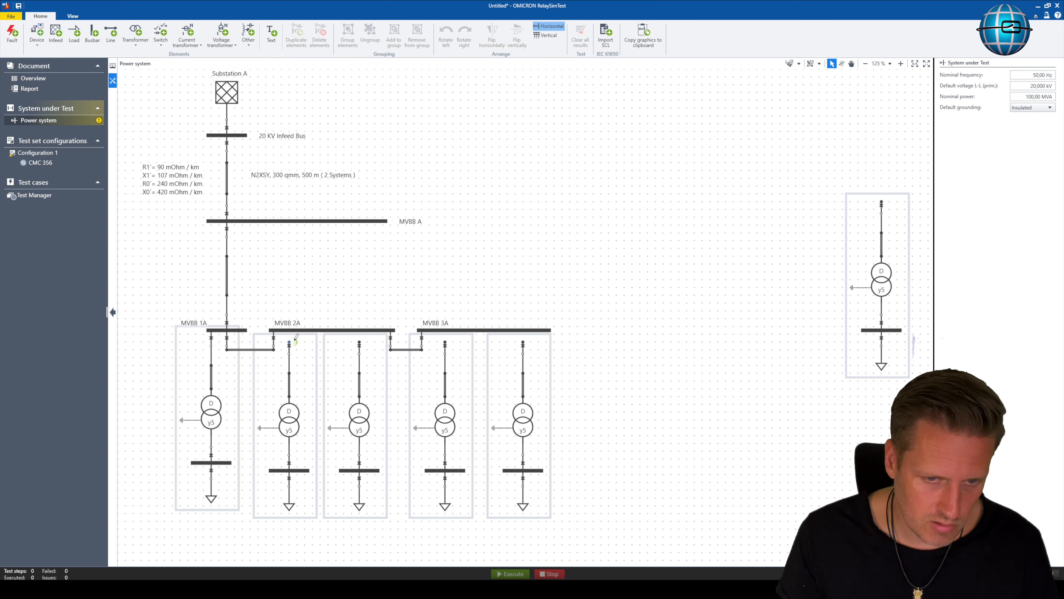
{"action": "left_click_drag", "start_coordinate": [293, 341], "coordinate": [292, 336]}
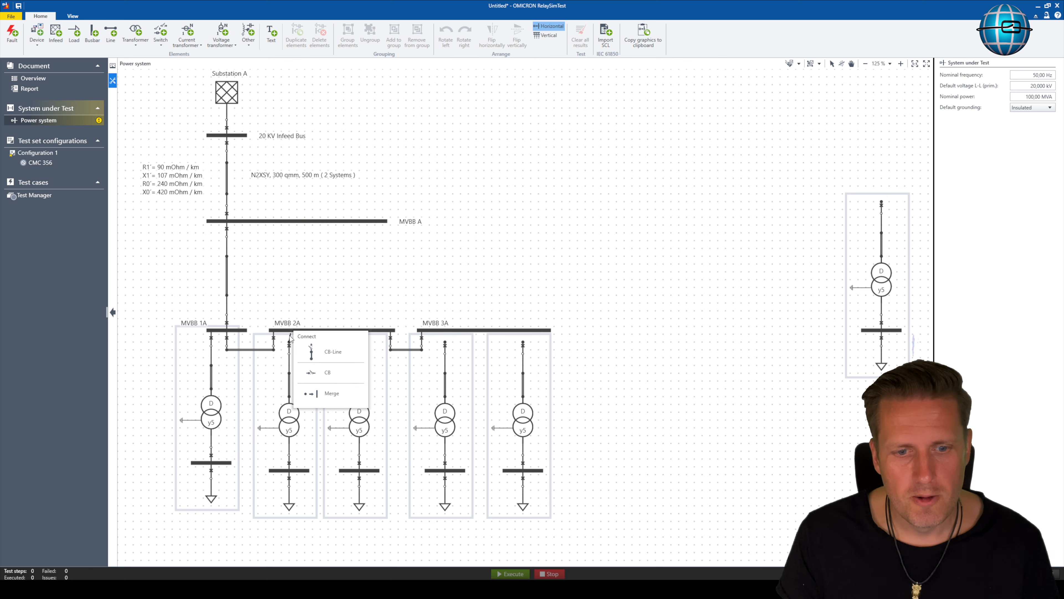
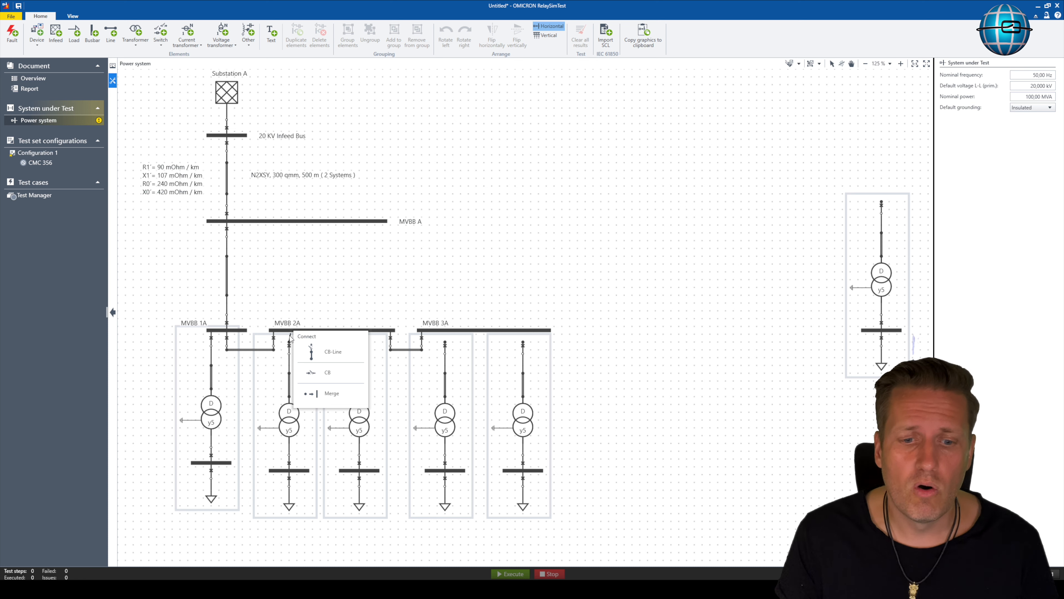
{"action": "left_click", "coordinate": [312, 393]}
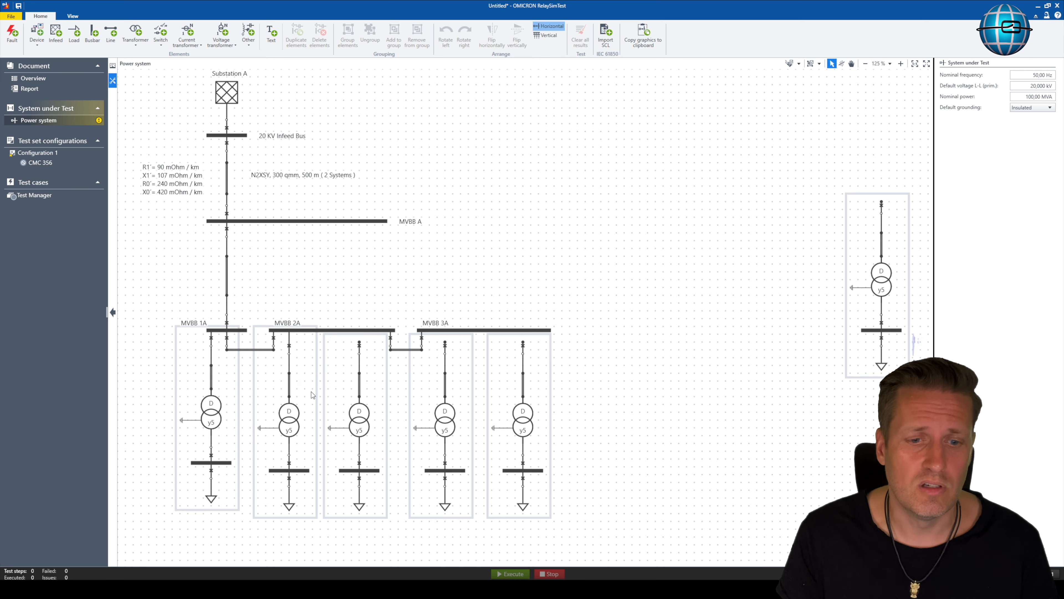
{"action": "left_click_drag", "start_coordinate": [360, 342], "coordinate": [363, 334]}
{"action": "left_click", "coordinate": [400, 393]}
Step: Connect both transformer feeders below MVBB 3A to that busbar using the Merge connection
{"action": "left_click_drag", "start_coordinate": [447, 343], "coordinate": [454, 331]}
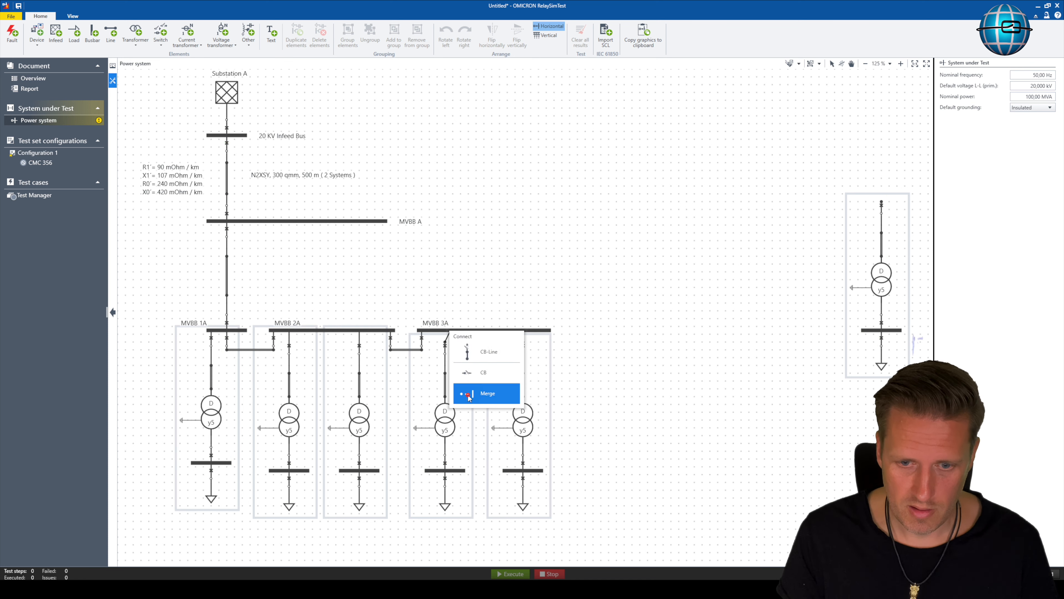
{"action": "left_click", "coordinate": [482, 394]}
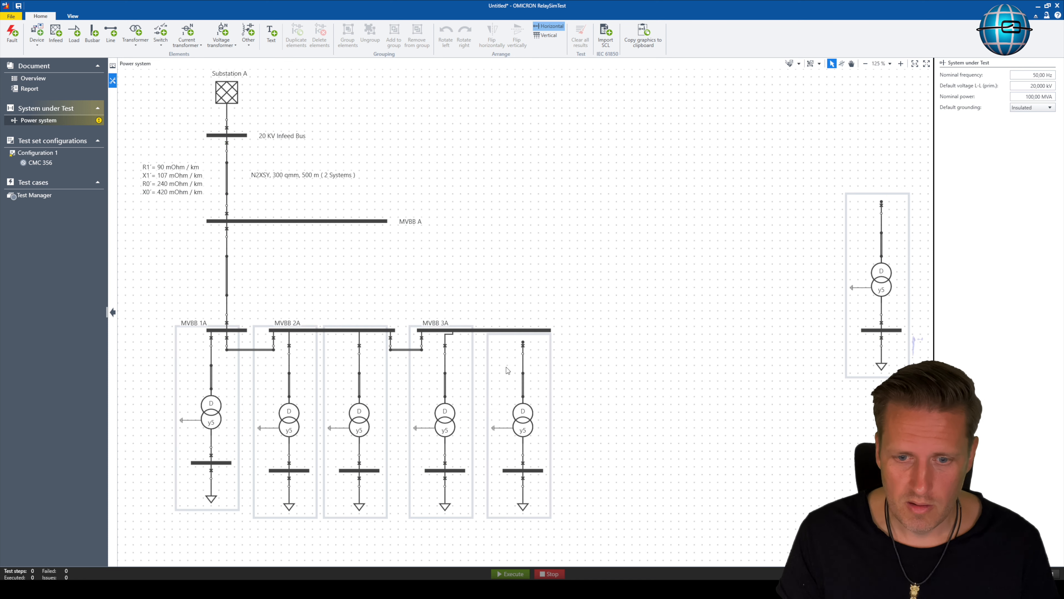
{"action": "left_click", "coordinate": [453, 331]}
{"action": "left_click_drag", "start_coordinate": [452, 331], "coordinate": [453, 333]}
{"action": "left_click", "coordinate": [528, 358]}
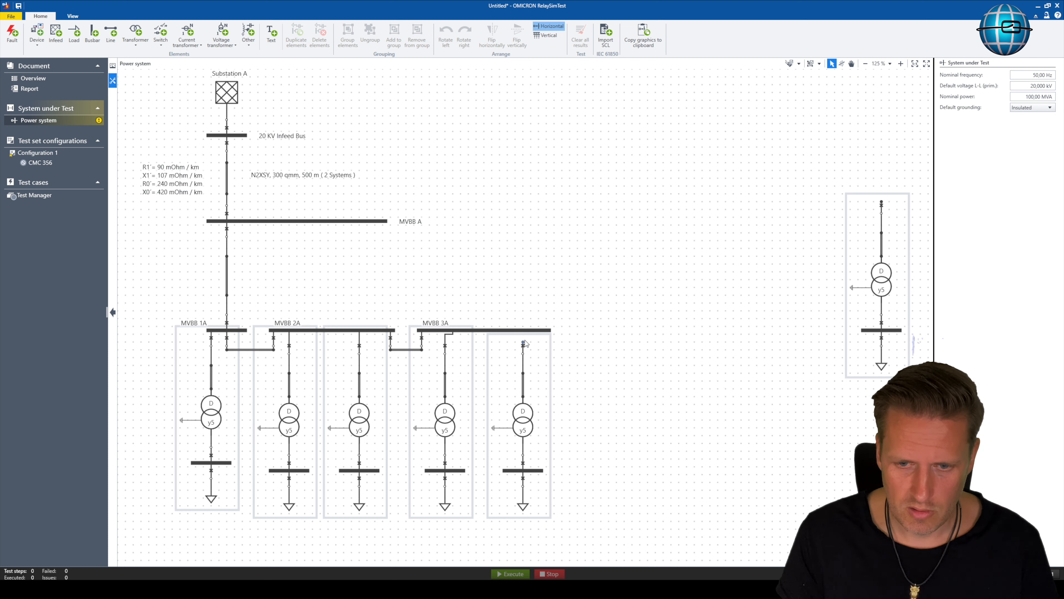
{"action": "left_click_drag", "start_coordinate": [523, 342], "coordinate": [524, 331]}
{"action": "left_click", "coordinate": [563, 392]}
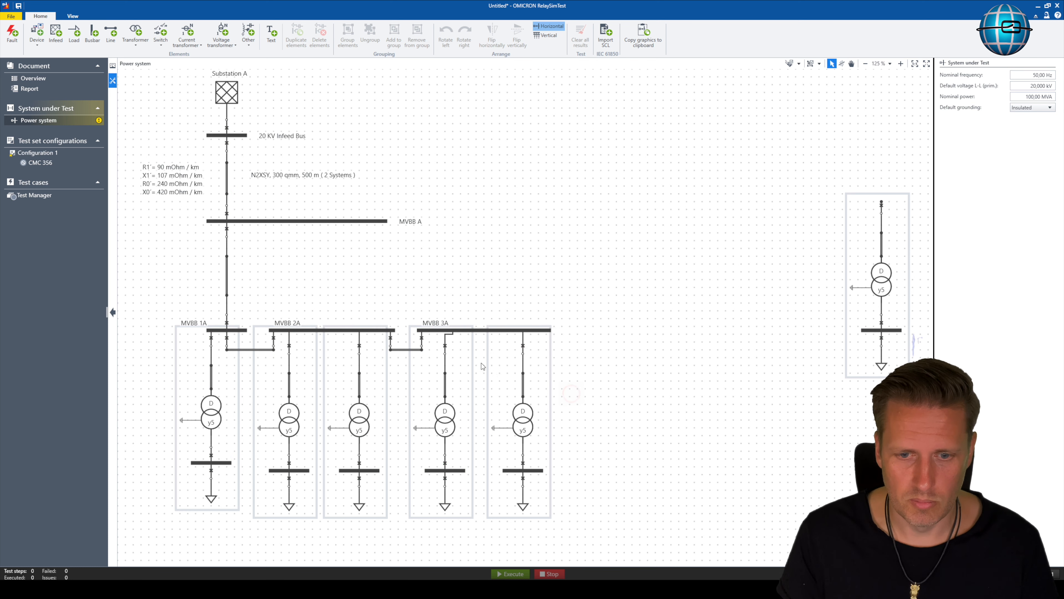
Step: Move the four duplicated feeder groups up so they line up with the feeder below MVBB 1A
{"action": "left_click_drag", "start_coordinate": [453, 366], "coordinate": [449, 405]}
{"action": "left_click", "coordinate": [450, 406]}
{"action": "left_click", "coordinate": [283, 434]}
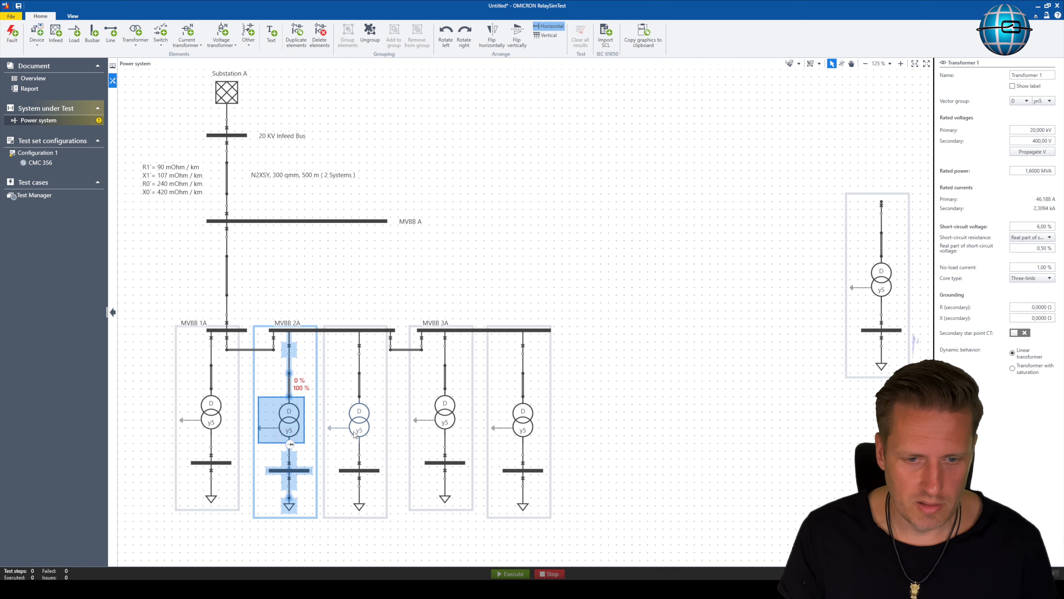
{"action": "left_click", "coordinate": [350, 435], "text": "ctrl"}
{"action": "left_click", "coordinate": [521, 425], "text": "ctrl"}
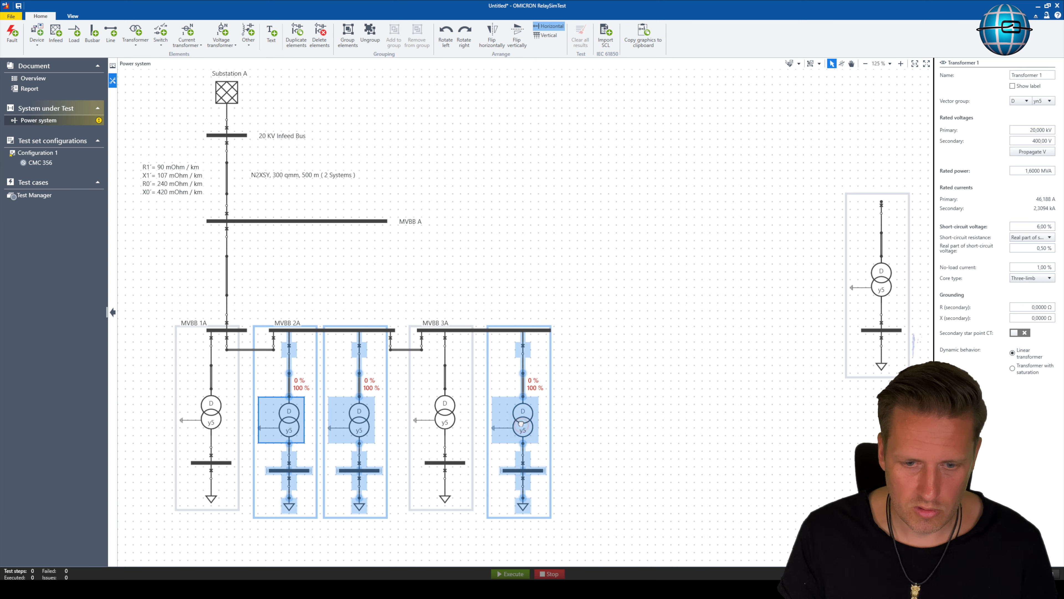
{"action": "left_click_drag", "start_coordinate": [521, 424], "coordinate": [521, 417]}
{"action": "left_click", "coordinate": [565, 415]}
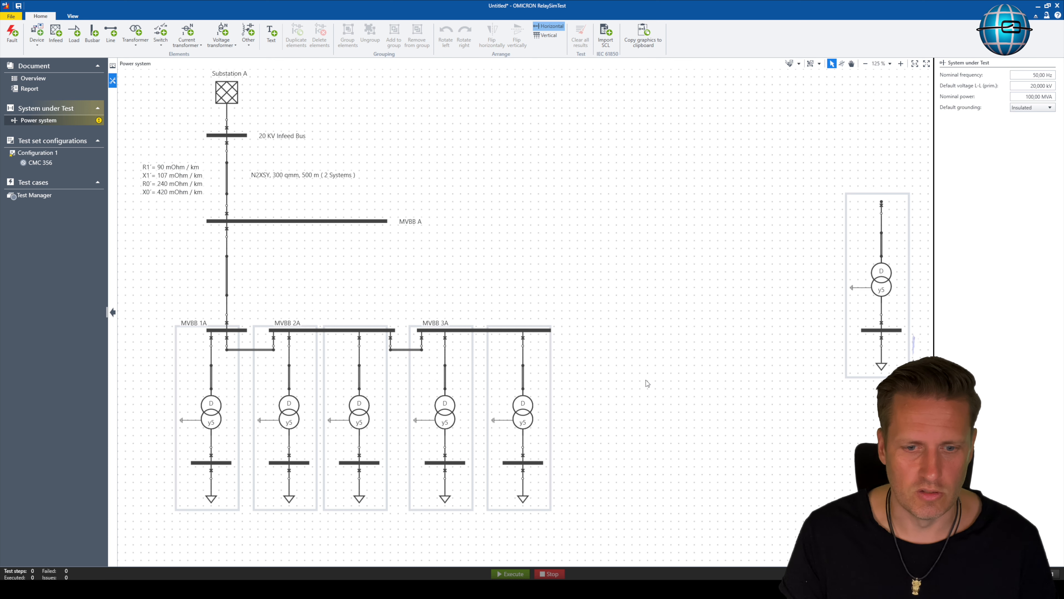
Step: Delete the unconnected spare feeder group beside the diagram
{"action": "left_click", "coordinate": [880, 280]}
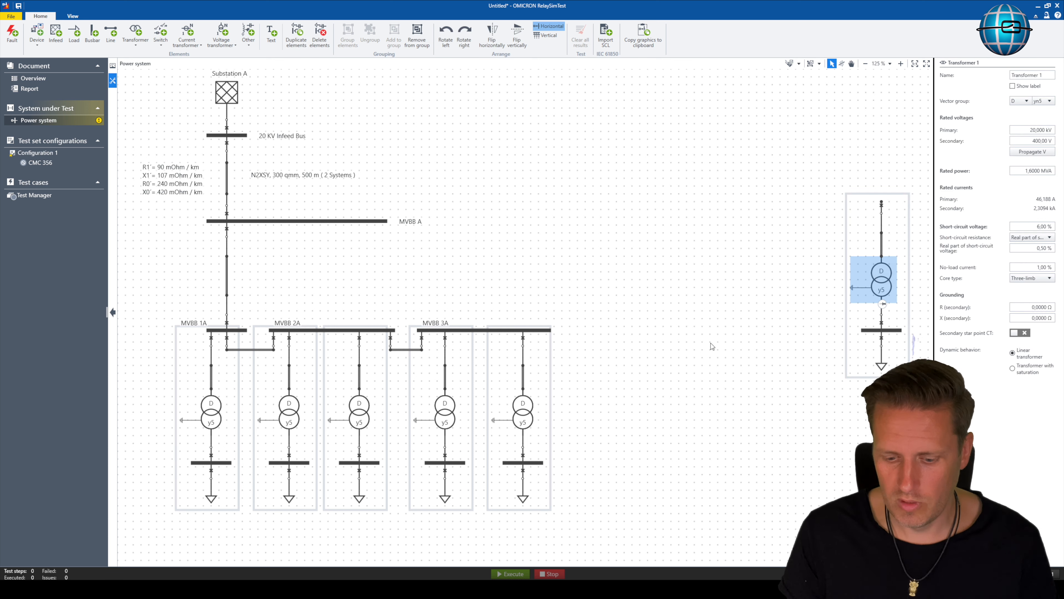
{"action": "key", "text": "Delete"}
{"action": "left_click_drag", "start_coordinate": [845, 188], "coordinate": [914, 386]}
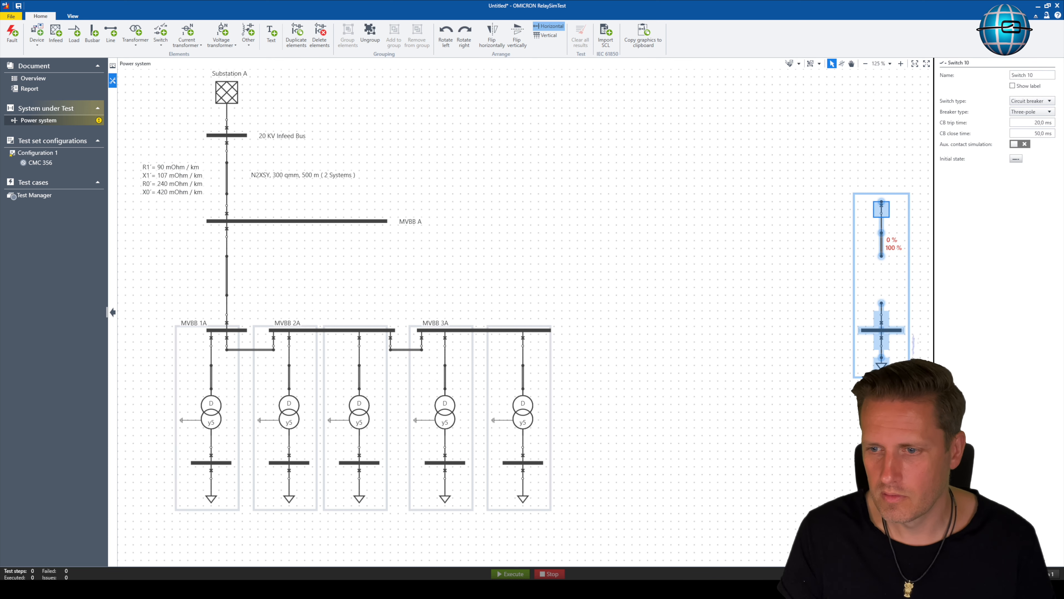
{"action": "key", "text": "Delete"}
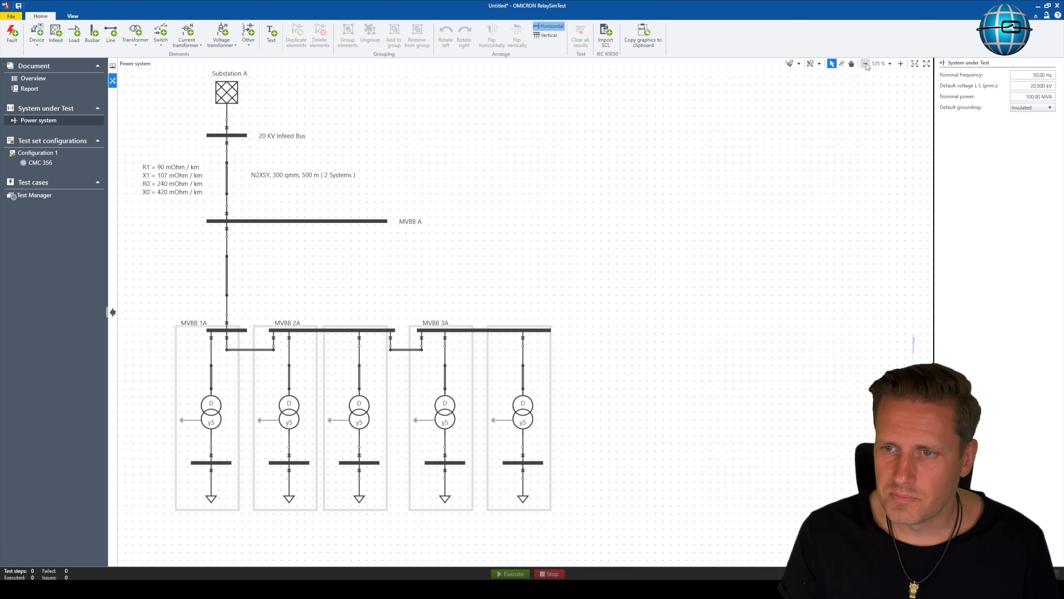
Step: Select all elements of the power system and duplicate them
{"action": "scroll", "coordinate": [738, 208], "scroll_direction": "down", "scroll_amount": 1}
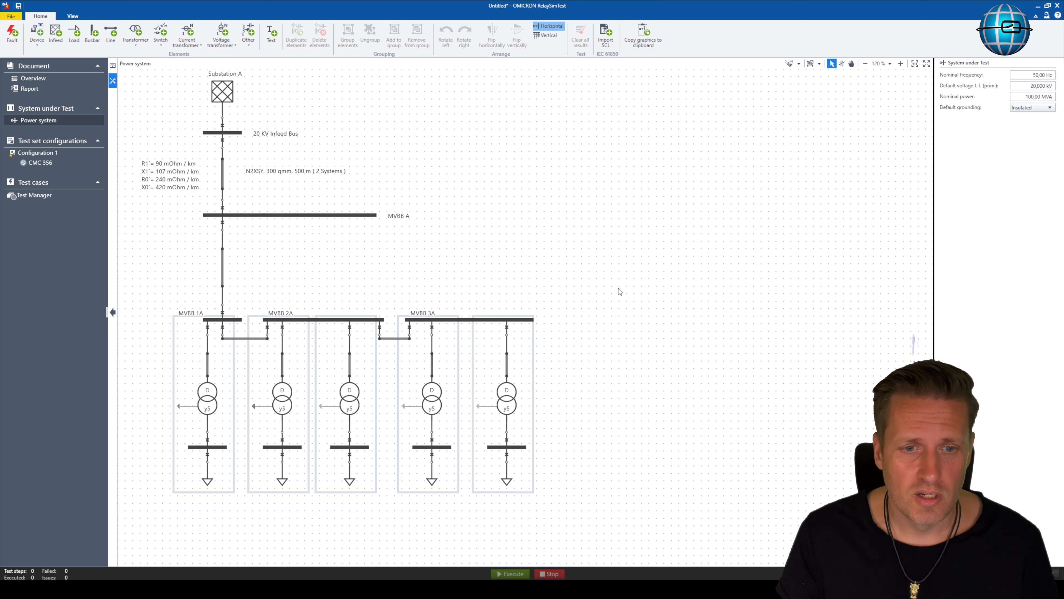
{"action": "key", "text": "ctrl+a"}
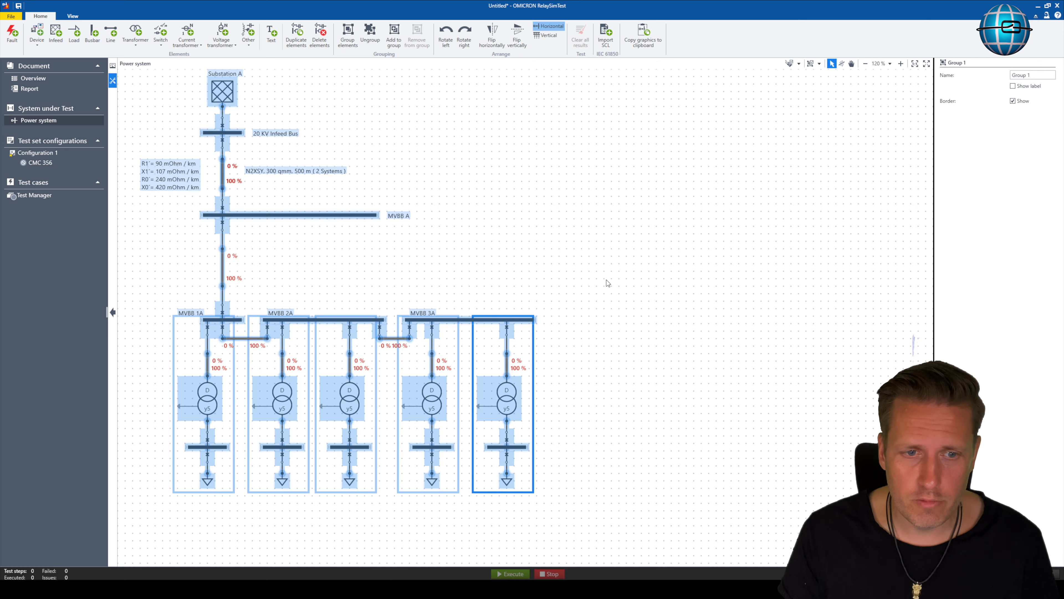
{"action": "right_click", "coordinate": [506, 396]}
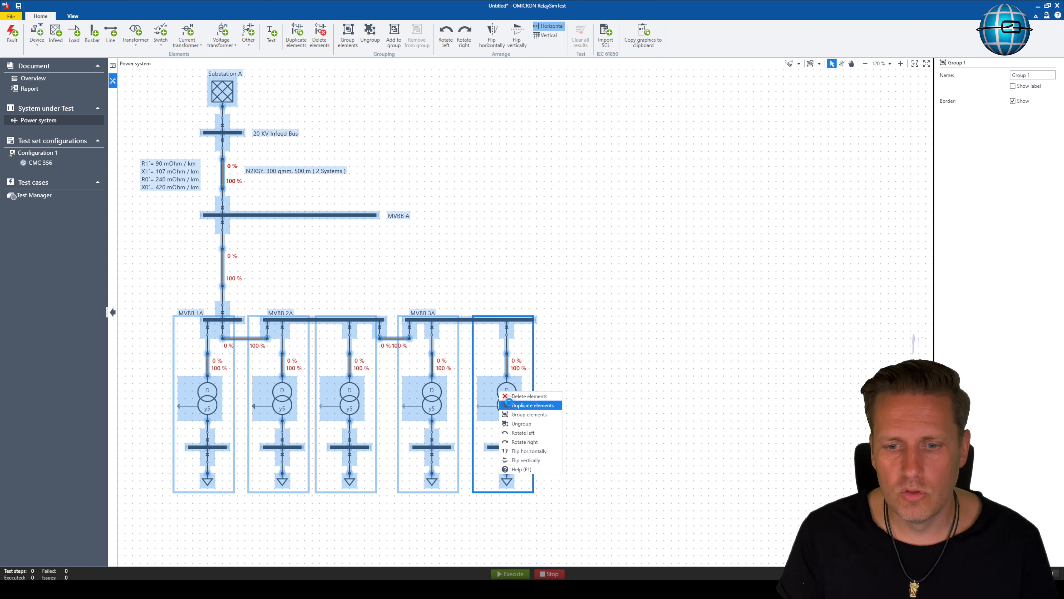
{"action": "left_click", "coordinate": [508, 402]}
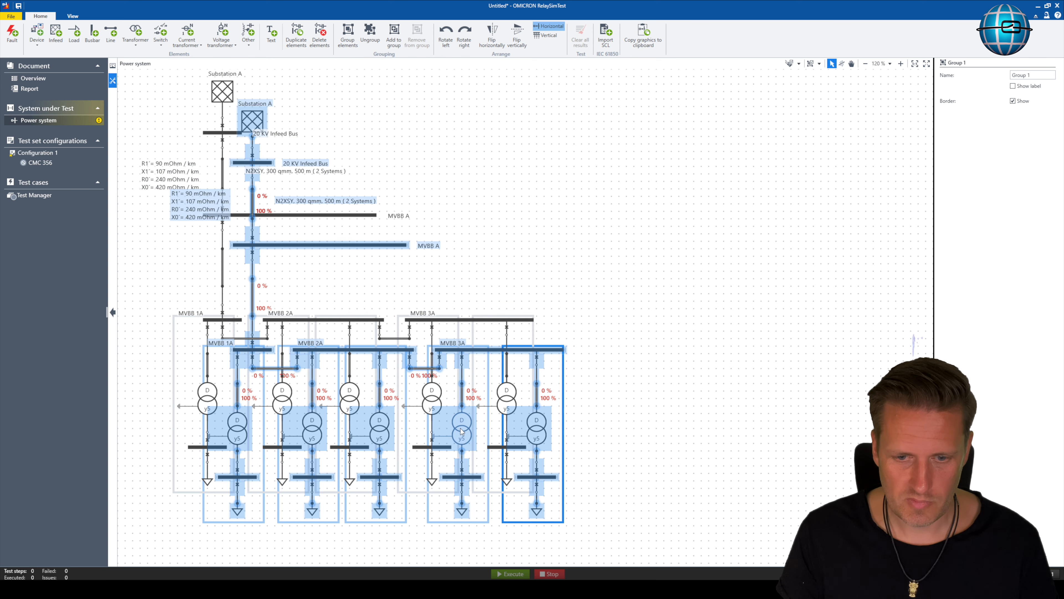
Step: Place the duplicated power system to the right of the original and flip it horizontally
{"action": "left_click_drag", "start_coordinate": [461, 429], "coordinate": [818, 396]}
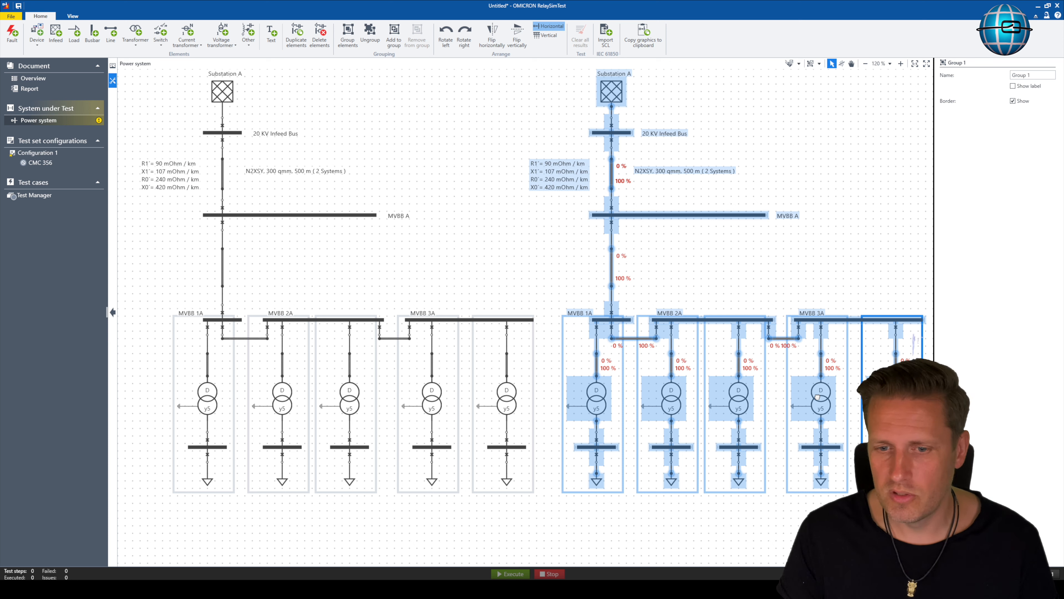
{"action": "right_click", "coordinate": [735, 388]}
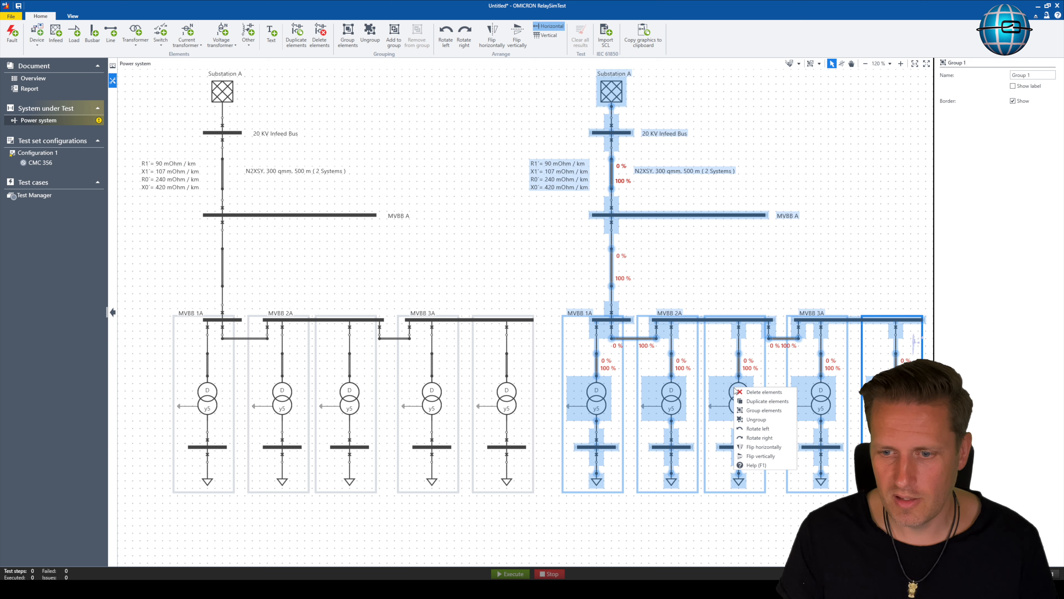
{"action": "left_click", "coordinate": [754, 447]}
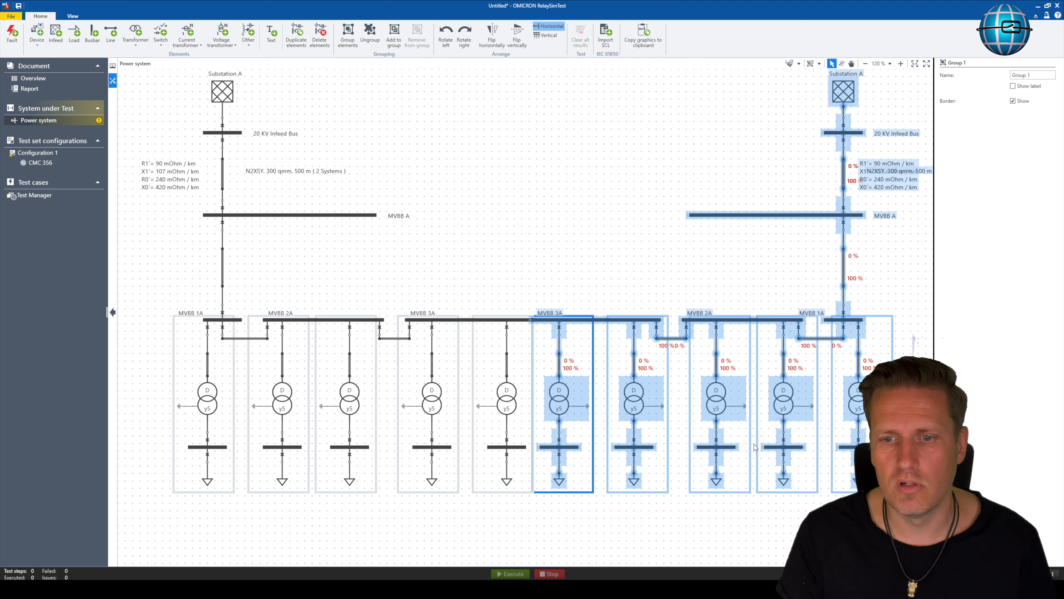
Step: Shift the mirrored power system slightly farther right to leave a gap beside the original feeders
{"action": "left_click_drag", "start_coordinate": [636, 319], "coordinate": [652, 319]}
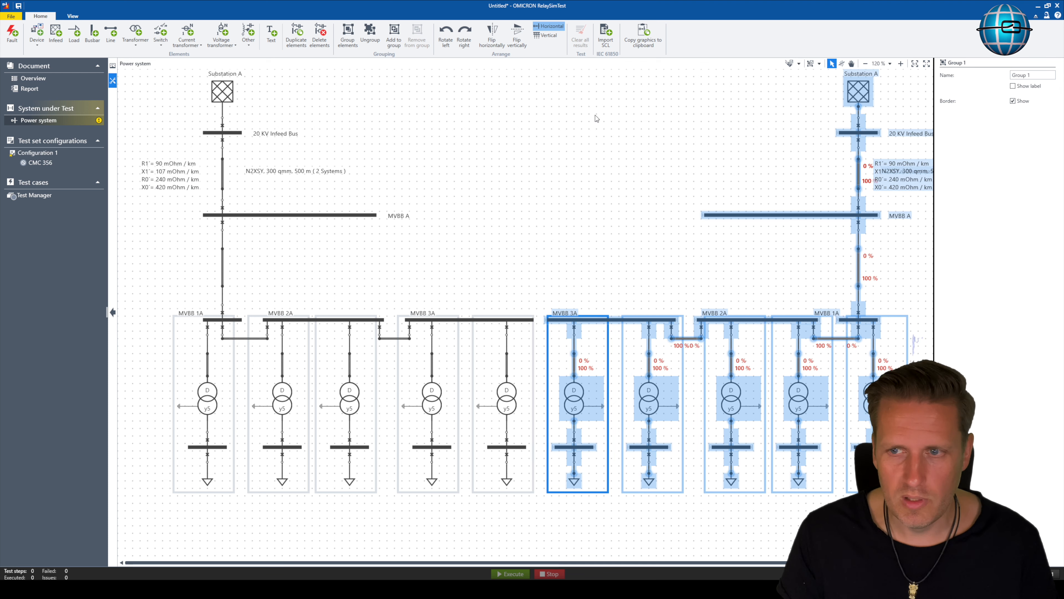
{"action": "left_click", "coordinate": [865, 63]}
{"action": "left_click", "coordinate": [865, 64]}
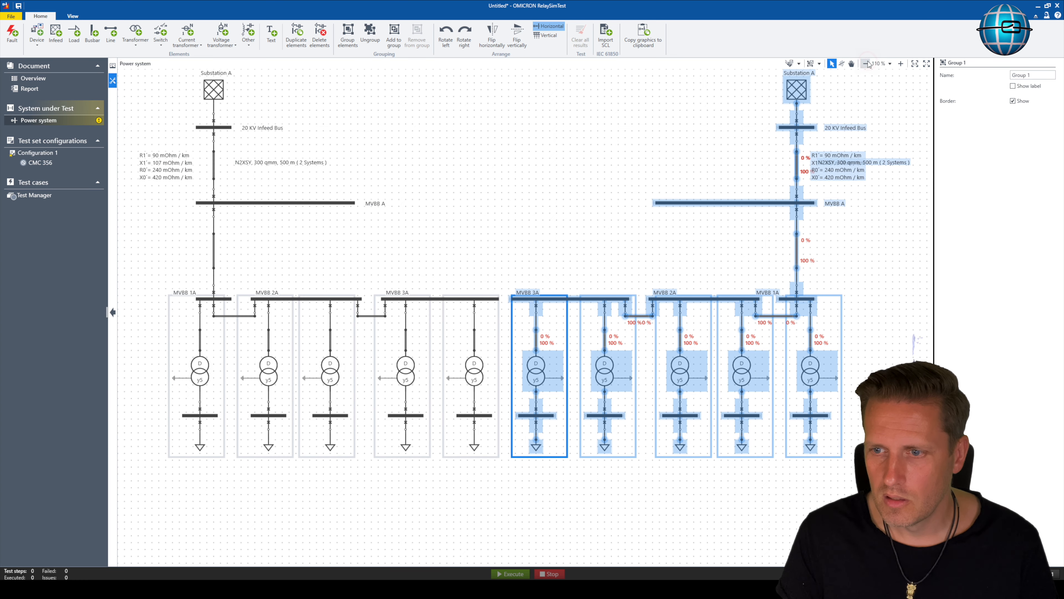
{"action": "left_click", "coordinate": [865, 63]}
{"action": "left_click_drag", "start_coordinate": [513, 349], "coordinate": [540, 354]}
{"action": "left_click", "coordinate": [456, 228]}
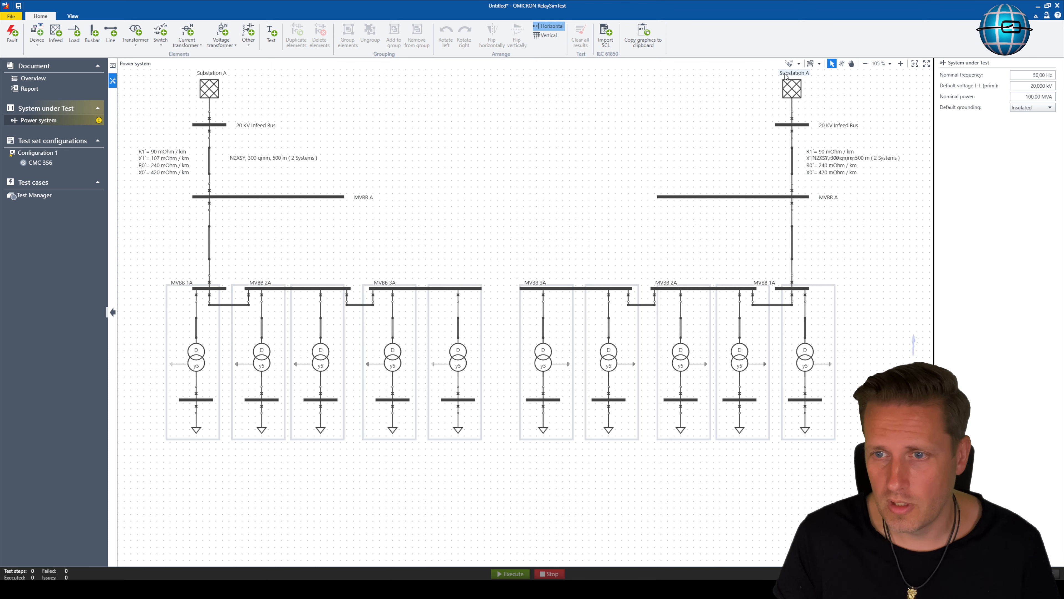
Step: Rename the infeed of the mirrored system to Substation B
{"action": "left_click", "coordinate": [788, 82]}
{"action": "left_click", "coordinate": [1046, 75]}
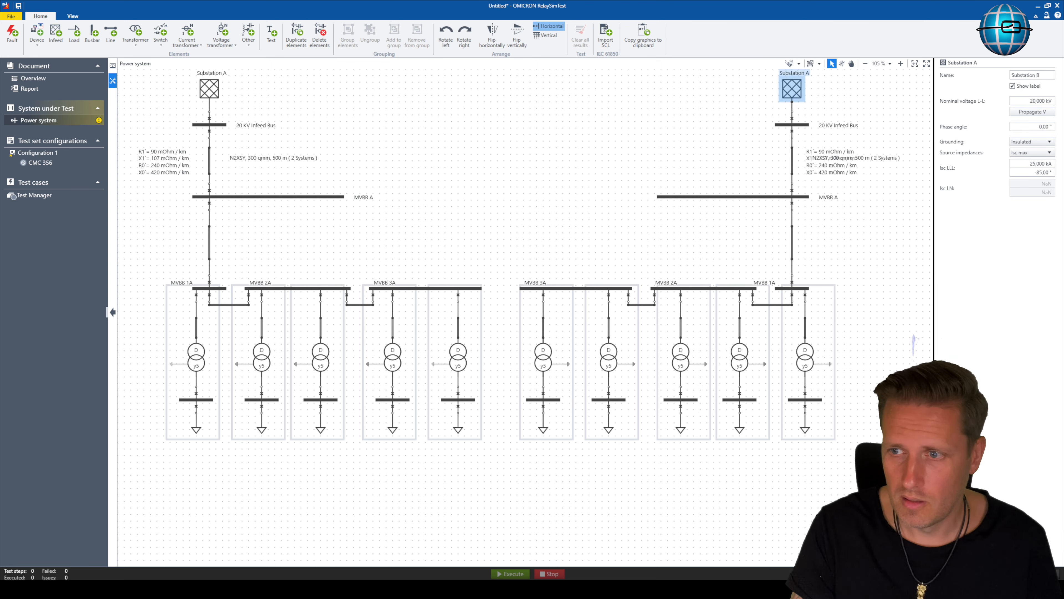
{"action": "left_click", "coordinate": [832, 125]}
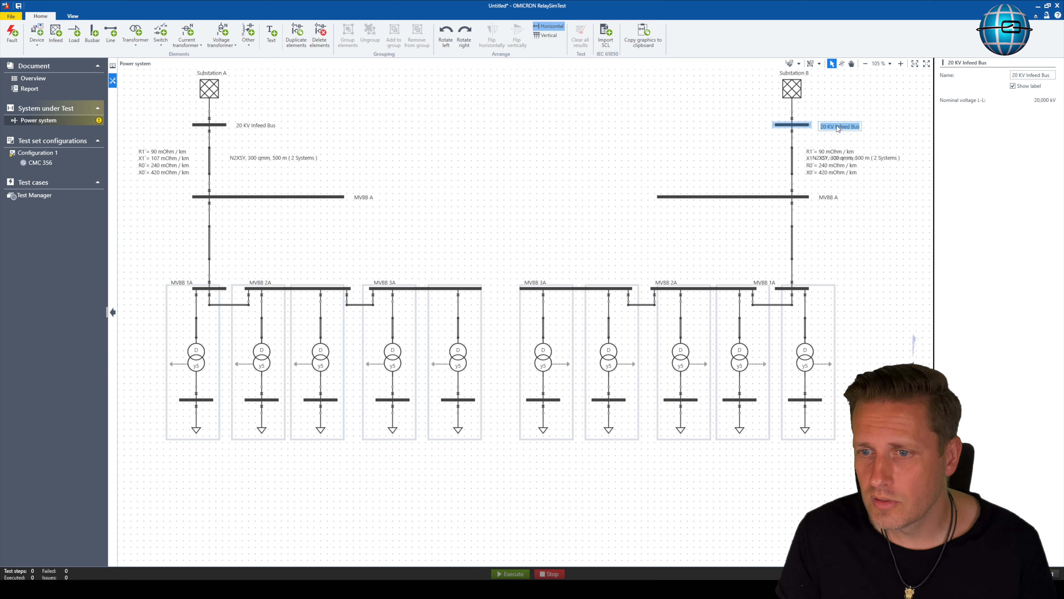
Step: Move the mirrored system's line impedance text to the left of its incoming line, clear of the N2XSY cable label
{"action": "left_click", "coordinate": [834, 159]}
{"action": "left_click", "coordinate": [829, 198]}
{"action": "left_click_drag", "start_coordinate": [834, 176], "coordinate": [755, 160]}
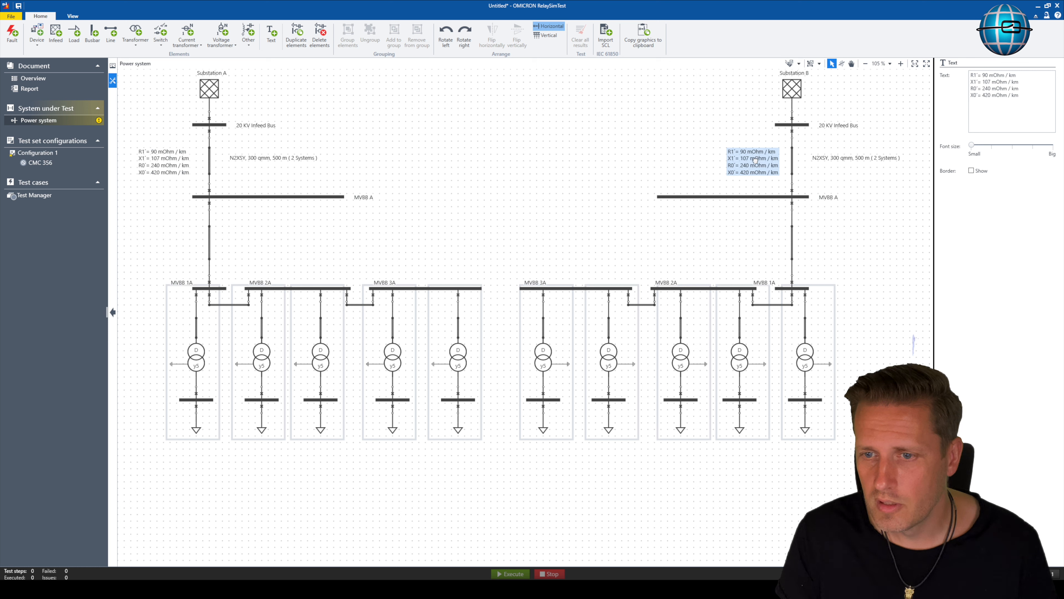
Step: Rename the mirrored system's main MVBB A busbar to MVBB B
{"action": "left_click", "coordinate": [817, 195]}
{"action": "left_click", "coordinate": [1035, 75]}
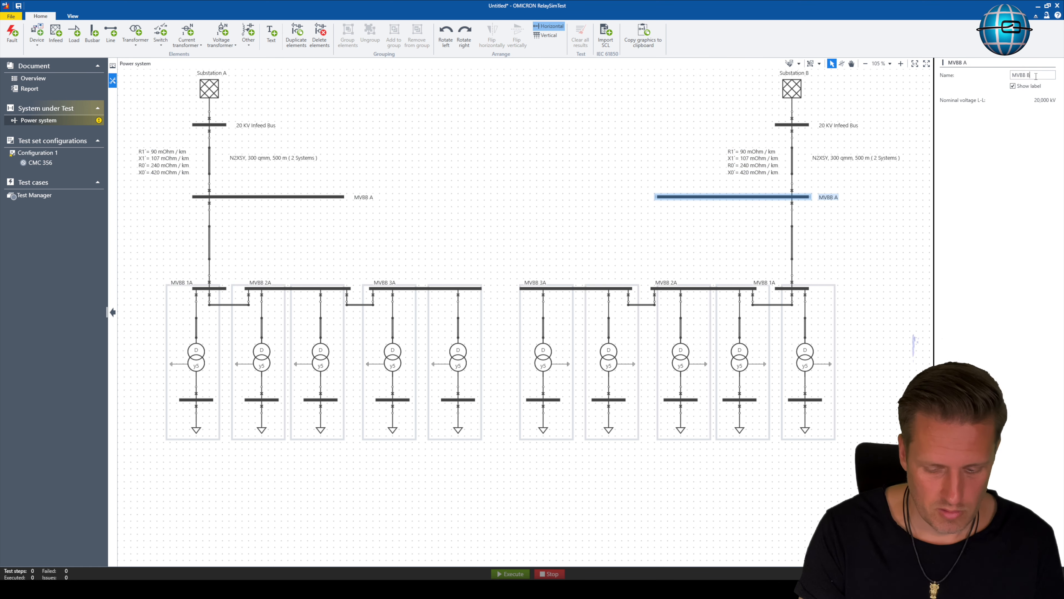
{"action": "type", "text": "B"}
Step: Rename the mirrored system's MVBB 3A and MVBB 2A busbars to MVBB 3B and MVBB 2B
{"action": "left_click", "coordinate": [539, 288]}
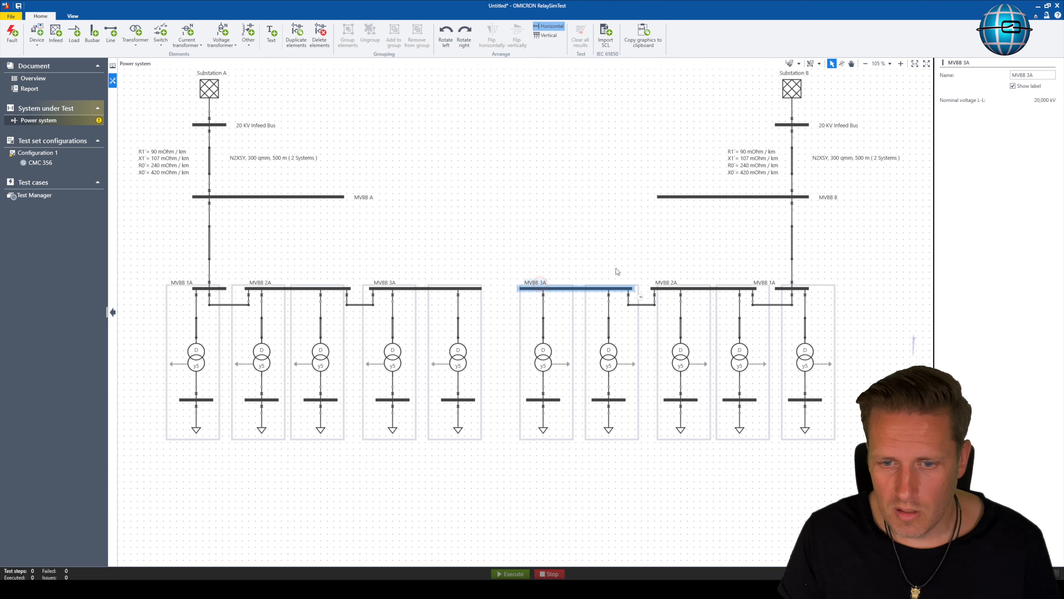
{"action": "left_click", "coordinate": [1042, 73]}
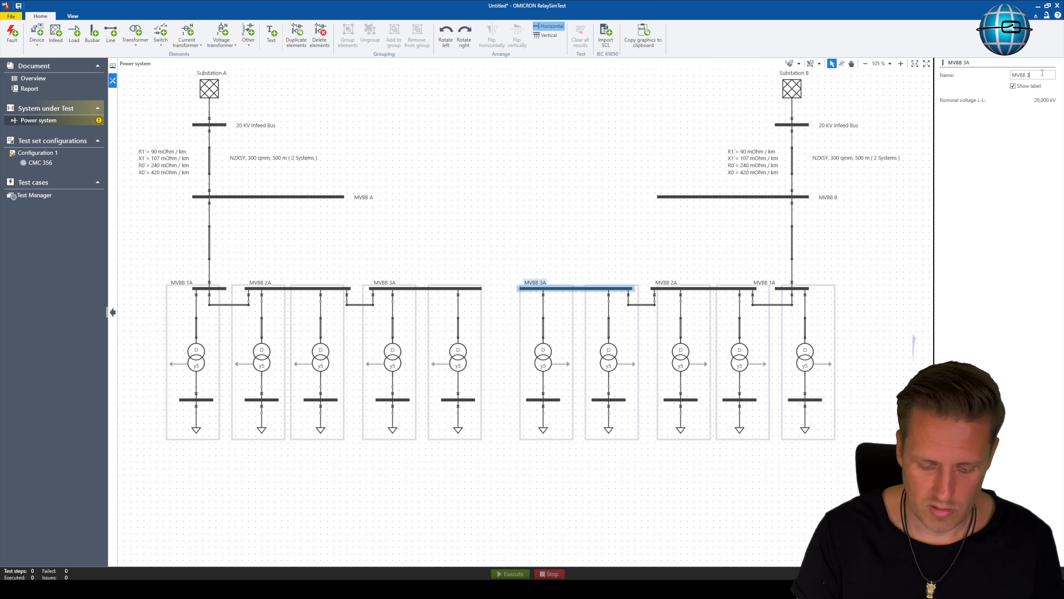
{"action": "type", "text": "B"}
{"action": "key", "text": "Return"}
{"action": "left_click", "coordinate": [677, 290]}
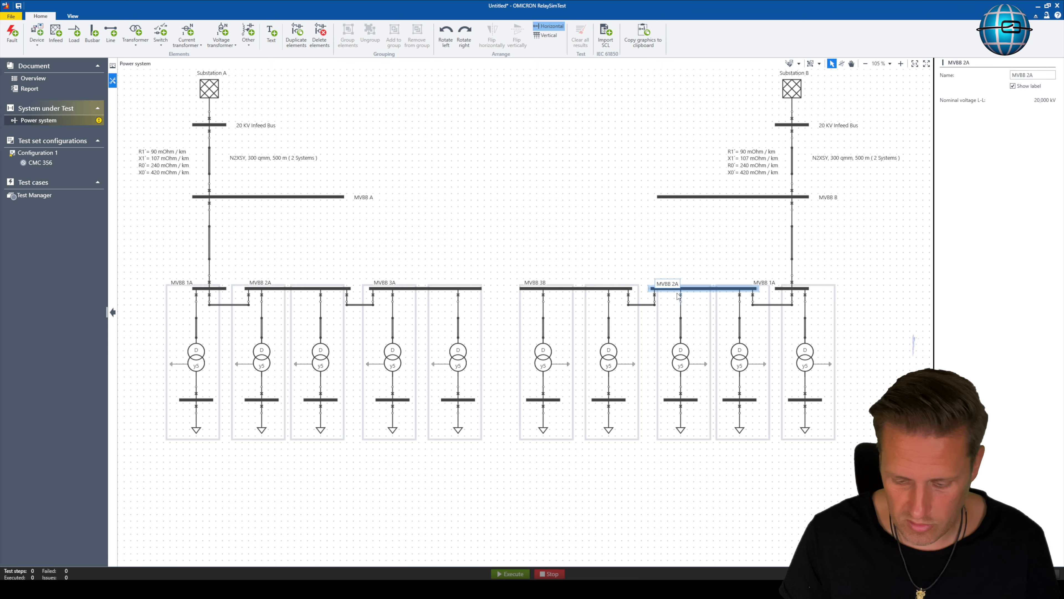
{"action": "type", "text": "B"}
{"action": "key", "text": "Return"}
Step: Rename the mirrored MVBB 1A busbar to MVBB 1B and move its label to the right of the incoming line
{"action": "left_click", "coordinate": [774, 284]}
{"action": "left_click", "coordinate": [774, 284]}
{"action": "key", "text": "BackSpace"}
{"action": "type", "text": "B"}
{"action": "key", "text": "Return"}
{"action": "left_click", "coordinate": [461, 476]}
{"action": "left_click_drag", "start_coordinate": [770, 282], "coordinate": [817, 280]}
{"action": "left_click", "coordinate": [716, 263]}
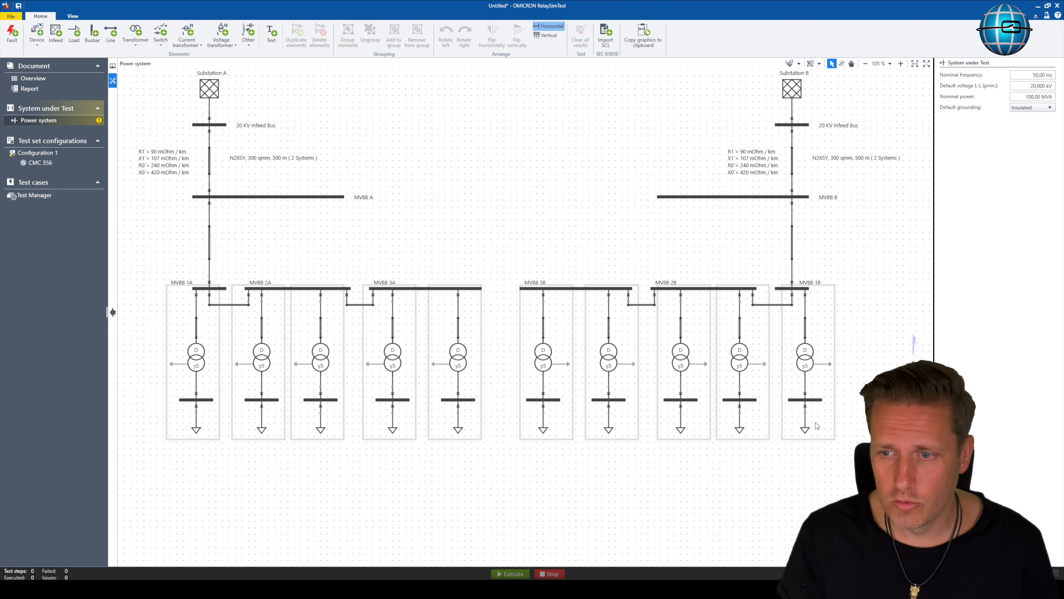
Step: Select the entire Substation B system and move it farther right to widen the gap between both systems
{"action": "left_click_drag", "start_coordinate": [896, 474], "coordinate": [508, 75]}
{"action": "left_click_drag", "start_coordinate": [591, 290], "coordinate": [629, 289]}
{"action": "left_click", "coordinate": [486, 225]}
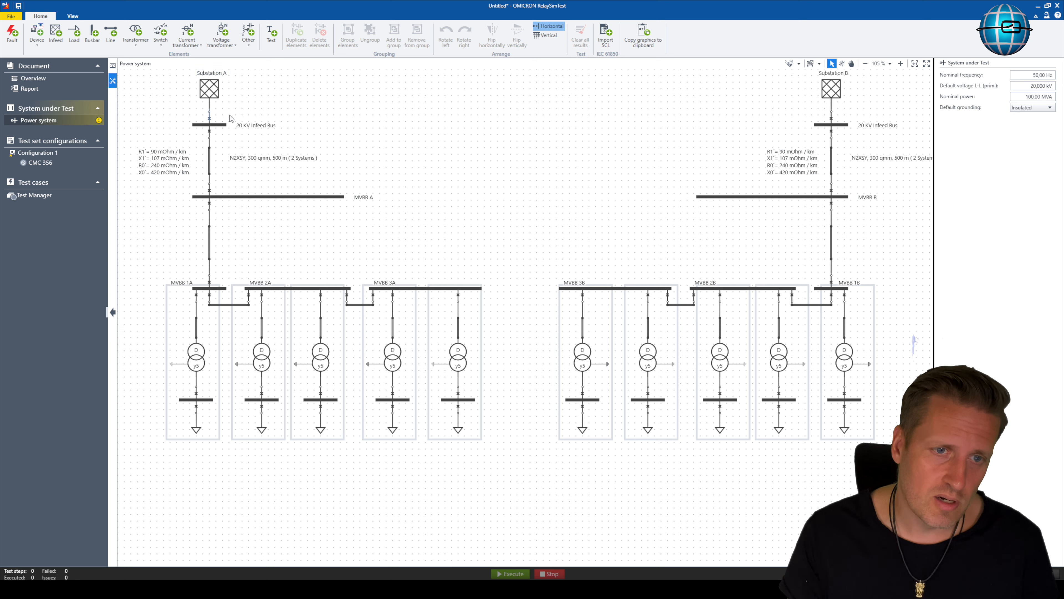
Step: Open the switch between Substation A and its 20 KV Infeed Bus
{"action": "double_click", "coordinate": [210, 115]}
{"action": "left_click", "coordinate": [216, 108]}
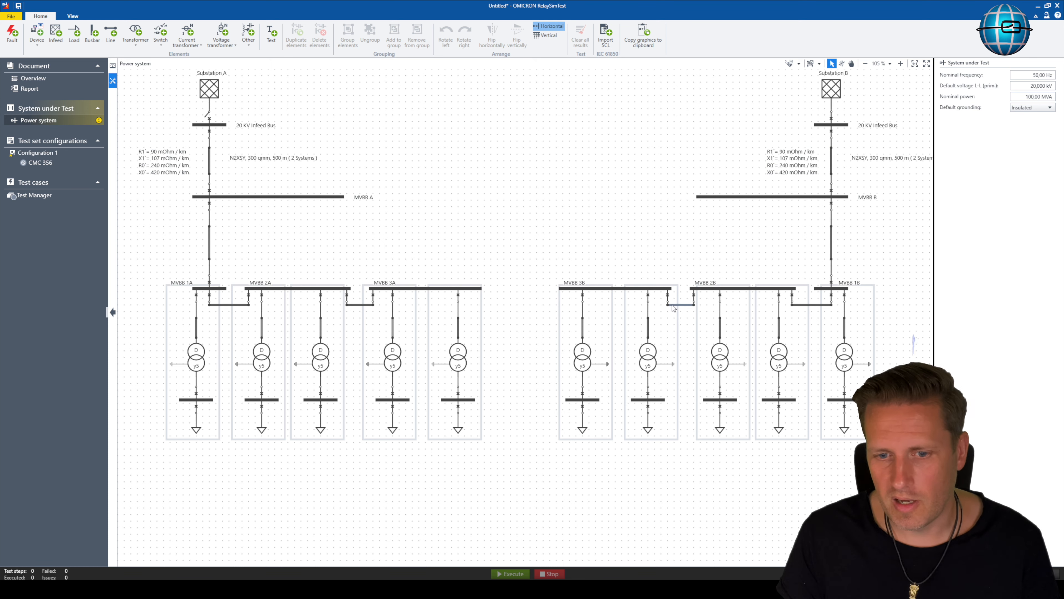
{"action": "right_click", "coordinate": [510, 214]}
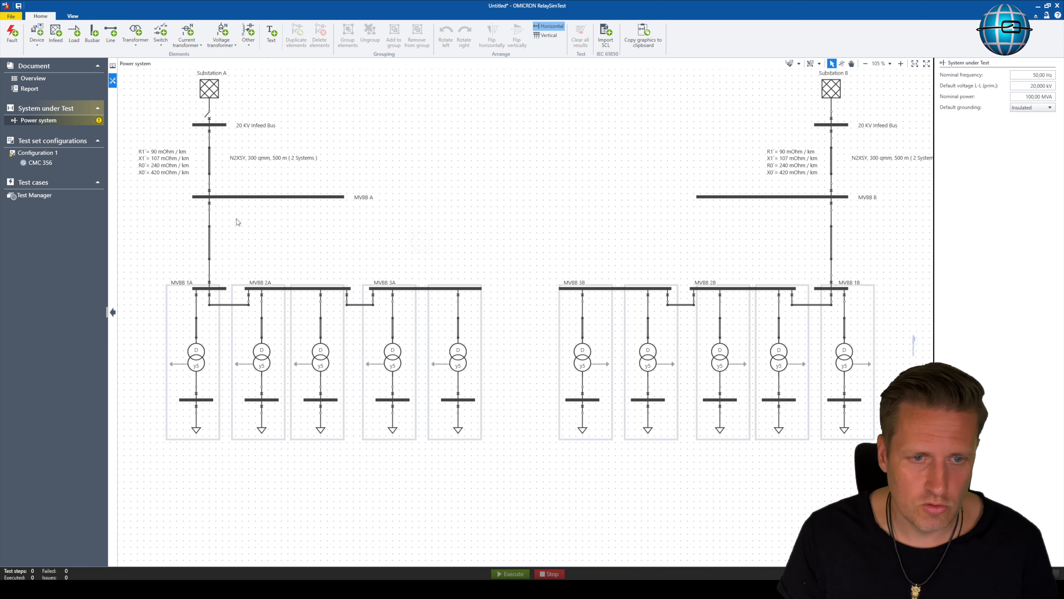
Step: Duplicate the line between MVBB A and MVBB 1A, connect the copy from MVBB A to MVBB 3B, and route its vertical section beside MVBB 3B
{"action": "left_click", "coordinate": [210, 241]}
{"action": "right_click", "coordinate": [210, 241]}
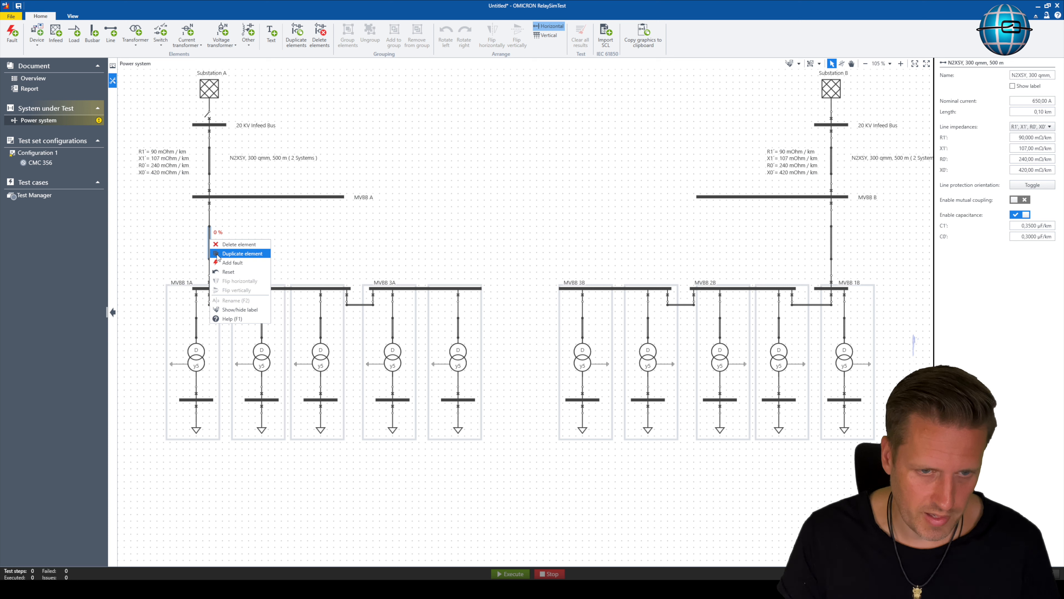
{"action": "left_click", "coordinate": [238, 251]}
{"action": "left_click_drag", "start_coordinate": [237, 269], "coordinate": [334, 202]}
{"action": "left_click_drag", "start_coordinate": [498, 278], "coordinate": [571, 293]}
{"action": "left_click", "coordinate": [452, 259]}
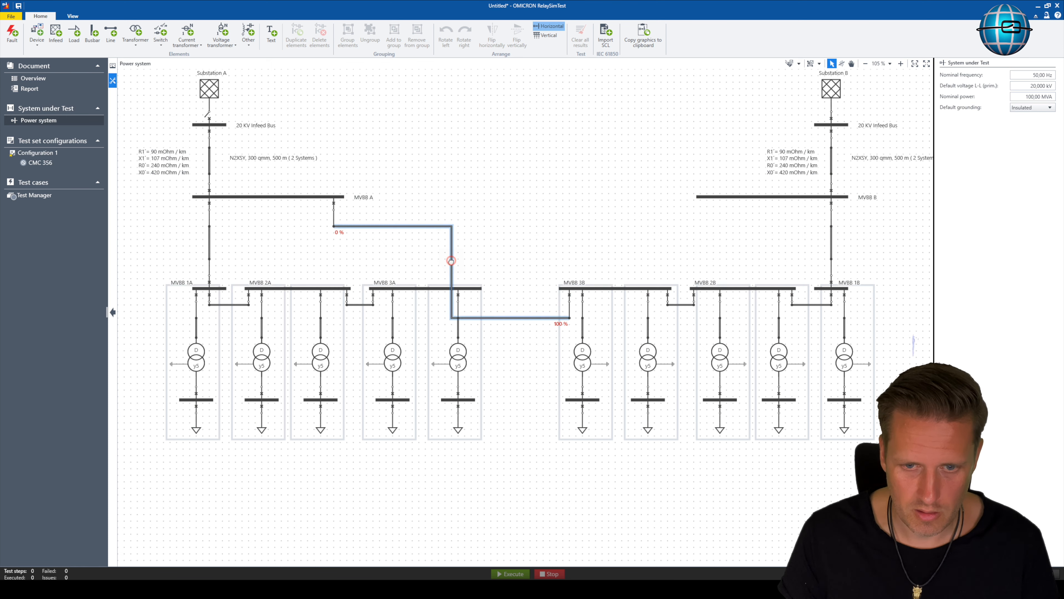
{"action": "left_click_drag", "start_coordinate": [451, 273], "coordinate": [556, 276]}
{"action": "left_click", "coordinate": [517, 250]}
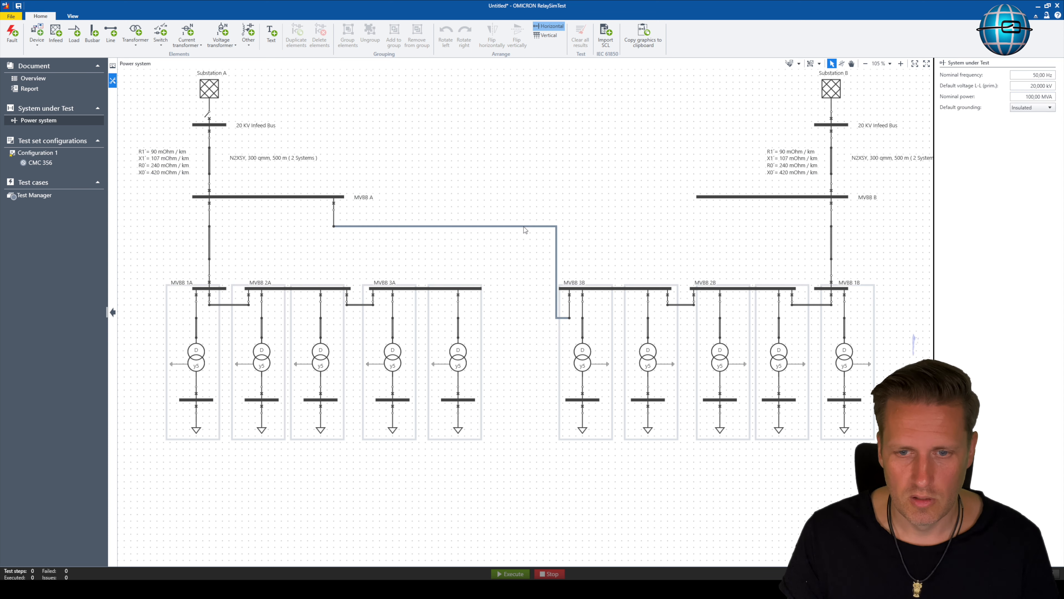
Step: Duplicate the same line again, connect the copy from MVBB B to MVBB 3A, and route its vertical section beside MVBB 3A
{"action": "left_click", "coordinate": [209, 243]}
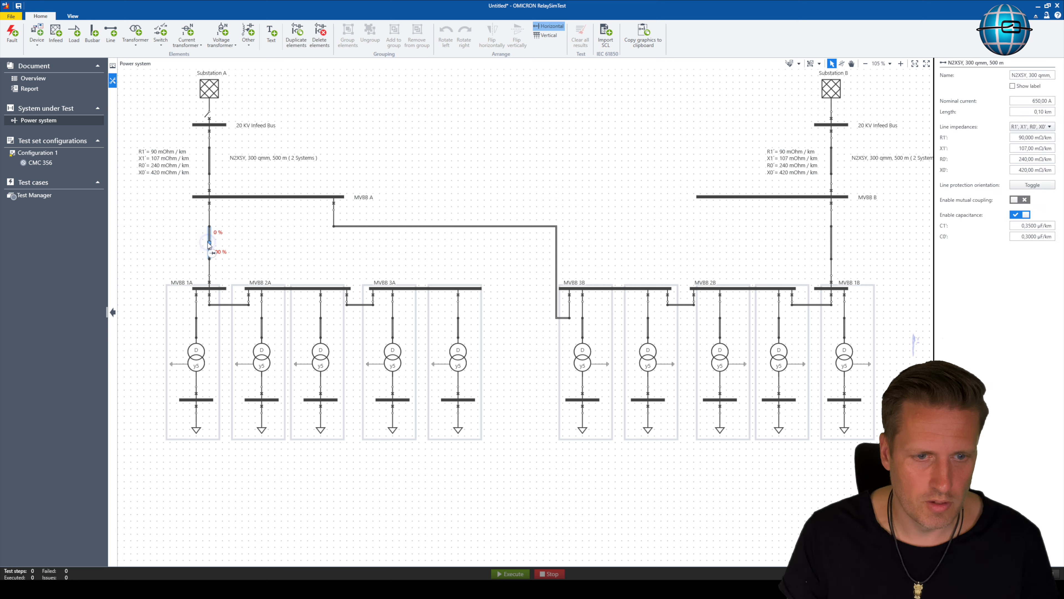
{"action": "right_click", "coordinate": [210, 240]}
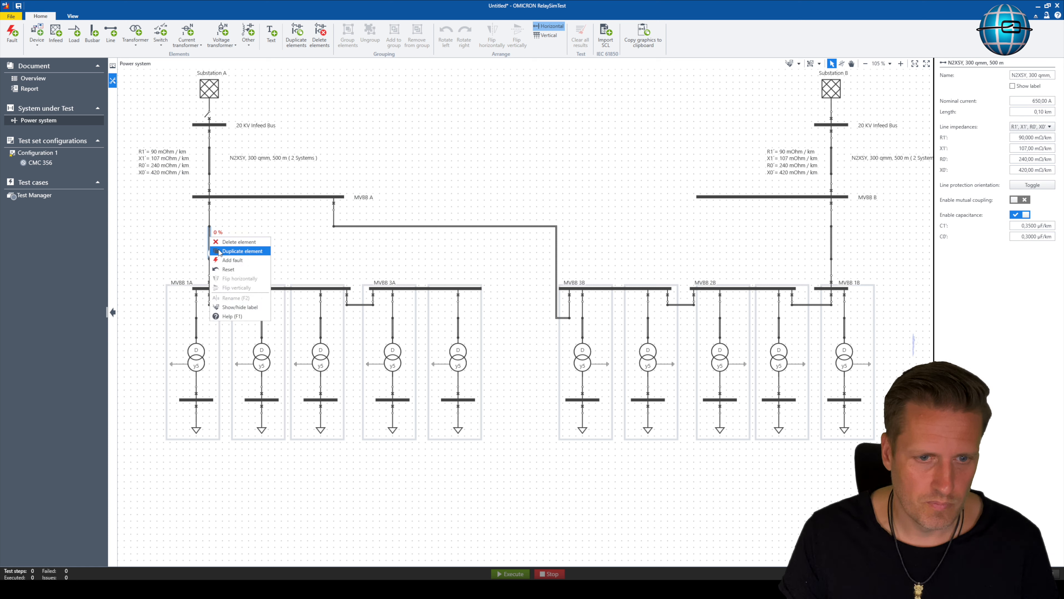
{"action": "left_click", "coordinate": [243, 252]}
{"action": "left_click_drag", "start_coordinate": [235, 252], "coordinate": [715, 200]}
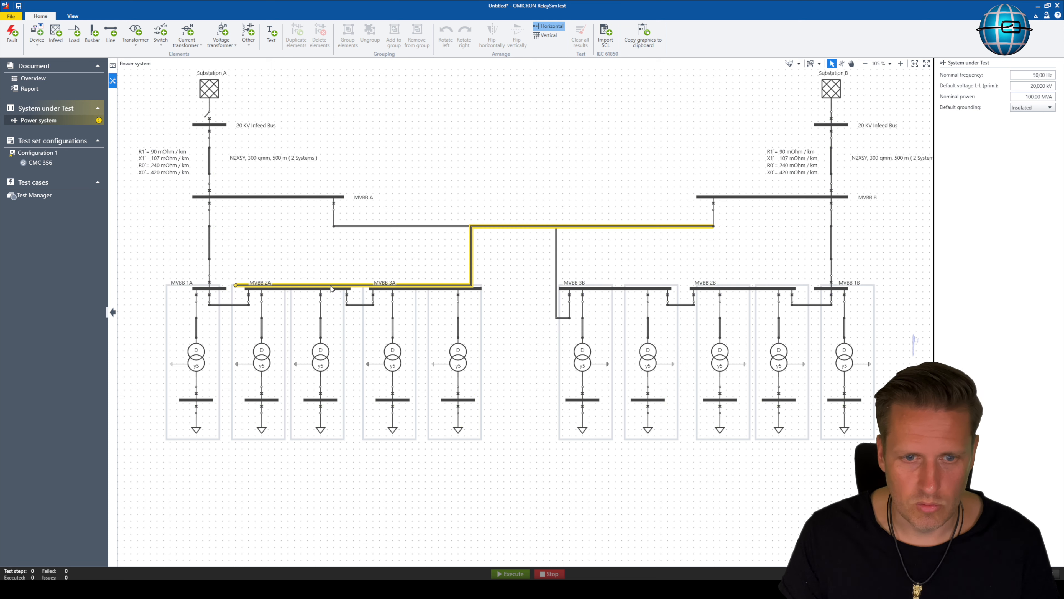
{"action": "left_click_drag", "start_coordinate": [235, 282], "coordinate": [477, 290]}
{"action": "mouse_move", "coordinate": [497, 337]}
{"action": "left_mouse_down"}
{"action": "mouse_move", "coordinate": [471, 290]}
{"action": "mouse_move", "coordinate": [505, 332]}
{"action": "left_mouse_up"}
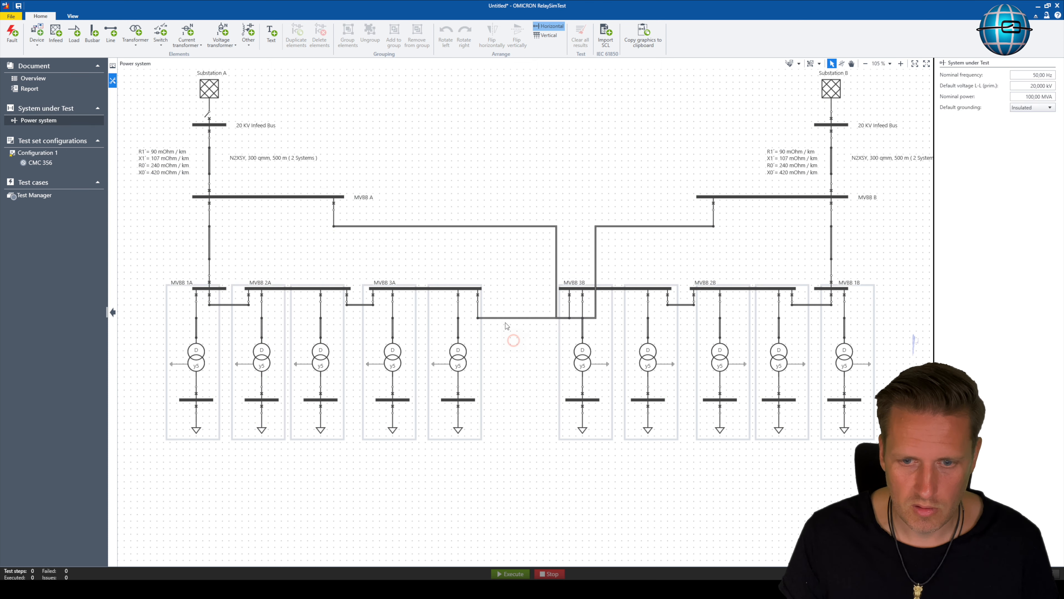
{"action": "left_click", "coordinate": [596, 265]}
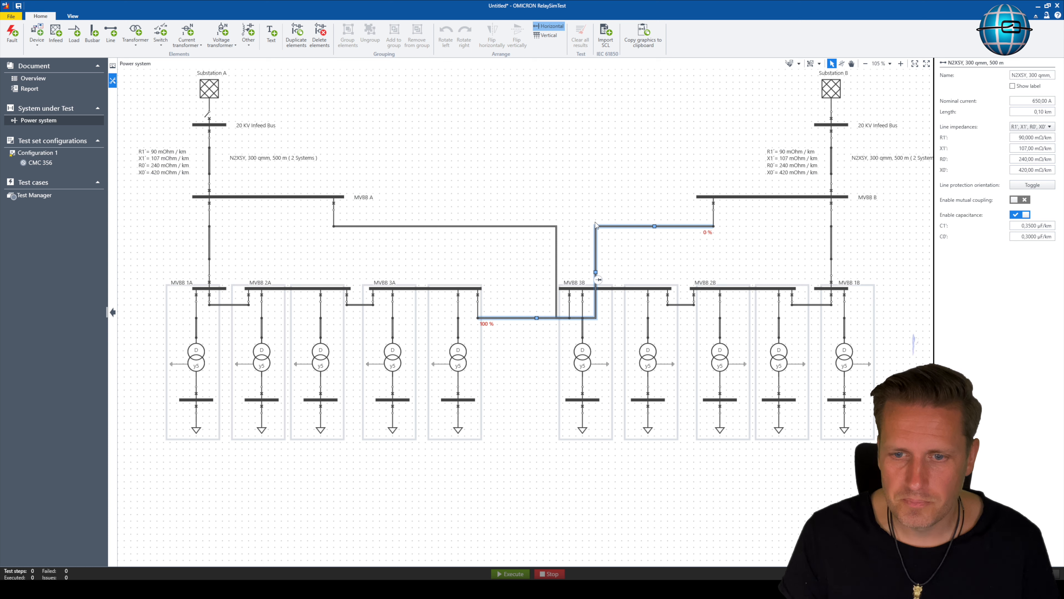
{"action": "left_click_drag", "start_coordinate": [595, 273], "coordinate": [491, 286]}
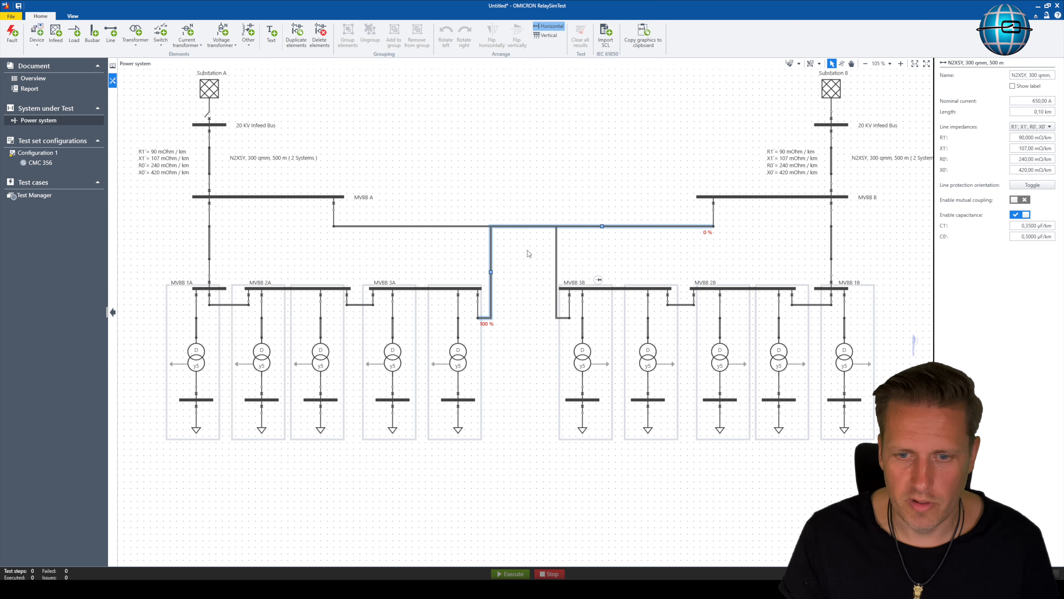
{"action": "left_click", "coordinate": [608, 240]}
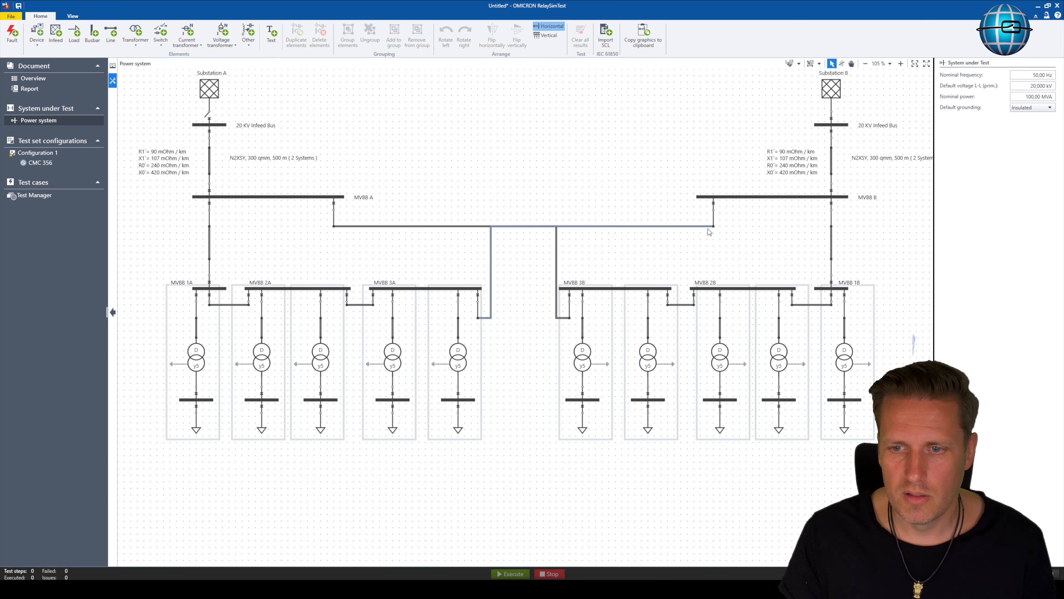
Step: Raise the MVBB B to MVBB 3A line's horizontal section above the other cross-connection, with its upper node near MVBB B and vertical section beside MVBB 3A
{"action": "left_click_drag", "start_coordinate": [714, 226], "coordinate": [512, 219]}
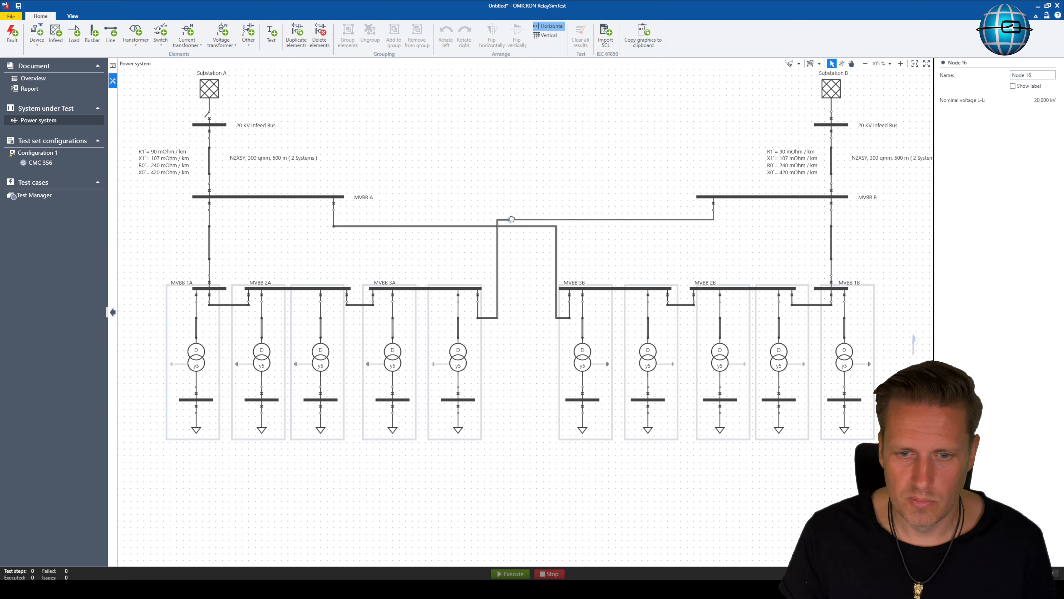
{"action": "left_click", "coordinate": [498, 188]}
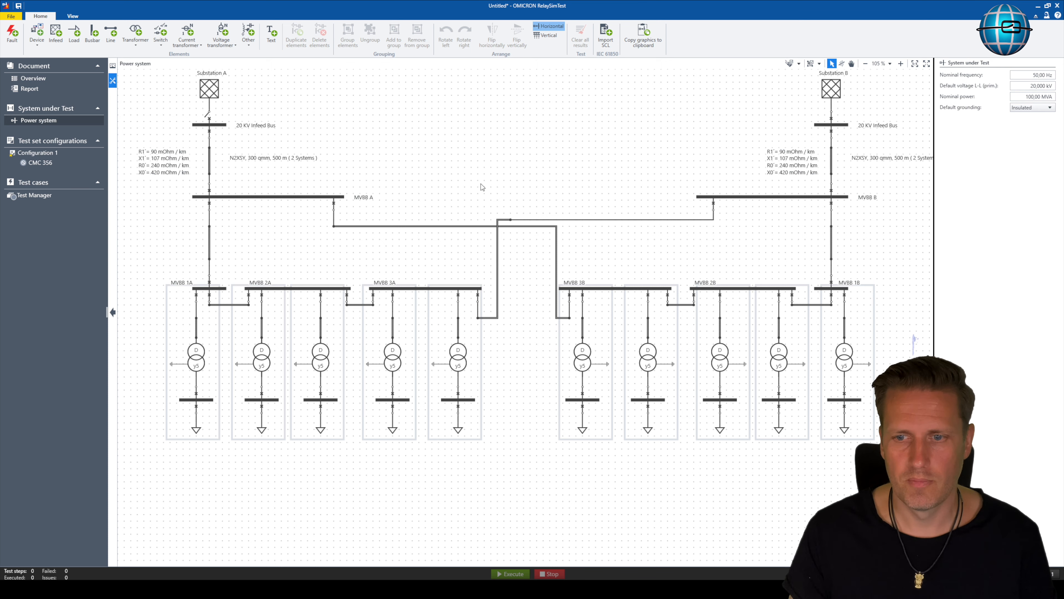
{"action": "left_click_drag", "start_coordinate": [511, 219], "coordinate": [708, 219]}
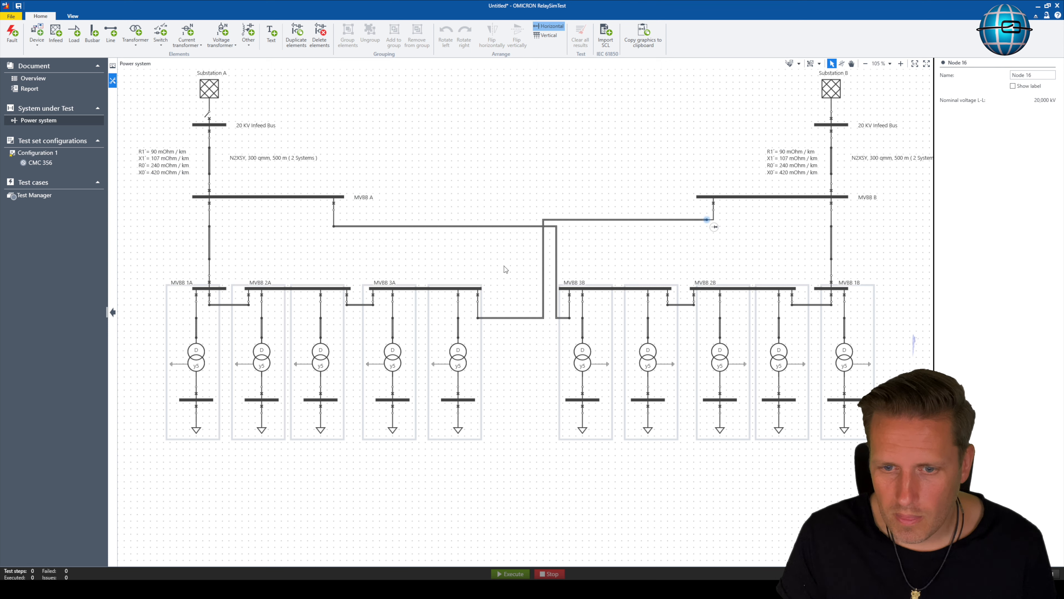
{"action": "left_click", "coordinate": [542, 267]}
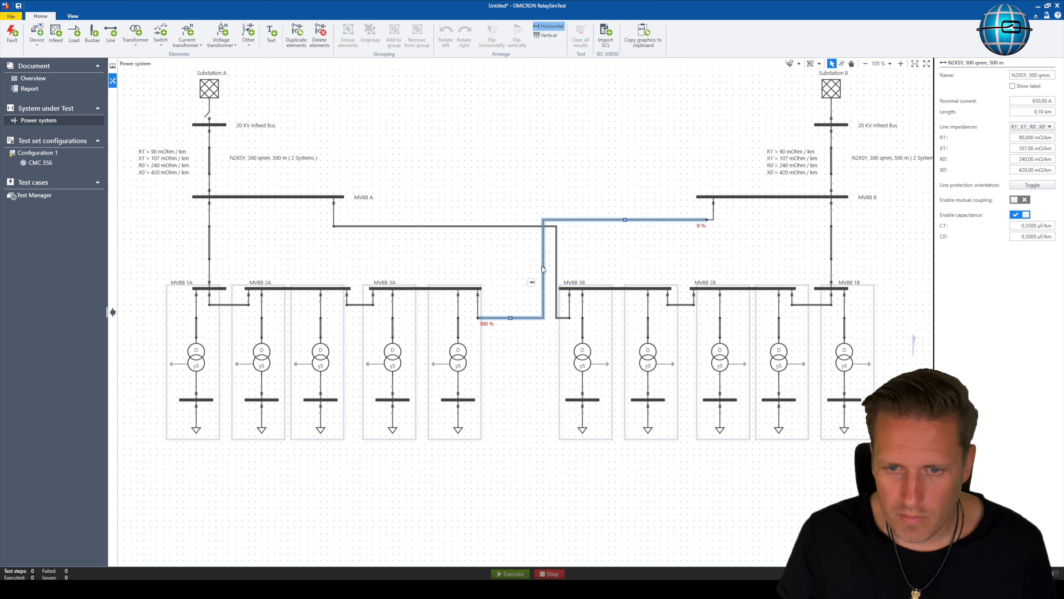
{"action": "left_click_drag", "start_coordinate": [542, 269], "coordinate": [491, 272]}
{"action": "left_click", "coordinate": [511, 162]}
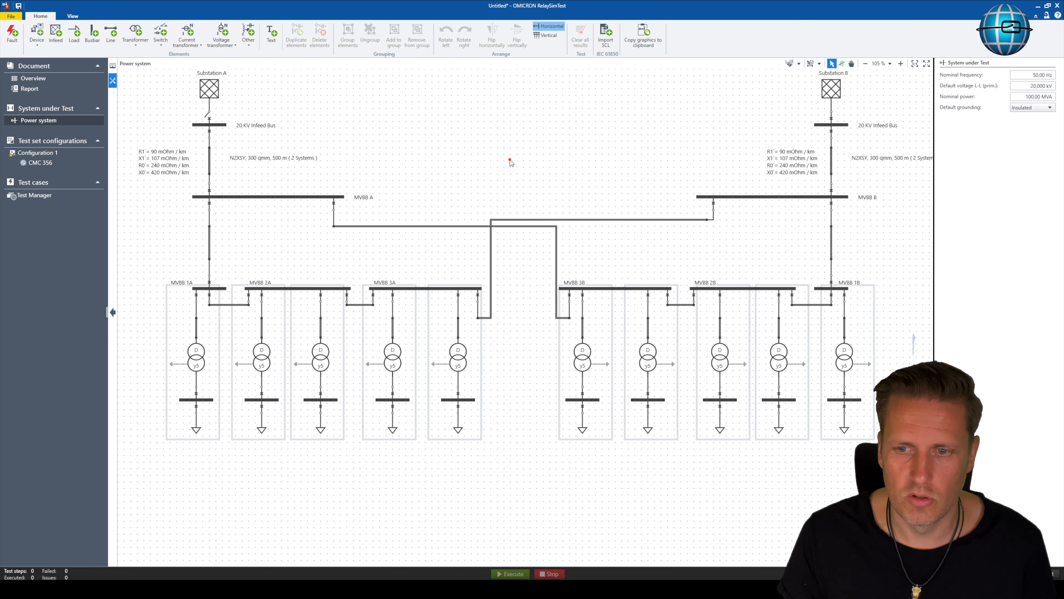